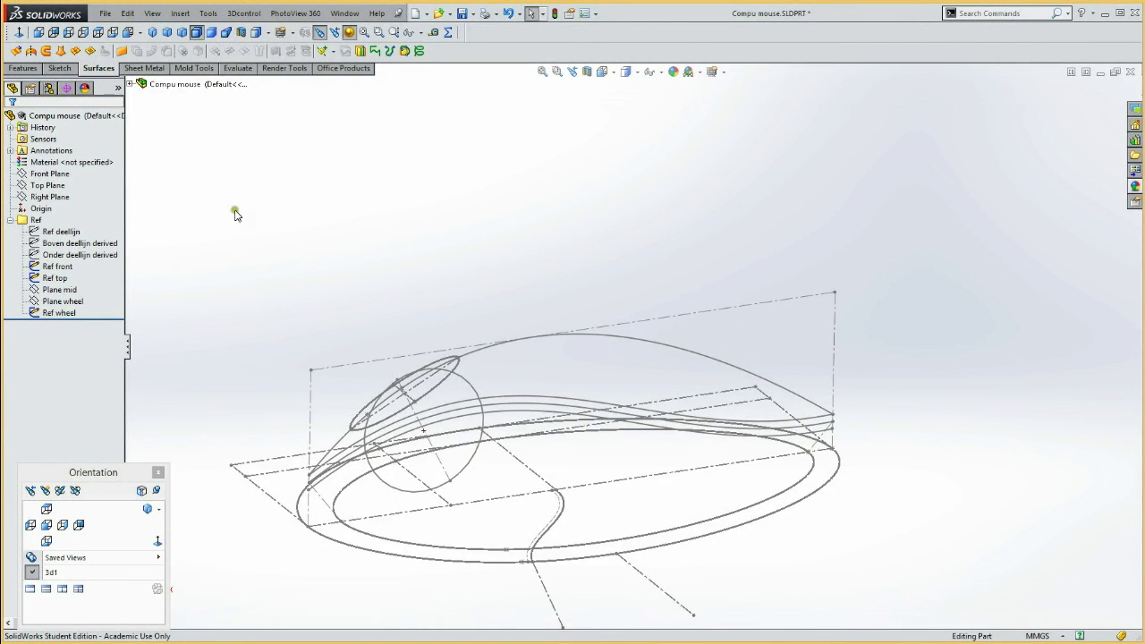
Create Sketch15 on the Top Plane holding a converted copy of the outer ellipse.
{"action": "left_click", "coordinate": [49, 186]}
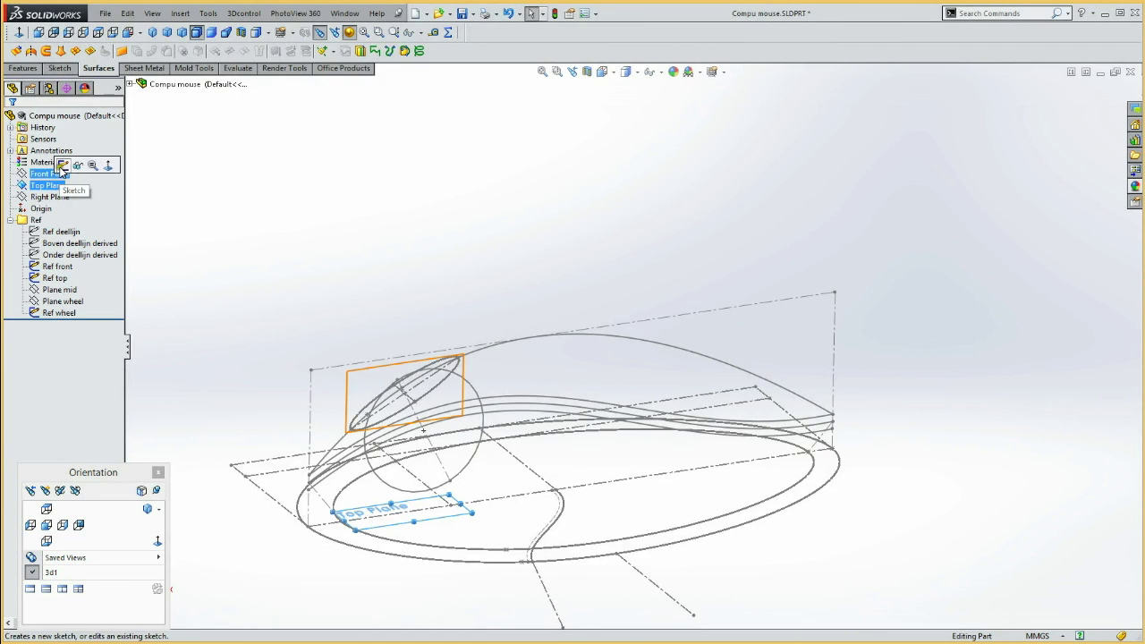
{"action": "left_click", "coordinate": [63, 170]}
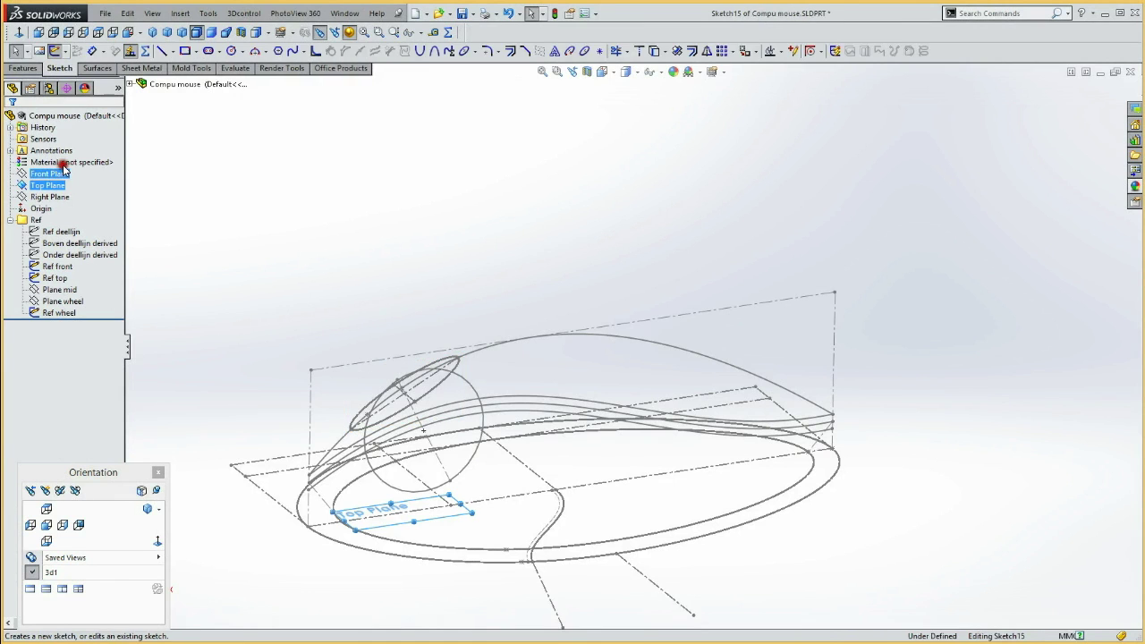
{"action": "left_click", "coordinate": [387, 555]}
{"action": "left_click", "coordinate": [653, 50]}
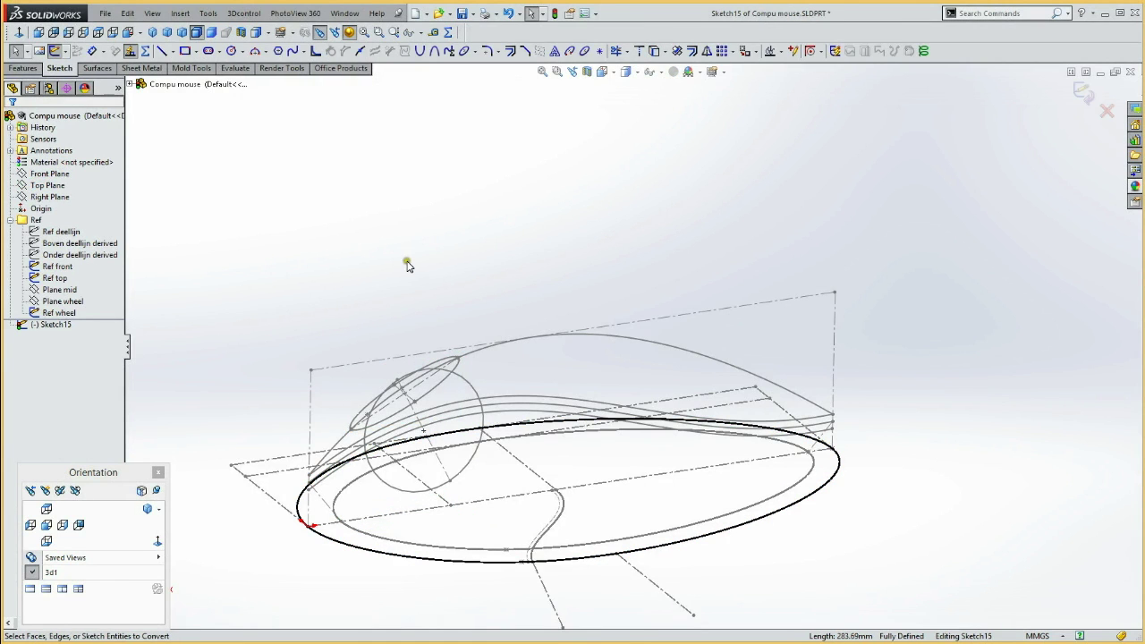
{"action": "left_click", "coordinate": [54, 55]}
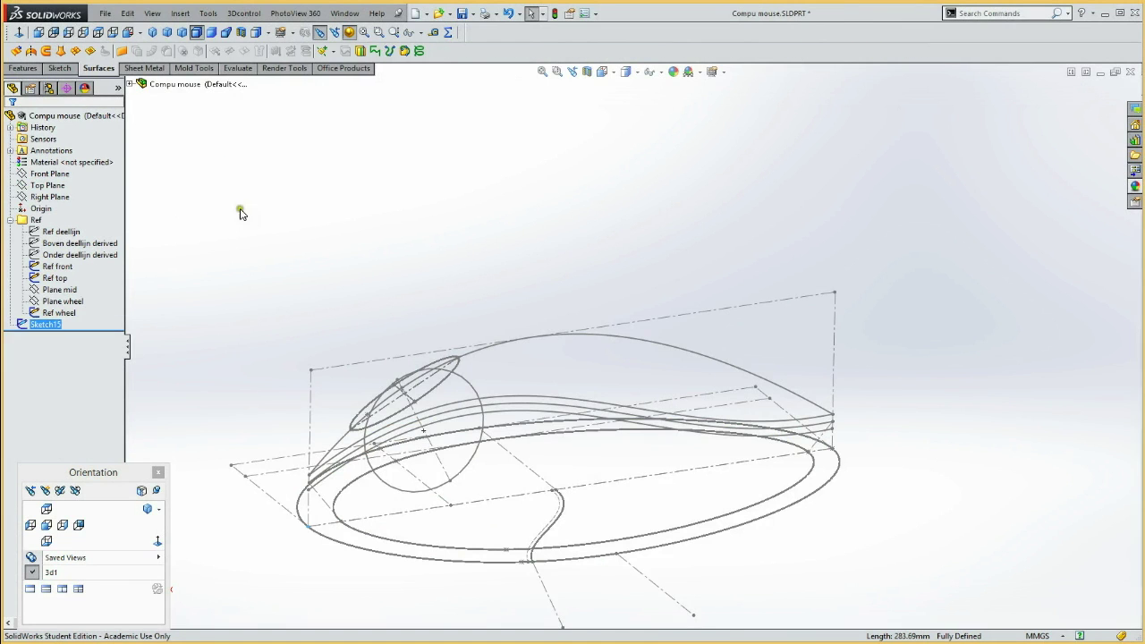
Hide the Ref top reference sketch and begin a new sketch on the Front Plane.
{"action": "left_click", "coordinate": [55, 279]}
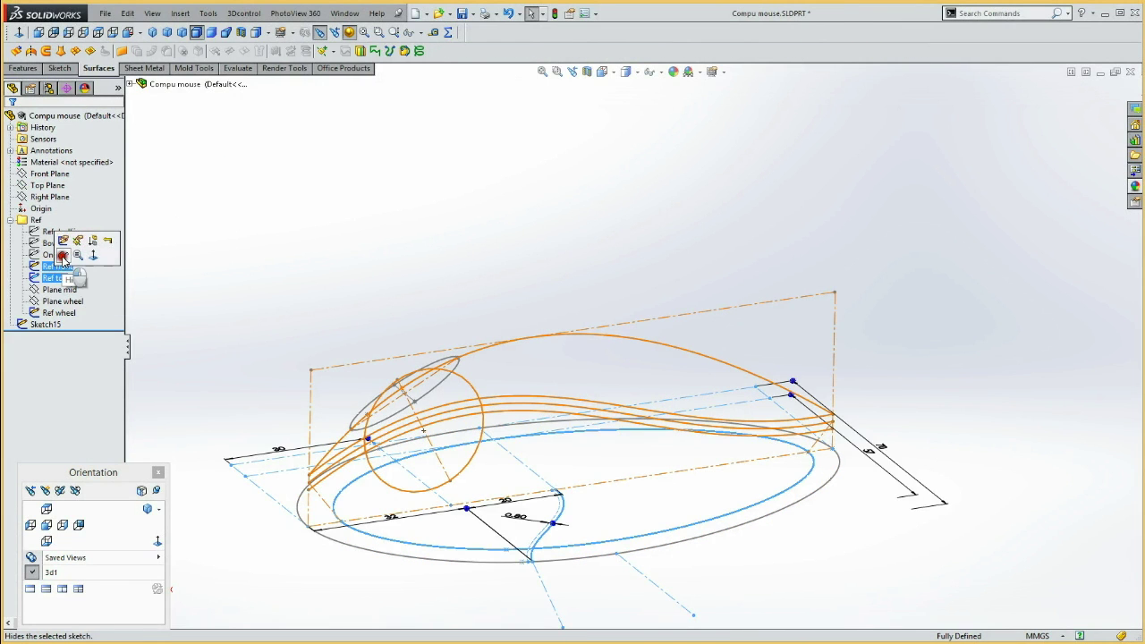
{"action": "left_click", "coordinate": [62, 257]}
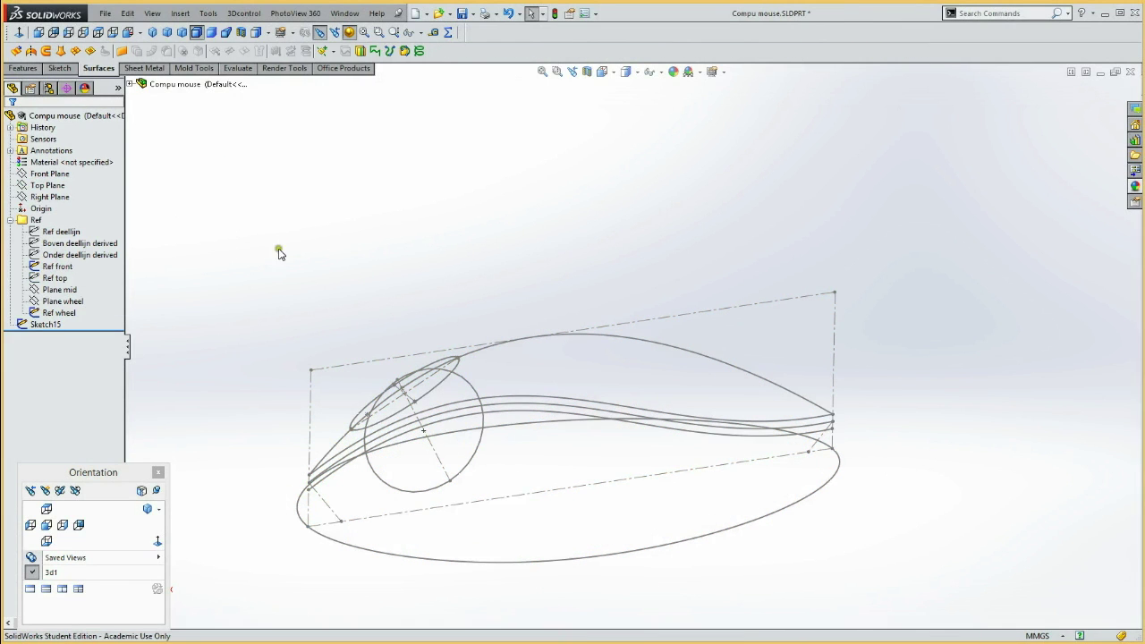
{"action": "left_click", "coordinate": [51, 174]}
{"action": "left_click", "coordinate": [55, 158]}
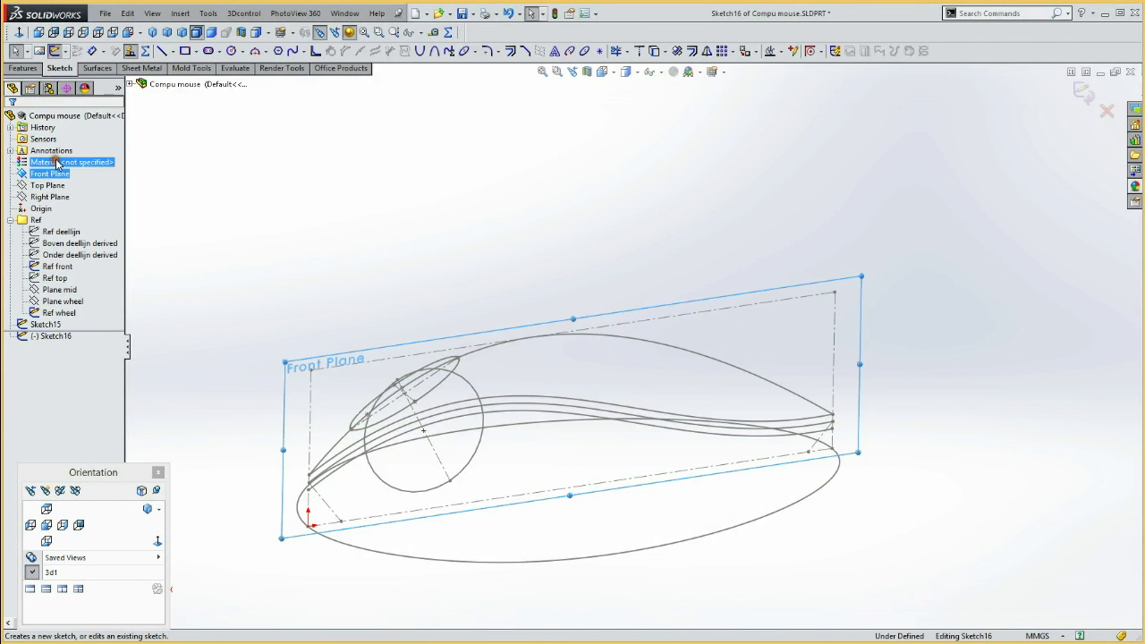
Convert the middle side curve into Sketch16 and stretch both ends past the mouse outline.
{"action": "left_click", "coordinate": [560, 409]}
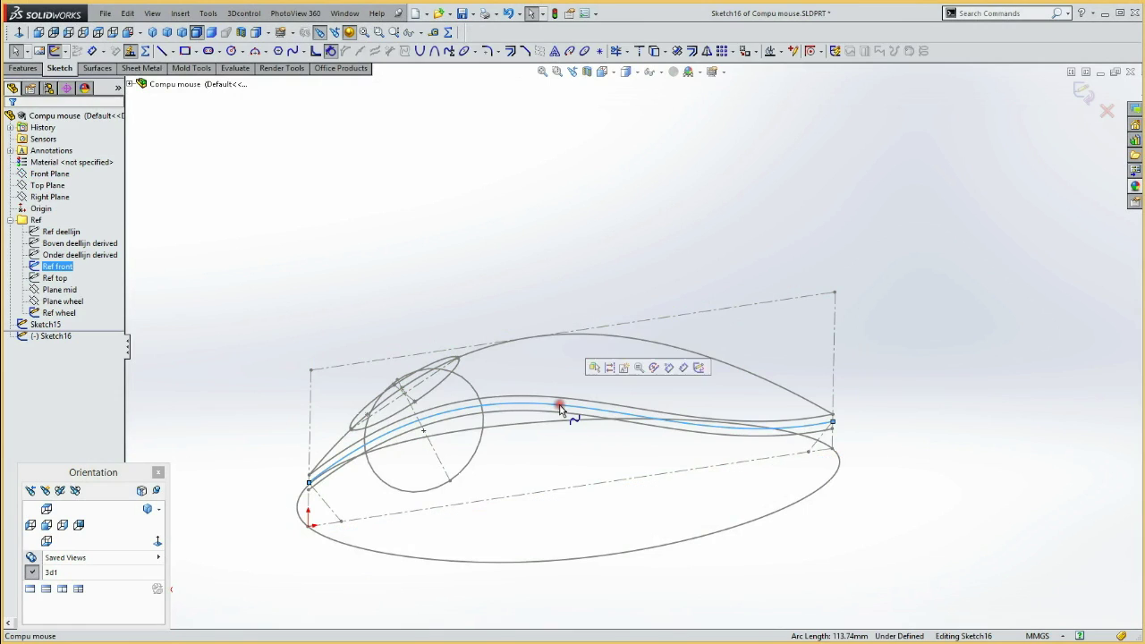
{"action": "left_click", "coordinate": [656, 52]}
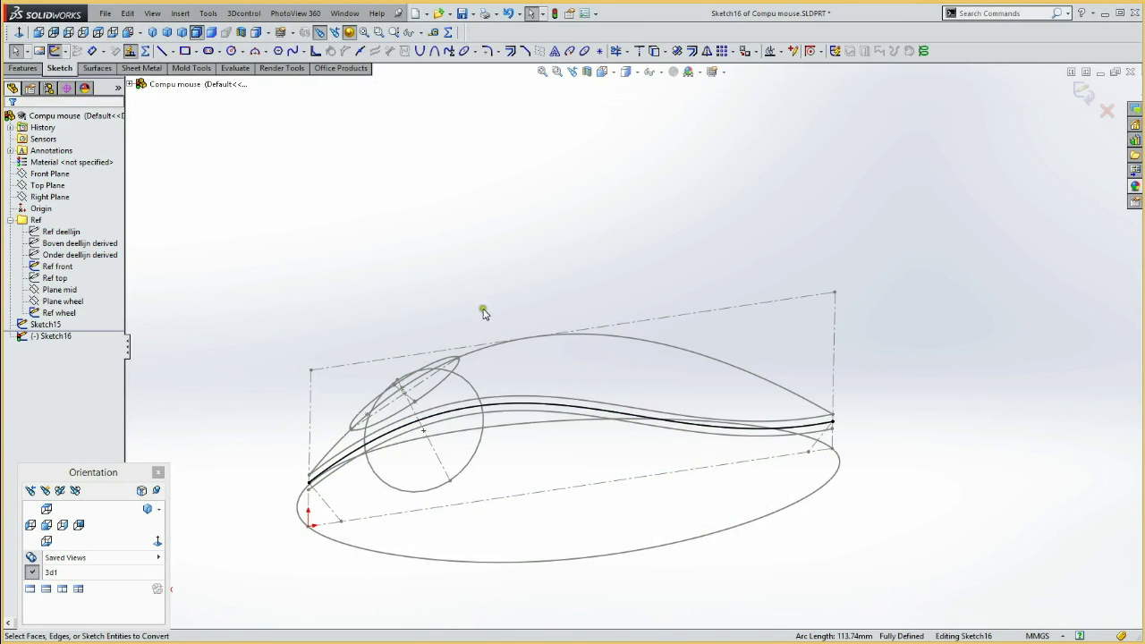
{"action": "left_click", "coordinate": [303, 485]}
{"action": "left_click_drag", "start_coordinate": [303, 488], "coordinate": [275, 510]}
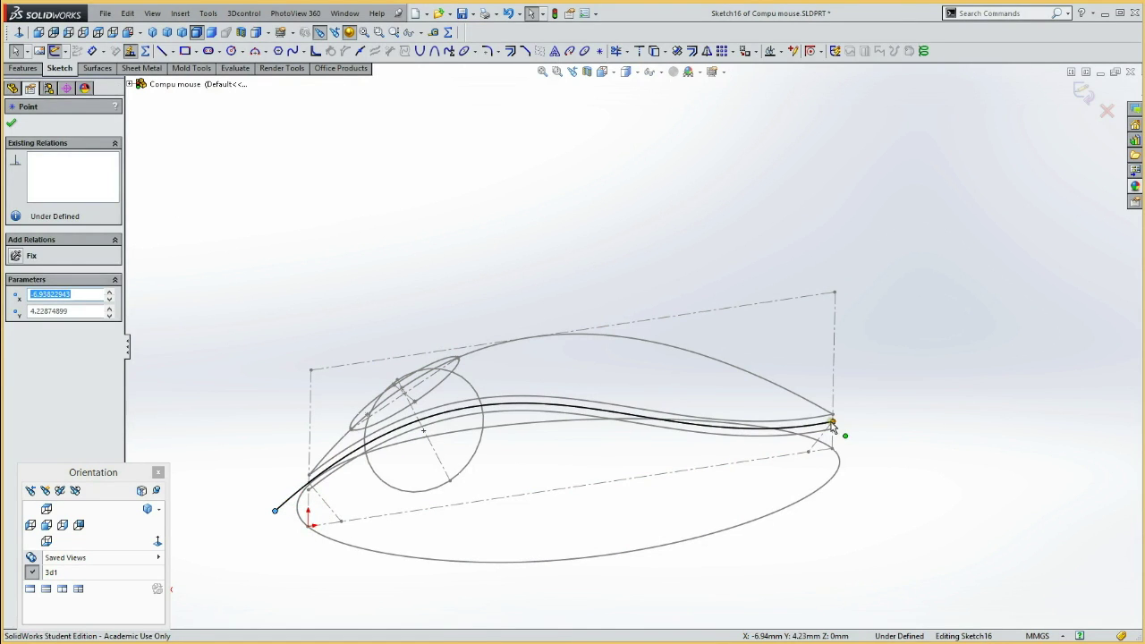
{"action": "left_click_drag", "start_coordinate": [832, 420], "coordinate": [877, 409]}
{"action": "left_click", "coordinate": [324, 272]}
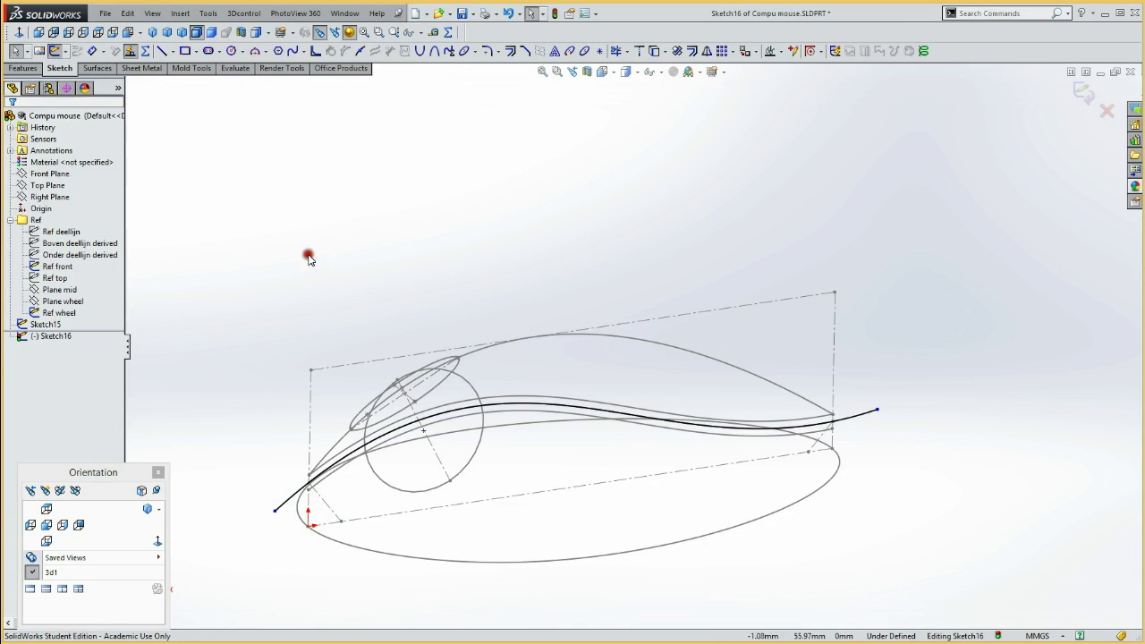
{"action": "left_click", "coordinate": [55, 52]}
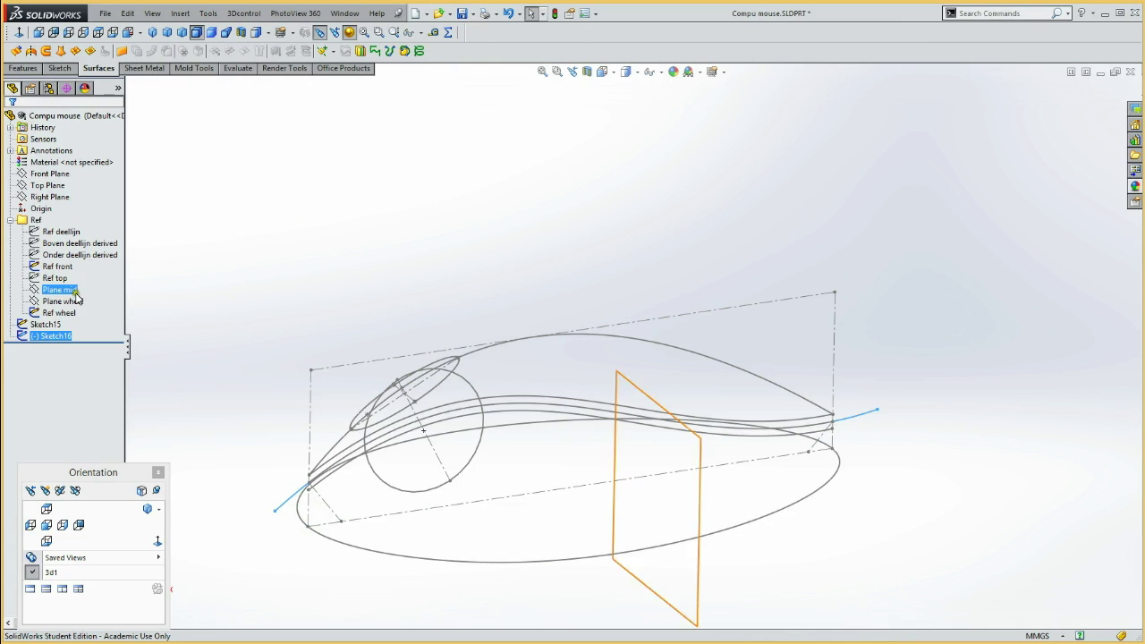
Hide the Ref front and Ref wheel reference sketches.
{"action": "left_click", "coordinate": [56, 267]}
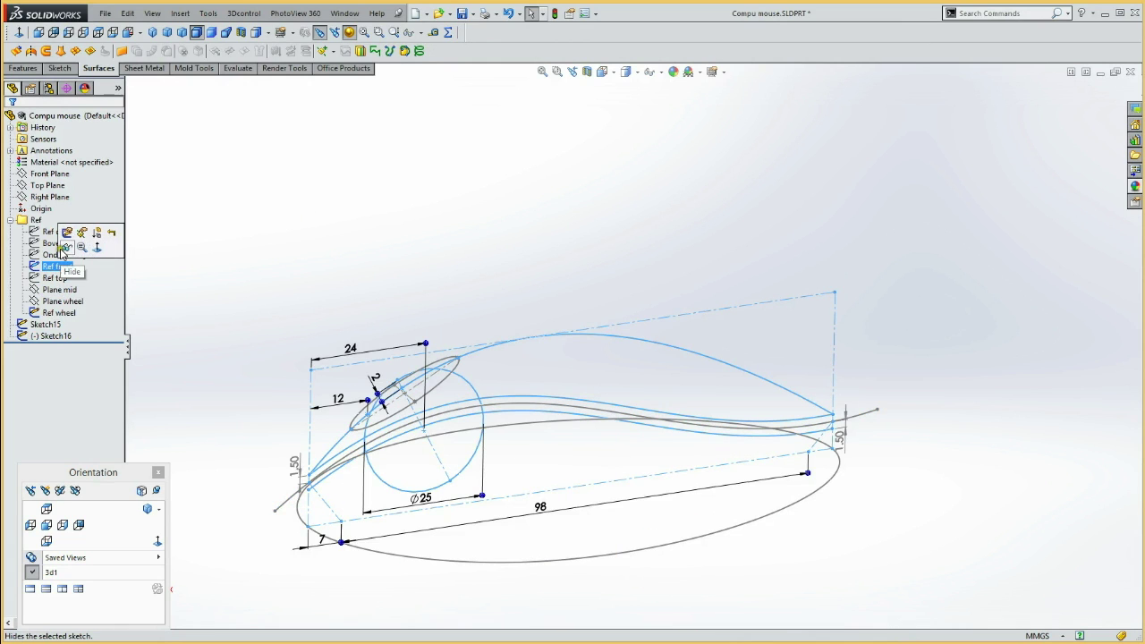
{"action": "left_click", "coordinate": [63, 251]}
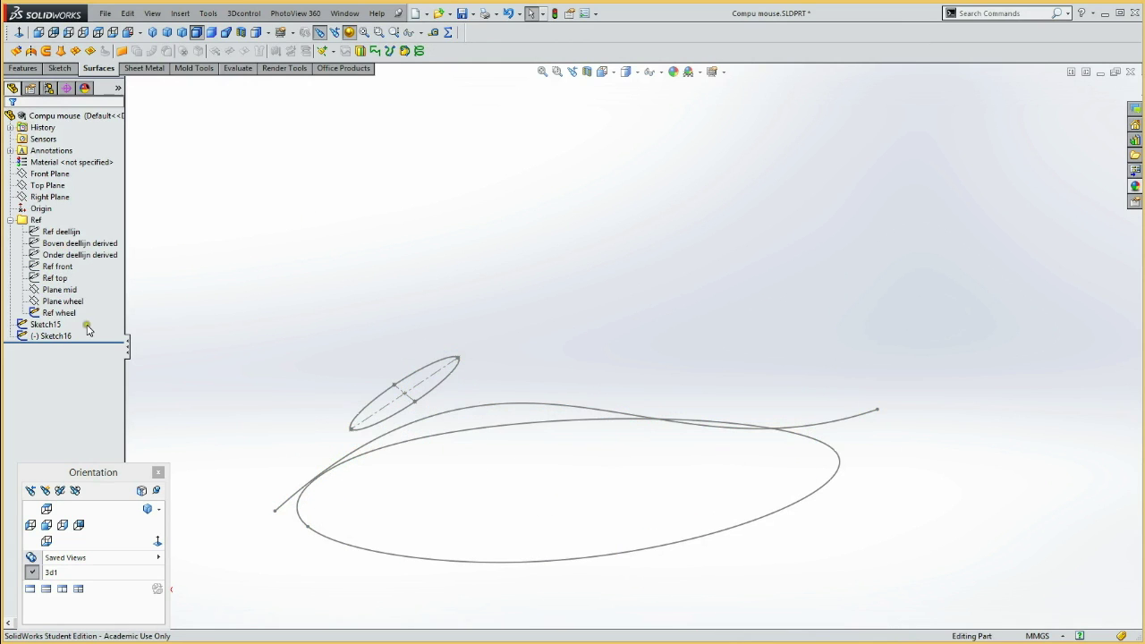
{"action": "left_click", "coordinate": [59, 312]}
{"action": "left_click", "coordinate": [64, 289]}
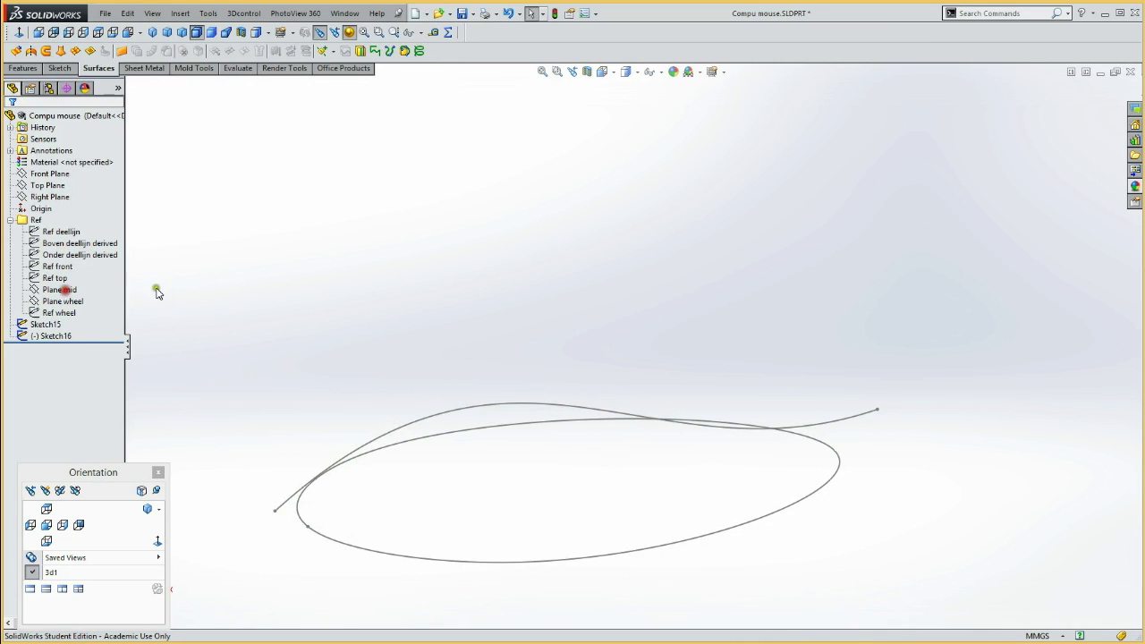
Project Sketch16 onto Sketch15 as Curve3 and select the new curve.
{"action": "left_click", "coordinate": [54, 325]}
{"action": "left_click", "coordinate": [51, 335], "text": "ctrl"}
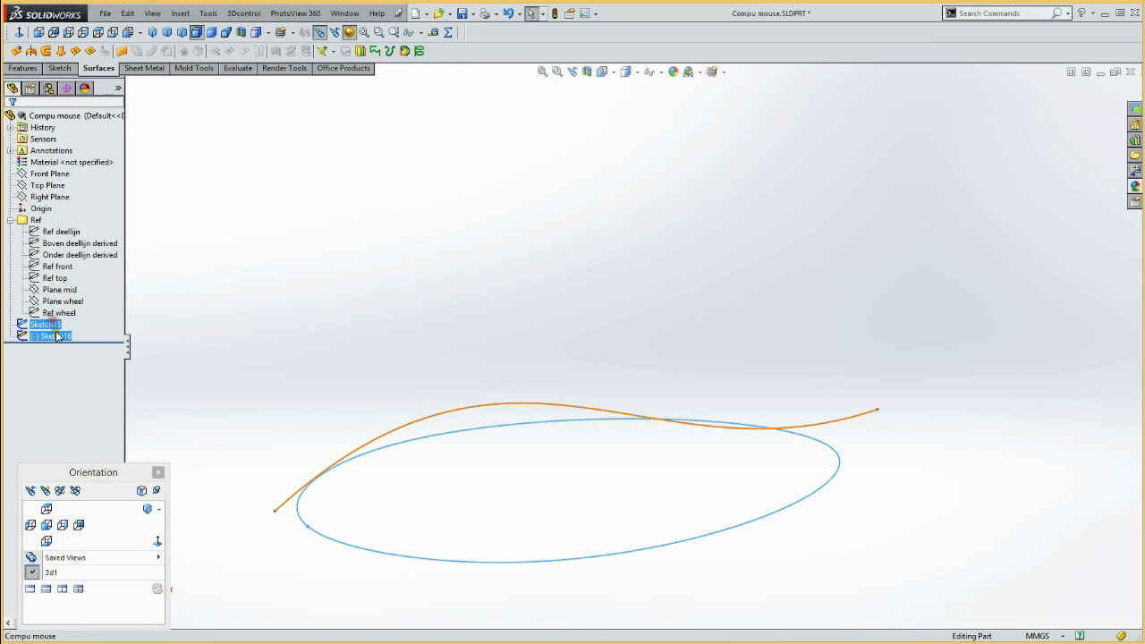
{"action": "left_click", "coordinate": [375, 51]}
{"action": "left_click", "coordinate": [12, 123]}
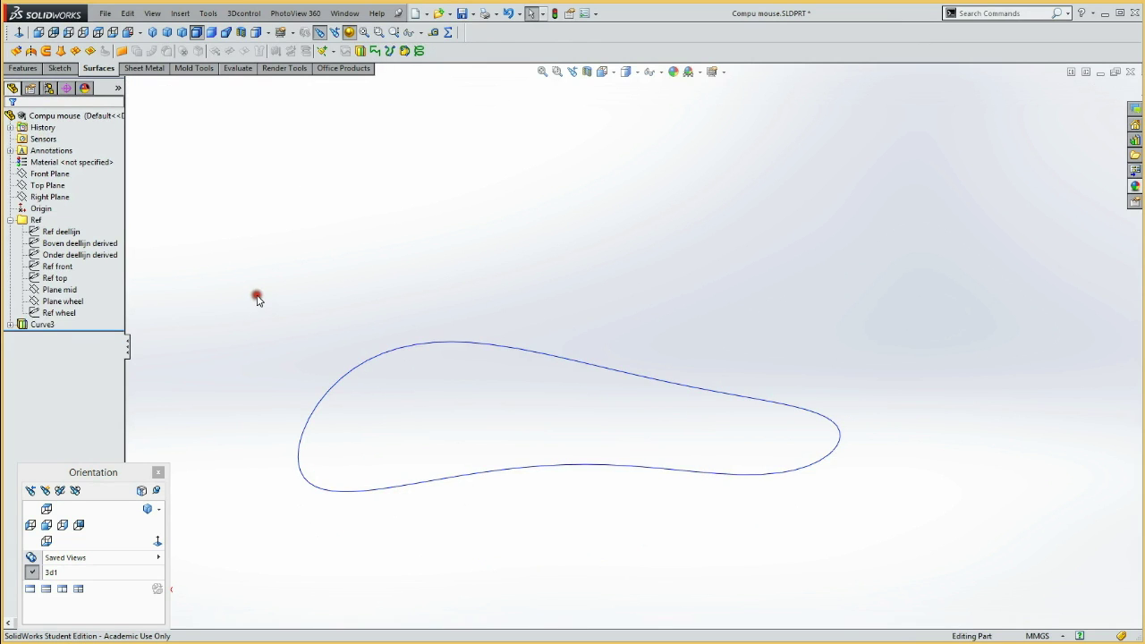
{"action": "left_click", "coordinate": [44, 326]}
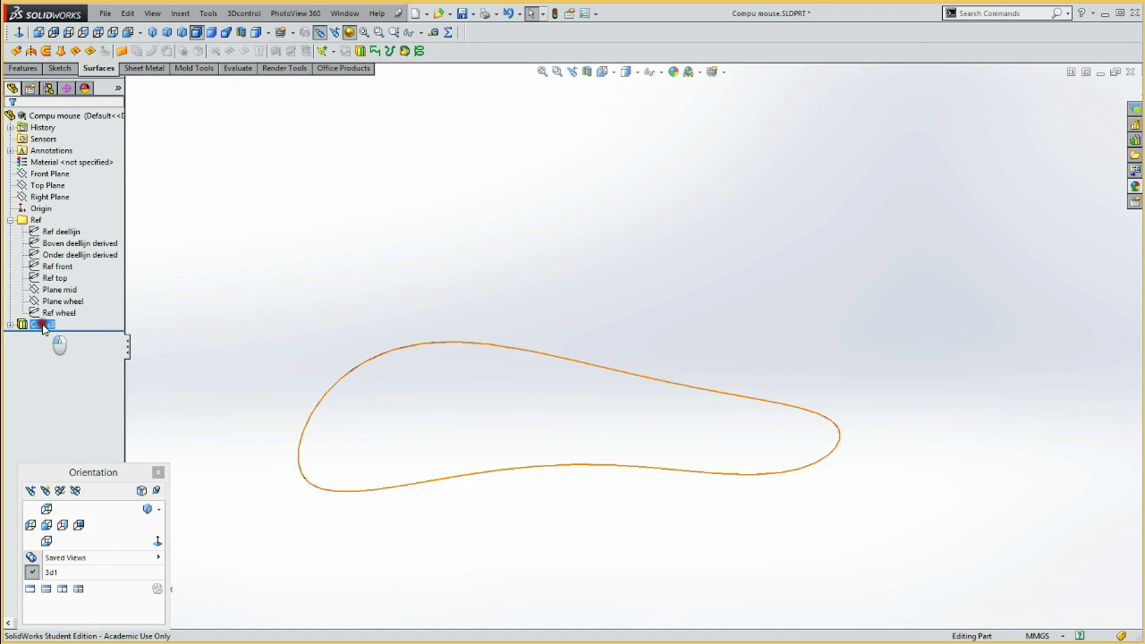
{"action": "left_click", "coordinate": [43, 326]}
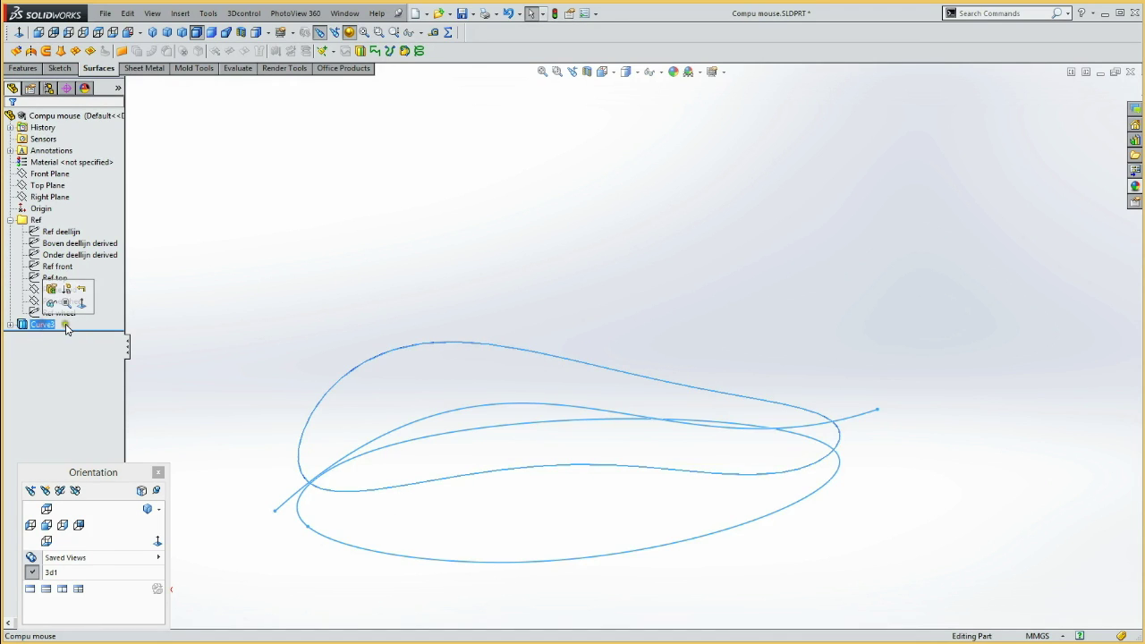
{"action": "left_click", "coordinate": [17, 52]}
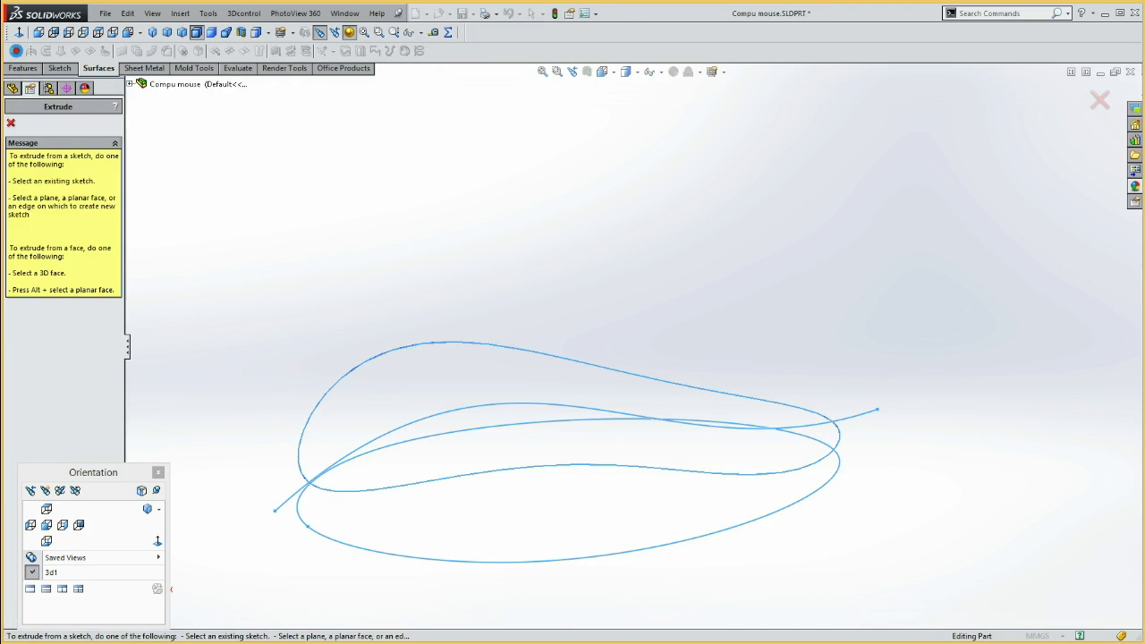
Cancel the surface extrude and convert Curve3 into a new 3D sketch, 3DSketch3.
{"action": "left_click", "coordinate": [11, 123]}
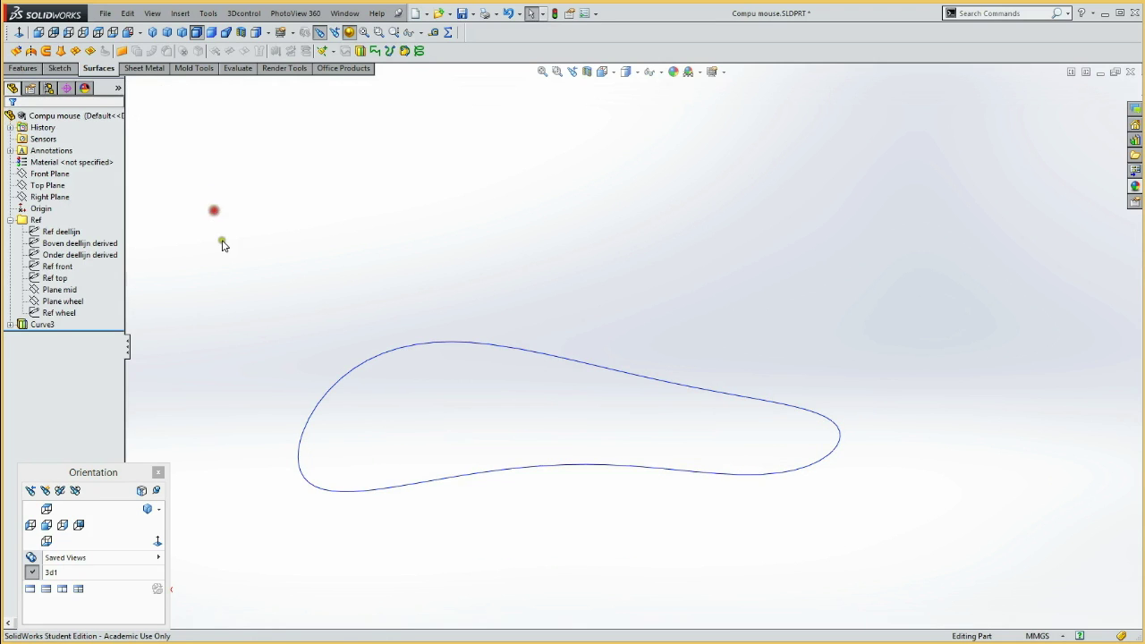
{"action": "left_click", "coordinate": [38, 326]}
{"action": "left_click", "coordinate": [61, 68]}
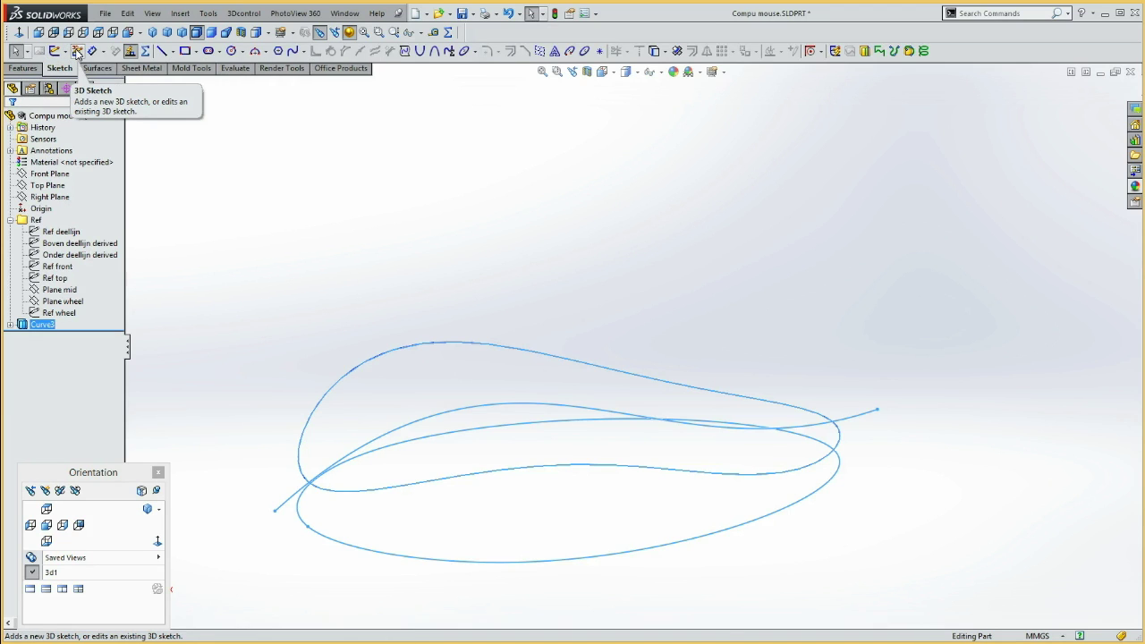
{"action": "left_click", "coordinate": [77, 52]}
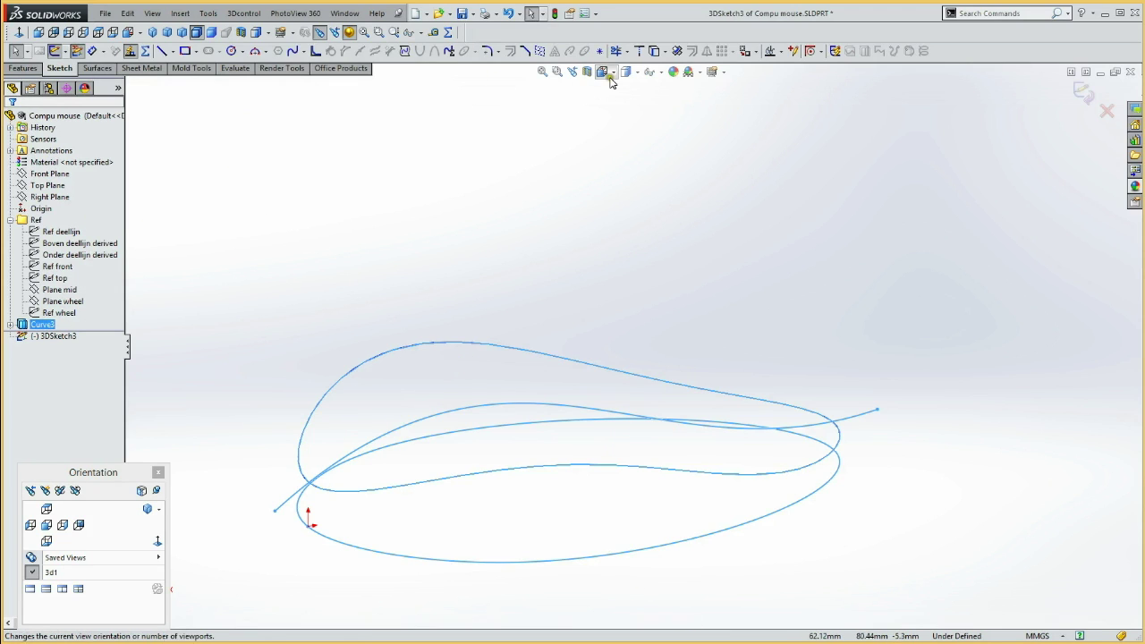
{"action": "left_click", "coordinate": [654, 51]}
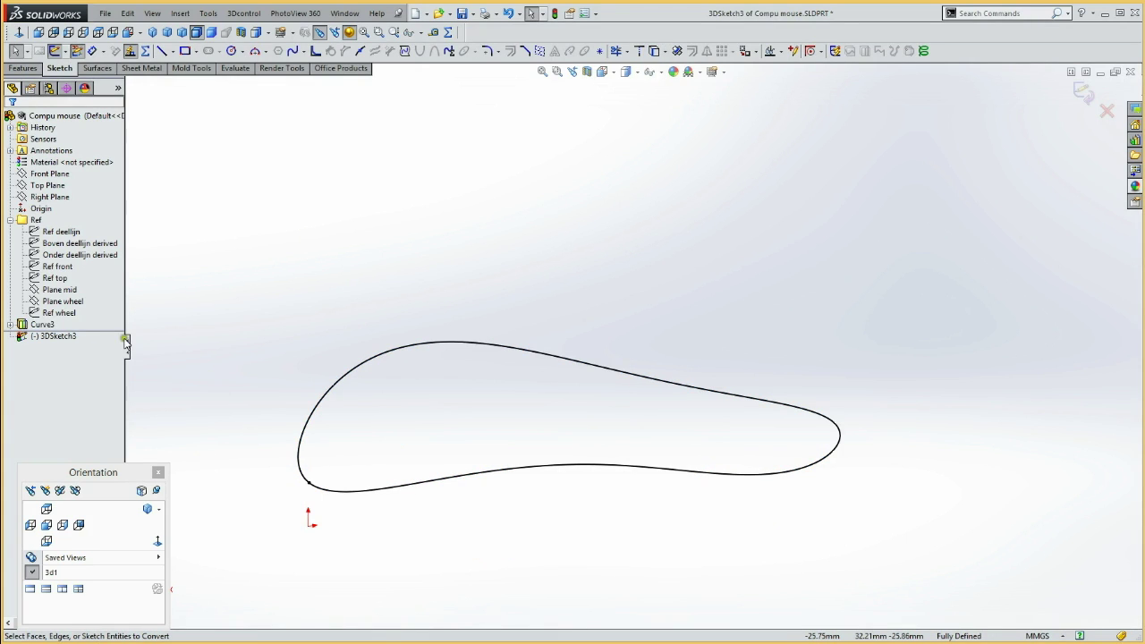
{"action": "left_click", "coordinate": [78, 52]}
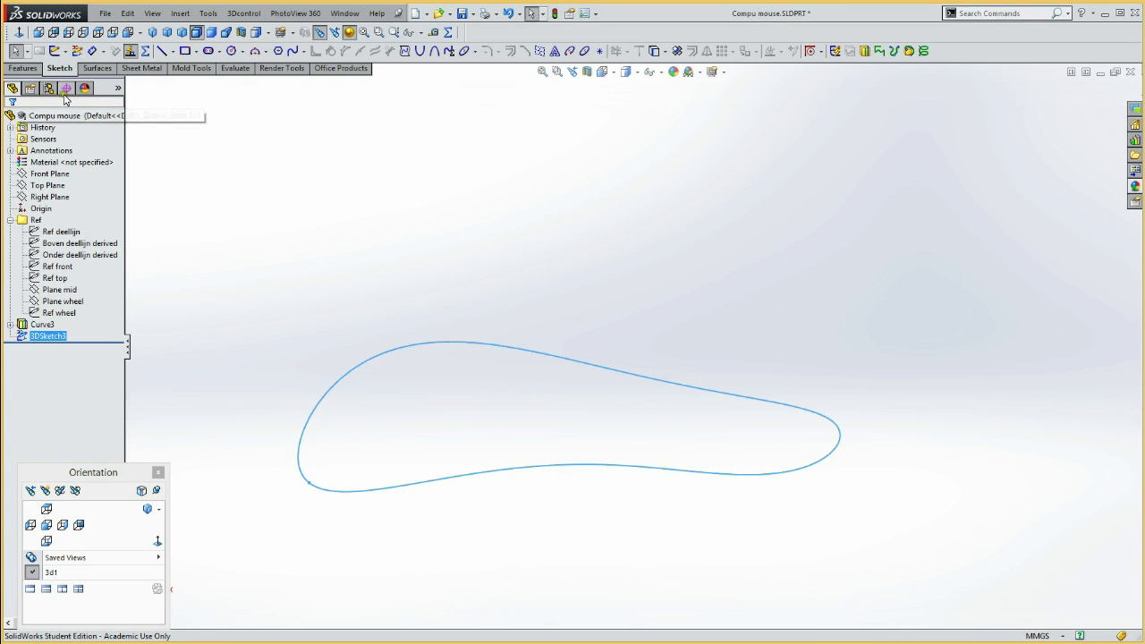
{"action": "left_click", "coordinate": [98, 69]}
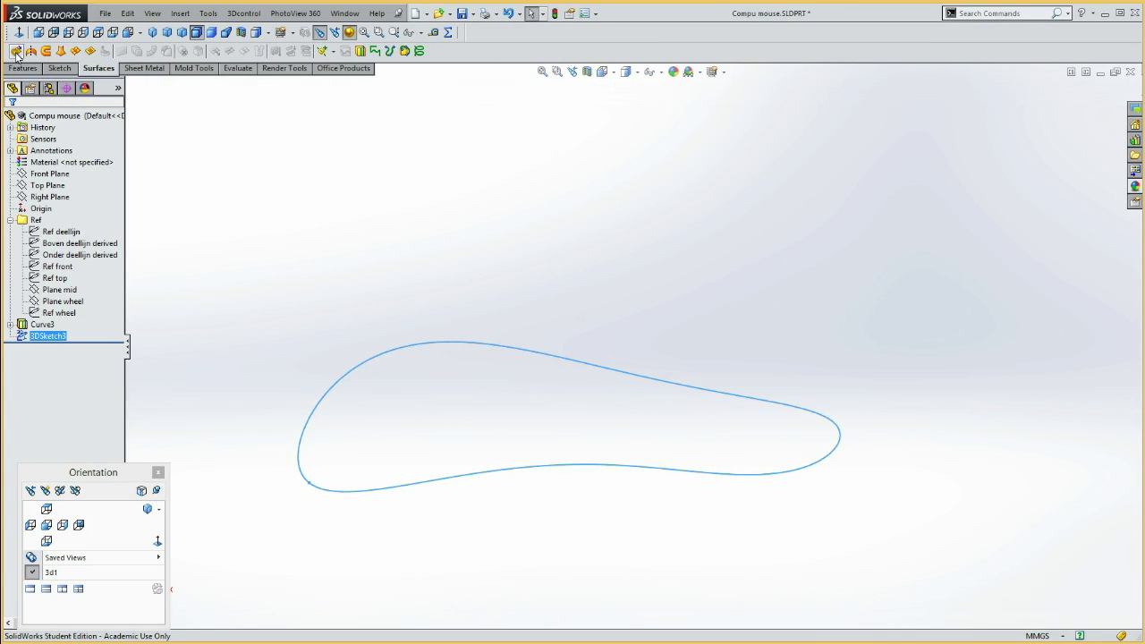
{"action": "left_click", "coordinate": [46, 51]}
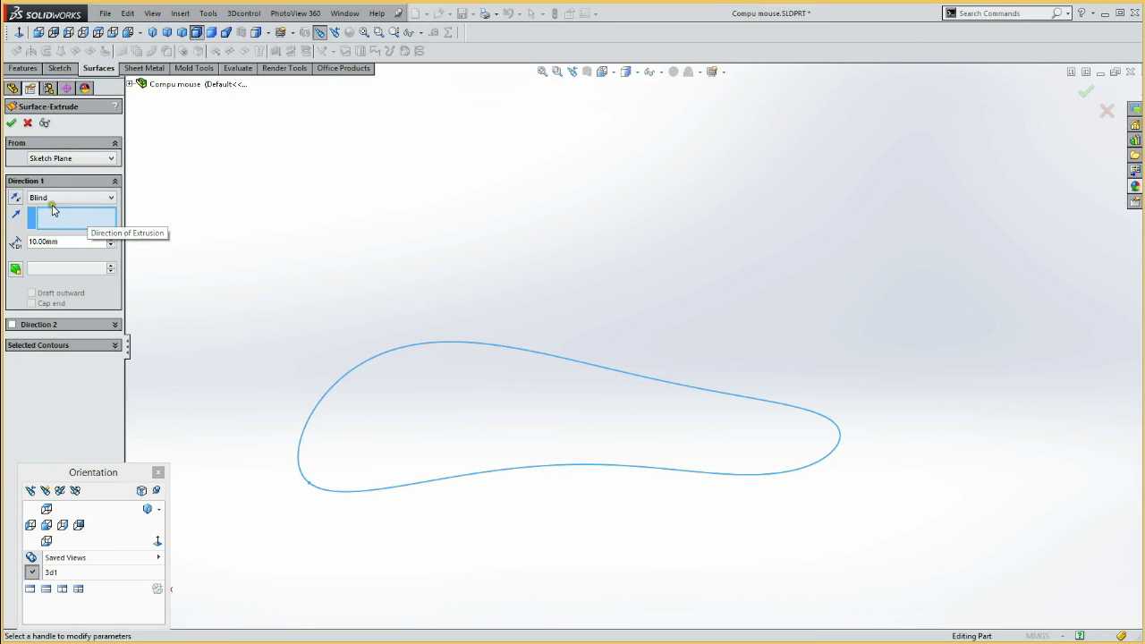
Surface-extrude 3DSketch3 10 mm downward along the Top Plane direction with 3° draft.
{"action": "left_click", "coordinate": [130, 84]}
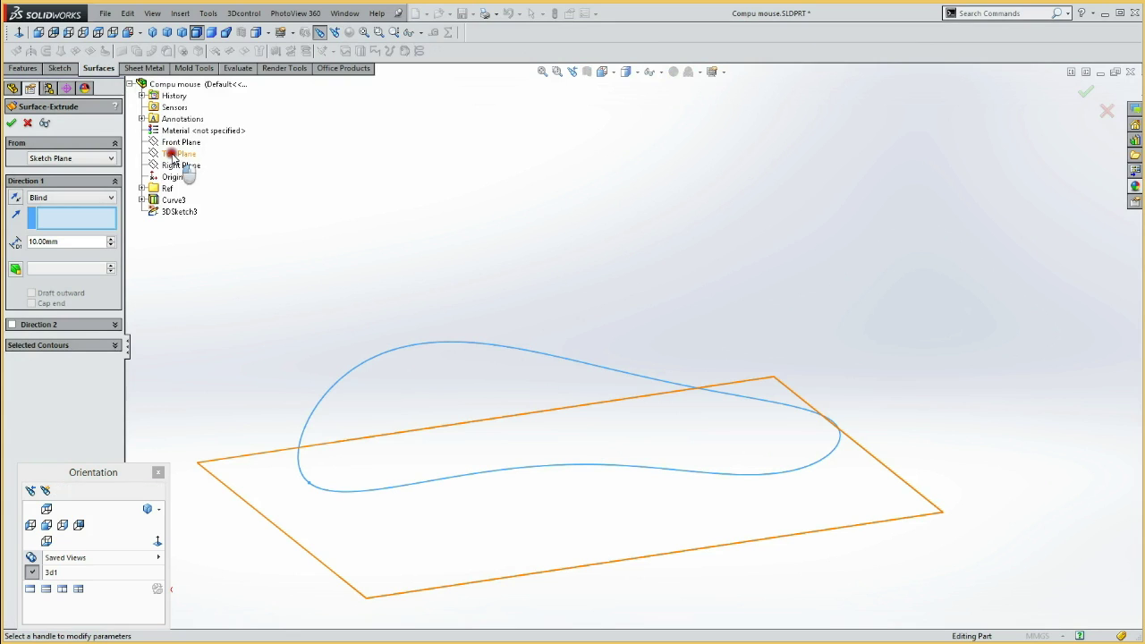
{"action": "left_click", "coordinate": [175, 158]}
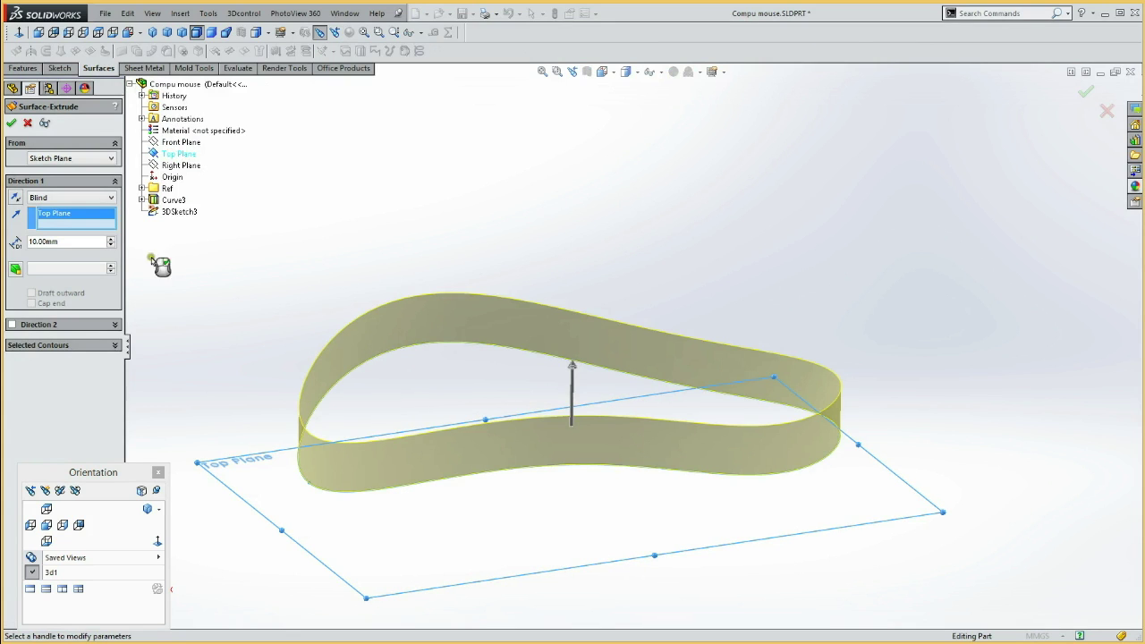
{"action": "left_click", "coordinate": [47, 525]}
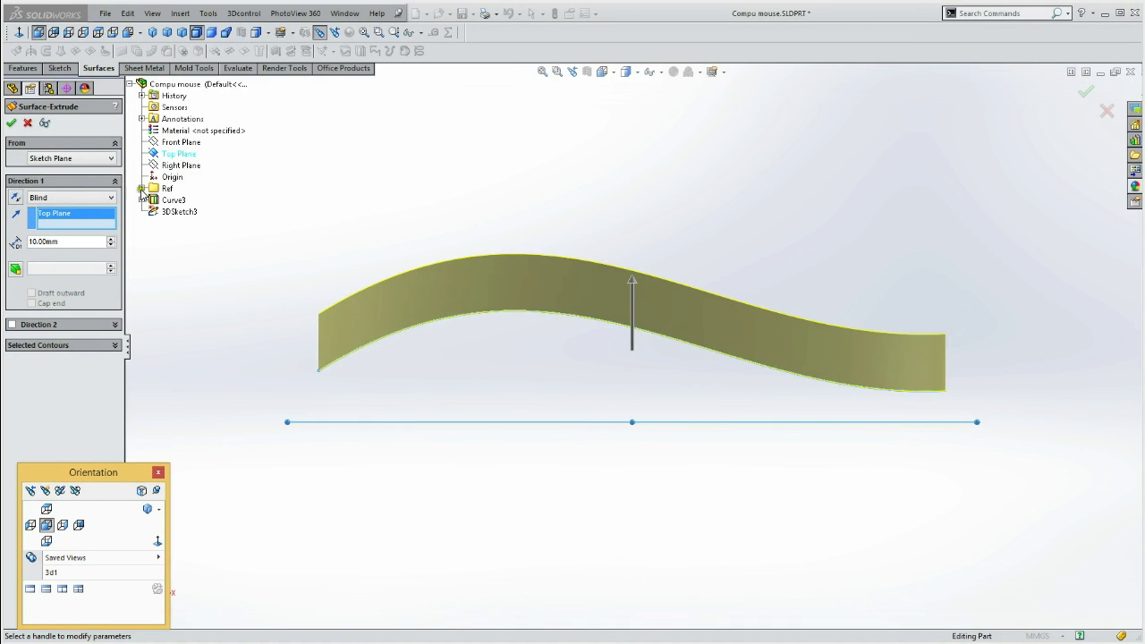
{"action": "left_click", "coordinate": [14, 198]}
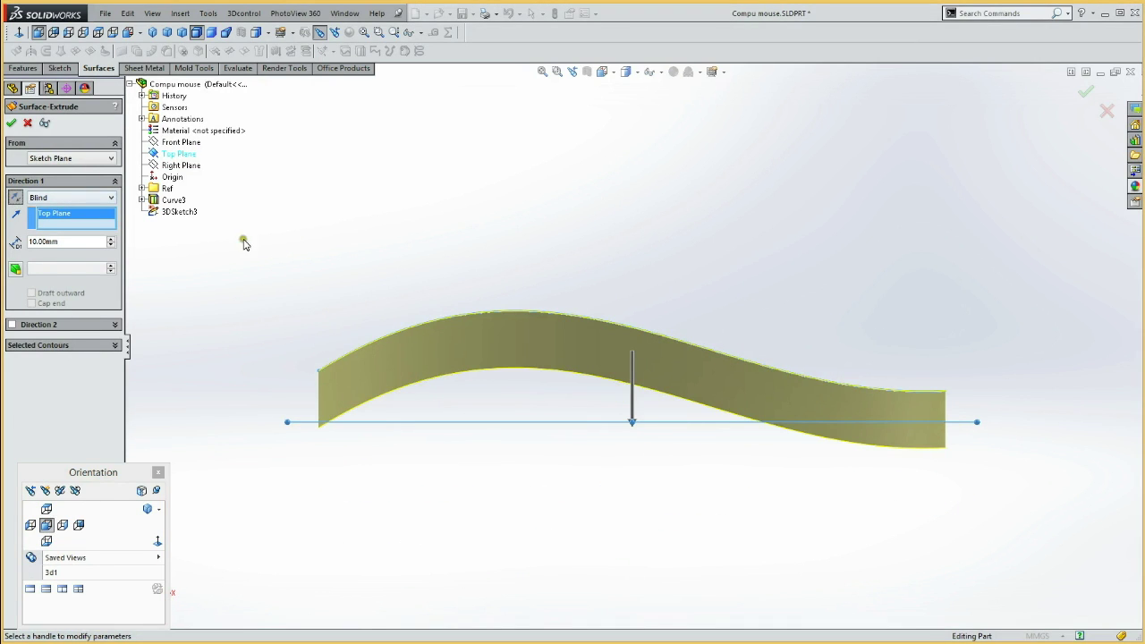
{"action": "left_click", "coordinate": [15, 269]}
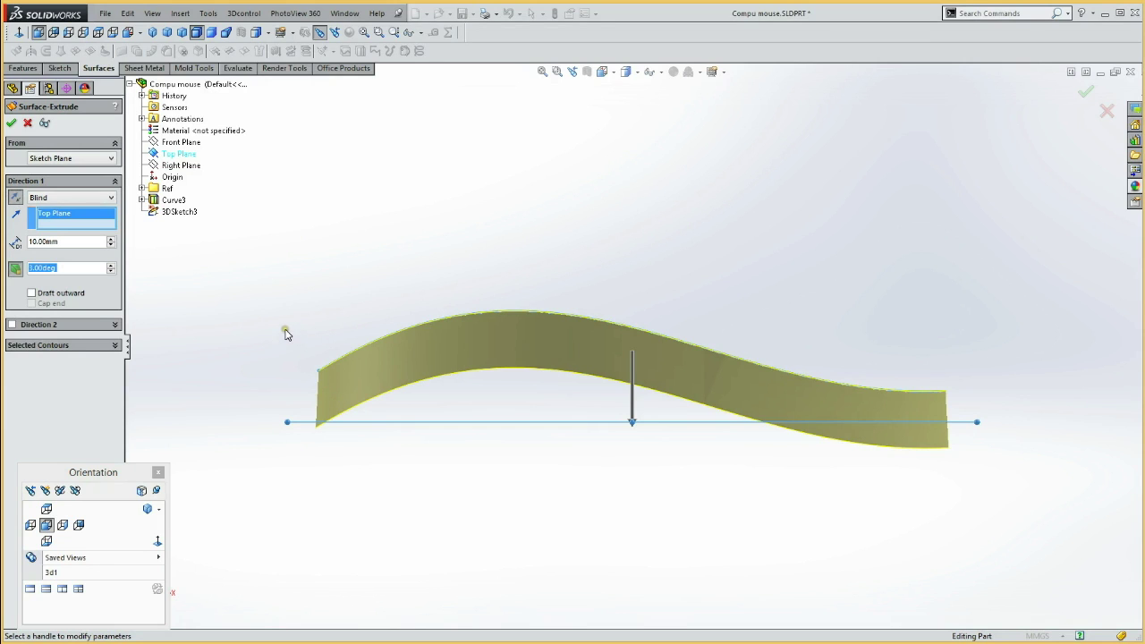
{"action": "left_click", "coordinate": [11, 125]}
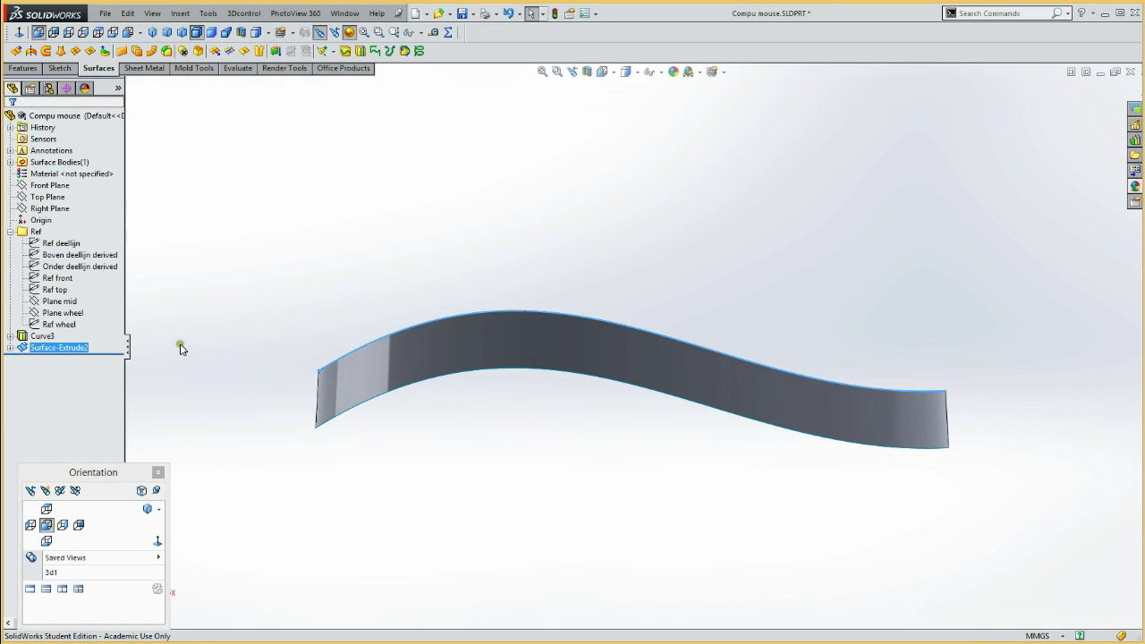
{"action": "mouse_move", "coordinate": [178, 322]}
{"action": "middle_mouse_down"}
{"action": "mouse_move", "coordinate": [199, 322]}
{"action": "mouse_move", "coordinate": [230, 352]}
{"action": "mouse_move", "coordinate": [209, 342]}
{"action": "middle_mouse_up"}
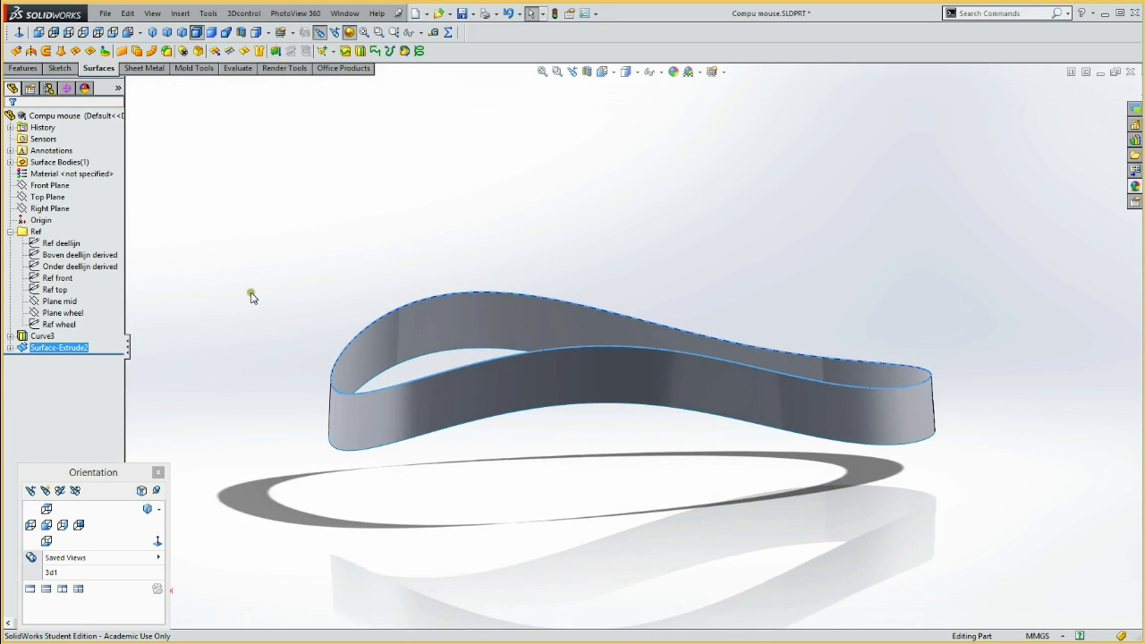
{"action": "left_click", "coordinate": [57, 277]}
{"action": "left_click", "coordinate": [61, 266], "text": "ctrl"}
{"action": "left_click", "coordinate": [200, 376]}
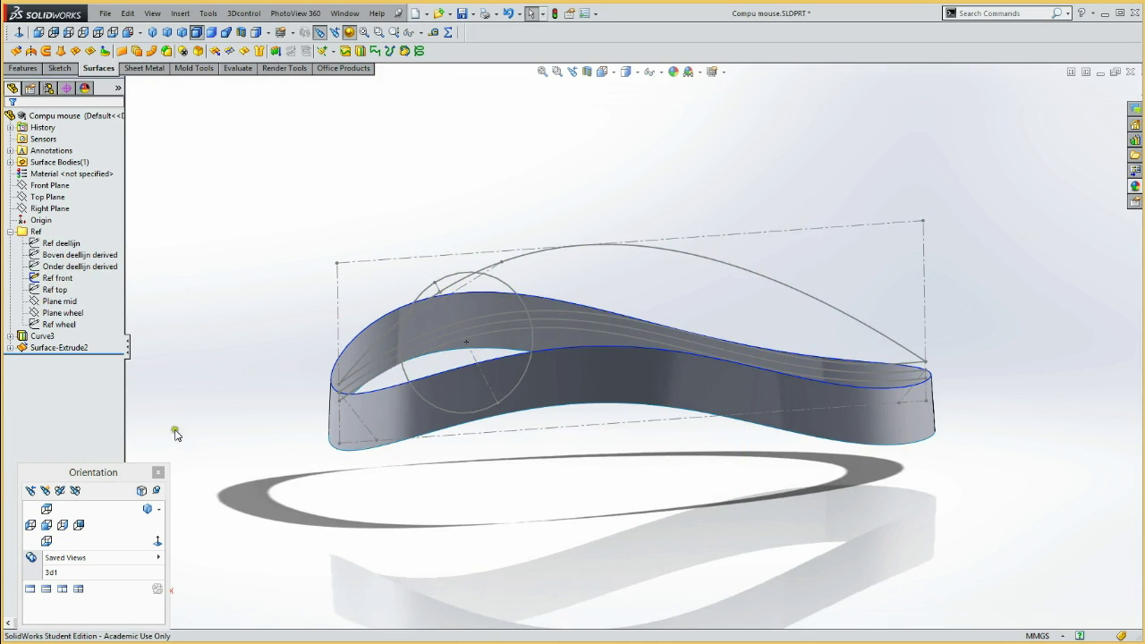
{"action": "left_click", "coordinate": [47, 525]}
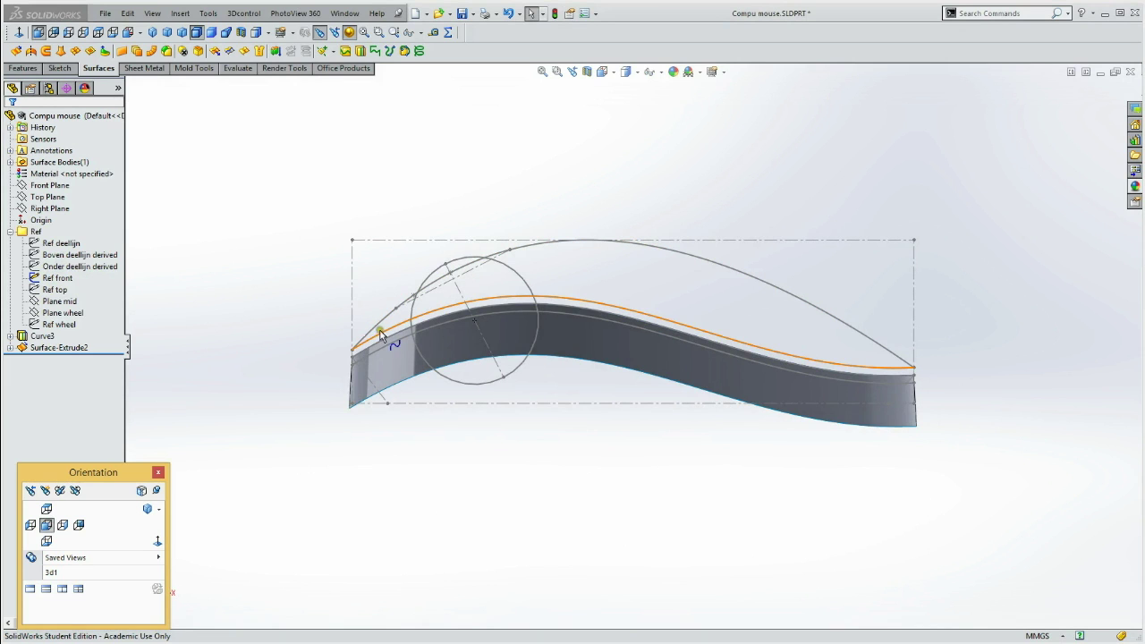
{"action": "mouse_move", "coordinate": [262, 312]}
{"action": "middle_mouse_down"}
{"action": "mouse_move", "coordinate": [276, 332]}
{"action": "mouse_move", "coordinate": [263, 355]}
{"action": "mouse_move", "coordinate": [277, 359]}
{"action": "middle_mouse_up"}
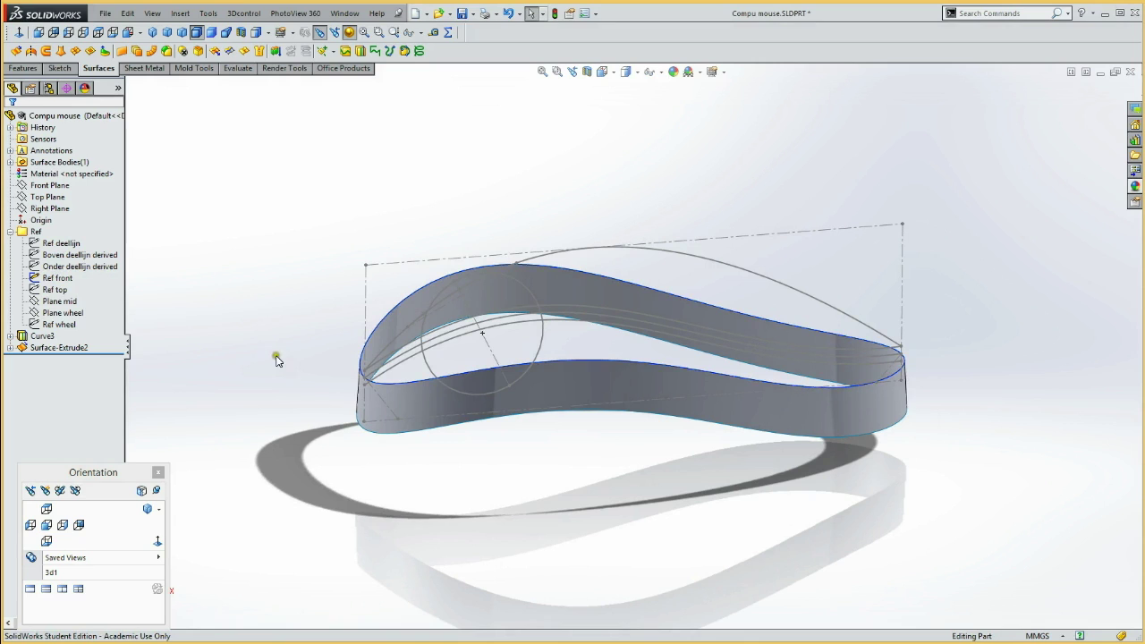
{"action": "left_click", "coordinate": [10, 336]}
{"action": "left_click", "coordinate": [75, 347]}
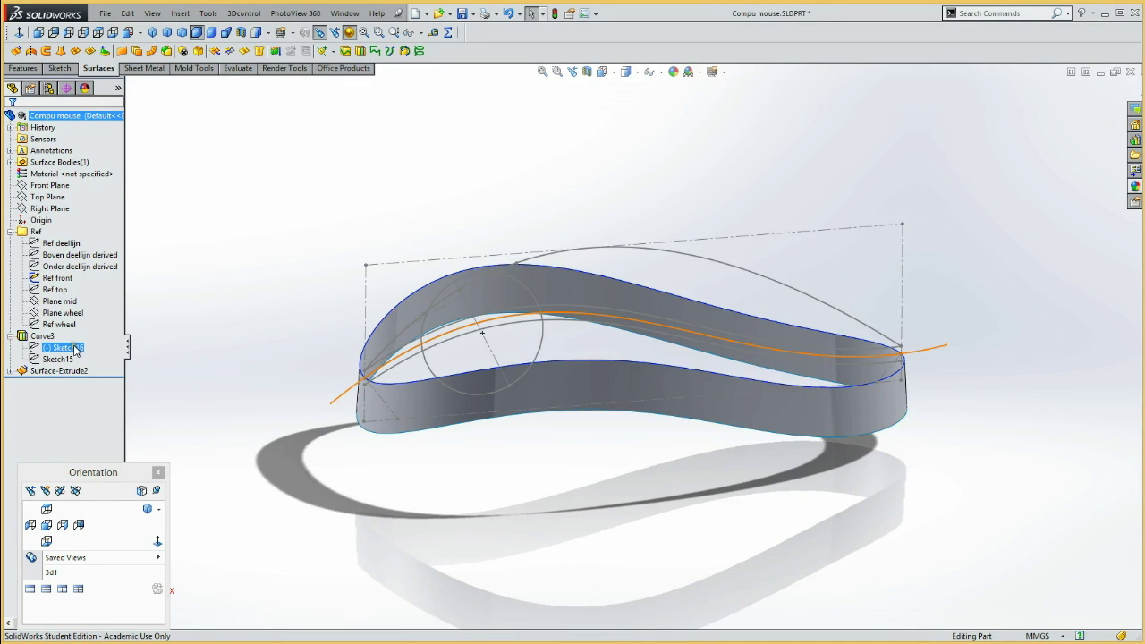
{"action": "left_click", "coordinate": [73, 359]}
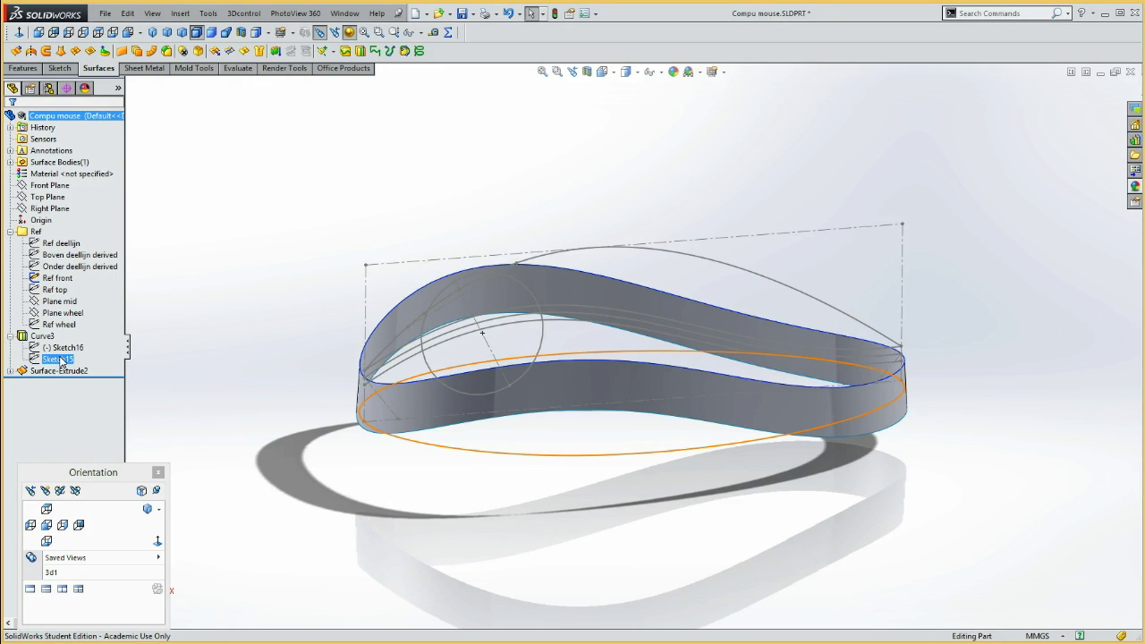
{"action": "left_click", "coordinate": [50, 185]}
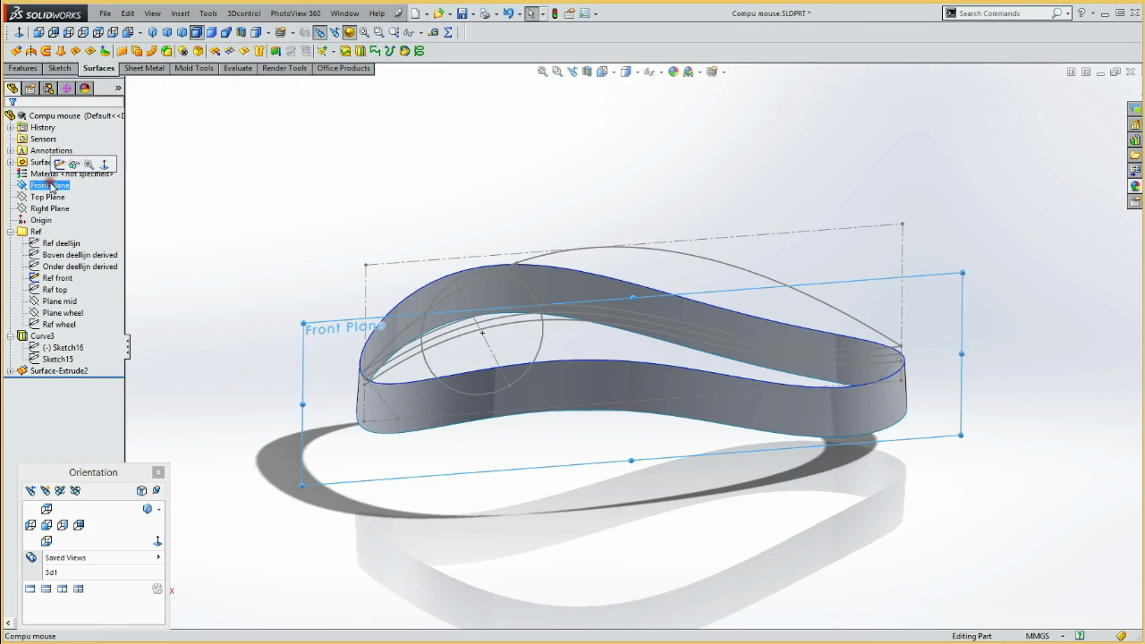
Convert the side wall's top edge into Sketch17 on the Front Plane.
{"action": "left_click", "coordinate": [62, 165]}
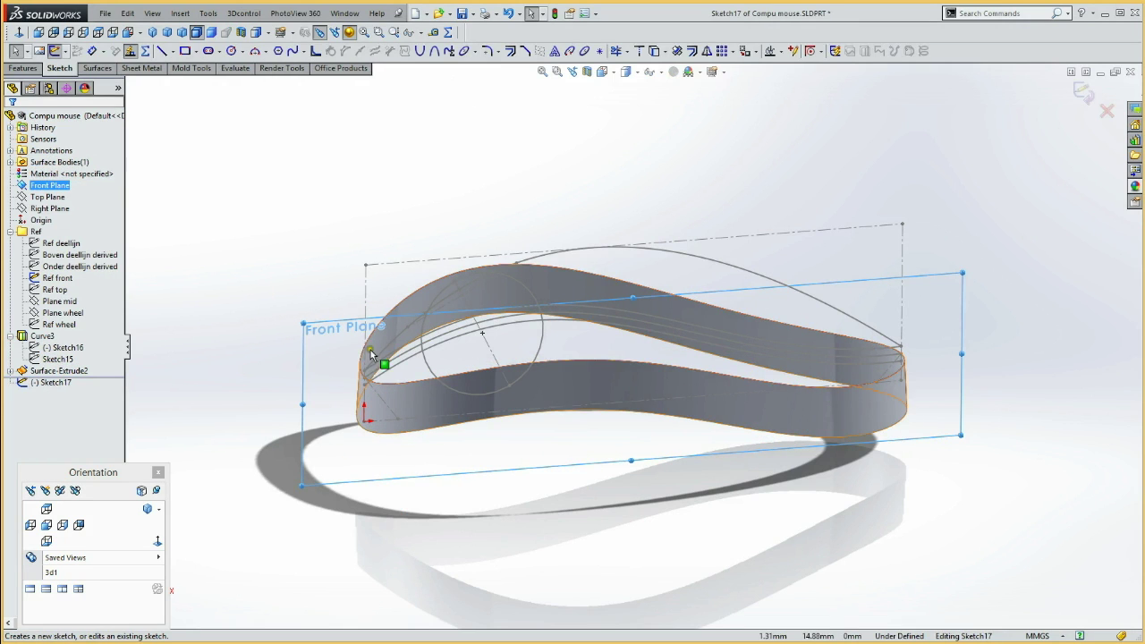
{"action": "left_click", "coordinate": [441, 326]}
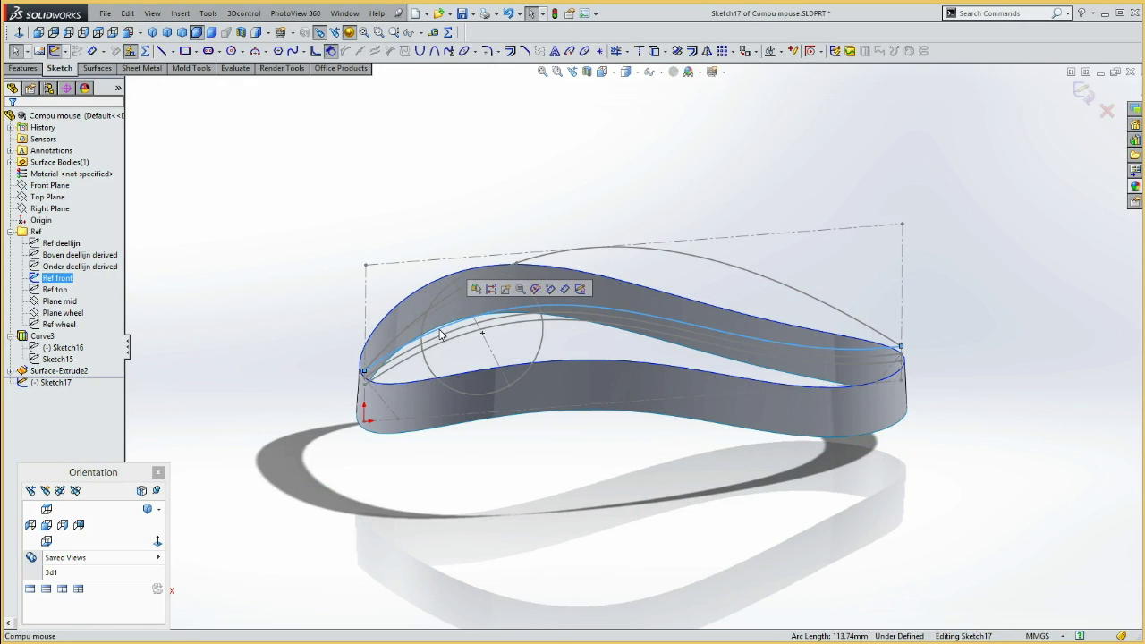
{"action": "left_click", "coordinate": [654, 51]}
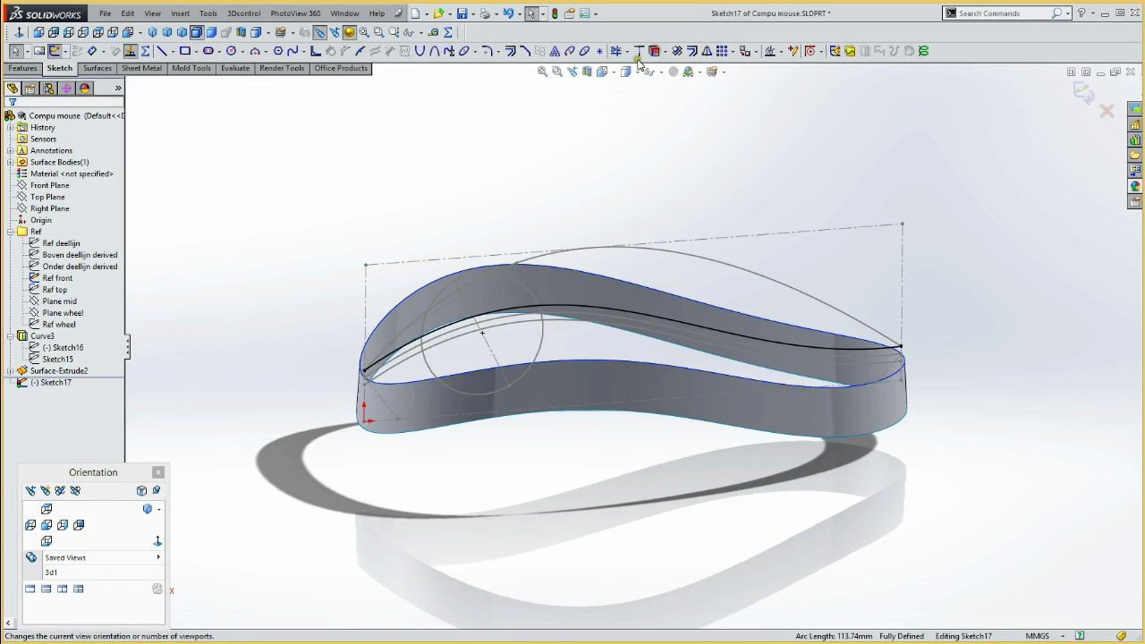
{"action": "left_click", "coordinate": [1083, 91]}
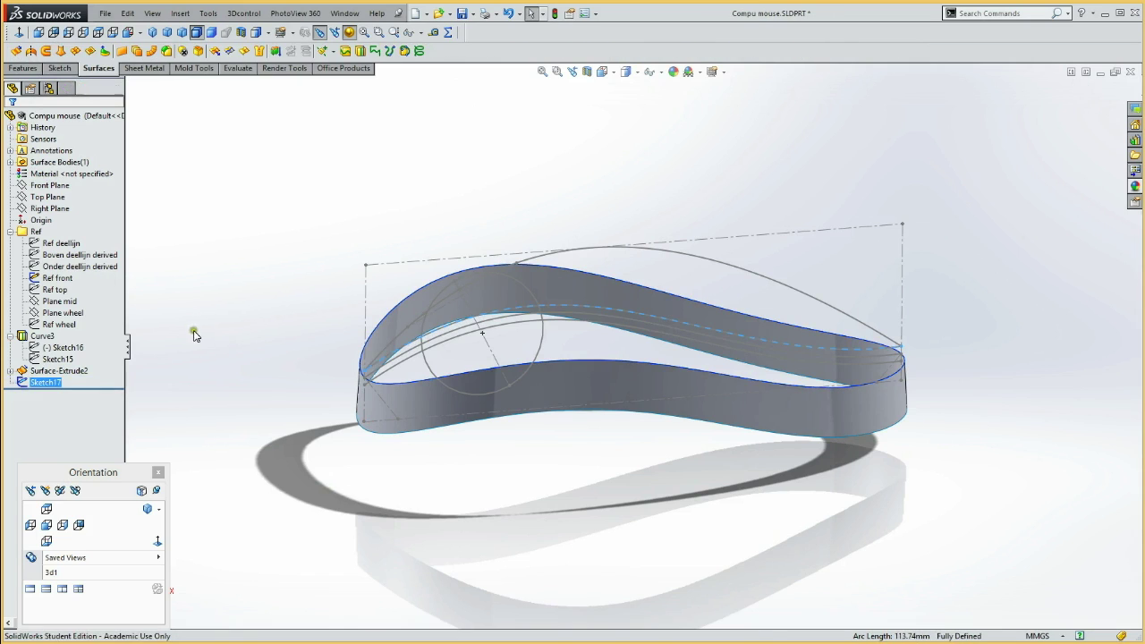
Project Sketch17 onto Sketch15 to create Curve4.
{"action": "left_click", "coordinate": [62, 359], "text": "ctrl"}
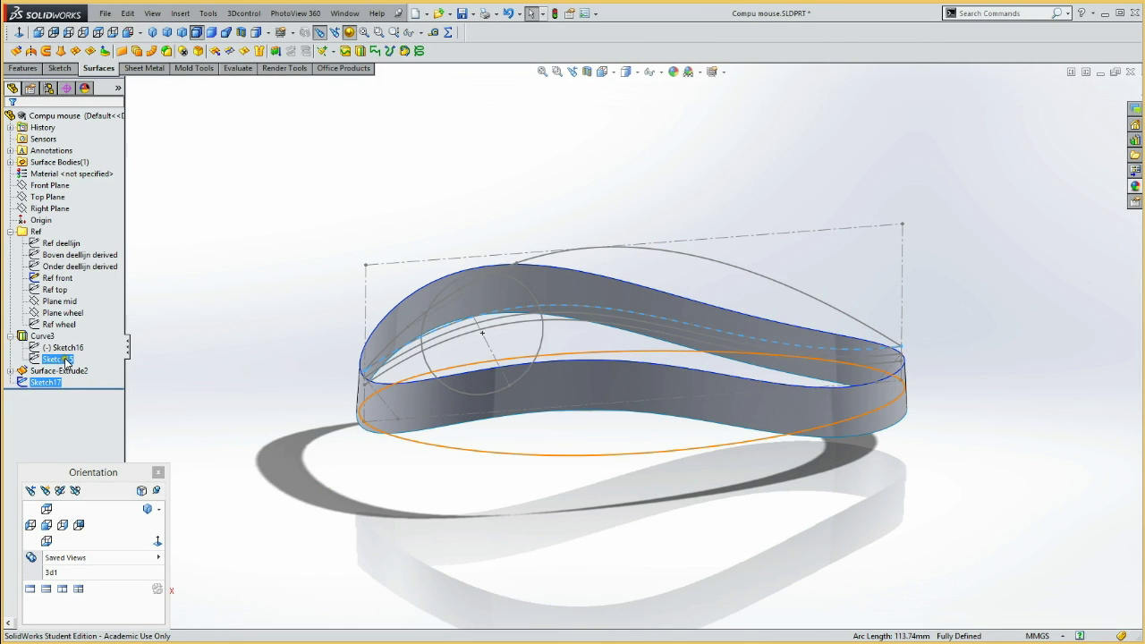
{"action": "left_click", "coordinate": [61, 359]}
{"action": "left_click", "coordinate": [57, 383], "text": "ctrl"}
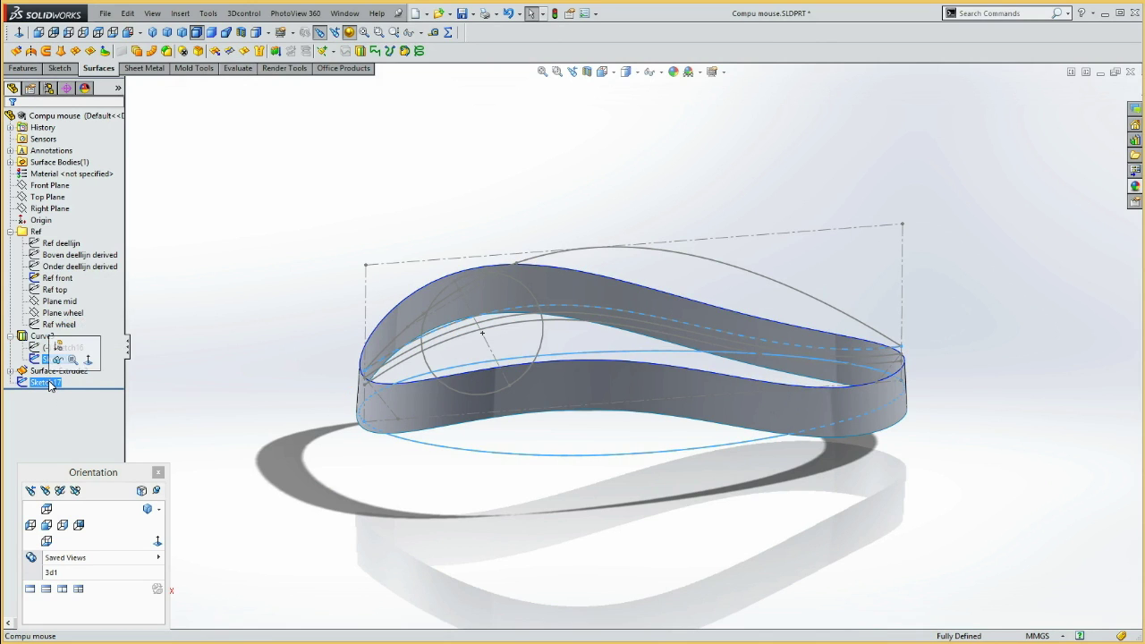
{"action": "left_click", "coordinate": [361, 52]}
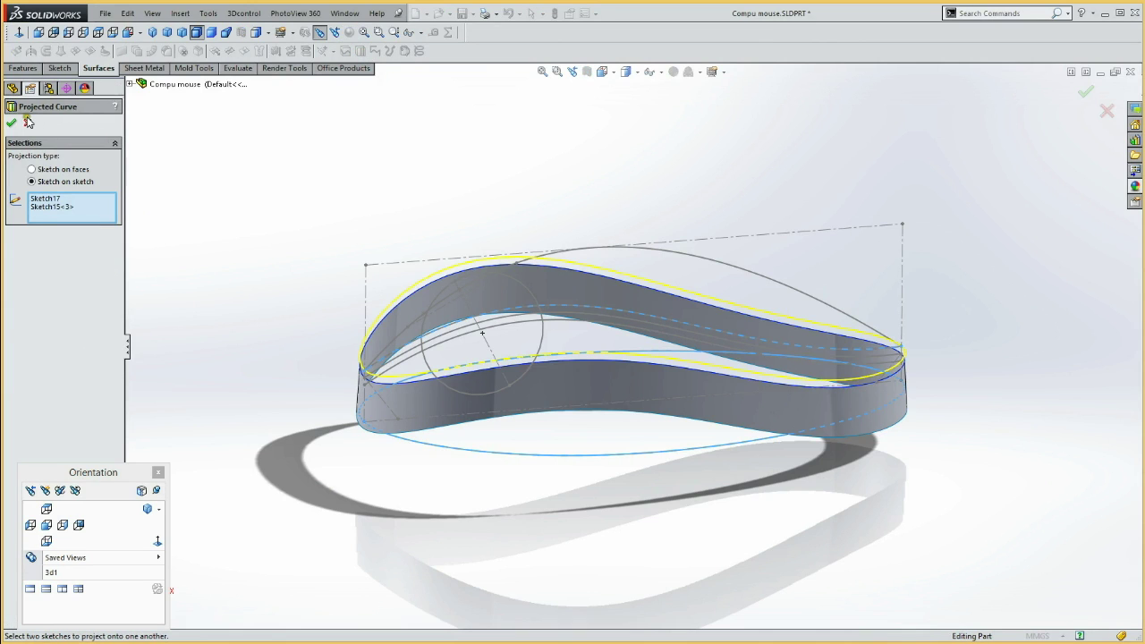
{"action": "left_click", "coordinate": [11, 123]}
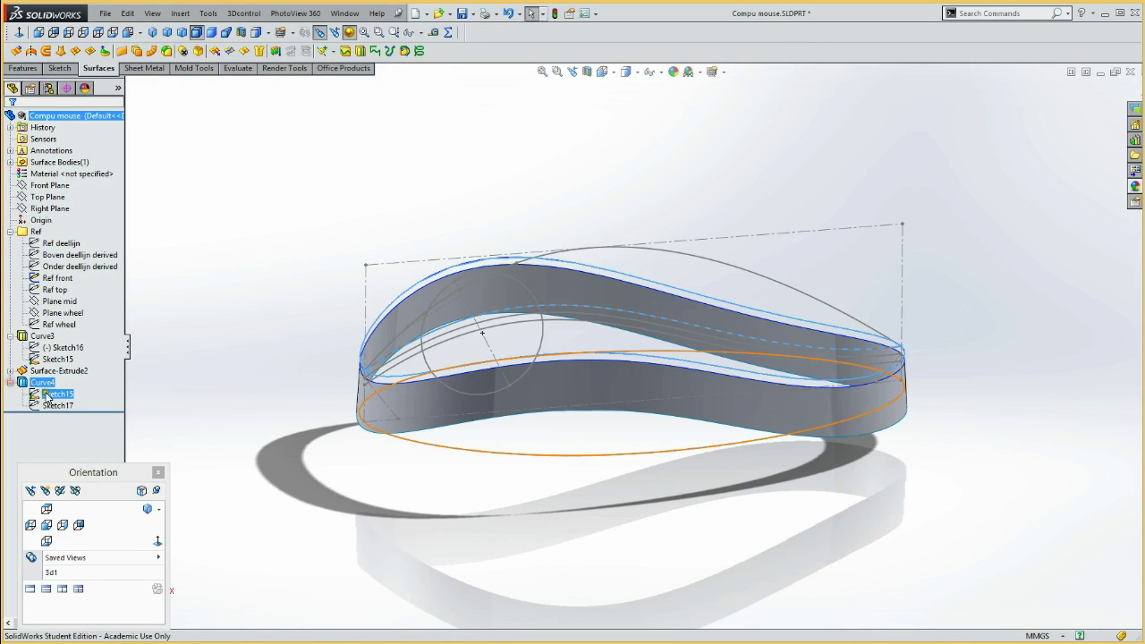
Inspect the sketches under Curve3 and Curve4, then hide Curve3.
{"action": "left_click", "coordinate": [64, 394]}
{"action": "left_click", "coordinate": [77, 358]}
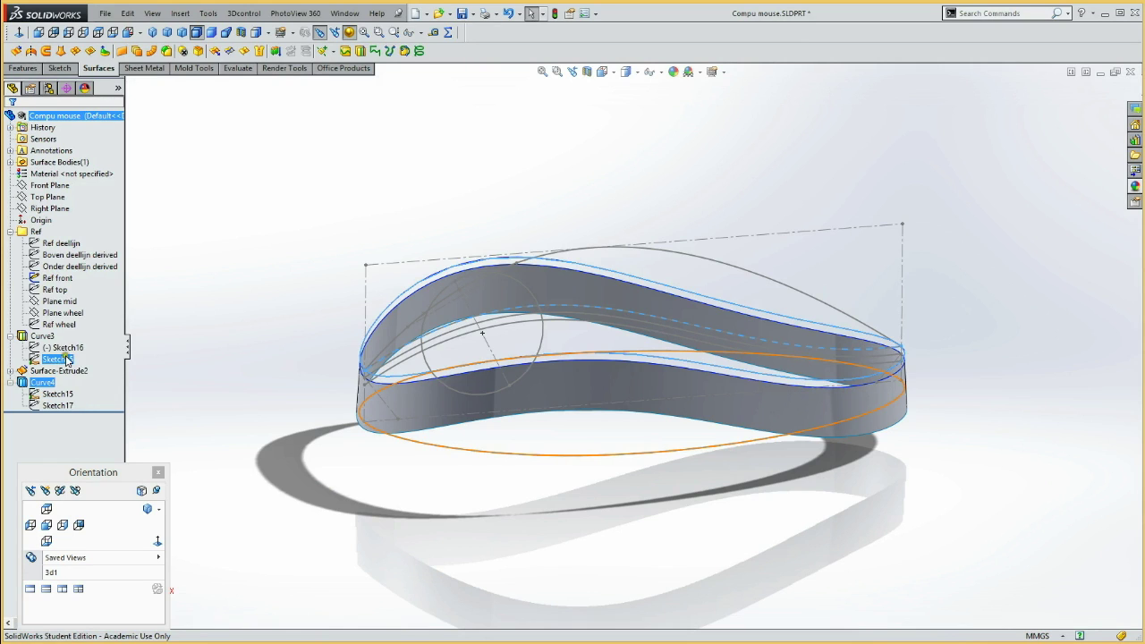
{"action": "left_click", "coordinate": [58, 394]}
{"action": "left_click", "coordinate": [61, 359]}
{"action": "left_click", "coordinate": [219, 358]}
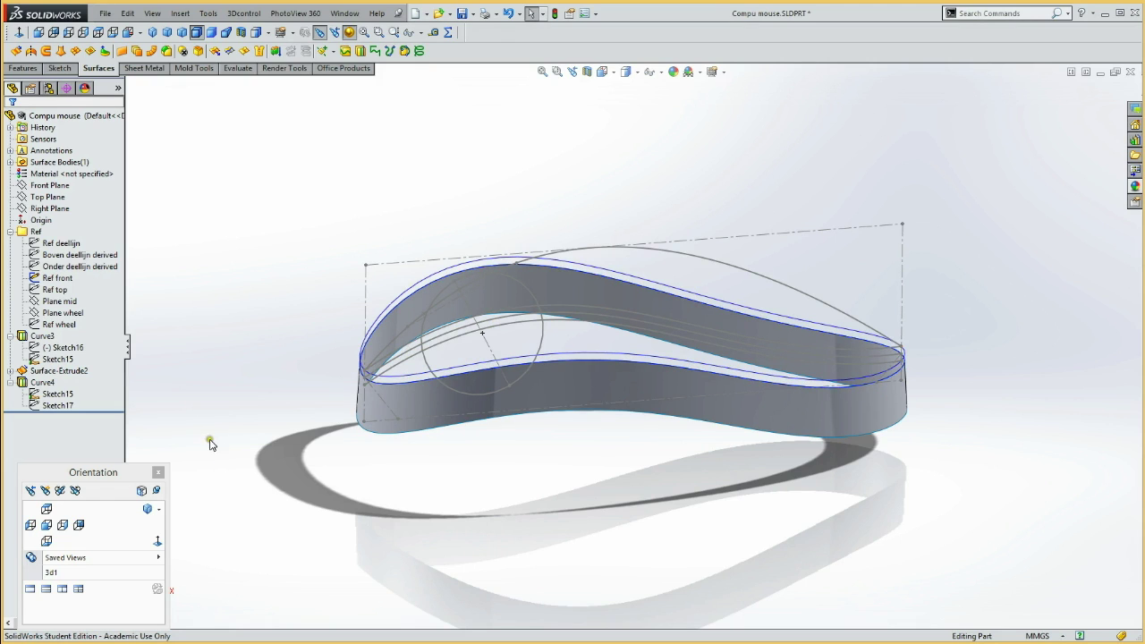
{"action": "left_click", "coordinate": [43, 337]}
{"action": "left_click", "coordinate": [52, 317]}
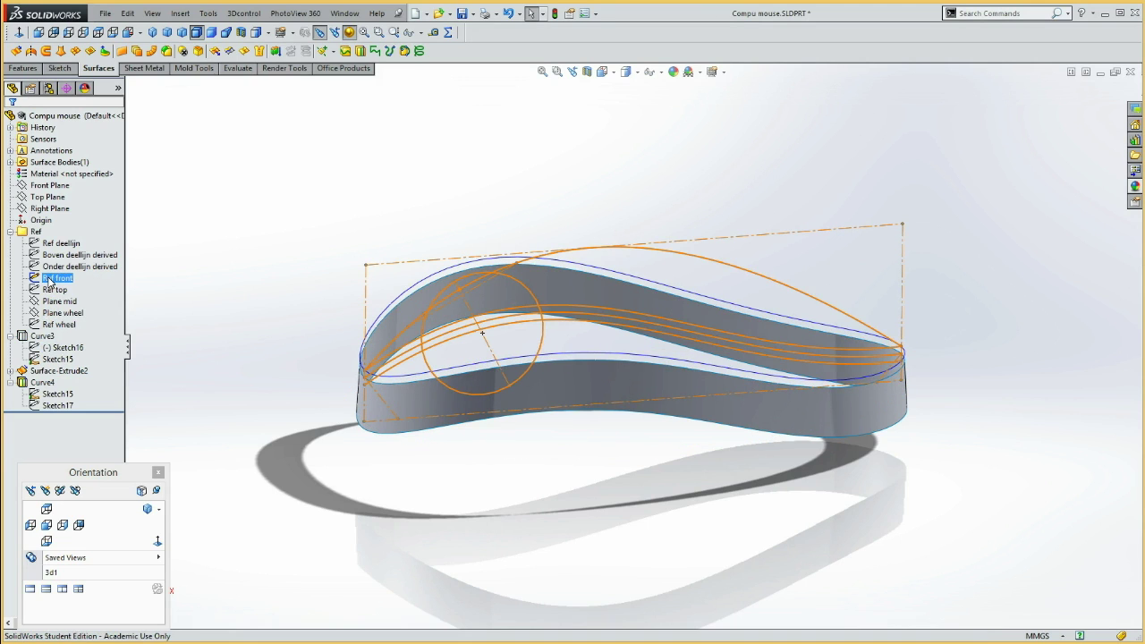
{"action": "left_click", "coordinate": [45, 384]}
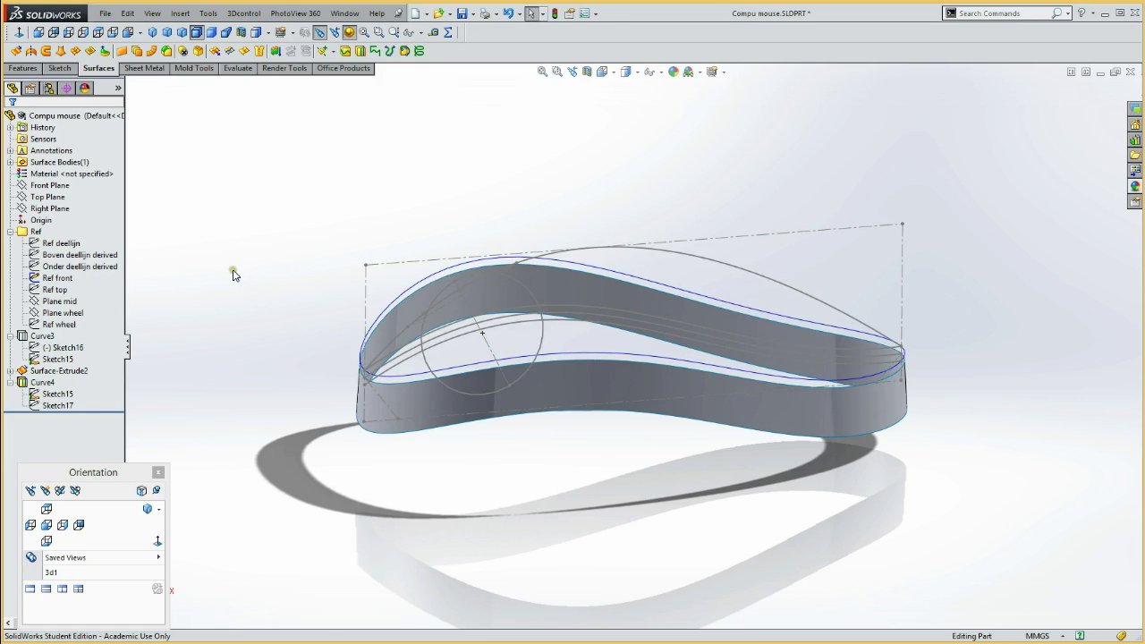
{"action": "left_click", "coordinate": [50, 185]}
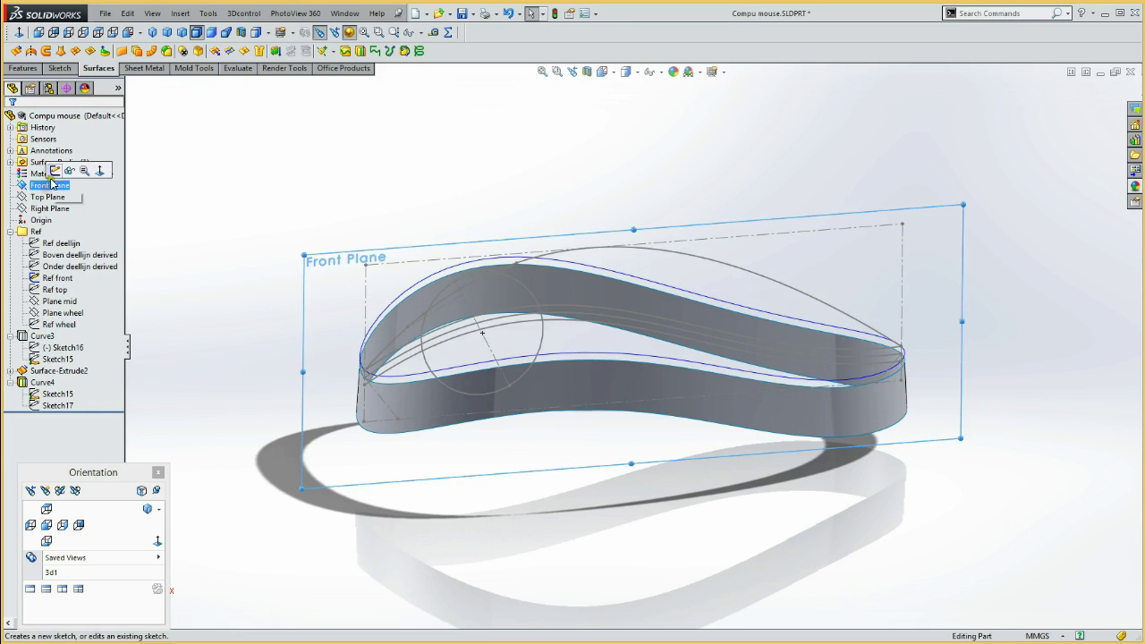
Convert the arched top-profile curve into Sketch18 on the Front Plane.
{"action": "left_click", "coordinate": [51, 171]}
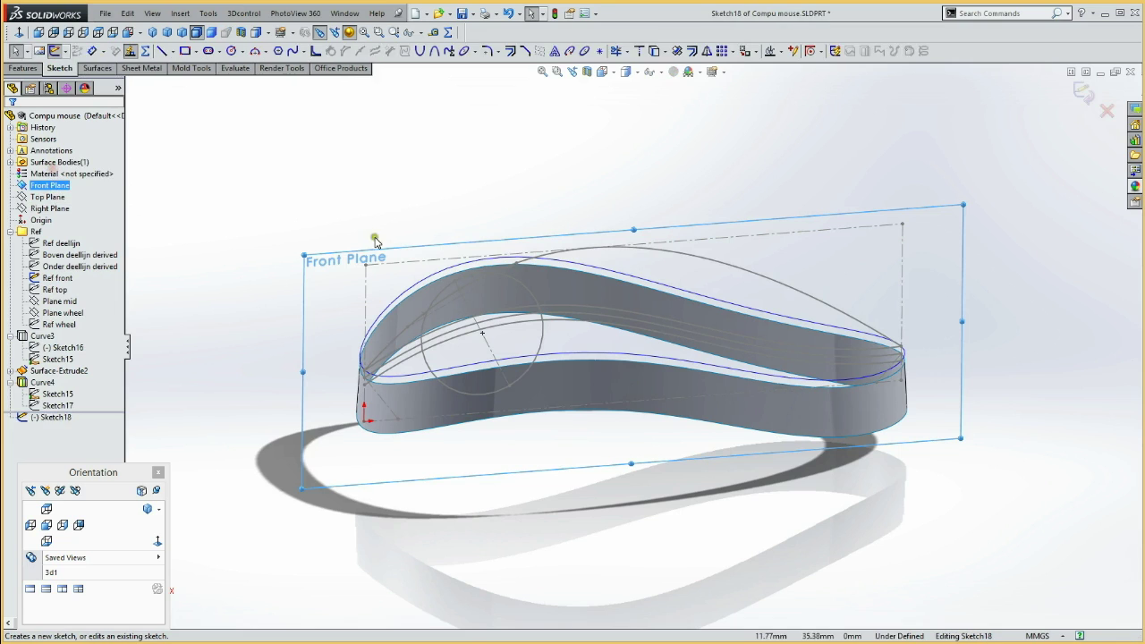
{"action": "left_click", "coordinate": [699, 262]}
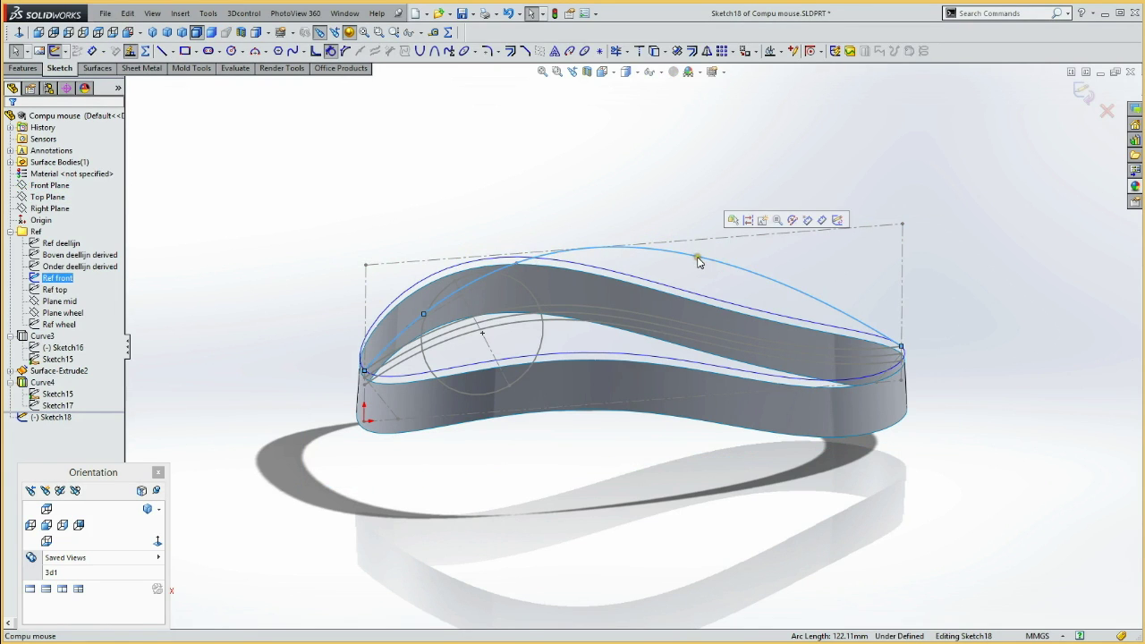
{"action": "left_click", "coordinate": [652, 52]}
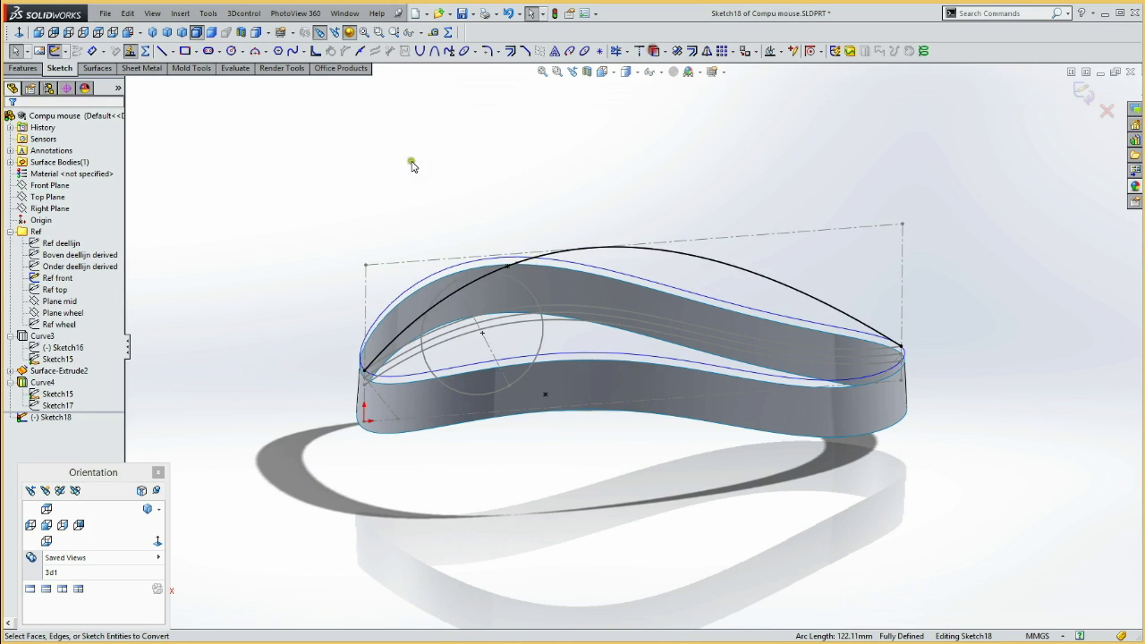
{"action": "left_click", "coordinate": [55, 52]}
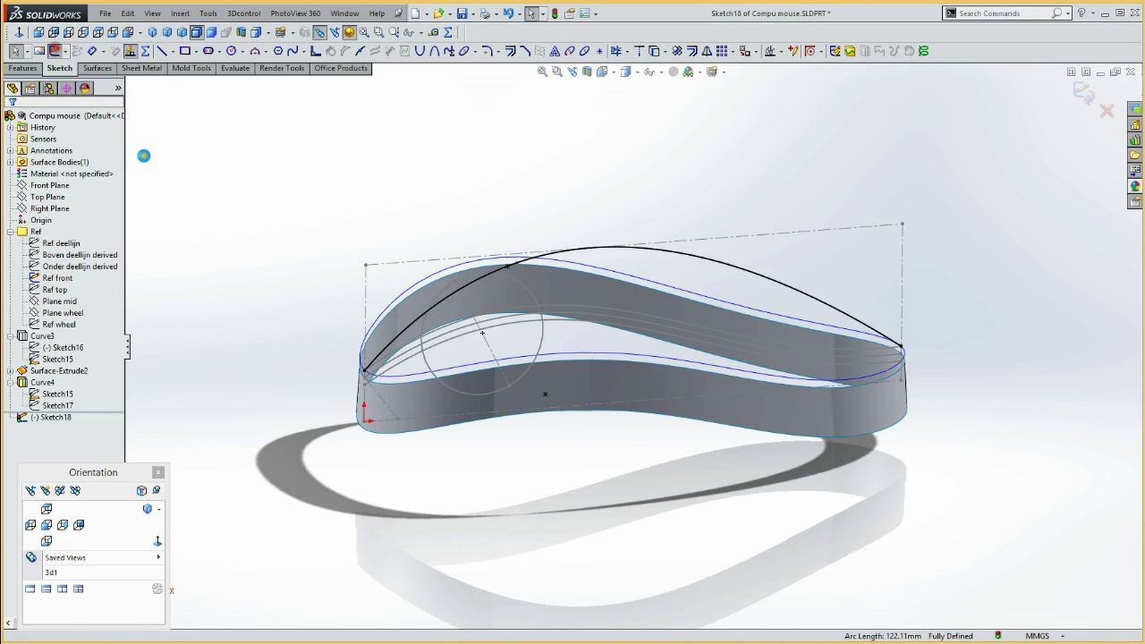
Orbit the model and start a new sketch on Plane mid.
{"action": "mouse_move", "coordinate": [205, 322]}
{"action": "middle_mouse_down"}
{"action": "mouse_move", "coordinate": [243, 256]}
{"action": "mouse_move", "coordinate": [269, 330]}
{"action": "mouse_move", "coordinate": [277, 319]}
{"action": "middle_mouse_up"}
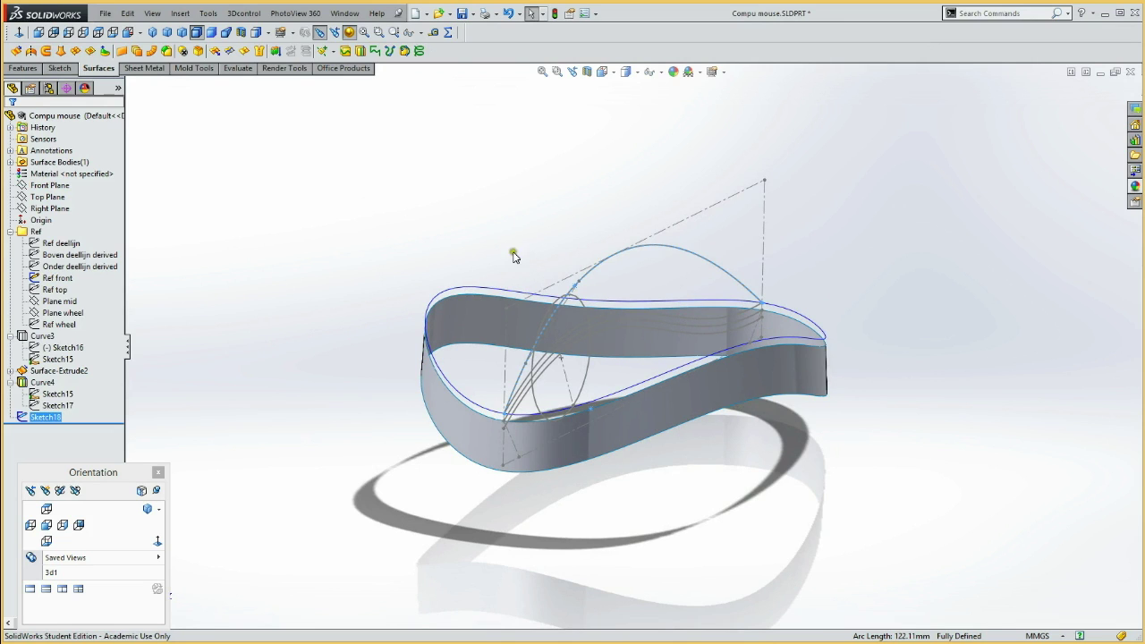
{"action": "left_click_drag", "start_coordinate": [754, 284], "coordinate": [760, 304]}
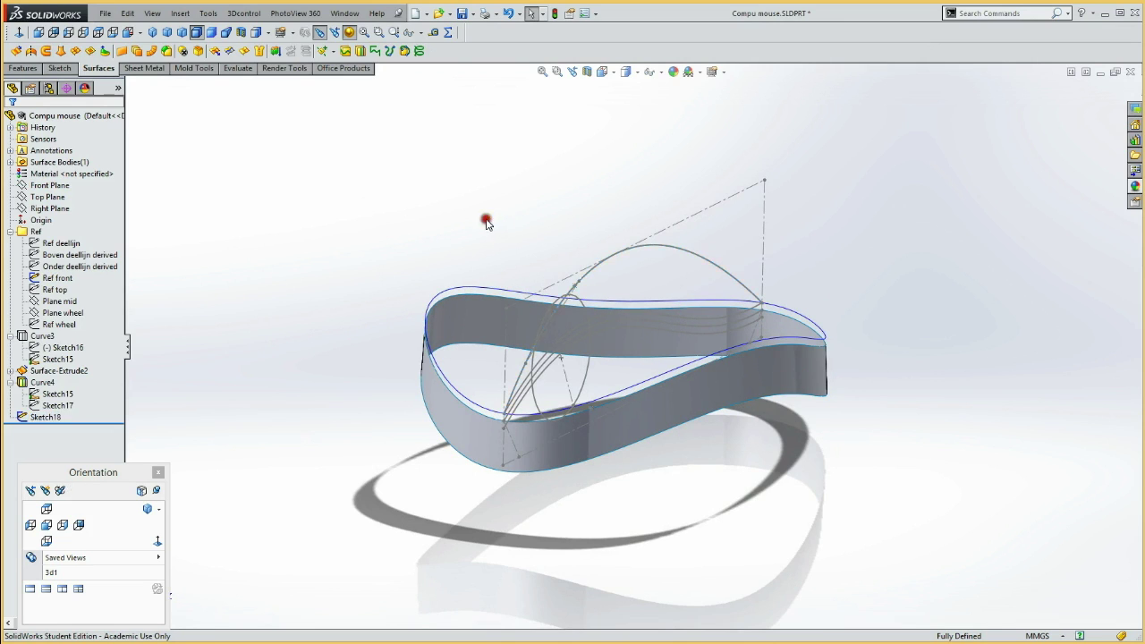
{"action": "left_click", "coordinate": [59, 301]}
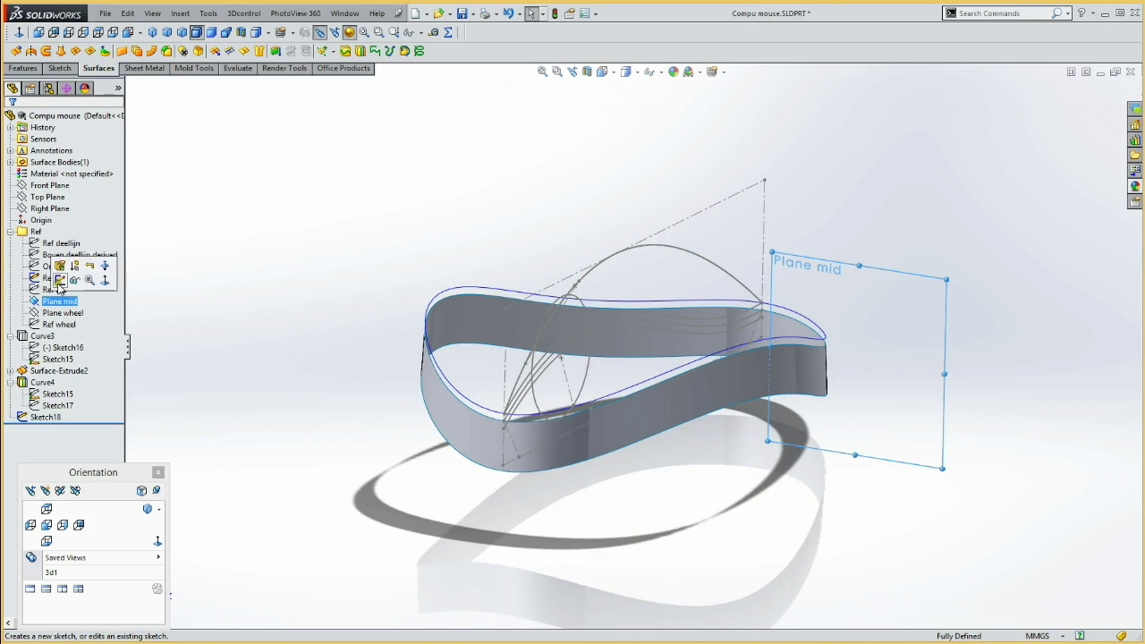
{"action": "left_click", "coordinate": [61, 277]}
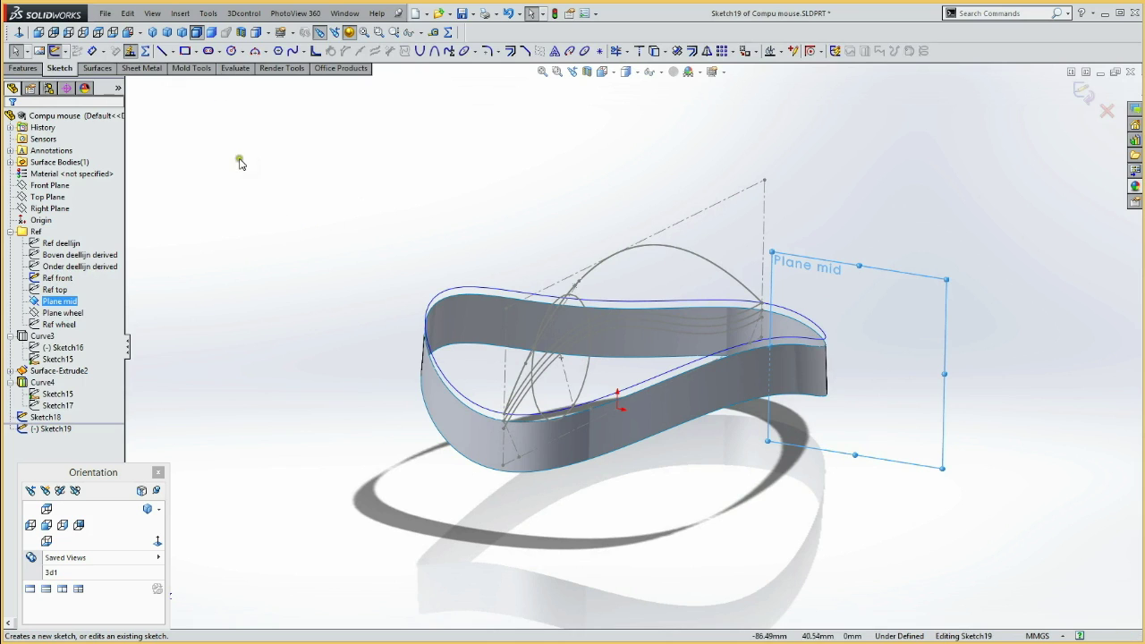
Draw an arc and pierce both its endpoints onto the side wall's top edge.
{"action": "left_click", "coordinate": [349, 259]}
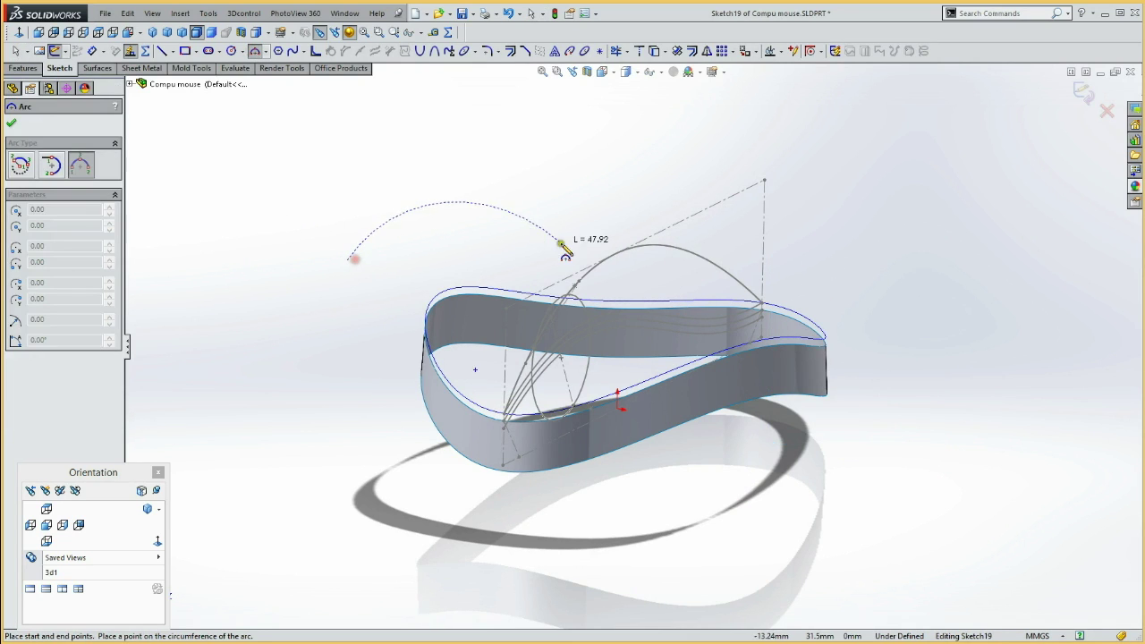
{"action": "left_click", "coordinate": [499, 206]}
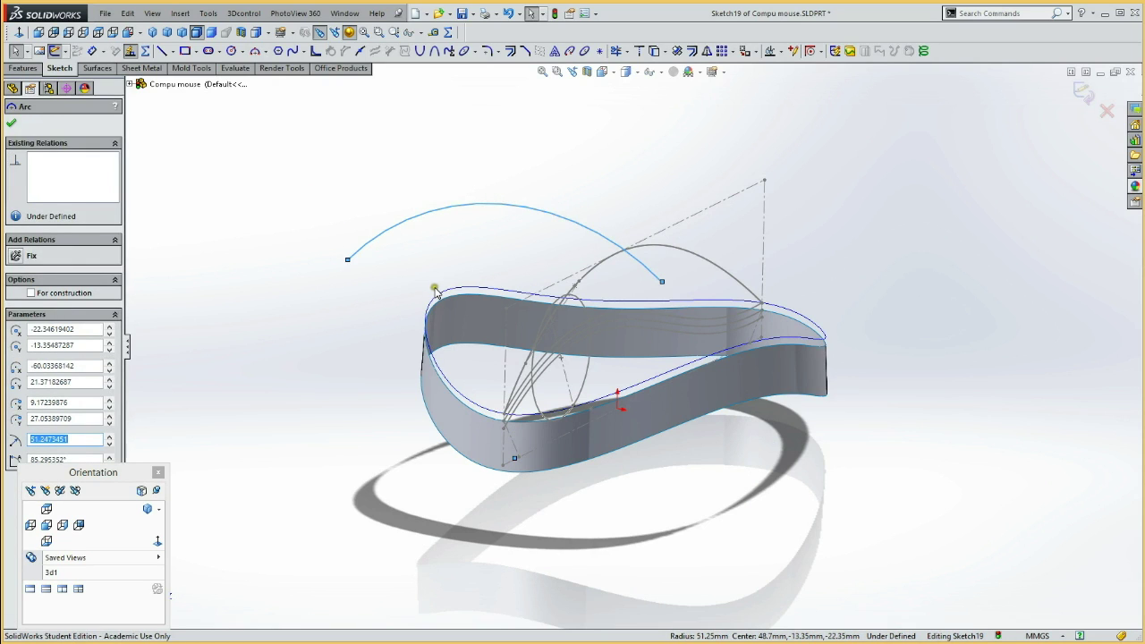
{"action": "key", "text": "Escape"}
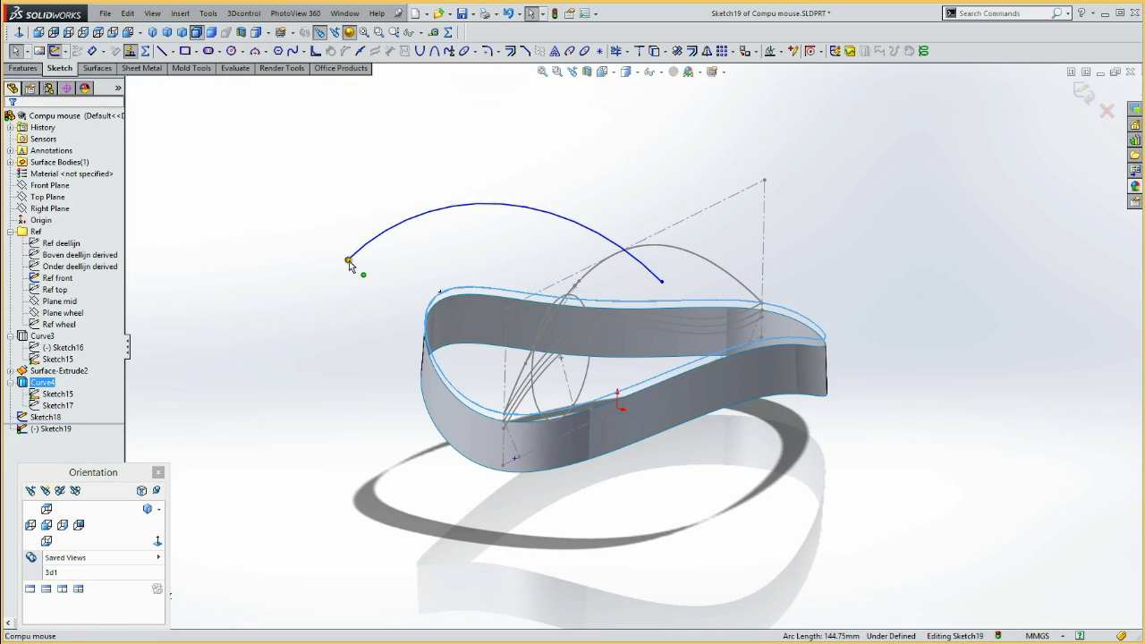
{"action": "left_click", "coordinate": [349, 261]}
{"action": "left_click", "coordinate": [384, 241], "text": "ctrl"}
{"action": "left_click", "coordinate": [402, 205]}
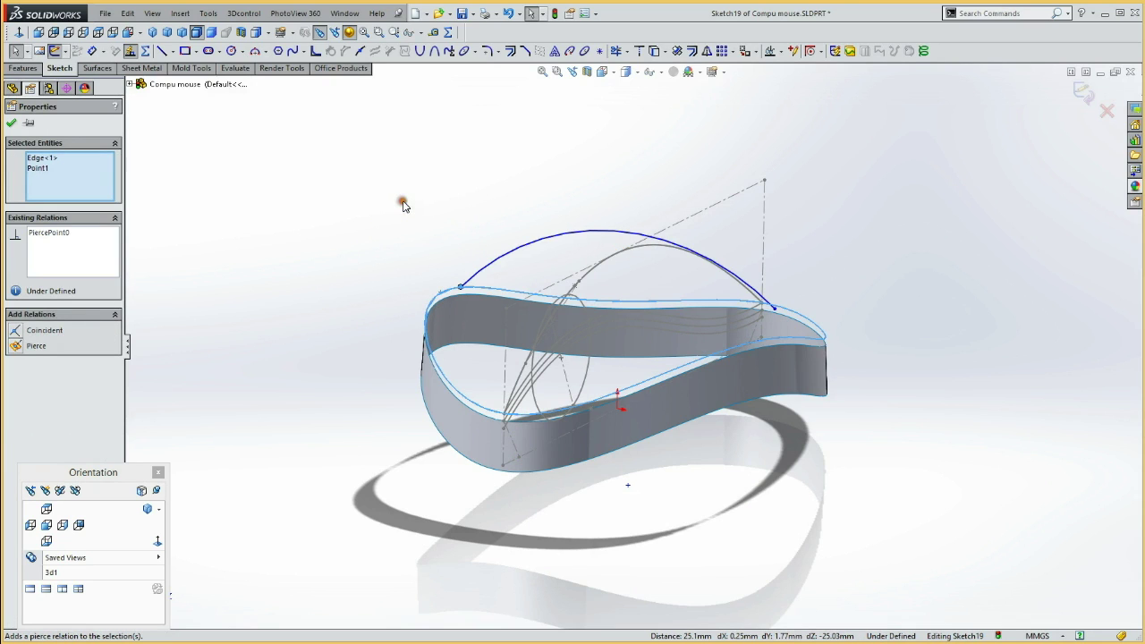
{"action": "left_click", "coordinate": [856, 319]}
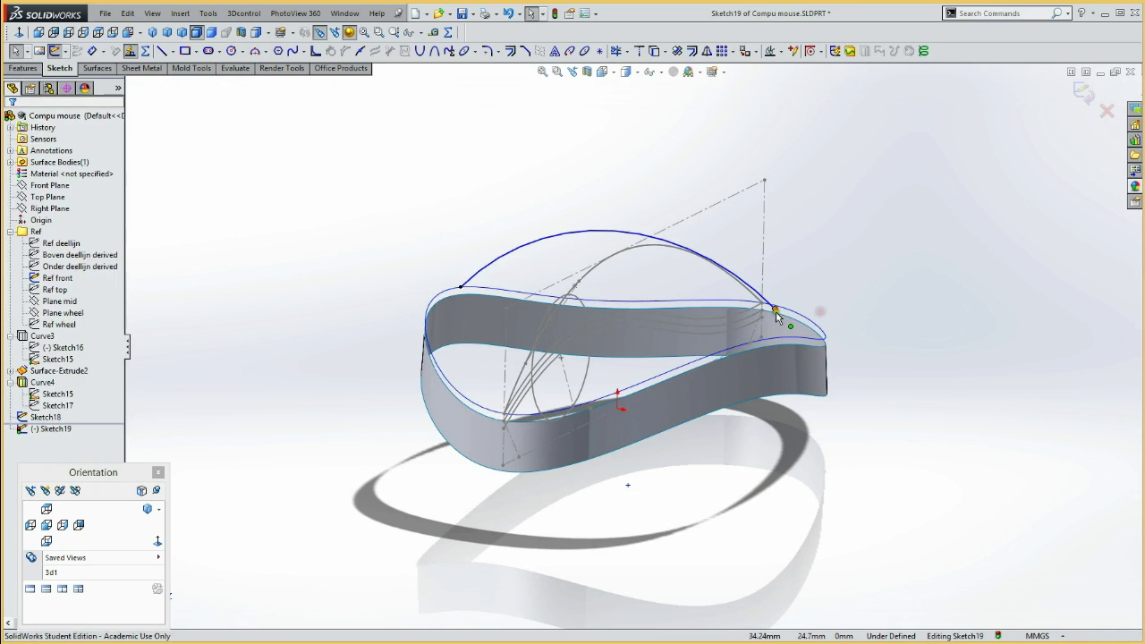
{"action": "left_click", "coordinate": [784, 334]}
{"action": "left_click", "coordinate": [822, 358], "text": "ctrl"}
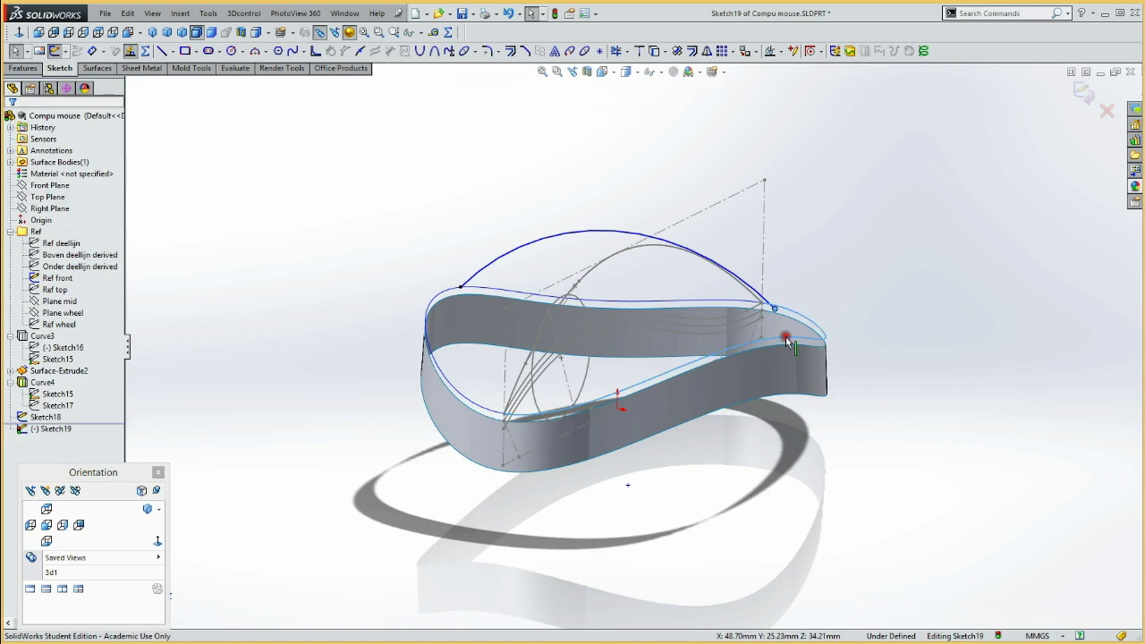
{"action": "left_click", "coordinate": [839, 285]}
{"action": "left_click", "coordinate": [886, 259]}
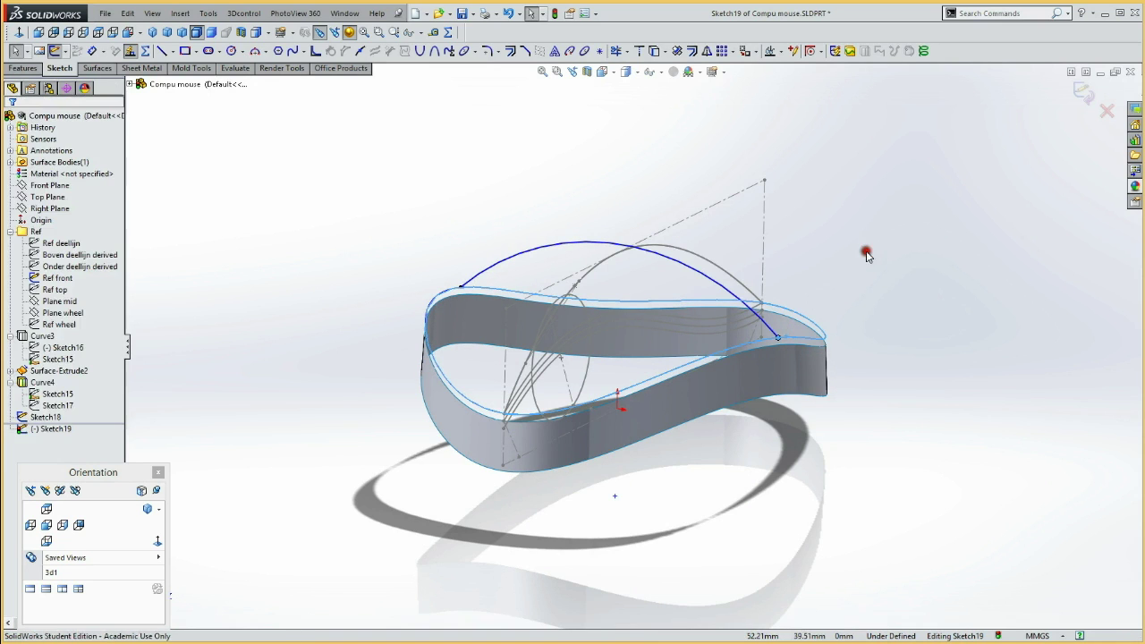
Hide the Onder deellijn reference sketch and select the Sketch18 curve with the arc.
{"action": "left_click", "coordinate": [55, 267]}
{"action": "left_click", "coordinate": [52, 257]}
{"action": "mouse_move", "coordinate": [513, 210]}
{"action": "middle_mouse_down"}
{"action": "mouse_move", "coordinate": [484, 182]}
{"action": "mouse_move", "coordinate": [518, 187]}
{"action": "mouse_move", "coordinate": [572, 223]}
{"action": "middle_mouse_up"}
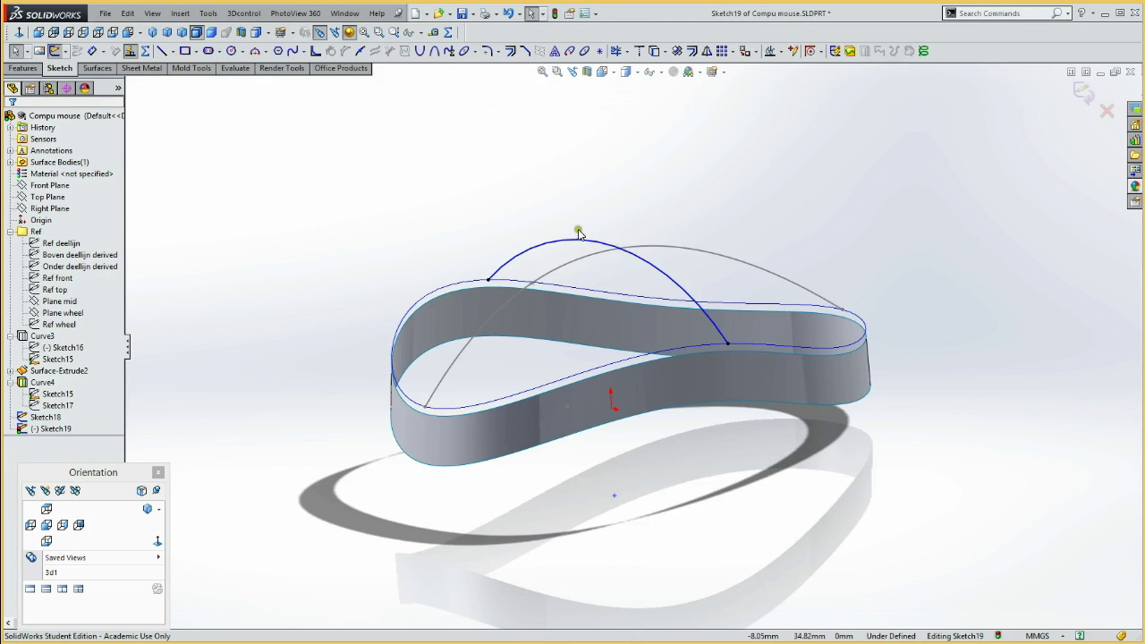
{"action": "left_click", "coordinate": [582, 250]}
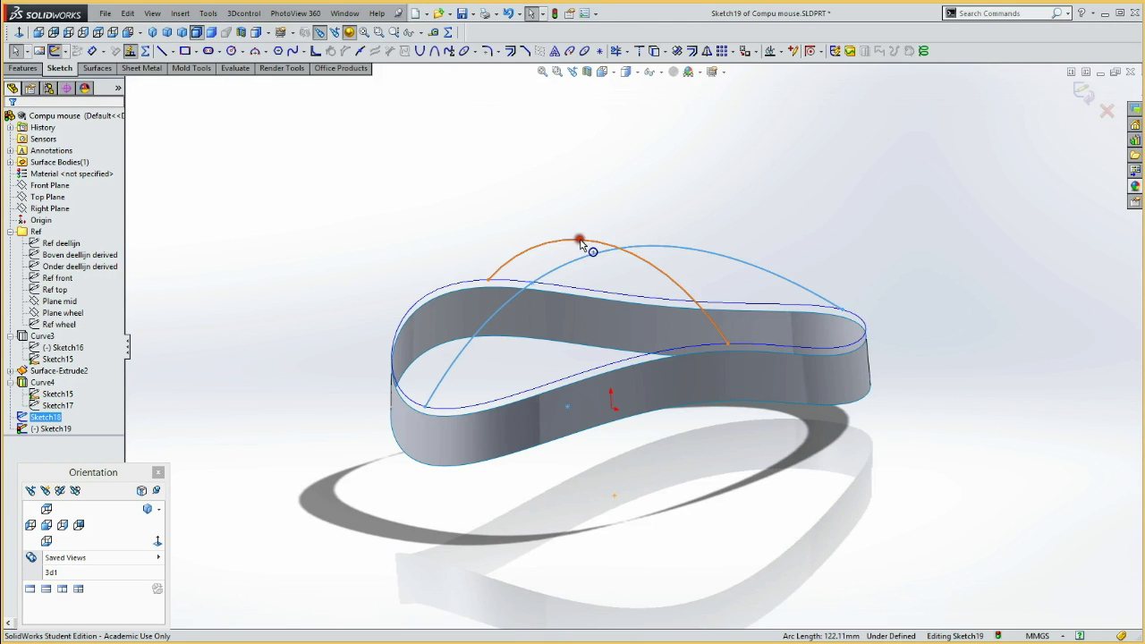
{"action": "left_click", "coordinate": [583, 249]}
{"action": "left_click", "coordinate": [571, 239], "text": "ctrl"}
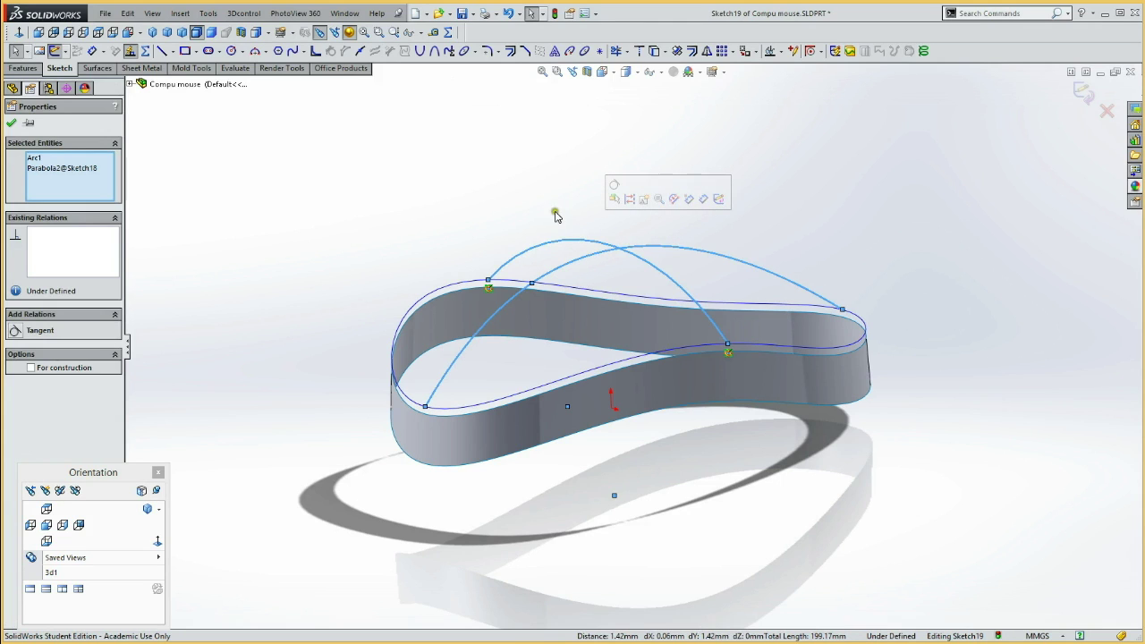
{"action": "left_click", "coordinate": [553, 211]}
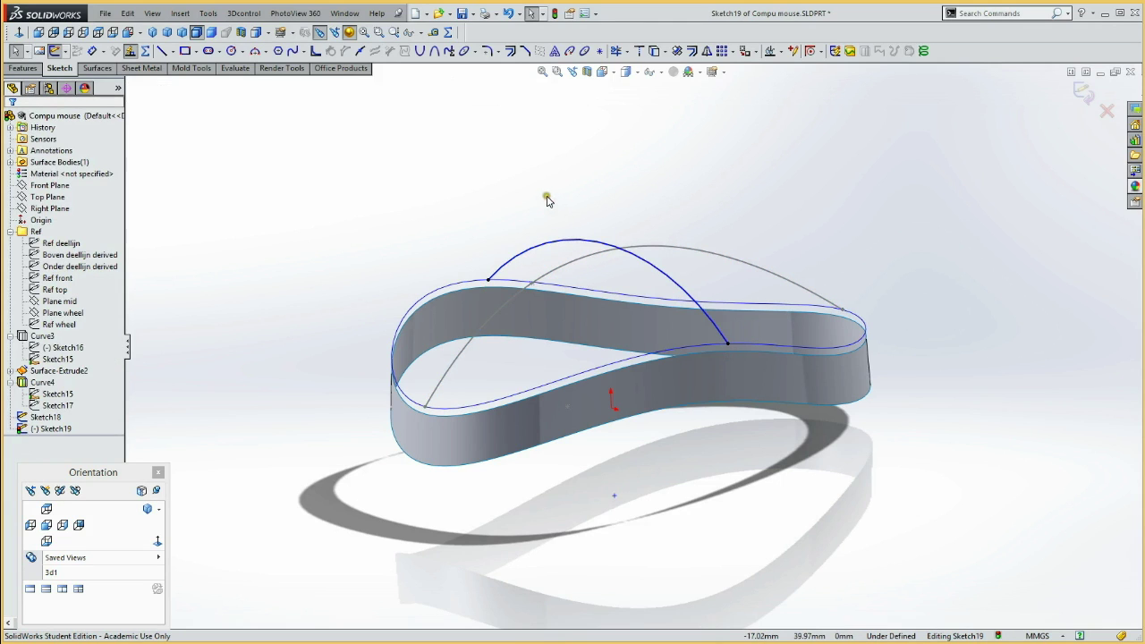
Add a point on the arc, pierce it to the Sketch18 curve, and close Sketch19.
{"action": "key", "text": "p"}
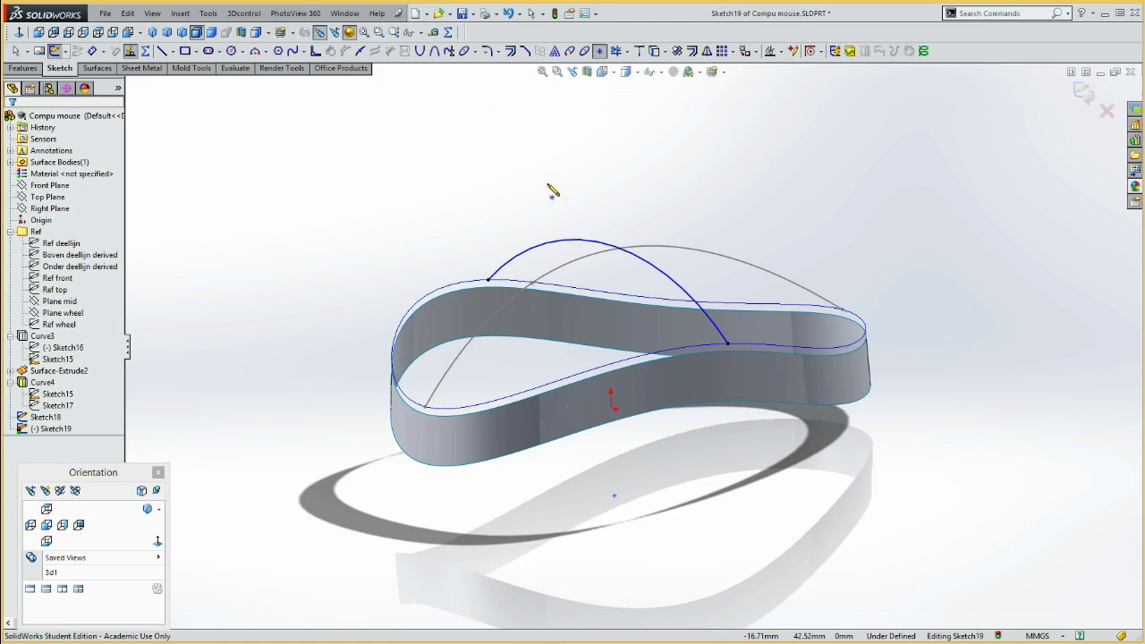
{"action": "left_click", "coordinate": [573, 210]}
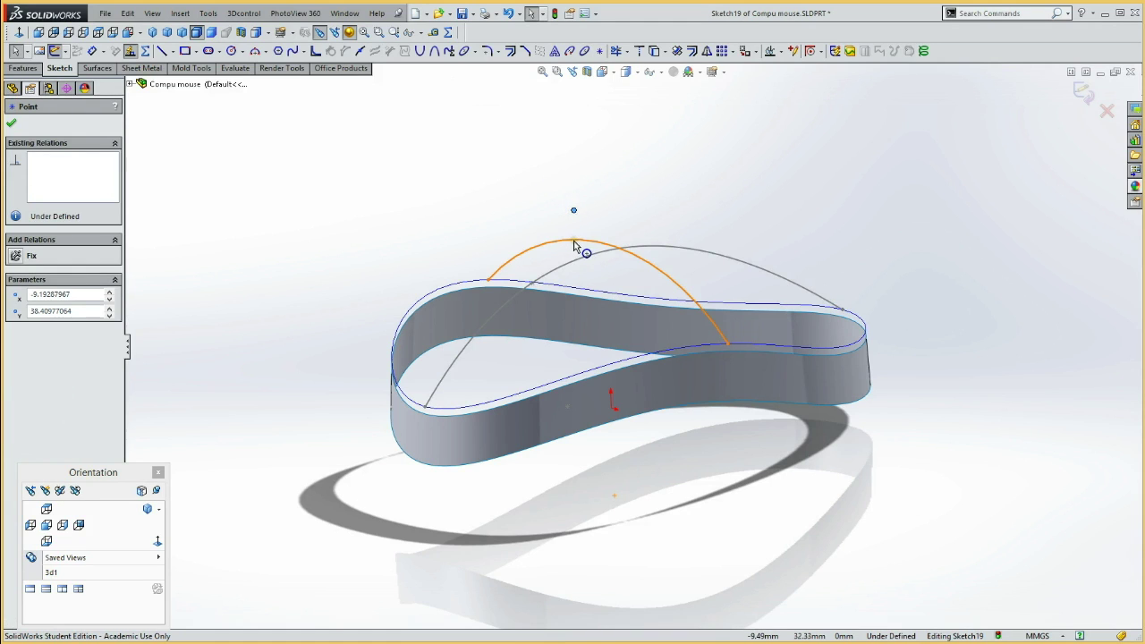
{"action": "left_click", "coordinate": [577, 239]}
{"action": "left_click", "coordinate": [606, 240], "text": "ctrl"}
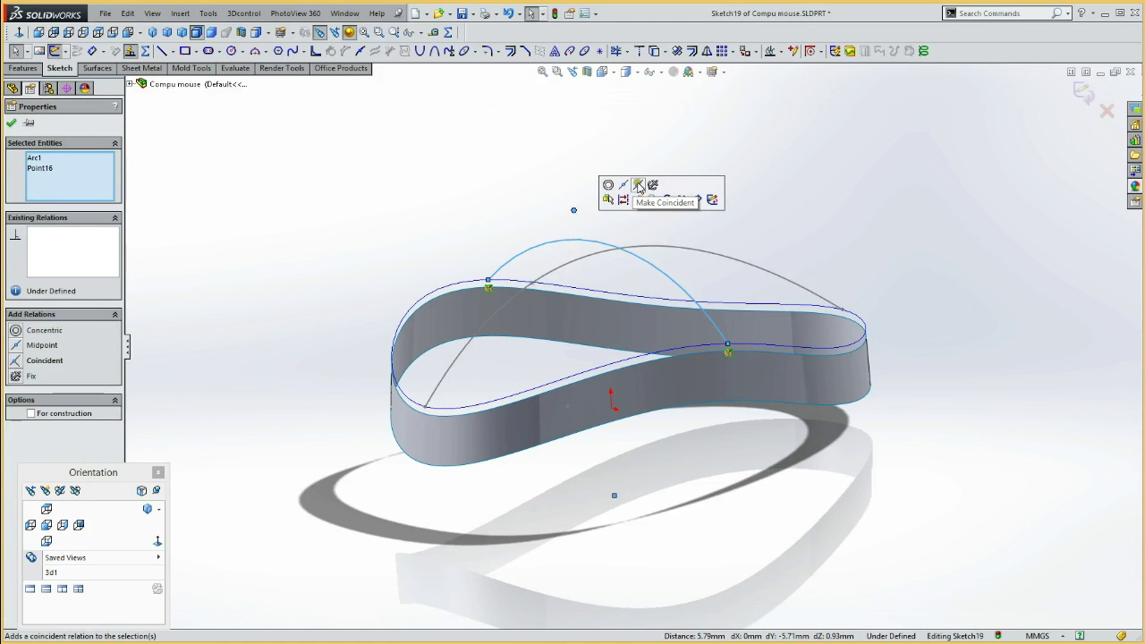
{"action": "key", "text": "Escape"}
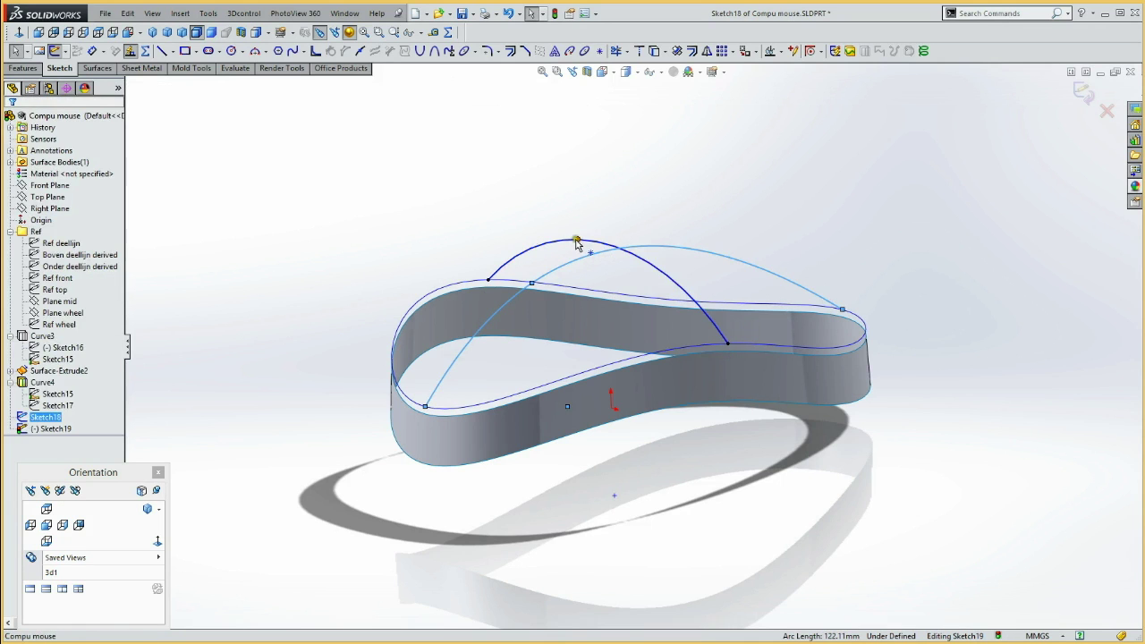
{"action": "left_click", "coordinate": [577, 239]}
{"action": "left_click", "coordinate": [579, 244], "text": "ctrl"}
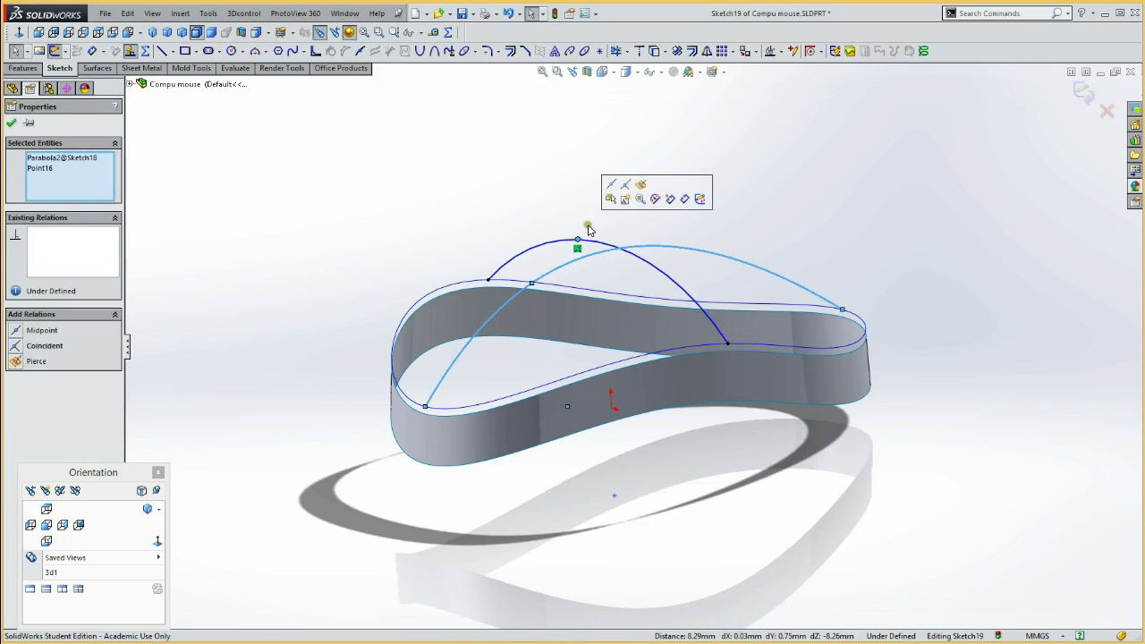
{"action": "left_click", "coordinate": [639, 188]}
{"action": "left_click", "coordinate": [605, 181]}
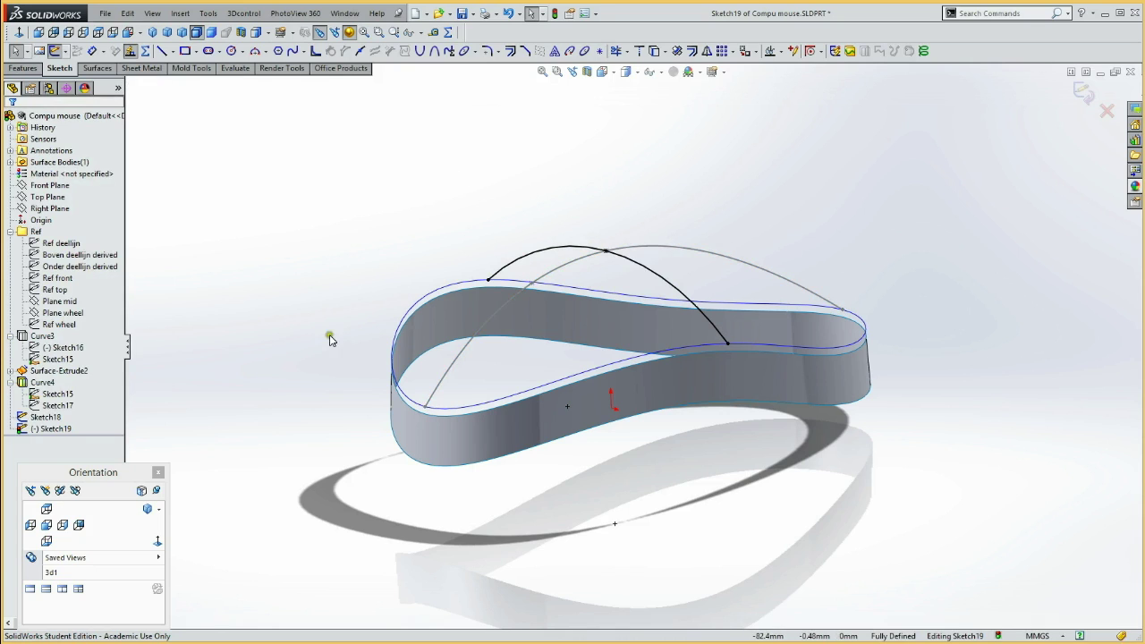
{"action": "left_click", "coordinate": [54, 53]}
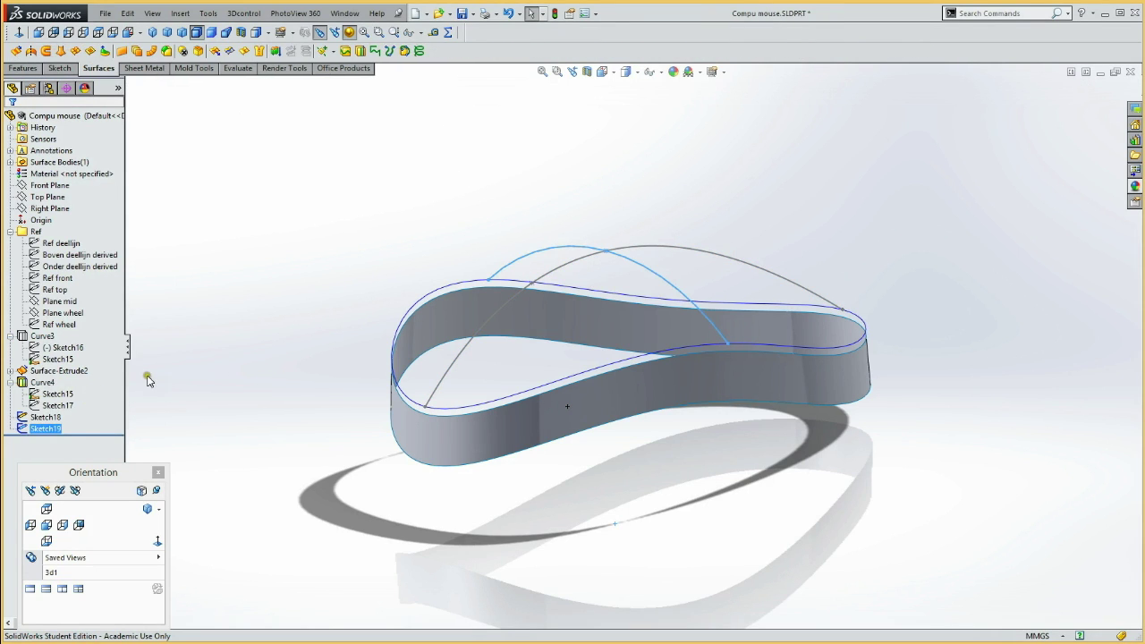
Fill the wall's top edge loop with a surface constrained by Sketch18 and Sketch19.
{"action": "left_click", "coordinate": [263, 202]}
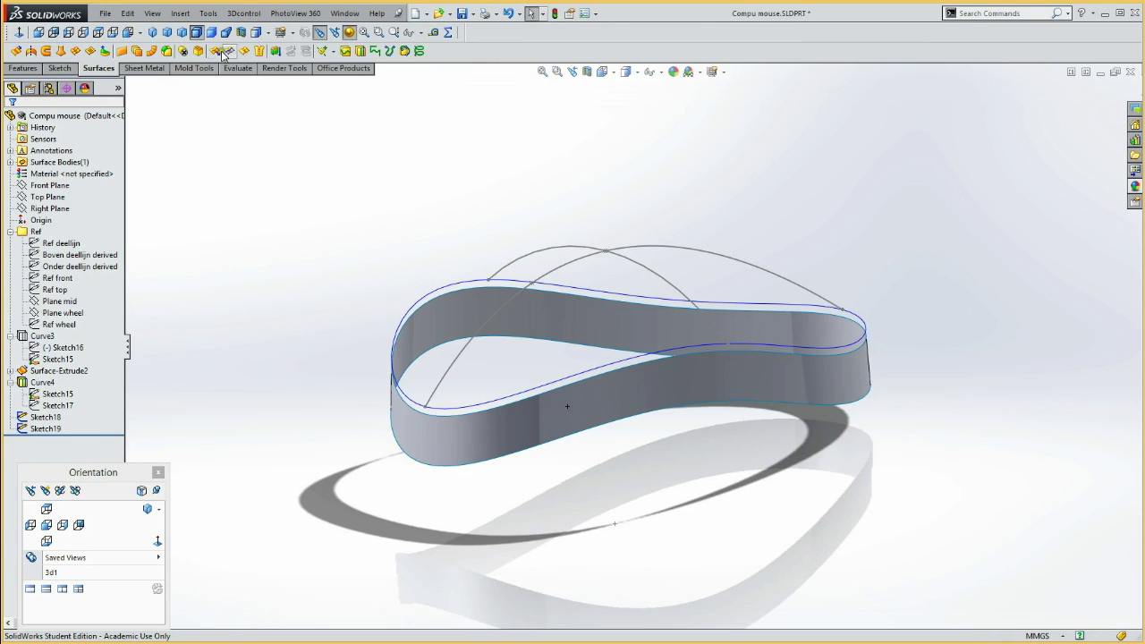
{"action": "left_click", "coordinate": [89, 54]}
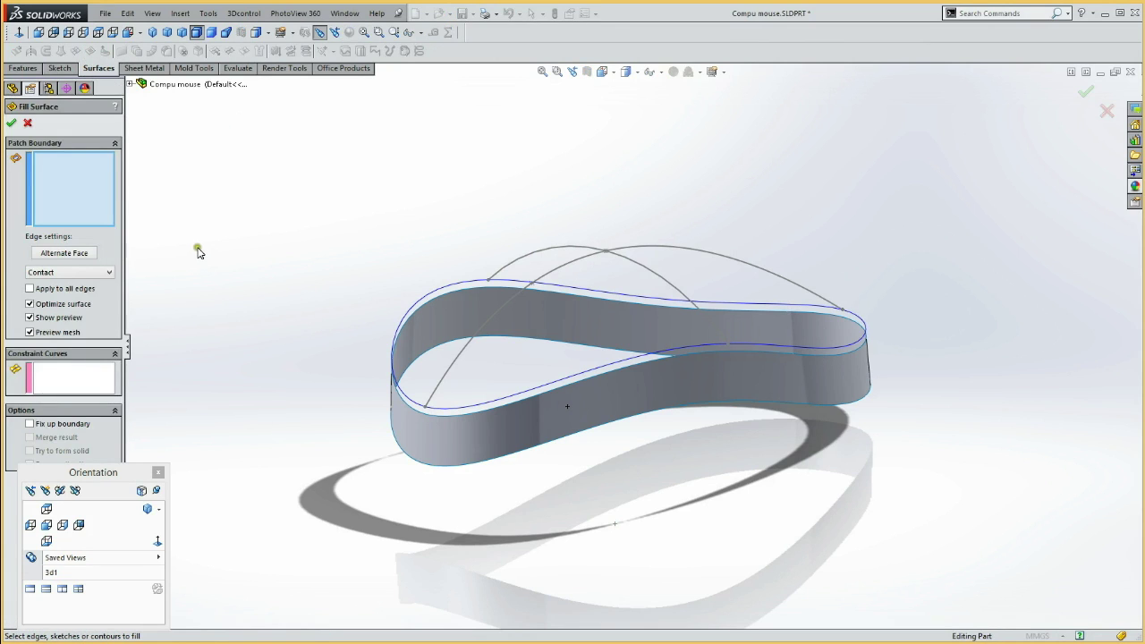
{"action": "left_click", "coordinate": [432, 296]}
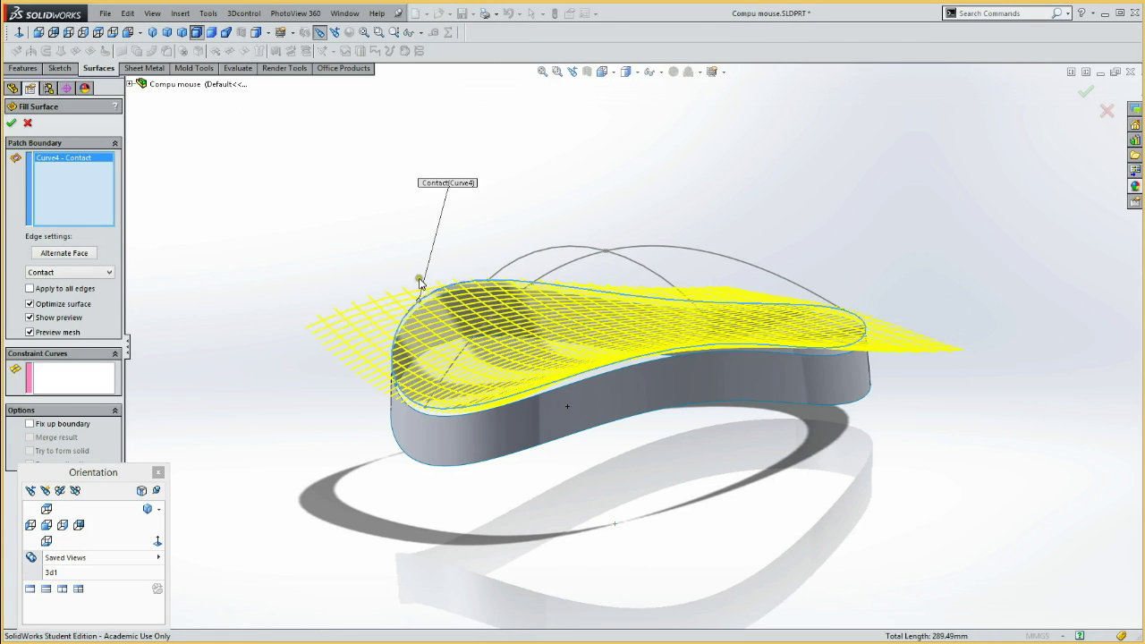
{"action": "left_click", "coordinate": [73, 391]}
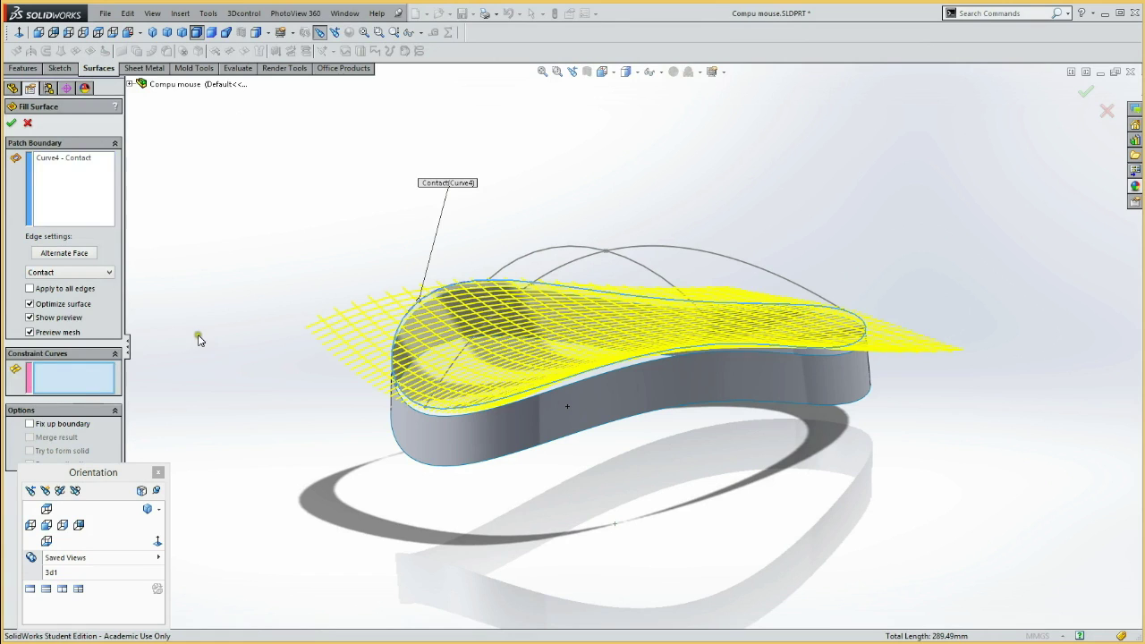
{"action": "left_click", "coordinate": [585, 260]}
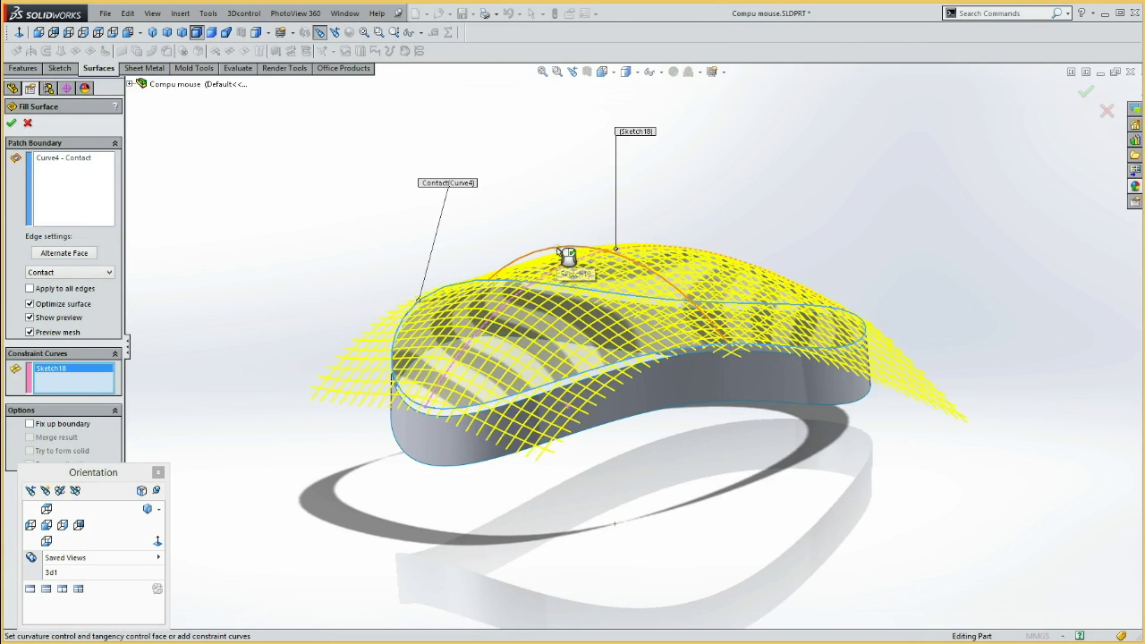
{"action": "left_click", "coordinate": [560, 250]}
{"action": "left_click", "coordinate": [12, 122]}
{"action": "mouse_move", "coordinate": [220, 296]}
{"action": "middle_mouse_down"}
{"action": "mouse_move", "coordinate": [208, 232]}
{"action": "mouse_move", "coordinate": [166, 240]}
{"action": "mouse_move", "coordinate": [140, 317]}
{"action": "mouse_move", "coordinate": [140, 294]}
{"action": "mouse_move", "coordinate": [240, 255]}
{"action": "mouse_move", "coordinate": [319, 325]}
{"action": "mouse_move", "coordinate": [266, 253]}
{"action": "mouse_move", "coordinate": [184, 276]}
{"action": "mouse_move", "coordinate": [201, 212]}
{"action": "mouse_move", "coordinate": [319, 260]}
{"action": "mouse_move", "coordinate": [200, 250]}
{"action": "mouse_move", "coordinate": [209, 276]}
{"action": "middle_mouse_up"}
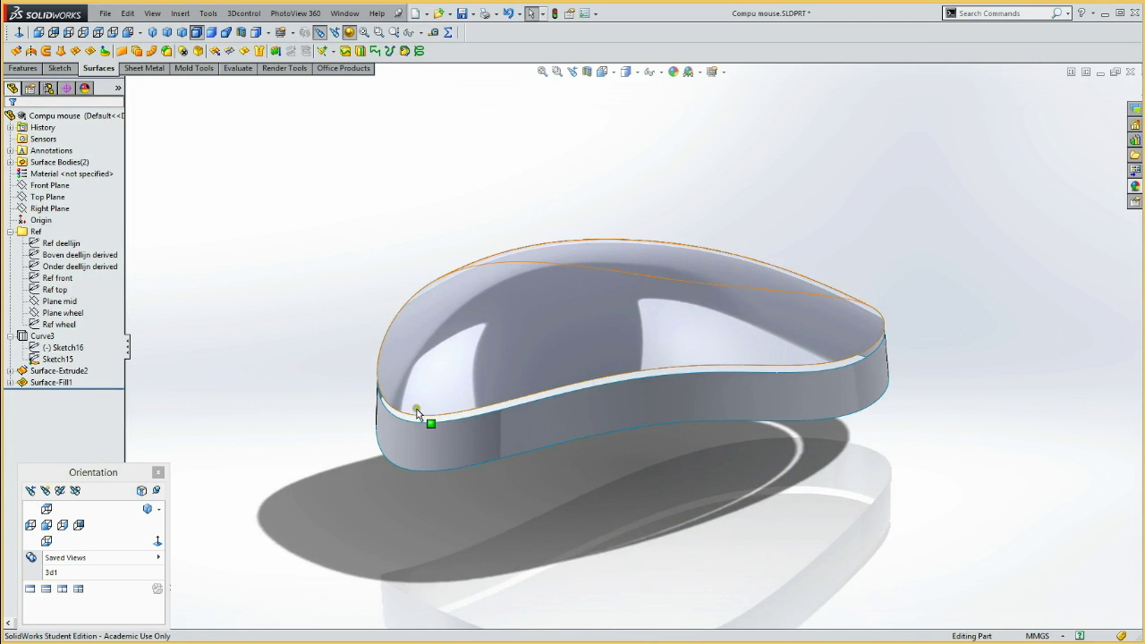
Start Sketch20 on the Top Plane with the Ref top outline as construction geometry.
{"action": "left_click", "coordinate": [45, 197]}
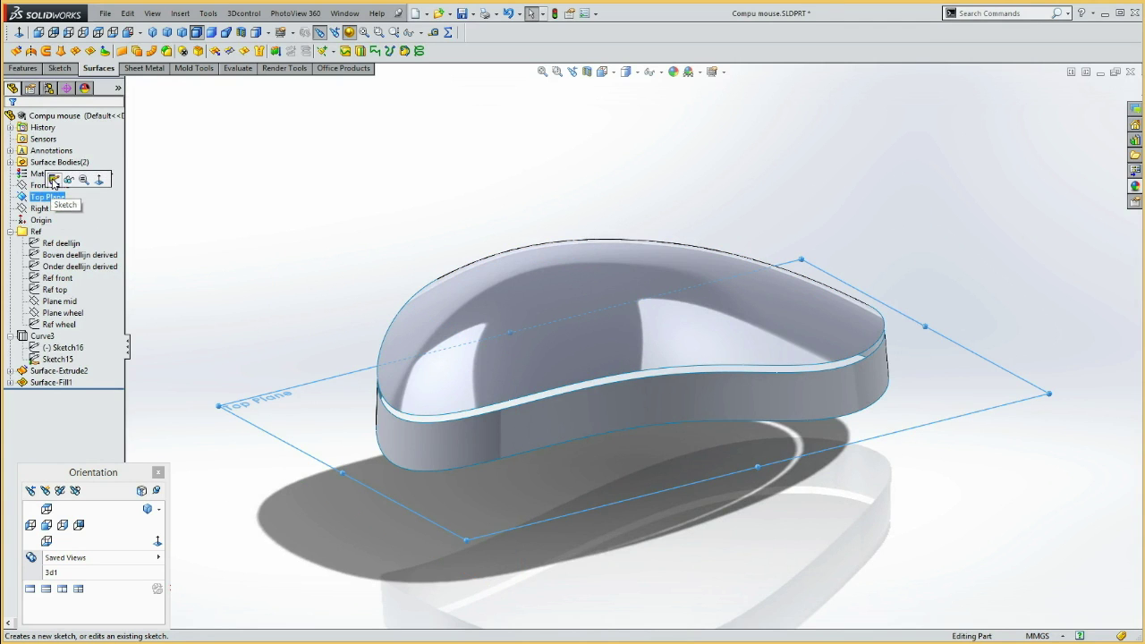
{"action": "left_click", "coordinate": [53, 178]}
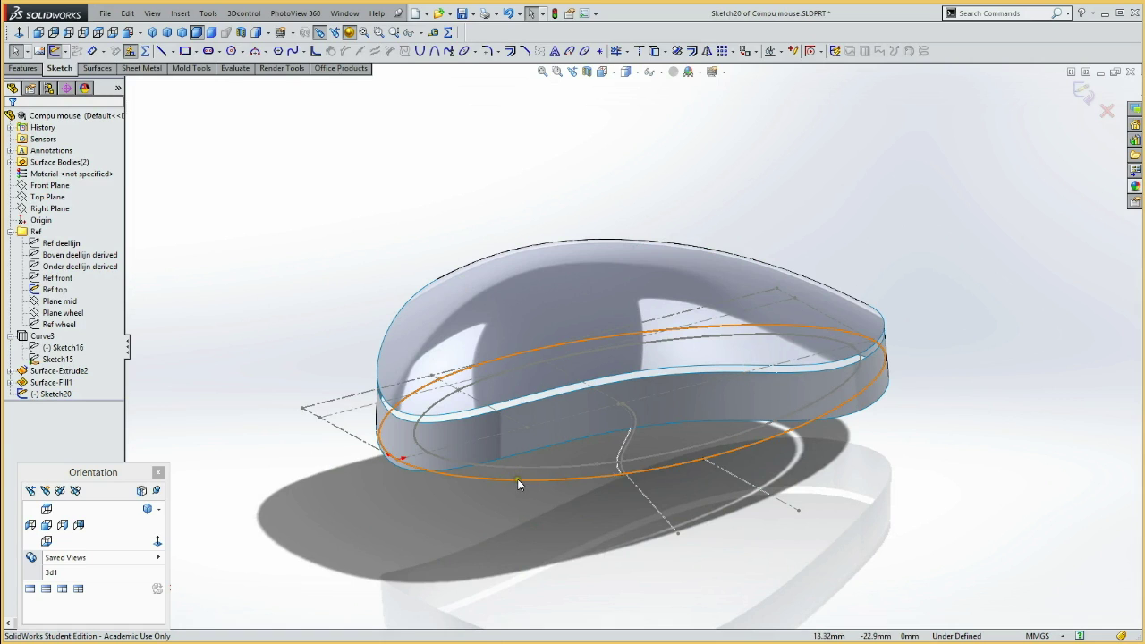
{"action": "left_click", "coordinate": [517, 479]}
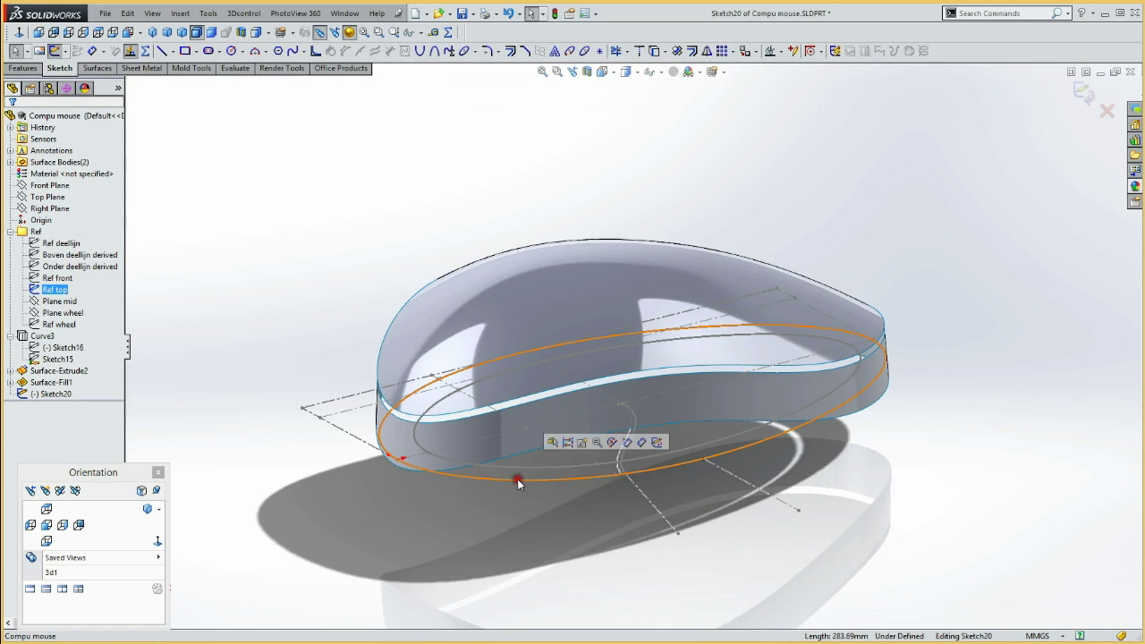
{"action": "left_click", "coordinate": [654, 51]}
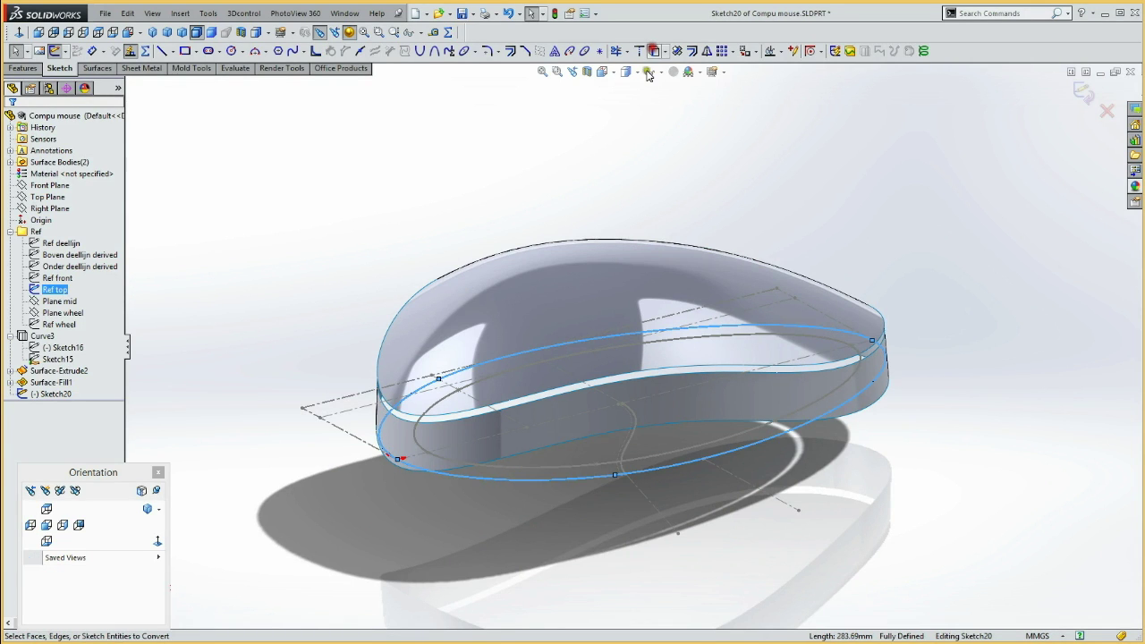
{"action": "left_click", "coordinate": [506, 475]}
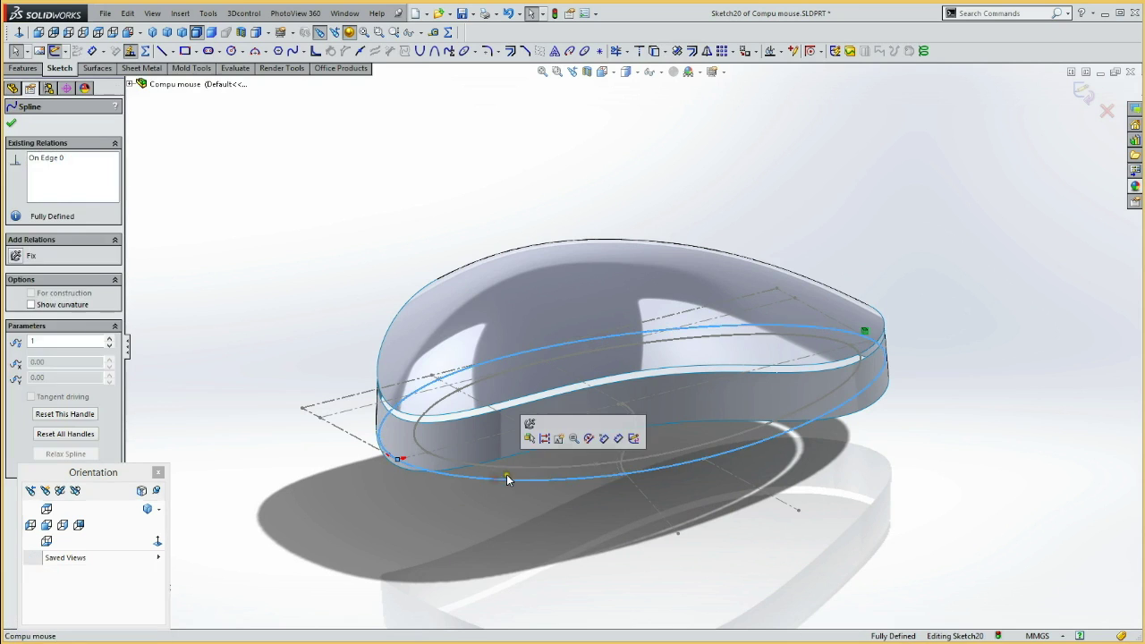
{"action": "left_click", "coordinate": [544, 439]}
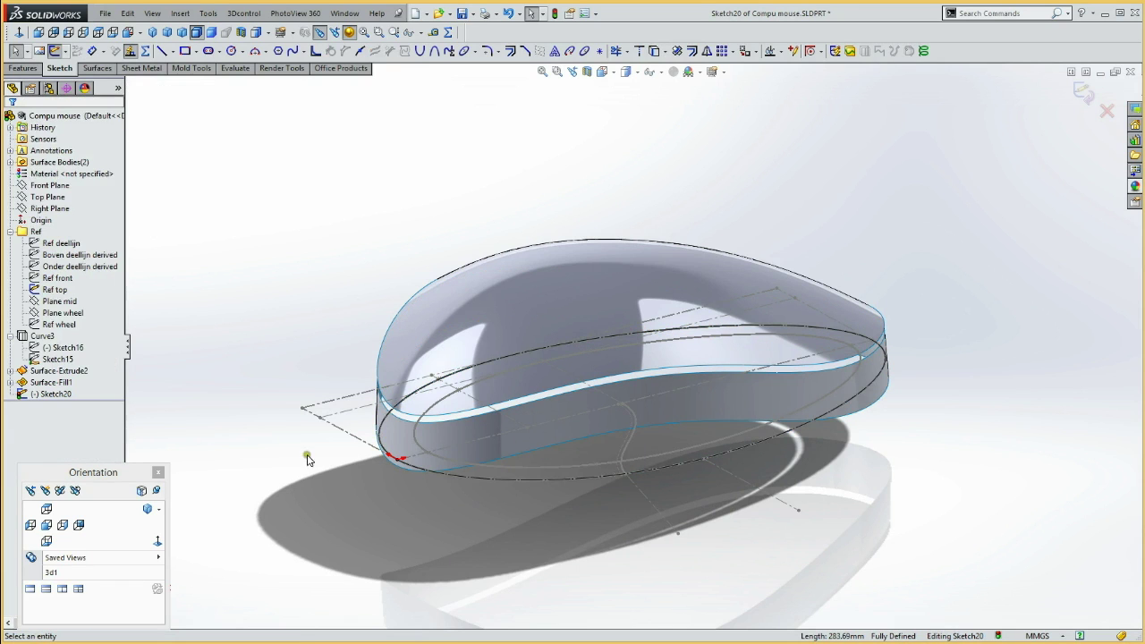
{"action": "left_click", "coordinate": [54, 290]}
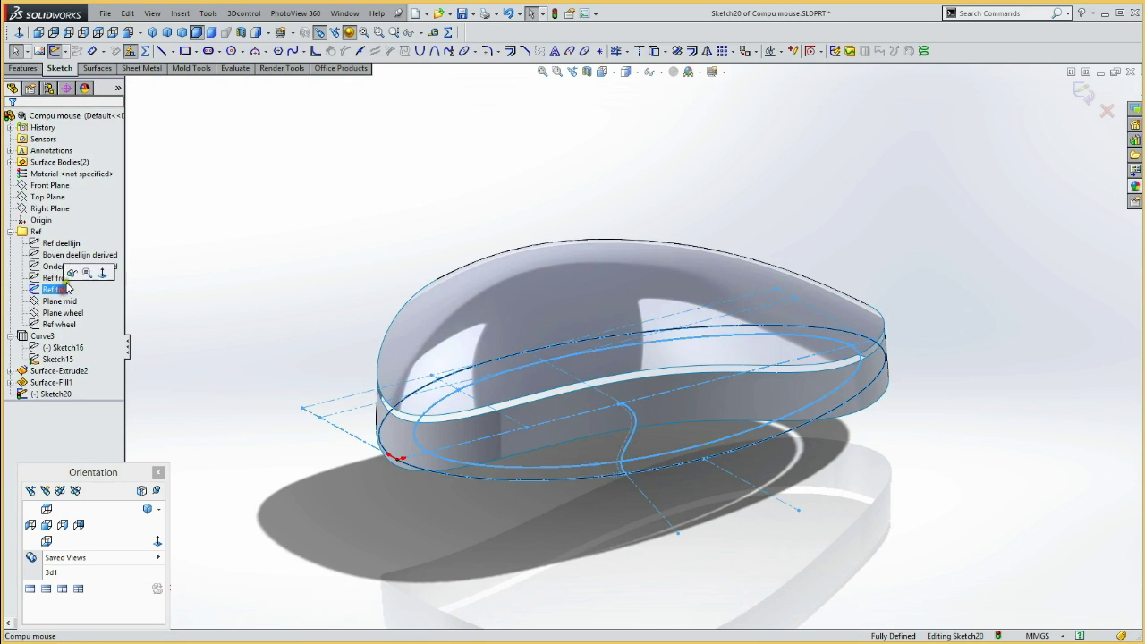
{"action": "left_click", "coordinate": [553, 513]}
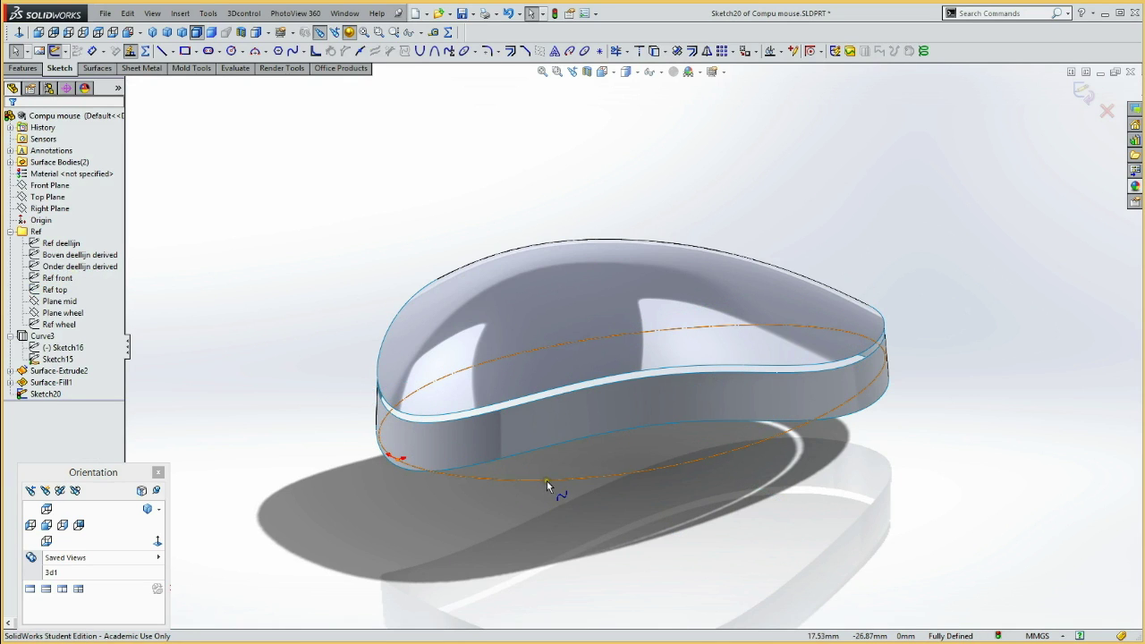
Offset the outline 1 mm inward into a closed loop and view the underside.
{"action": "left_click", "coordinate": [546, 480]}
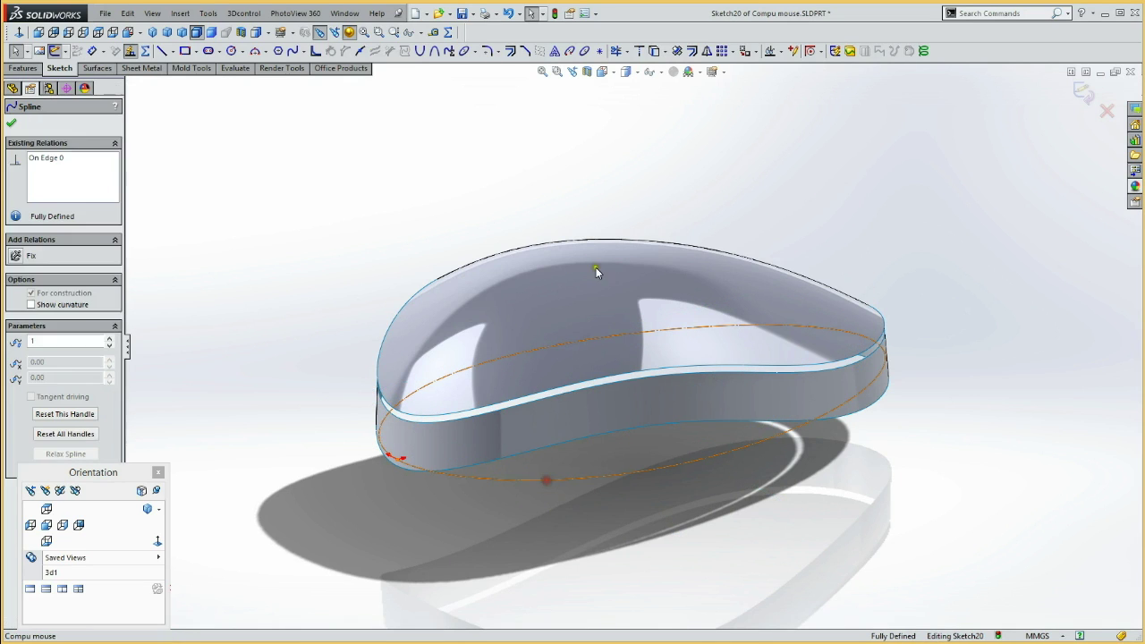
{"action": "left_click", "coordinate": [691, 51]}
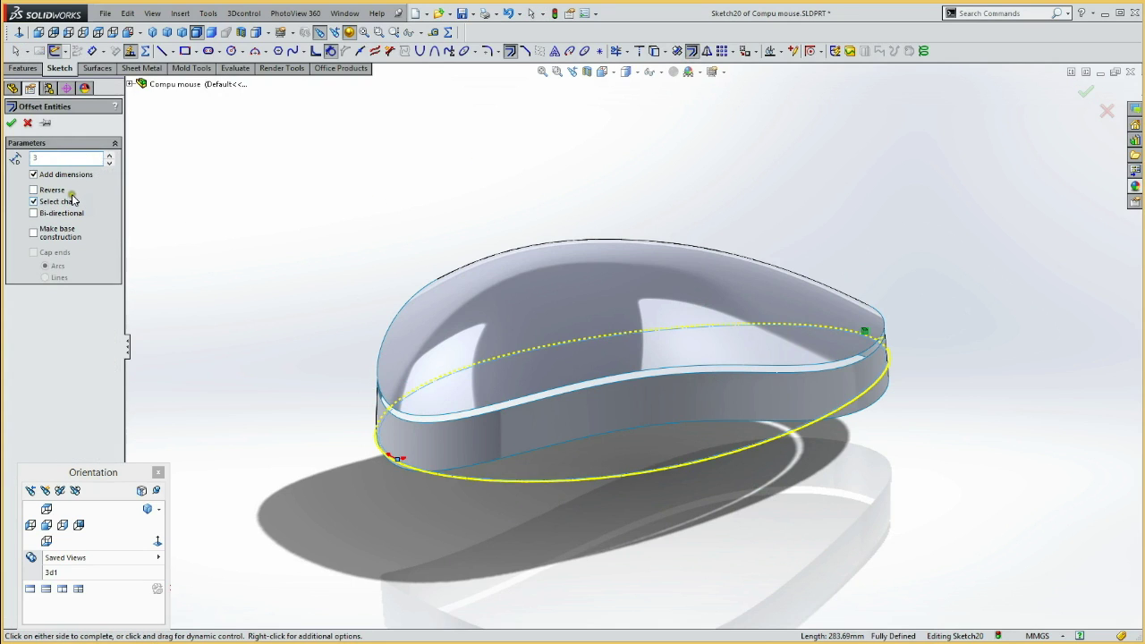
{"action": "key", "text": "Return"}
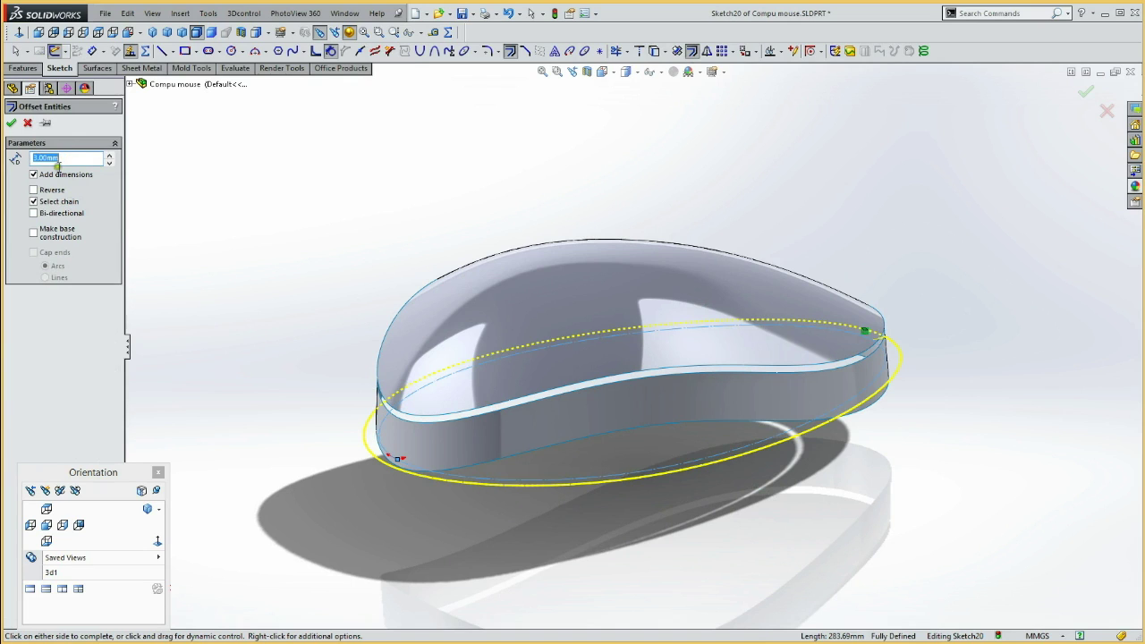
{"action": "left_click", "coordinate": [34, 191]}
{"action": "left_click", "coordinate": [11, 122]}
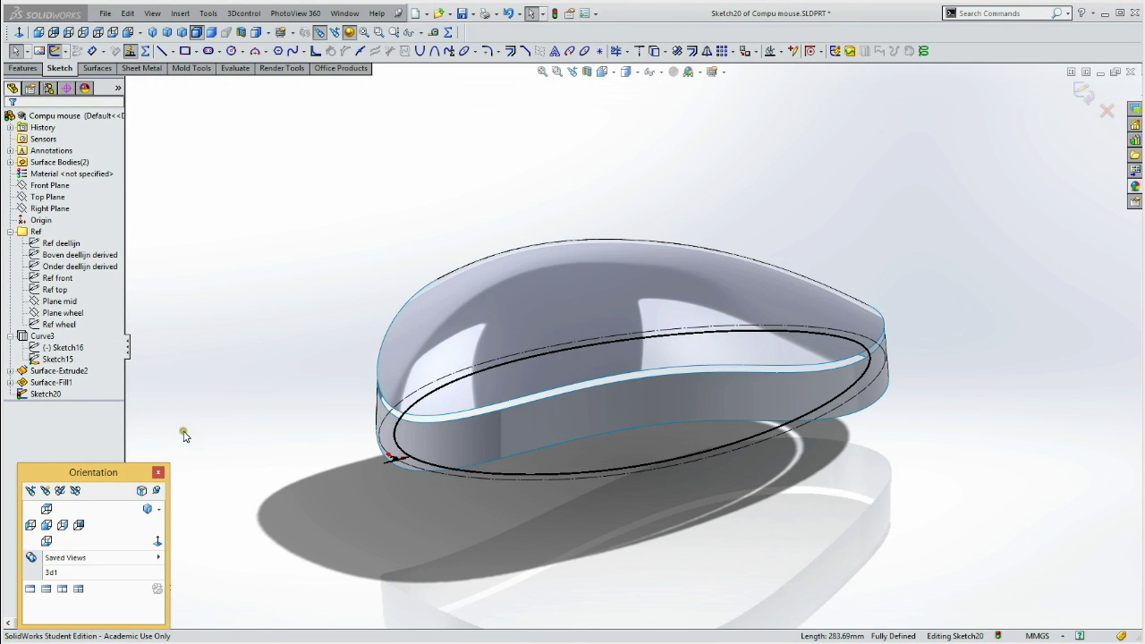
{"action": "mouse_move", "coordinate": [215, 392]}
{"action": "middle_mouse_down"}
{"action": "mouse_move", "coordinate": [225, 345]}
{"action": "mouse_move", "coordinate": [215, 245]}
{"action": "middle_mouse_up"}
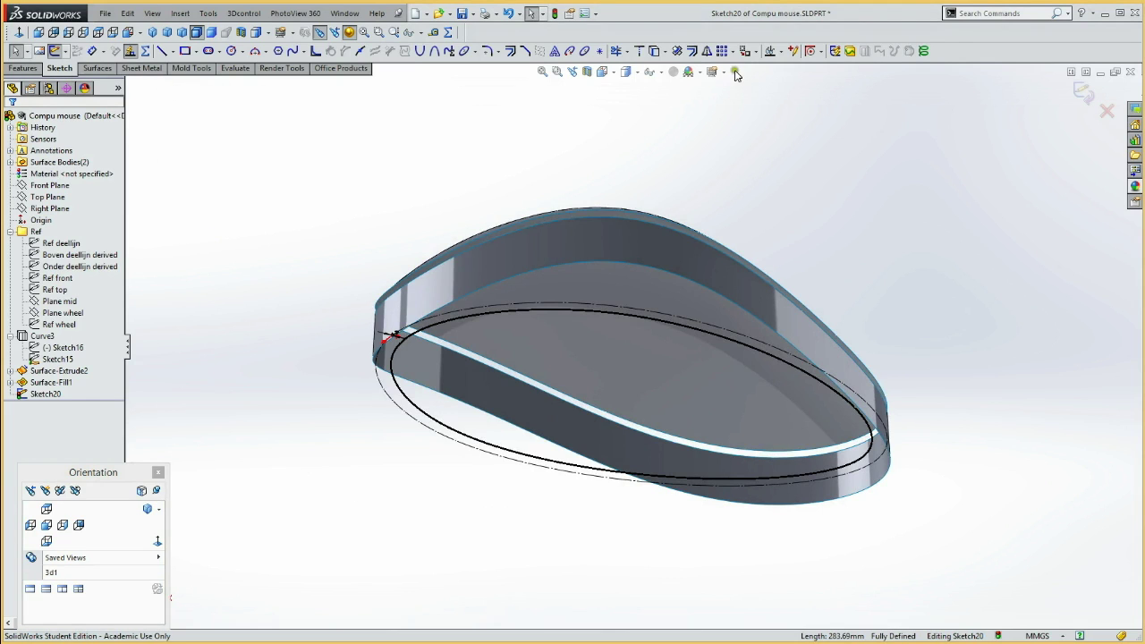
{"action": "left_click", "coordinate": [850, 51]}
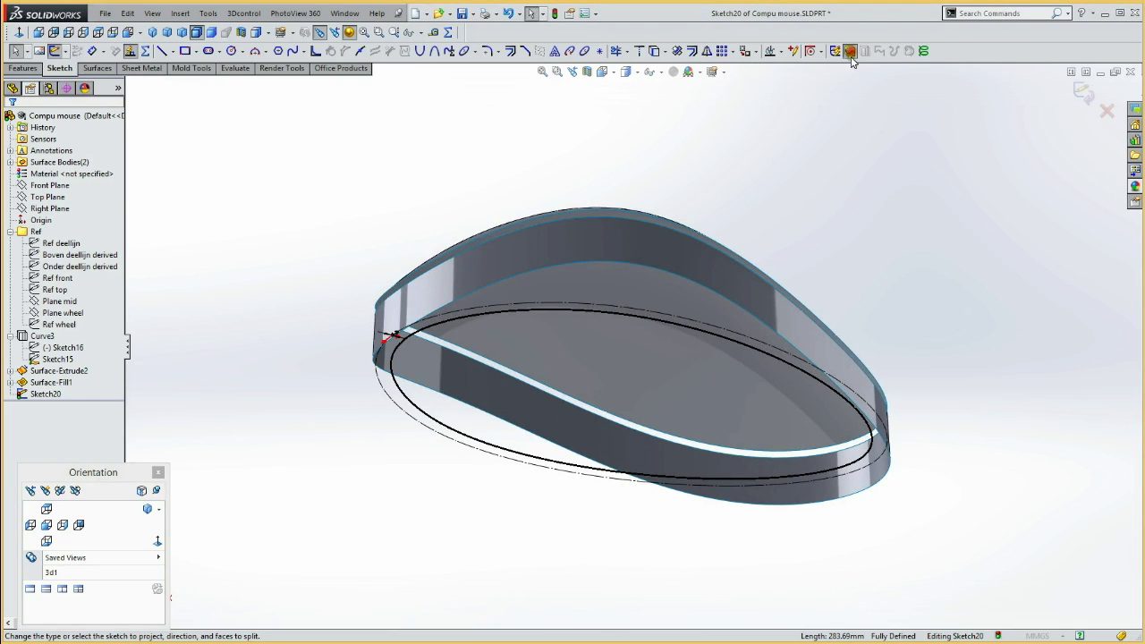
Split the dome face Surface-Fill1 along the projected Sketch20 offset loop.
{"action": "left_click", "coordinate": [601, 361]}
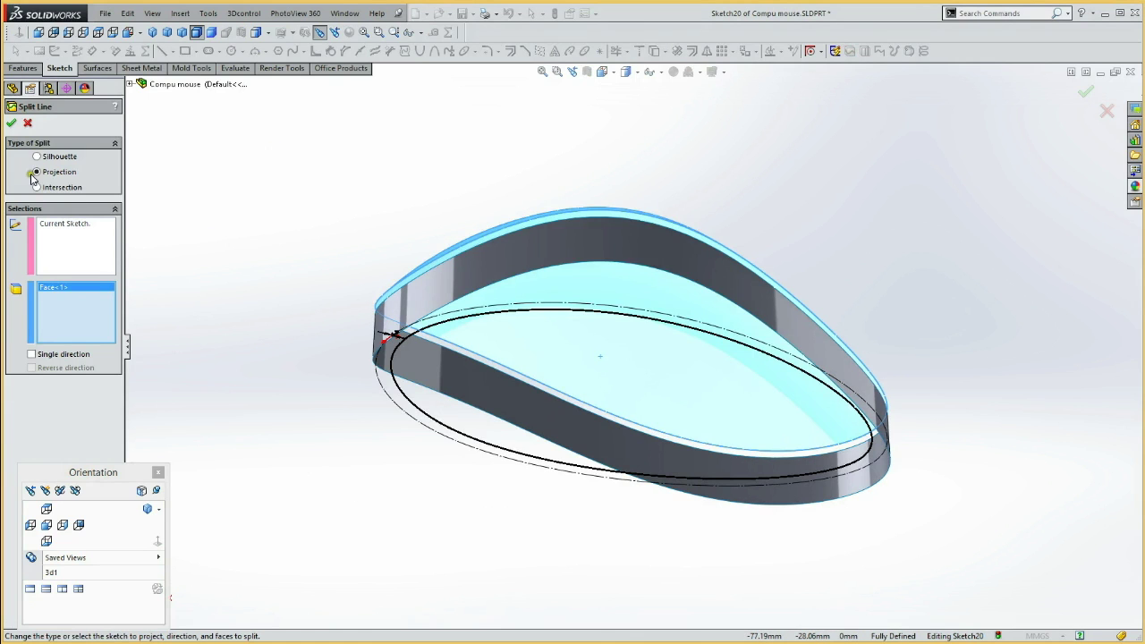
{"action": "left_click", "coordinate": [11, 124]}
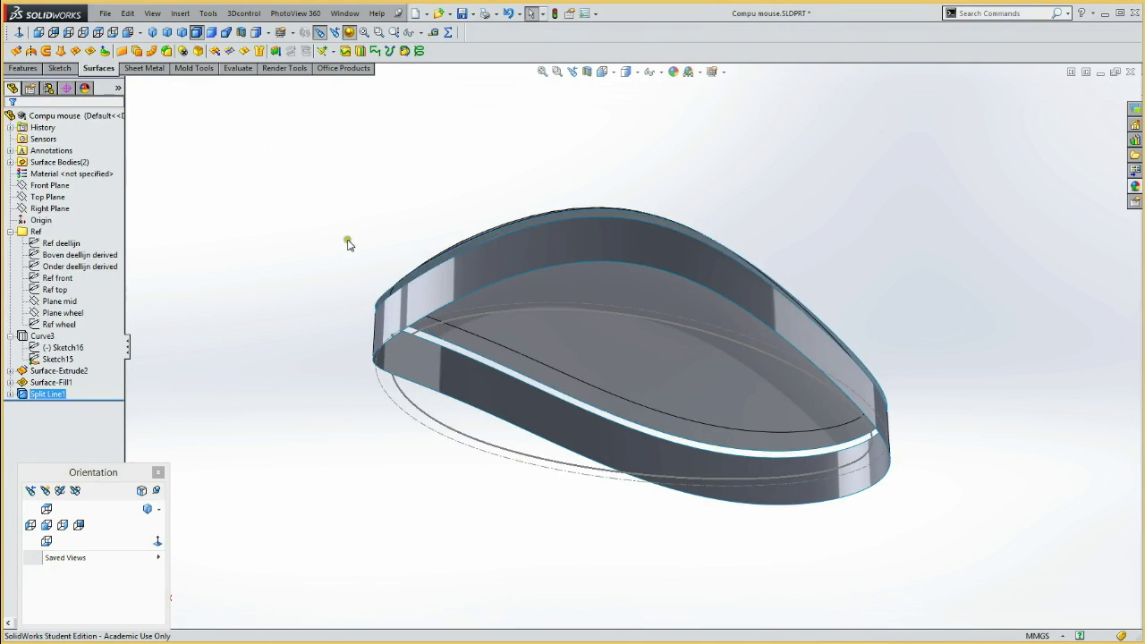
{"action": "middle_click_drag", "start_coordinate": [328, 213], "coordinate": [306, 426]}
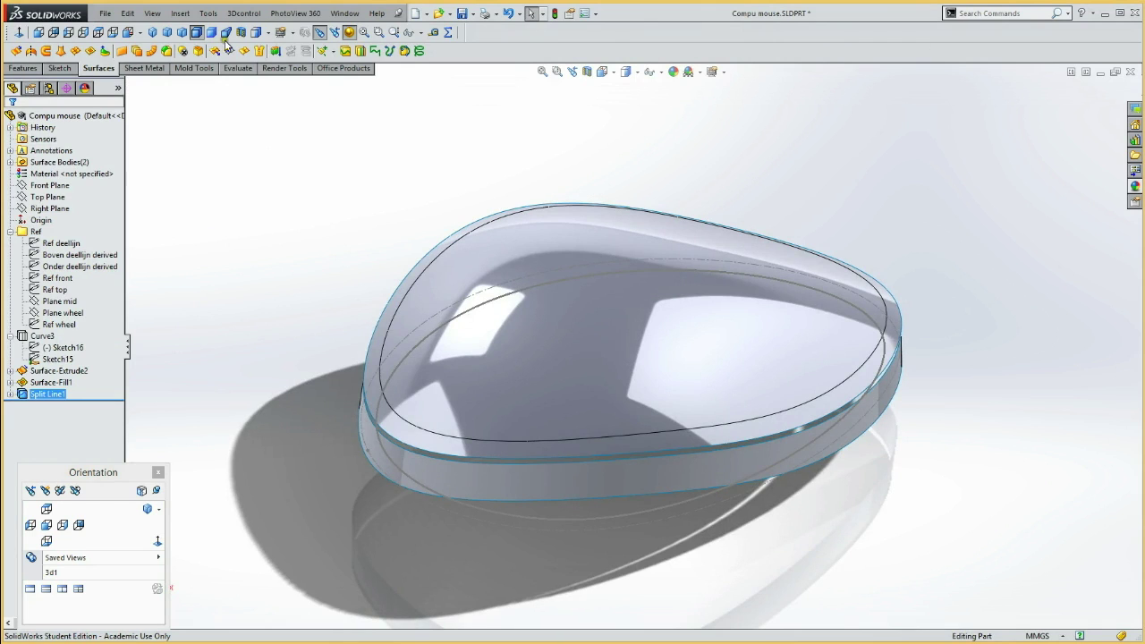
Delete the dome's outer rim strip, leaving a gap above the side wall.
{"action": "left_click", "coordinate": [185, 54]}
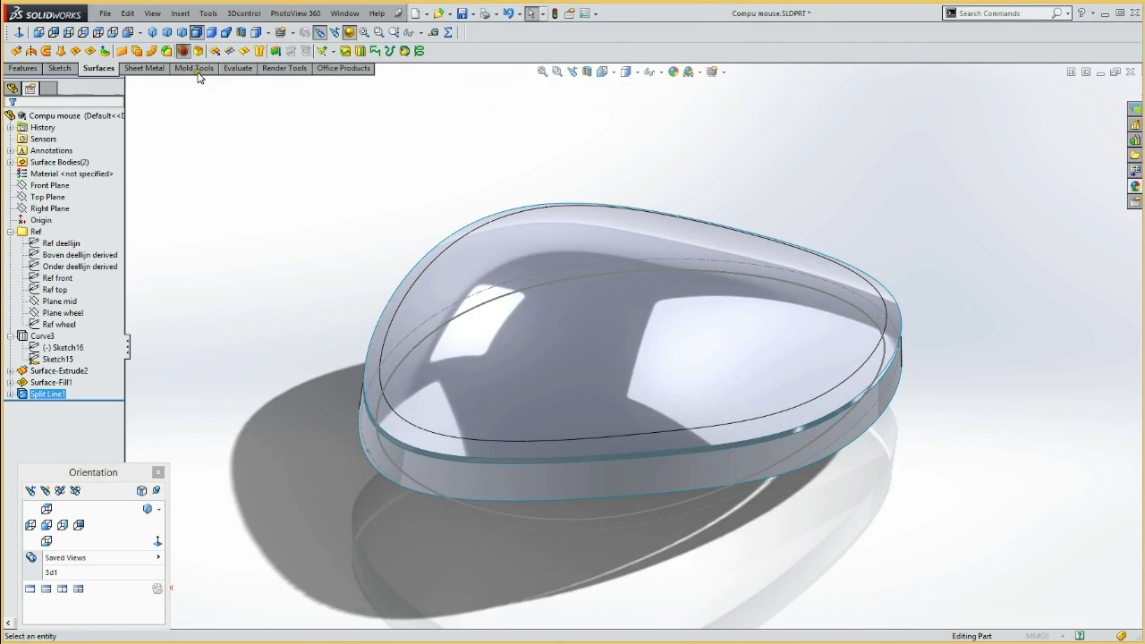
{"action": "left_click", "coordinate": [429, 444]}
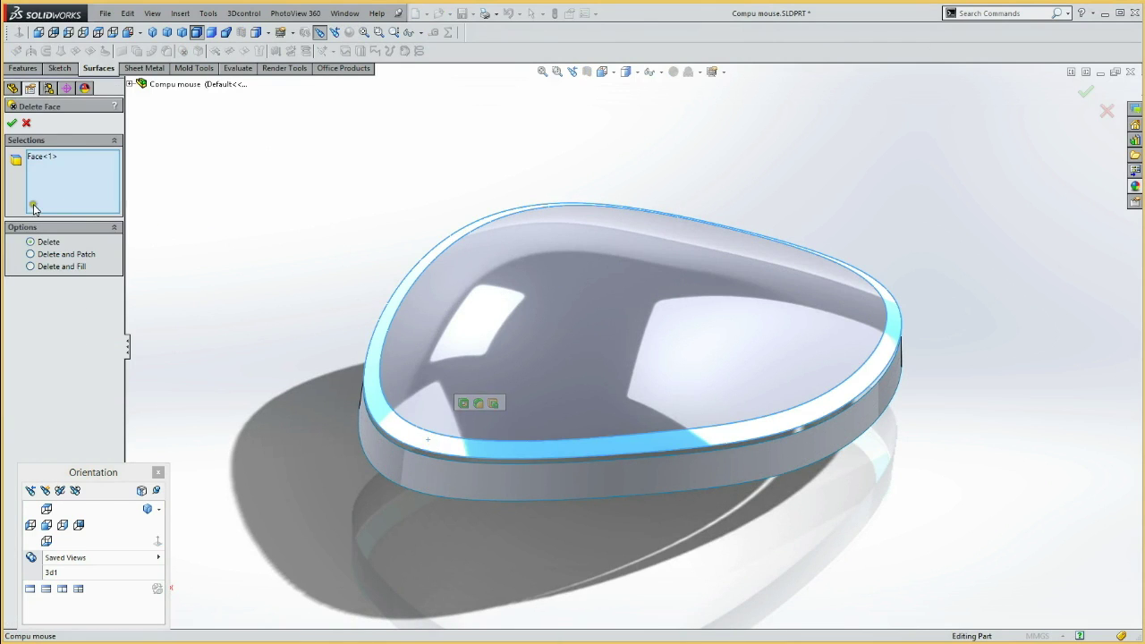
{"action": "left_click", "coordinate": [13, 124]}
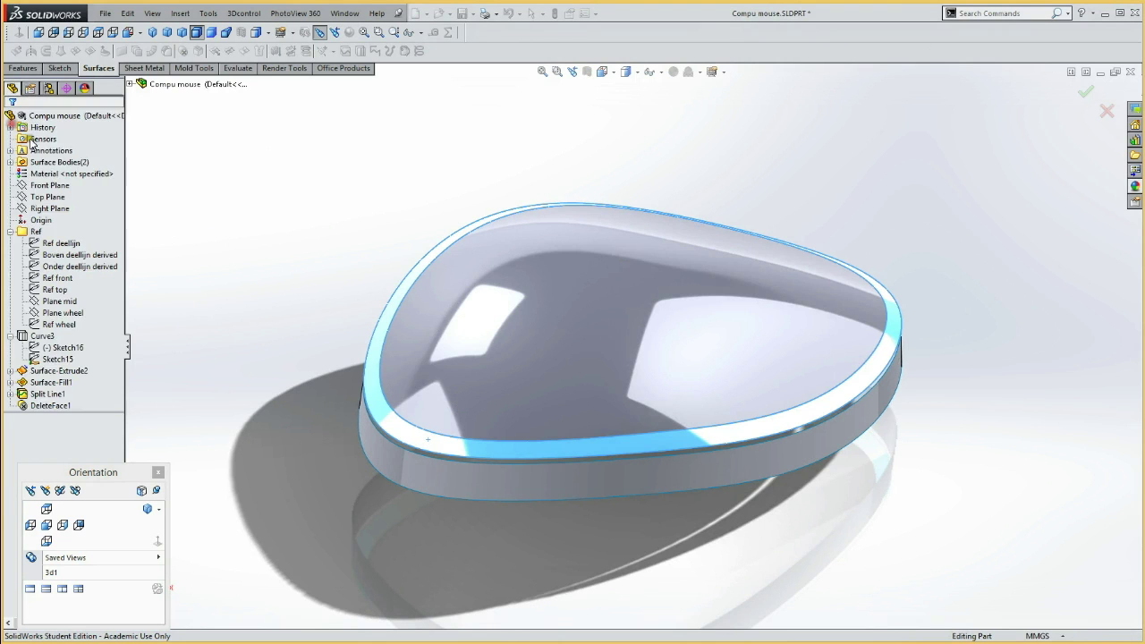
{"action": "mouse_move", "coordinate": [305, 400]}
{"action": "middle_mouse_down"}
{"action": "mouse_move", "coordinate": [262, 301]}
{"action": "mouse_move", "coordinate": [227, 325]}
{"action": "mouse_move", "coordinate": [292, 301]}
{"action": "mouse_move", "coordinate": [324, 245]}
{"action": "mouse_move", "coordinate": [298, 319]}
{"action": "middle_mouse_up"}
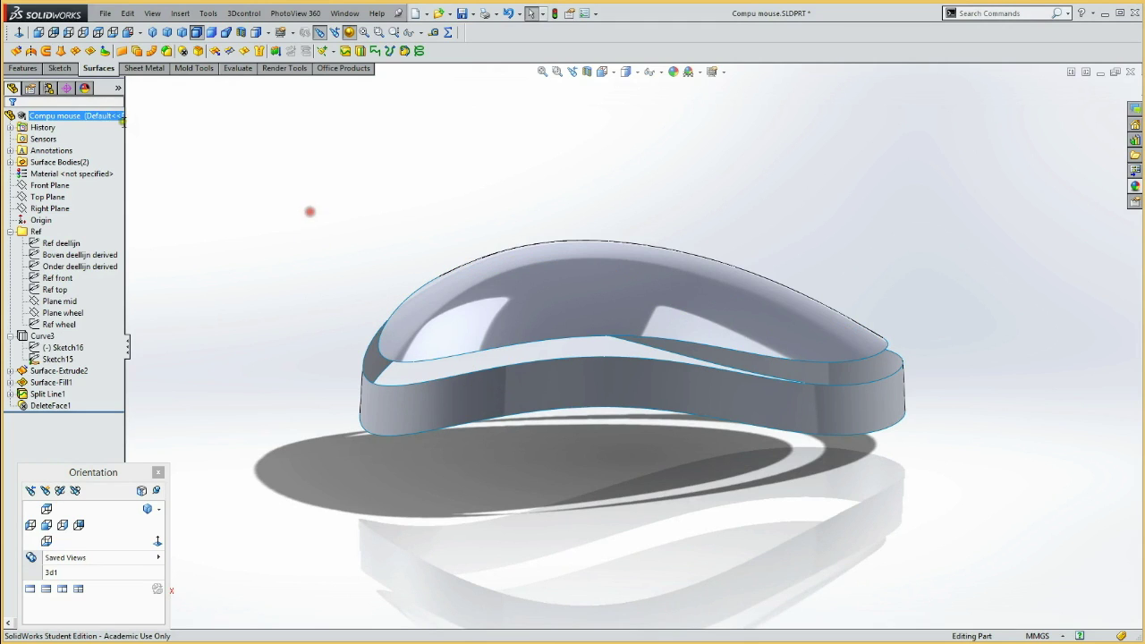
{"action": "left_click", "coordinate": [60, 51]}
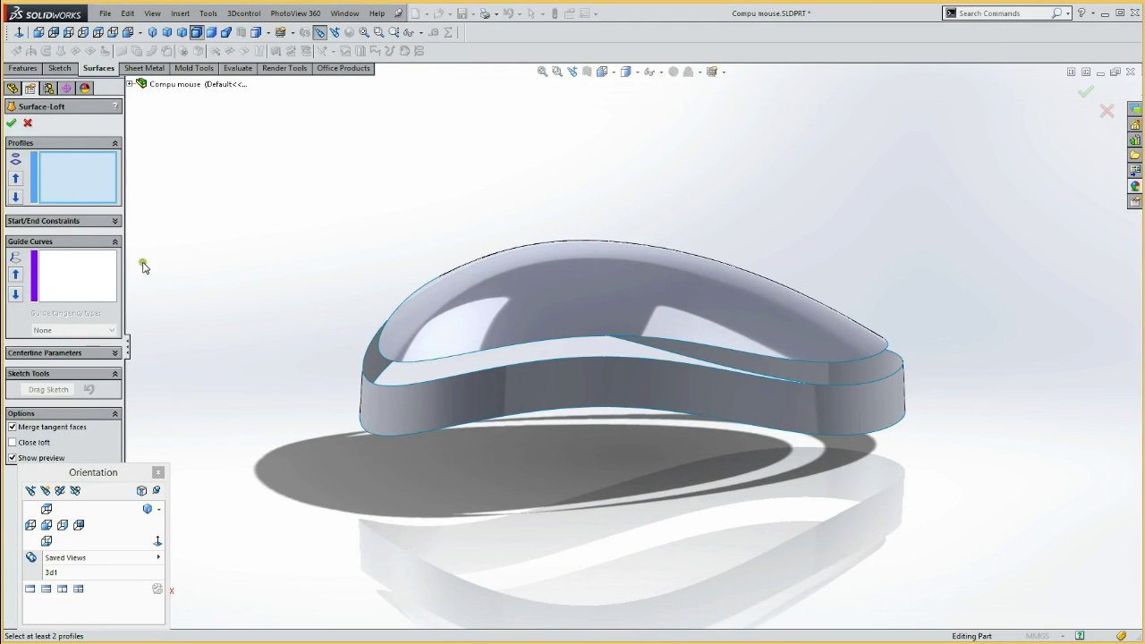
Loft a surface from the dome's trimmed edge to the side wall's top edge, aligning the connectors.
{"action": "left_click", "coordinate": [489, 355]}
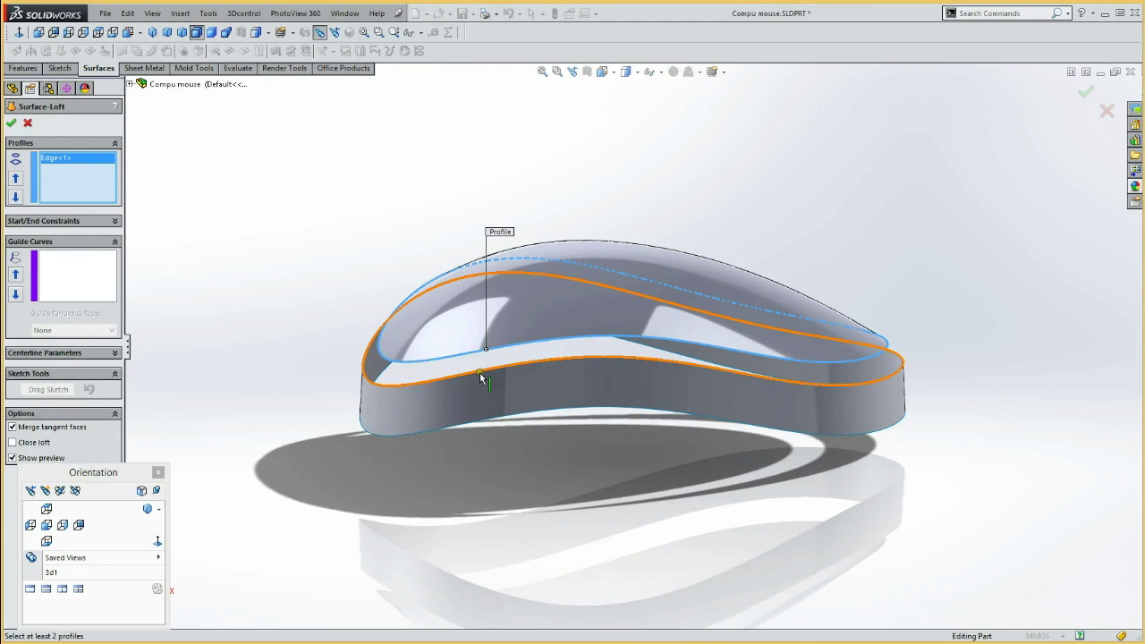
{"action": "left_click", "coordinate": [479, 371]}
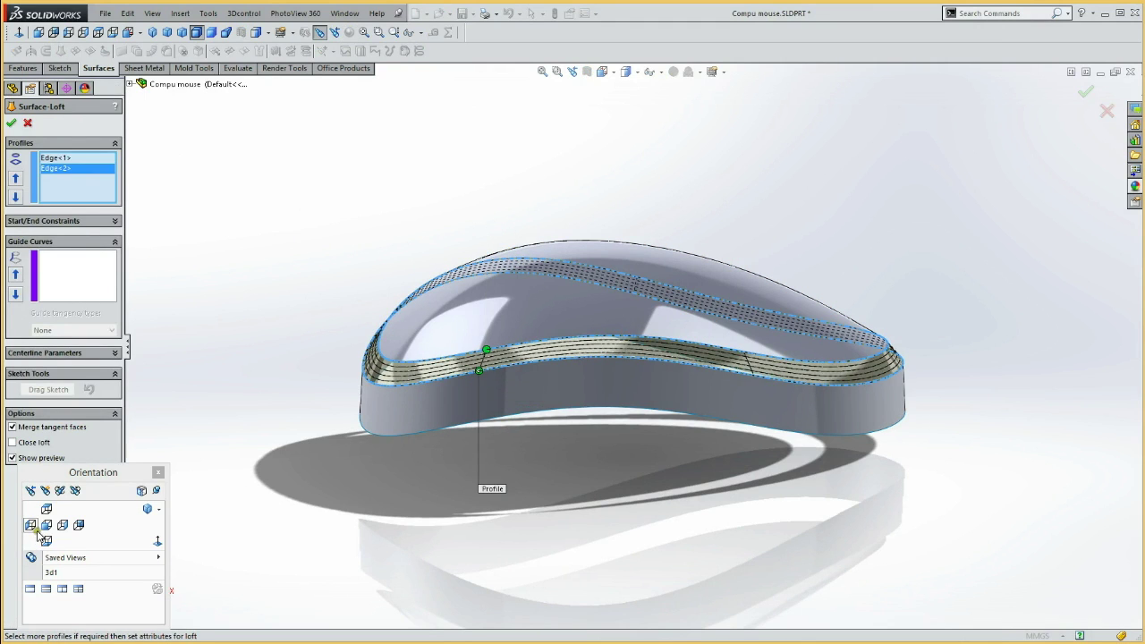
{"action": "left_click", "coordinate": [34, 528]}
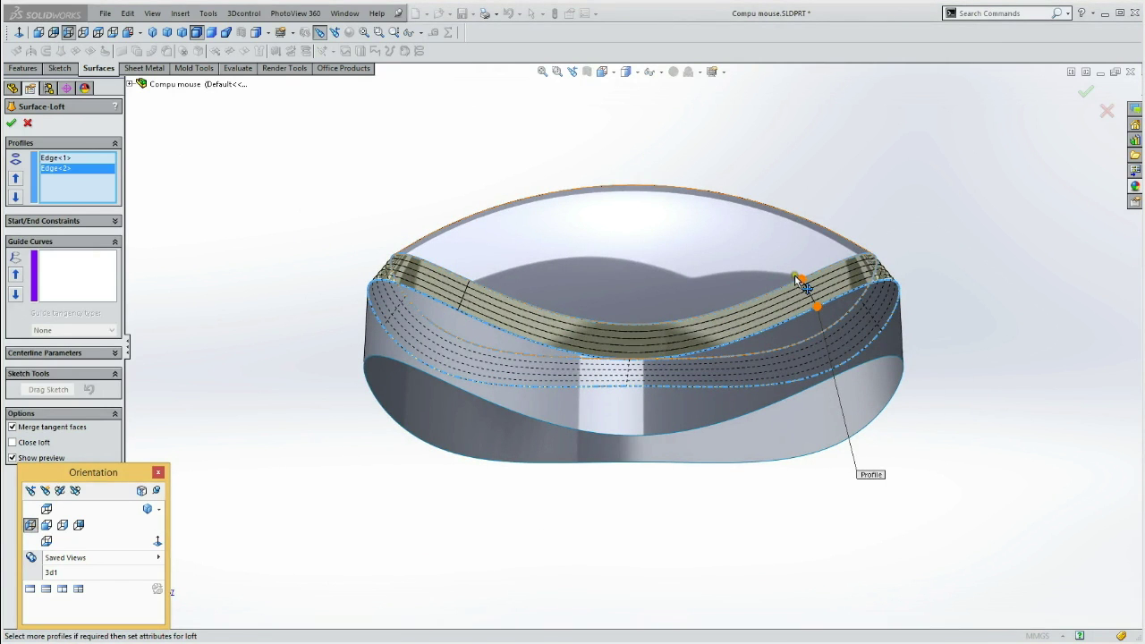
{"action": "left_click_drag", "start_coordinate": [803, 284], "coordinate": [632, 331]}
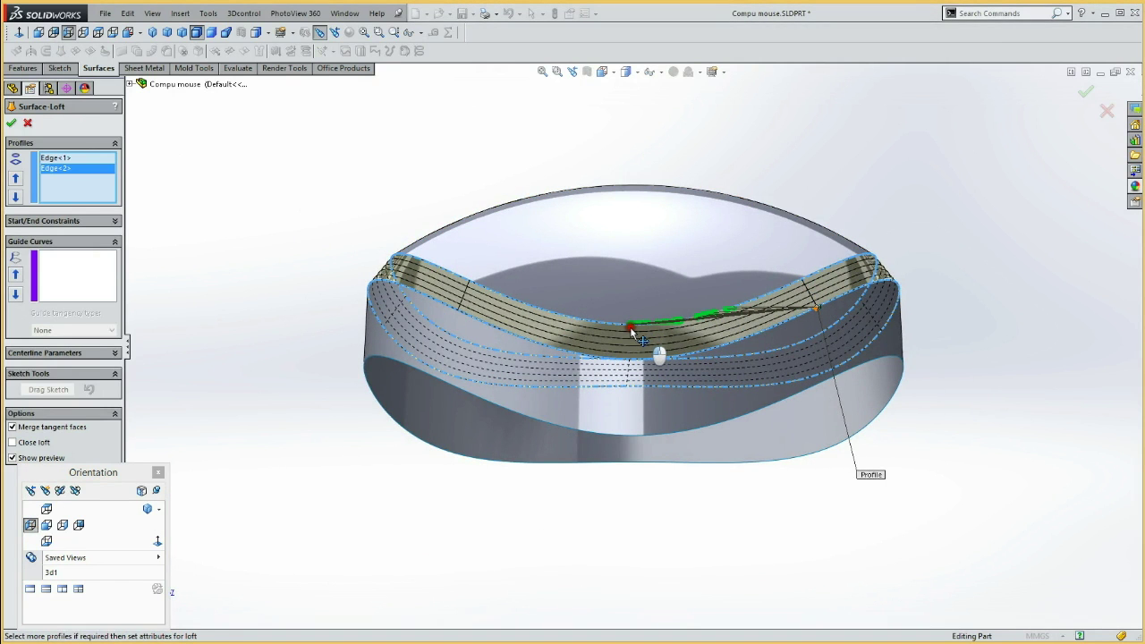
{"action": "left_click_drag", "start_coordinate": [814, 311], "coordinate": [638, 374]}
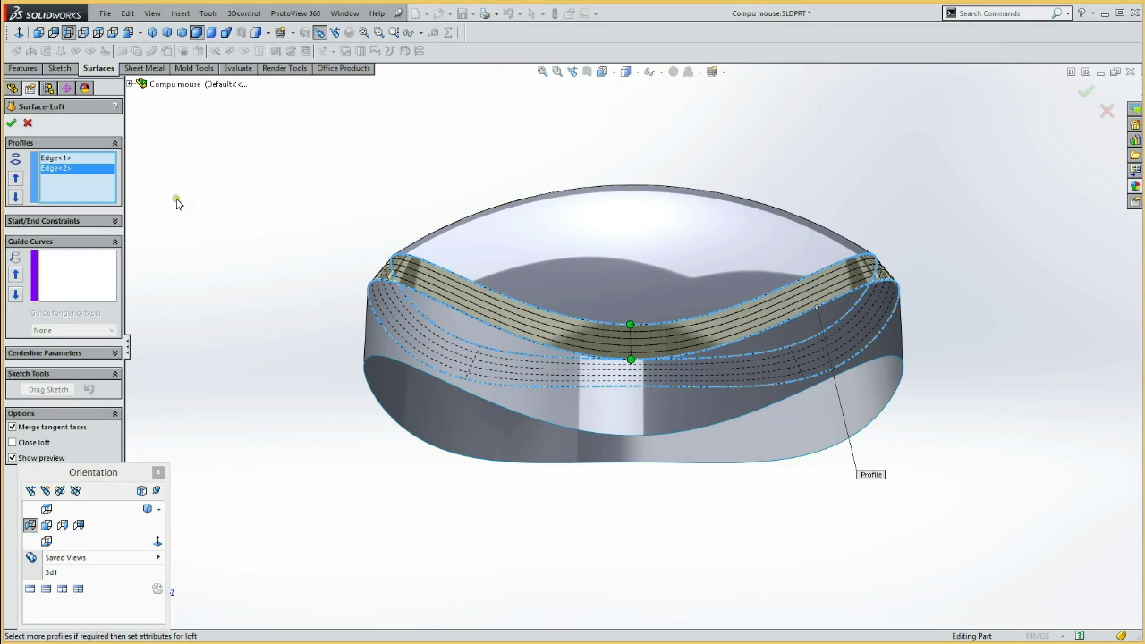
Set loft start and end to Curvature To Face, end weight 0.7, and finish Surface-Loft1.
{"action": "left_click", "coordinate": [31, 221]}
{"action": "left_click", "coordinate": [54, 250]}
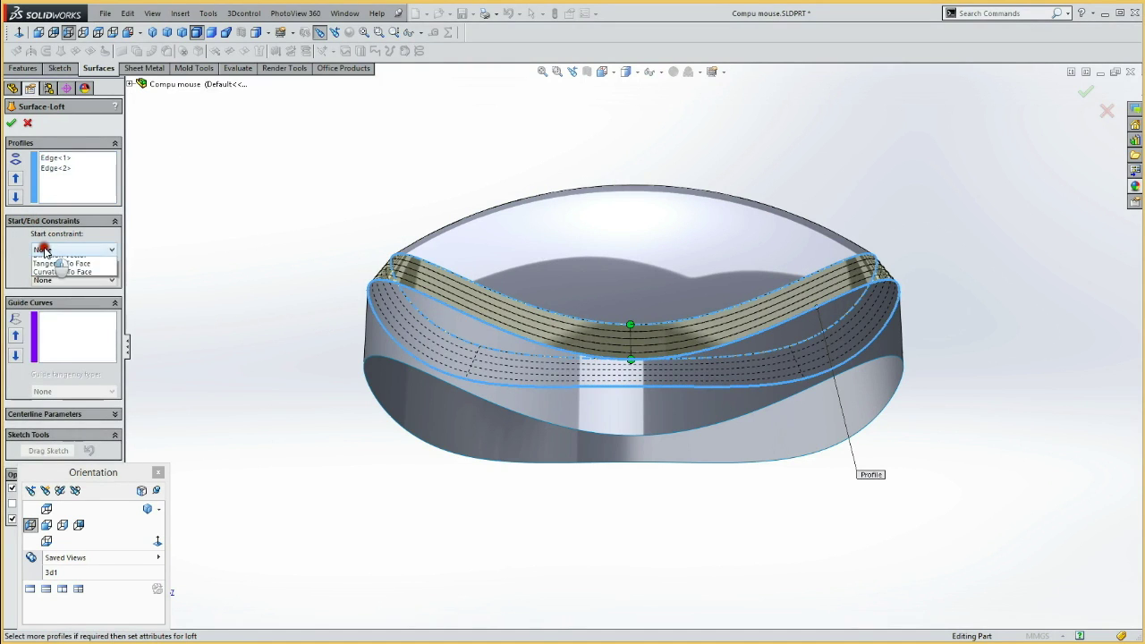
{"action": "left_click", "coordinate": [56, 287]}
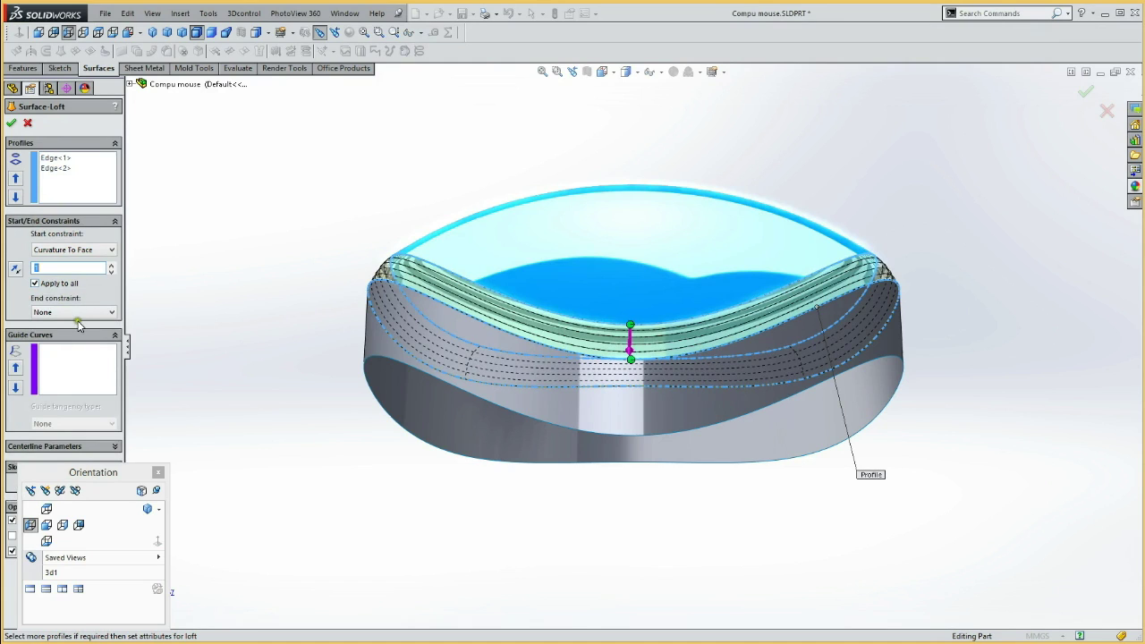
{"action": "left_click", "coordinate": [72, 313]}
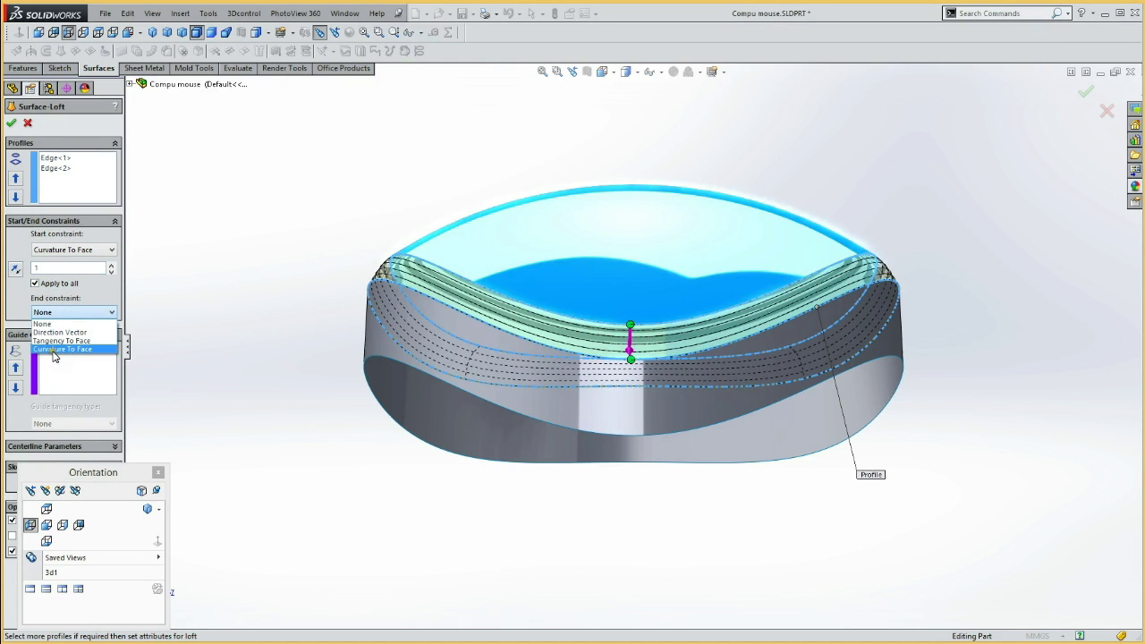
{"action": "left_click", "coordinate": [54, 350]}
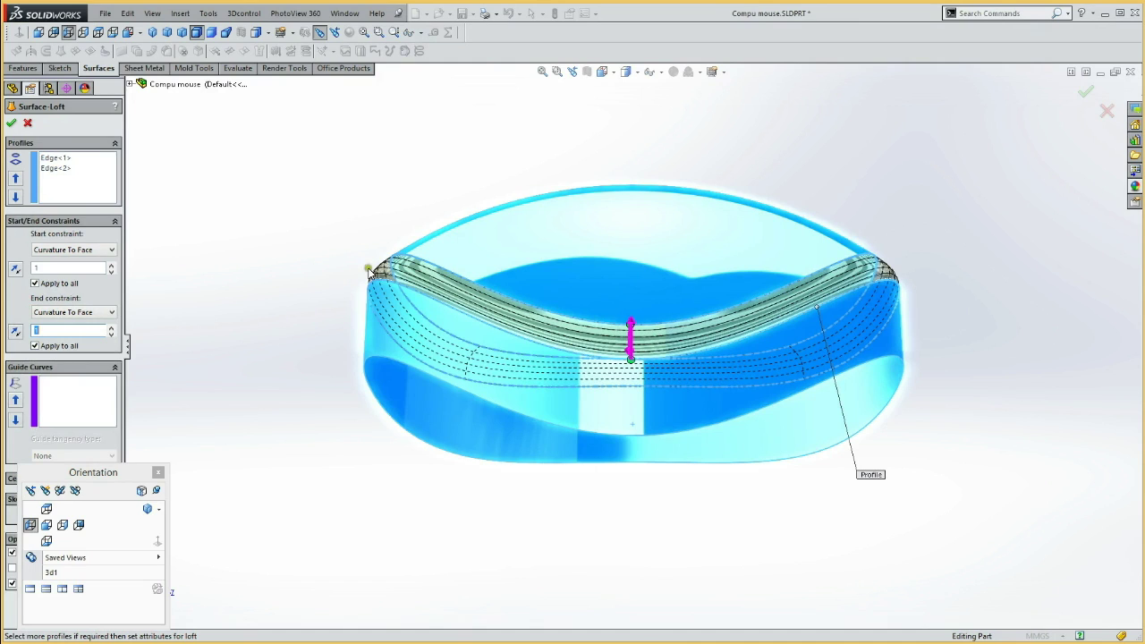
{"action": "left_click", "coordinate": [111, 335]}
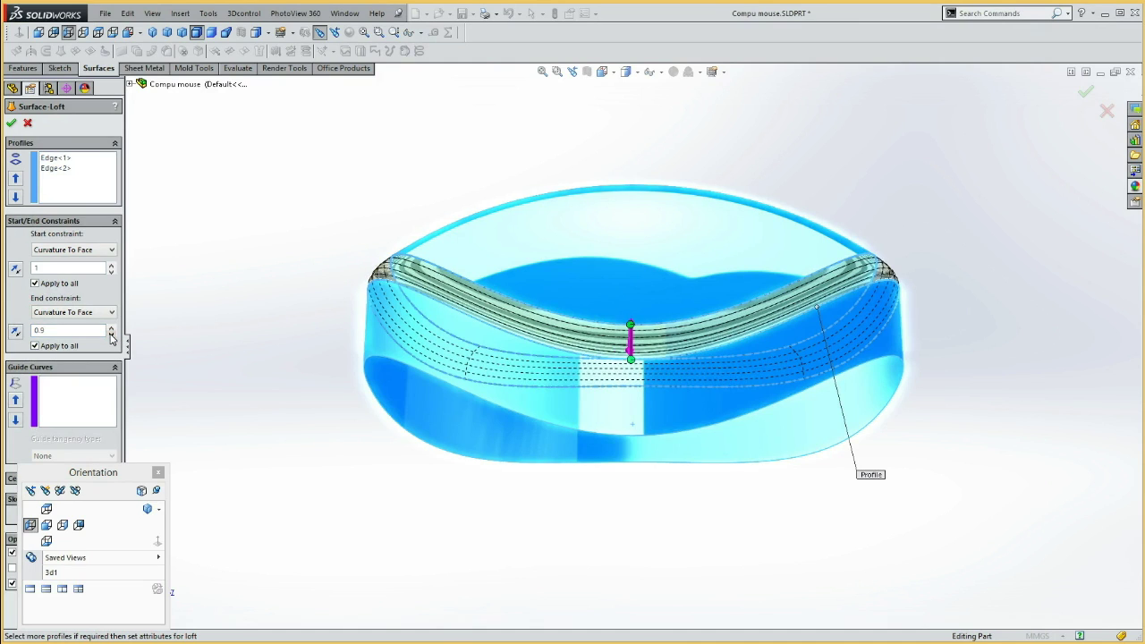
{"action": "left_click", "coordinate": [111, 335]}
{"action": "left_click", "coordinate": [111, 335]}
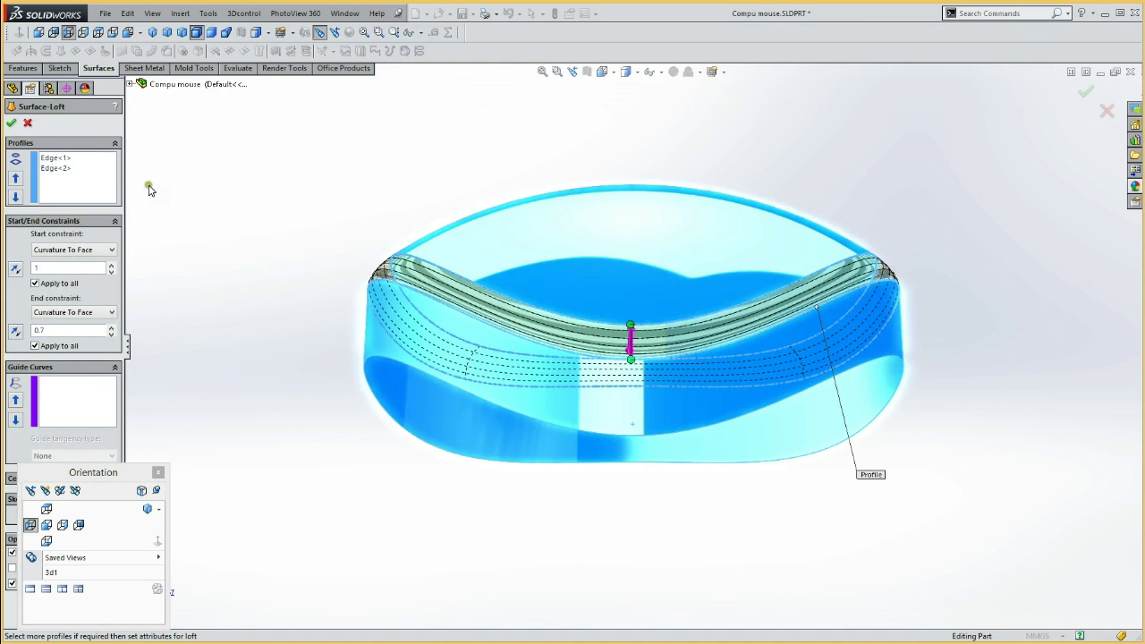
{"action": "left_click", "coordinate": [11, 122]}
{"action": "mouse_move", "coordinate": [373, 197]}
{"action": "middle_mouse_down"}
{"action": "mouse_move", "coordinate": [350, 187]}
{"action": "mouse_move", "coordinate": [271, 247]}
{"action": "mouse_move", "coordinate": [308, 197]}
{"action": "mouse_move", "coordinate": [296, 217]}
{"action": "mouse_move", "coordinate": [191, 251]}
{"action": "mouse_move", "coordinate": [167, 316]}
{"action": "mouse_move", "coordinate": [225, 246]}
{"action": "mouse_move", "coordinate": [281, 207]}
{"action": "middle_mouse_up"}
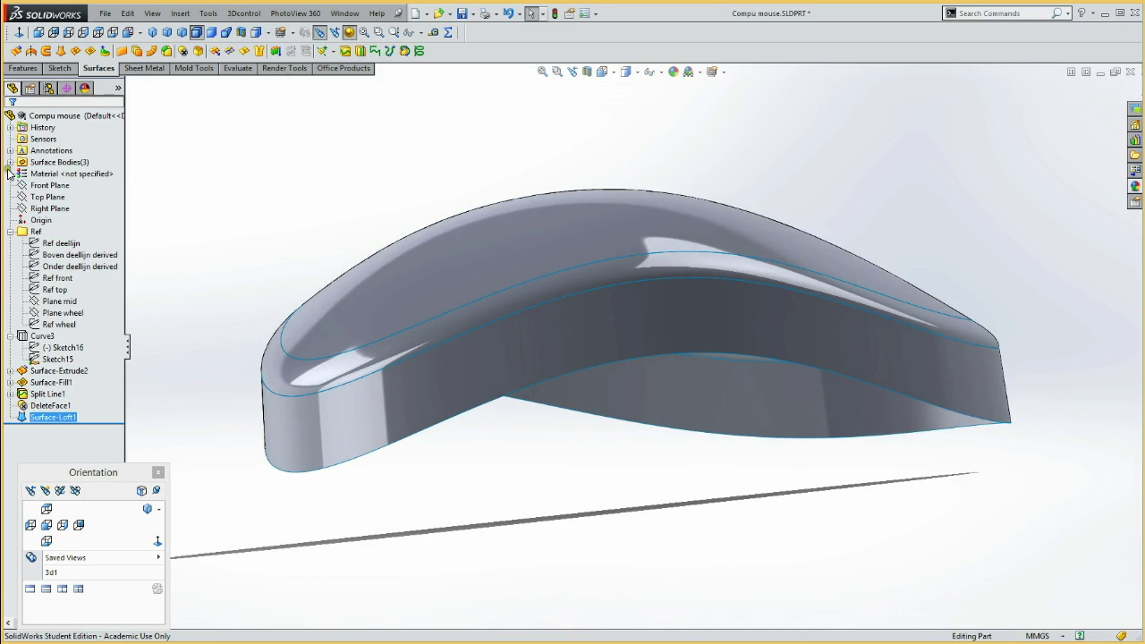
Hide the side-wall surface body Surface-Extrude2.
{"action": "left_click", "coordinate": [10, 162]}
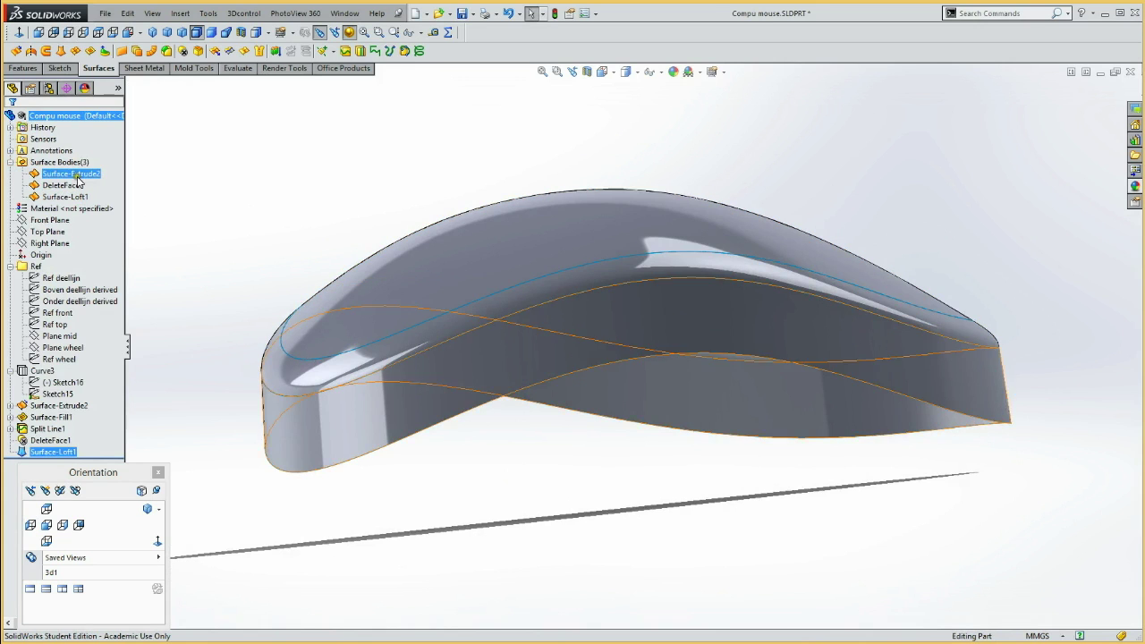
{"action": "left_click", "coordinate": [79, 175]}
{"action": "left_click", "coordinate": [87, 139]}
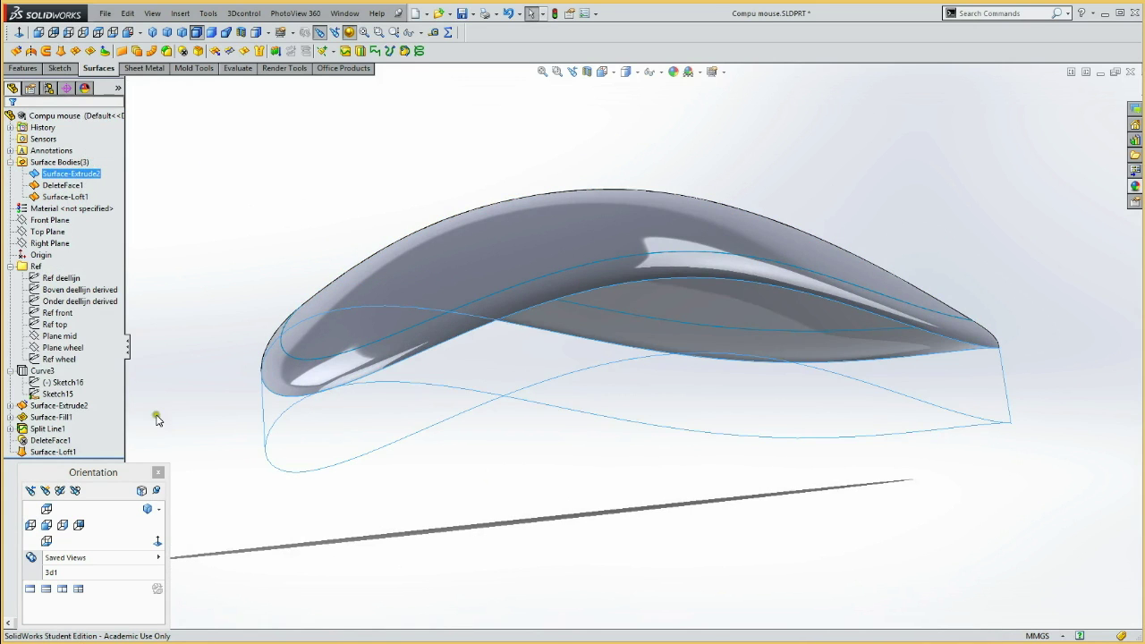
{"action": "left_click", "coordinate": [178, 328]}
{"action": "mouse_move", "coordinate": [546, 509]}
{"action": "middle_mouse_down"}
{"action": "mouse_move", "coordinate": [608, 460]}
{"action": "mouse_move", "coordinate": [606, 495]}
{"action": "mouse_move", "coordinate": [628, 446]}
{"action": "mouse_move", "coordinate": [608, 503]}
{"action": "mouse_move", "coordinate": [560, 481]}
{"action": "mouse_move", "coordinate": [537, 524]}
{"action": "mouse_move", "coordinate": [489, 485]}
{"action": "mouse_move", "coordinate": [634, 468]}
{"action": "mouse_move", "coordinate": [632, 404]}
{"action": "mouse_move", "coordinate": [605, 469]}
{"action": "mouse_move", "coordinate": [595, 406]}
{"action": "middle_mouse_up"}
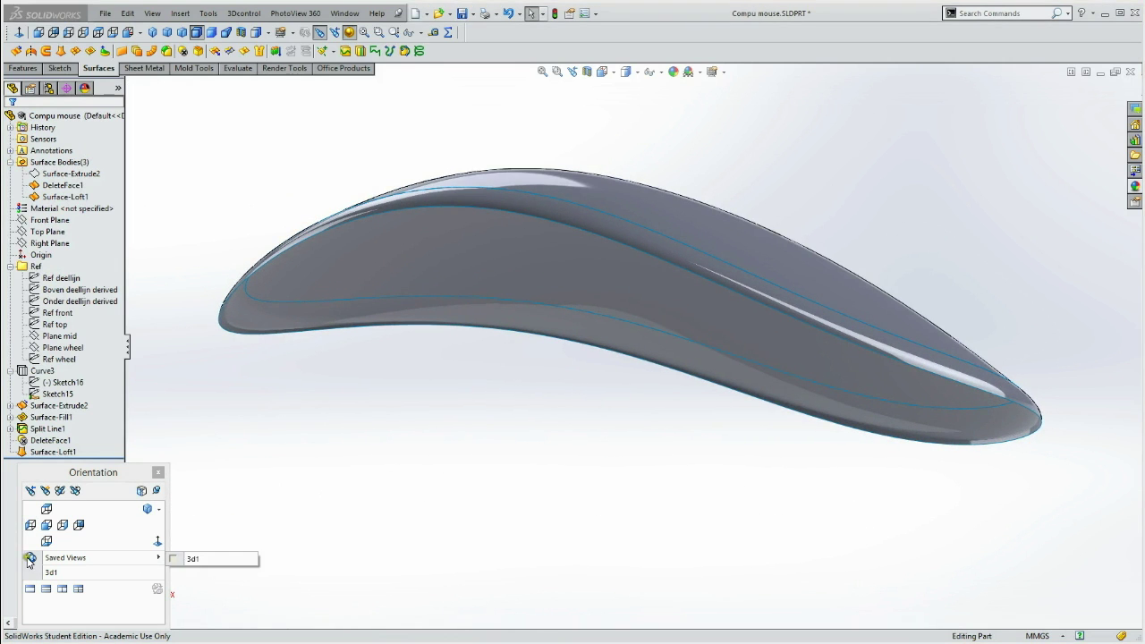
View the model from the front and select Front Plane for a new sketch.
{"action": "left_click", "coordinate": [47, 525]}
{"action": "left_click", "coordinate": [76, 290]}
{"action": "left_click", "coordinate": [79, 291]}
{"action": "left_click", "coordinate": [376, 376]}
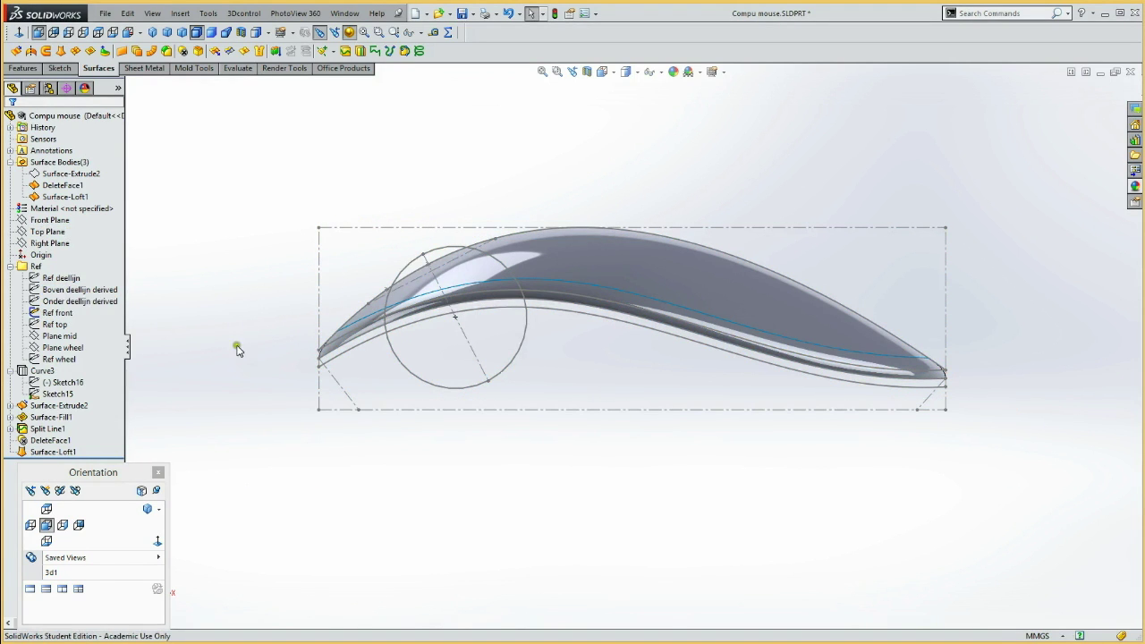
{"action": "middle_click_drag", "start_coordinate": [386, 474], "coordinate": [376, 421]}
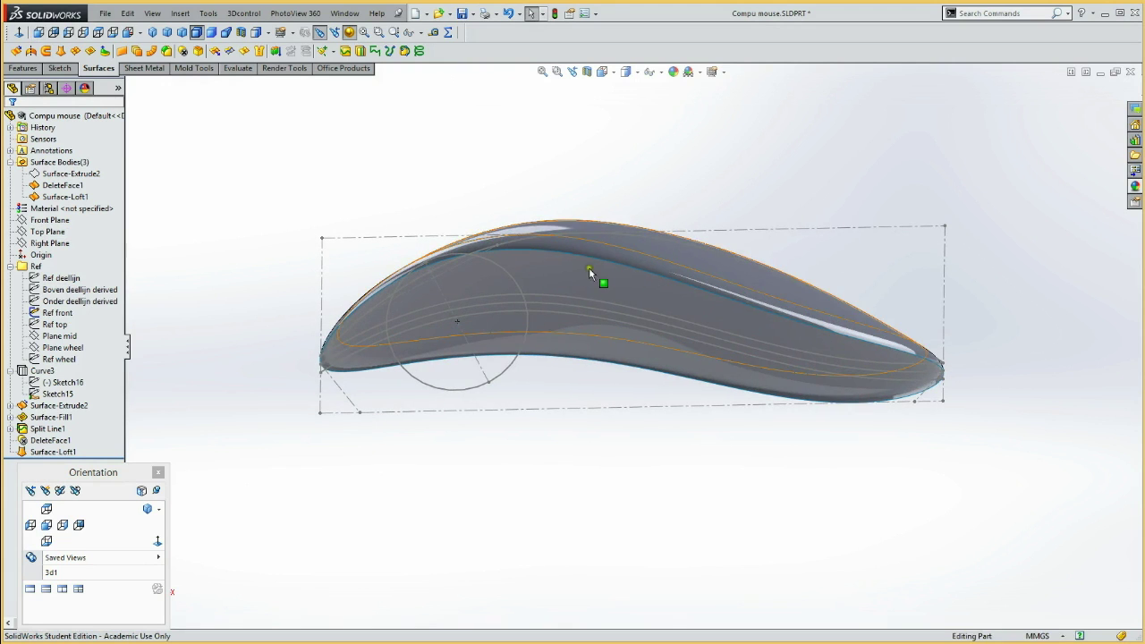
{"action": "left_click", "coordinate": [46, 525]}
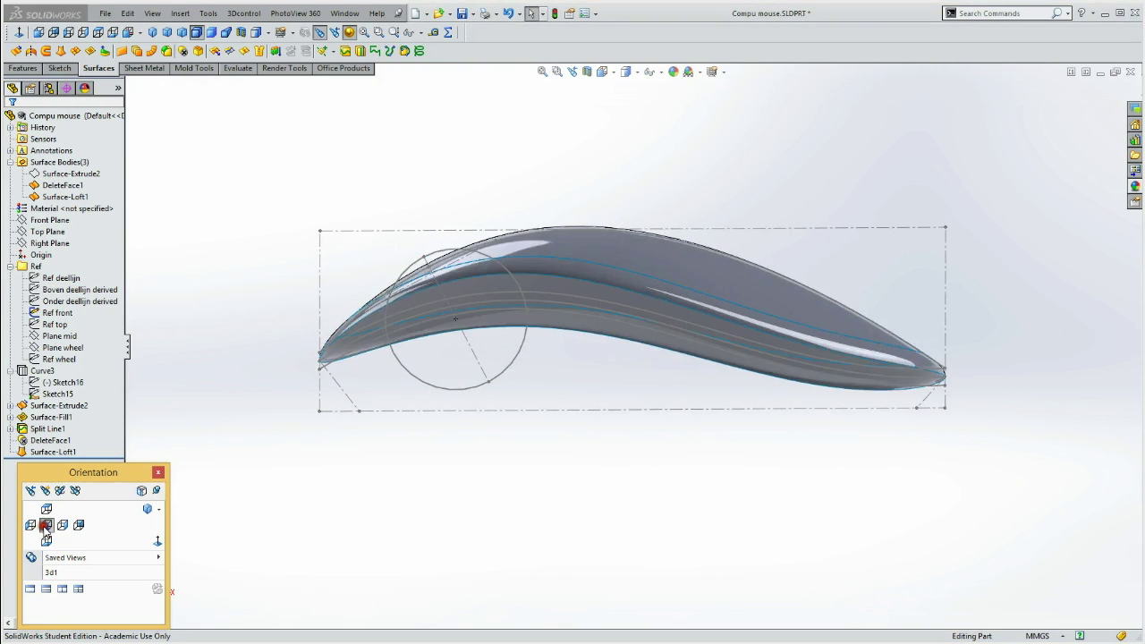
{"action": "left_click", "coordinate": [49, 220]}
In Sketch21 on Front Plane, convert the body's lower edge and extend both ends past the mouse.
{"action": "left_click", "coordinate": [56, 200]}
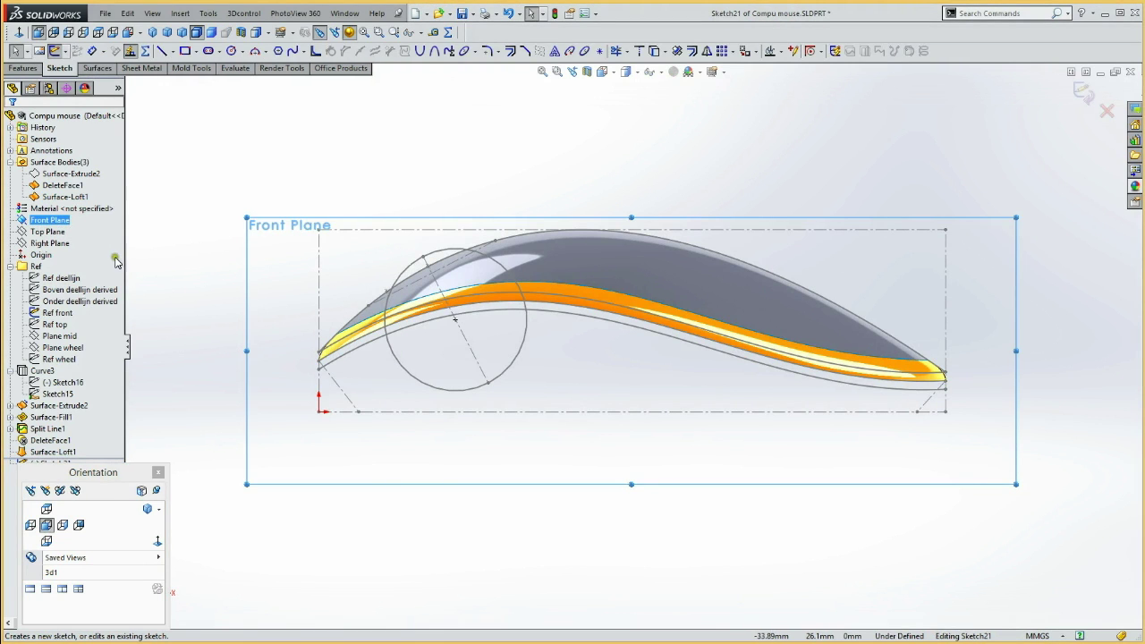
{"action": "left_click_drag", "start_coordinate": [85, 469], "coordinate": [93, 495]}
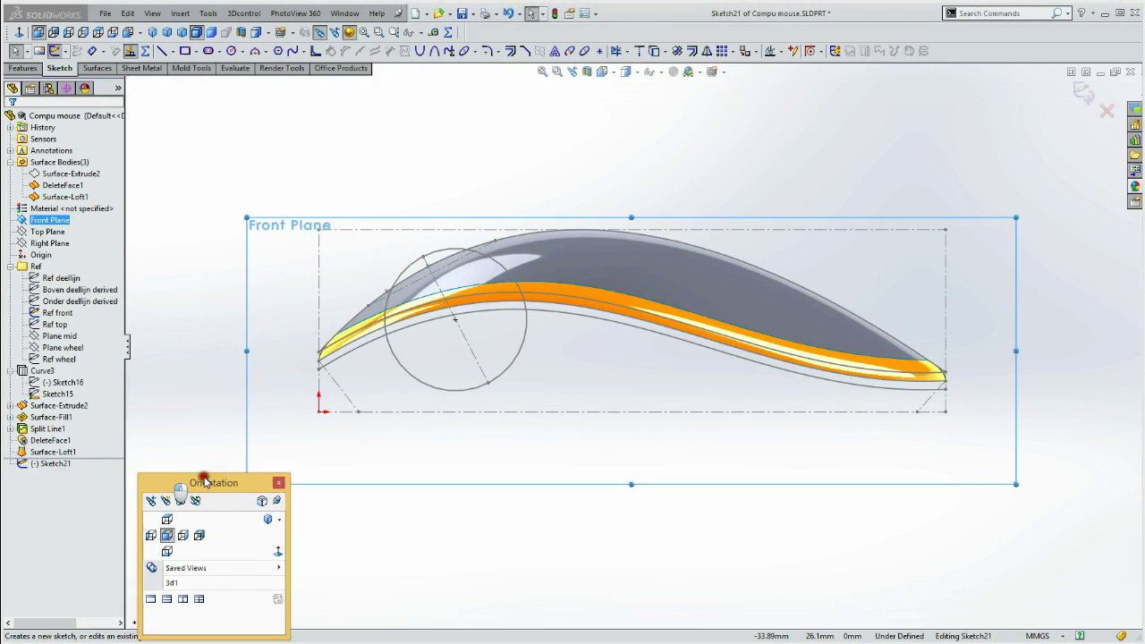
{"action": "left_click", "coordinate": [357, 345]}
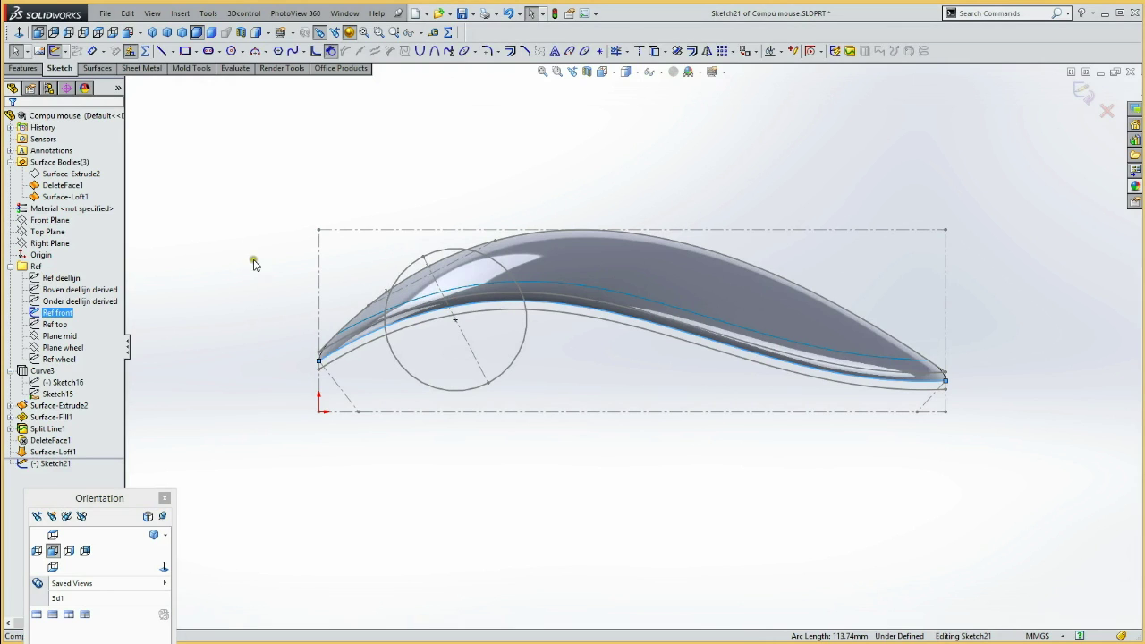
{"action": "left_click", "coordinate": [654, 51]}
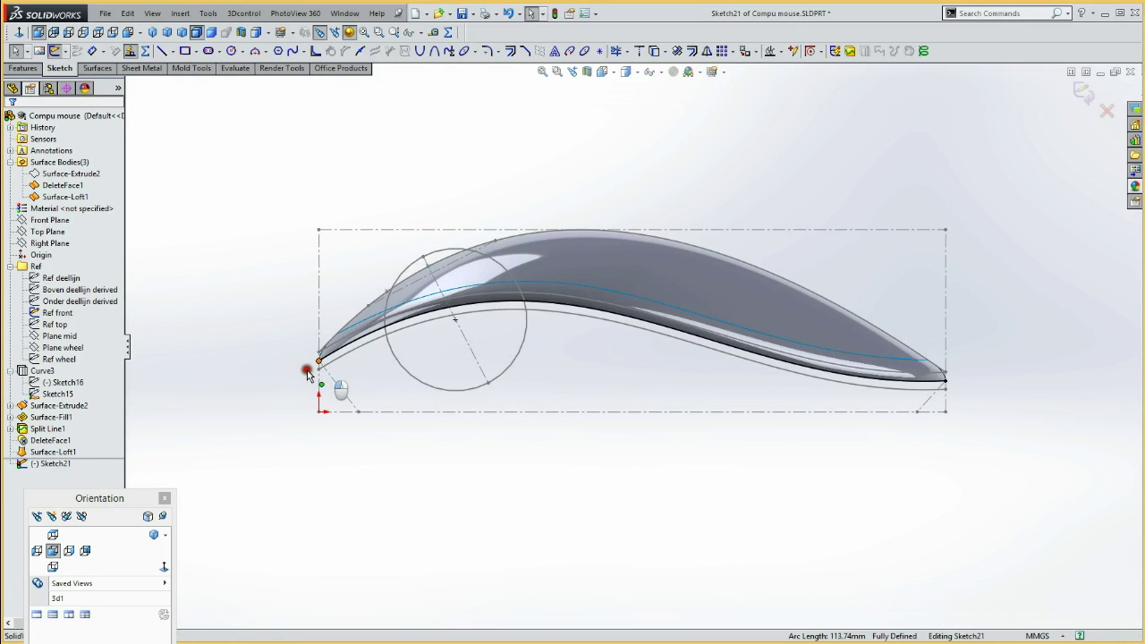
{"action": "left_click_drag", "start_coordinate": [321, 362], "coordinate": [304, 370]}
{"action": "left_click_drag", "start_coordinate": [951, 385], "coordinate": [964, 380]}
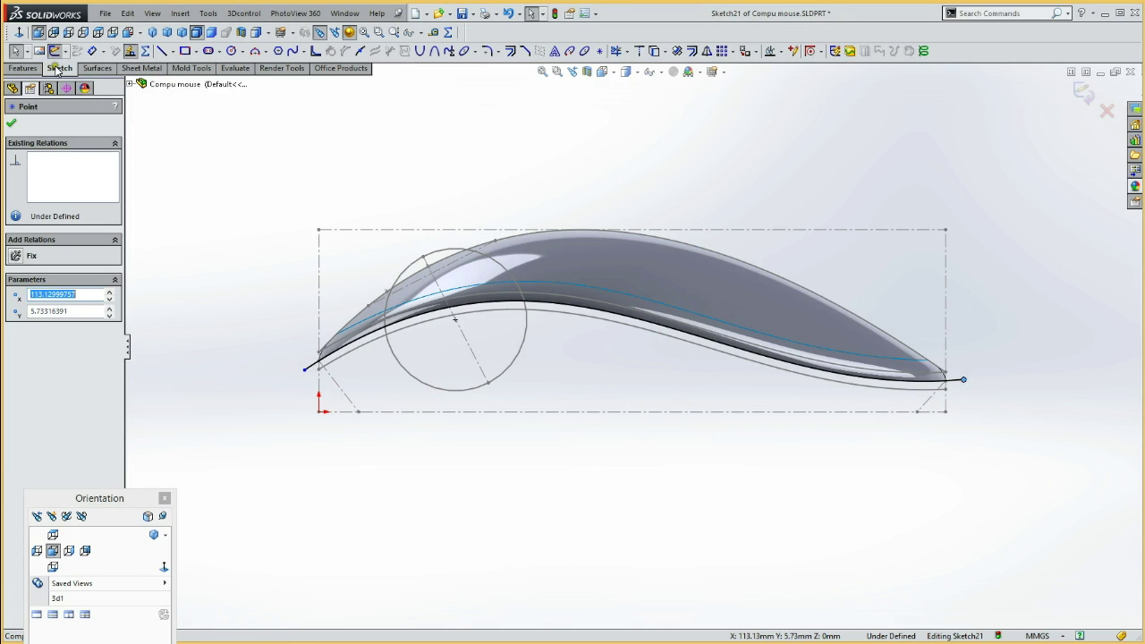
{"action": "left_click", "coordinate": [97, 69]}
{"action": "left_click", "coordinate": [18, 51]}
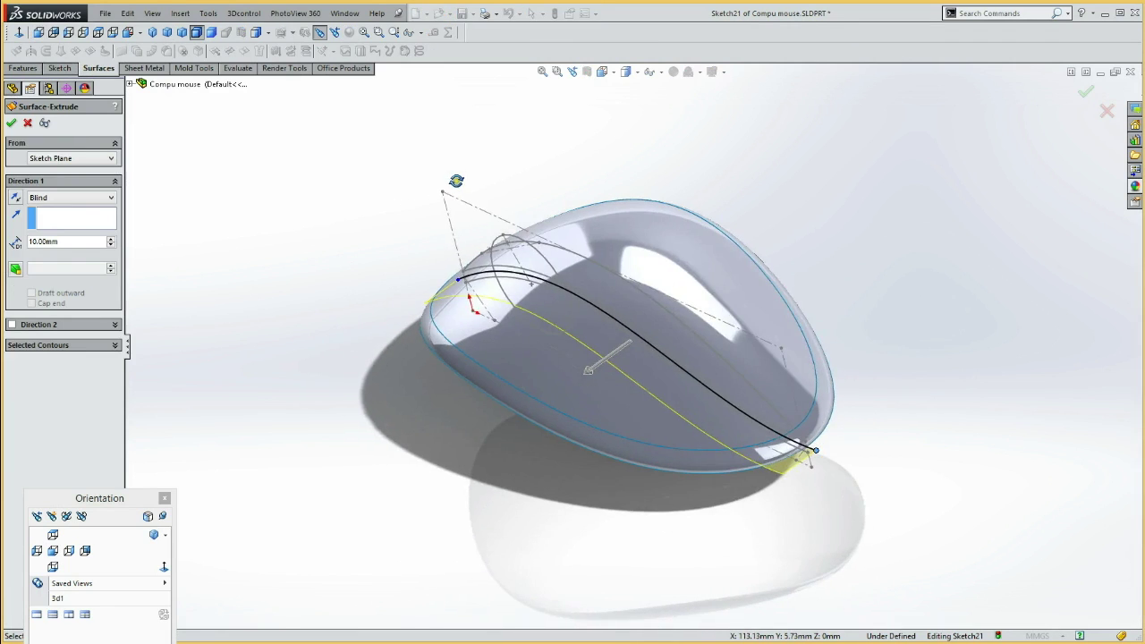
Extrude Sketch21 as a Mid Plane surface 80 mm deep through the mouse base.
{"action": "middle_click_drag", "start_coordinate": [456, 181], "coordinate": [465, 178]}
{"action": "left_click", "coordinate": [51, 199]}
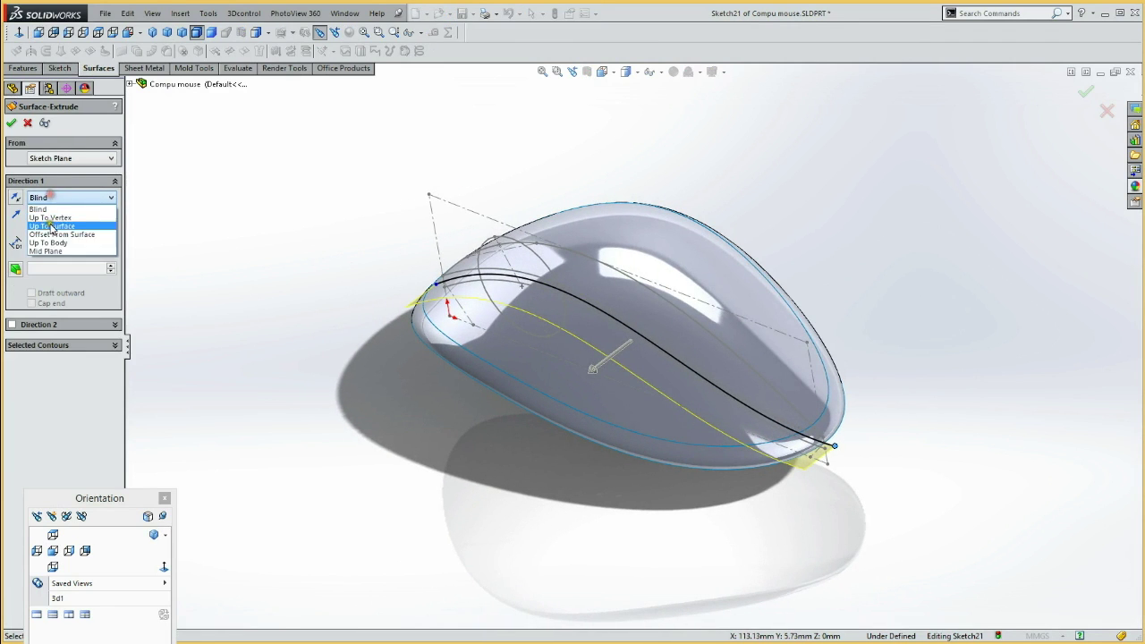
{"action": "left_click", "coordinate": [49, 248]}
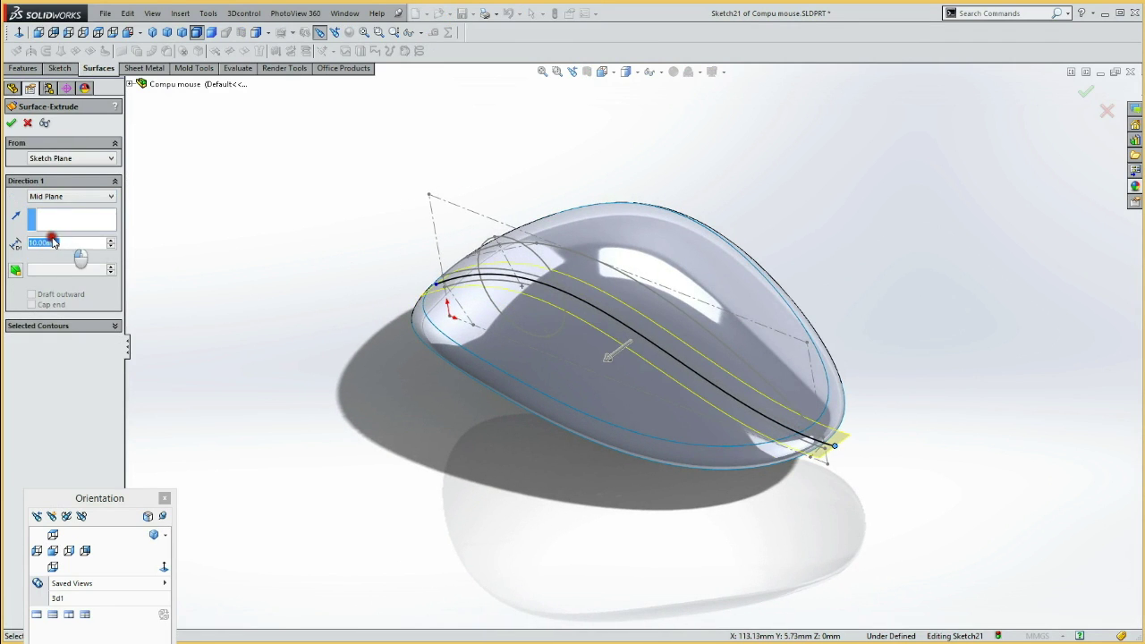
{"action": "type", "text": "80"}
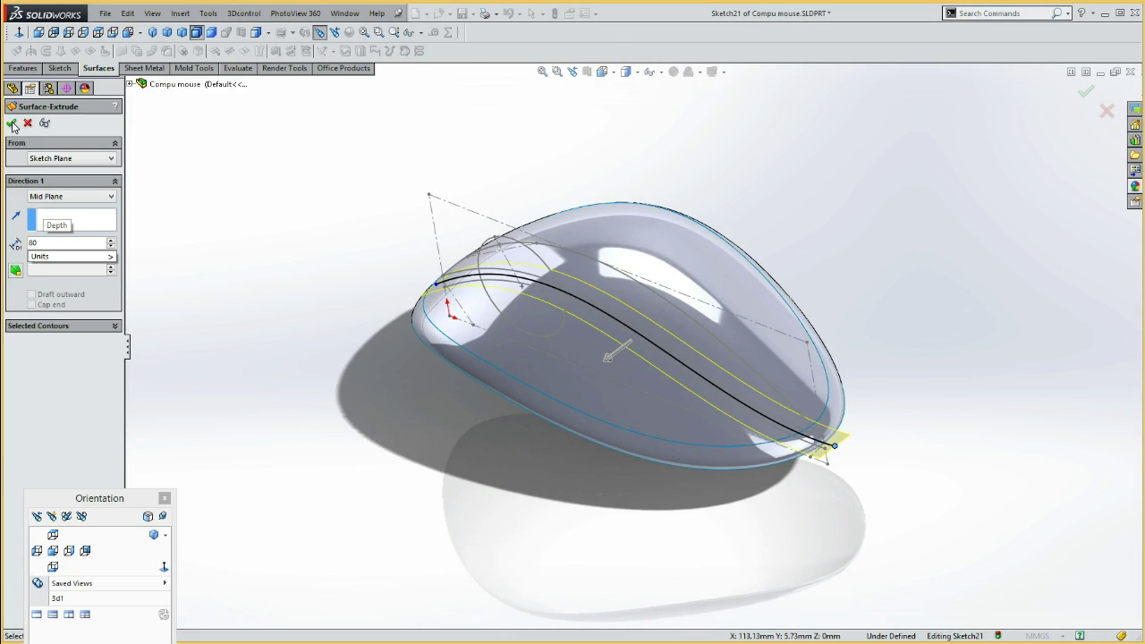
{"action": "key", "text": "Return"}
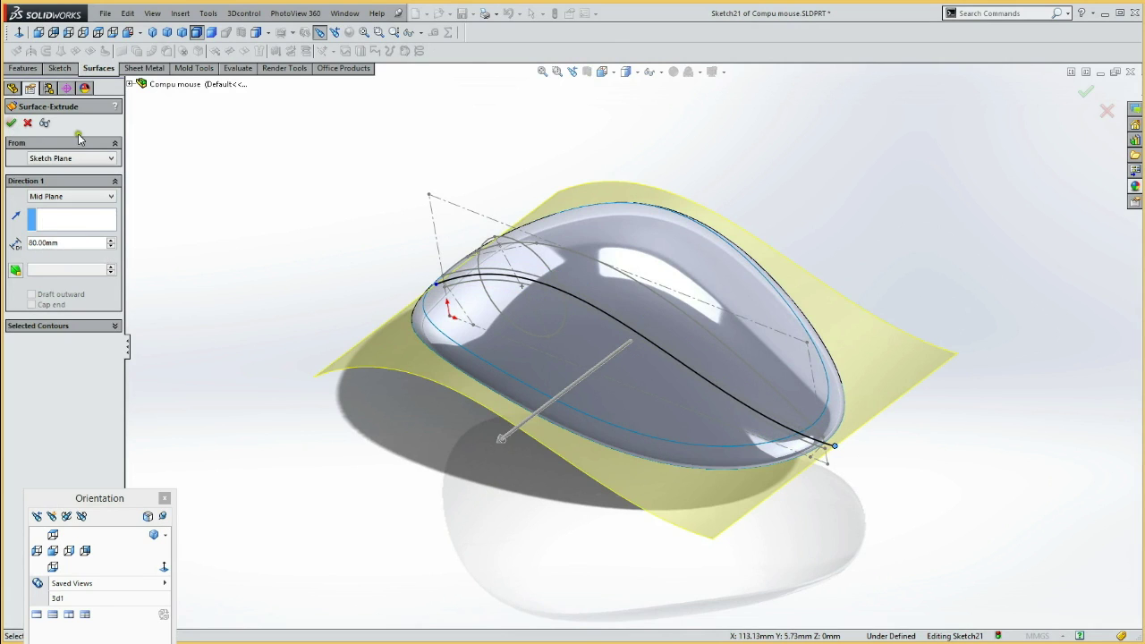
{"action": "left_click", "coordinate": [11, 122]}
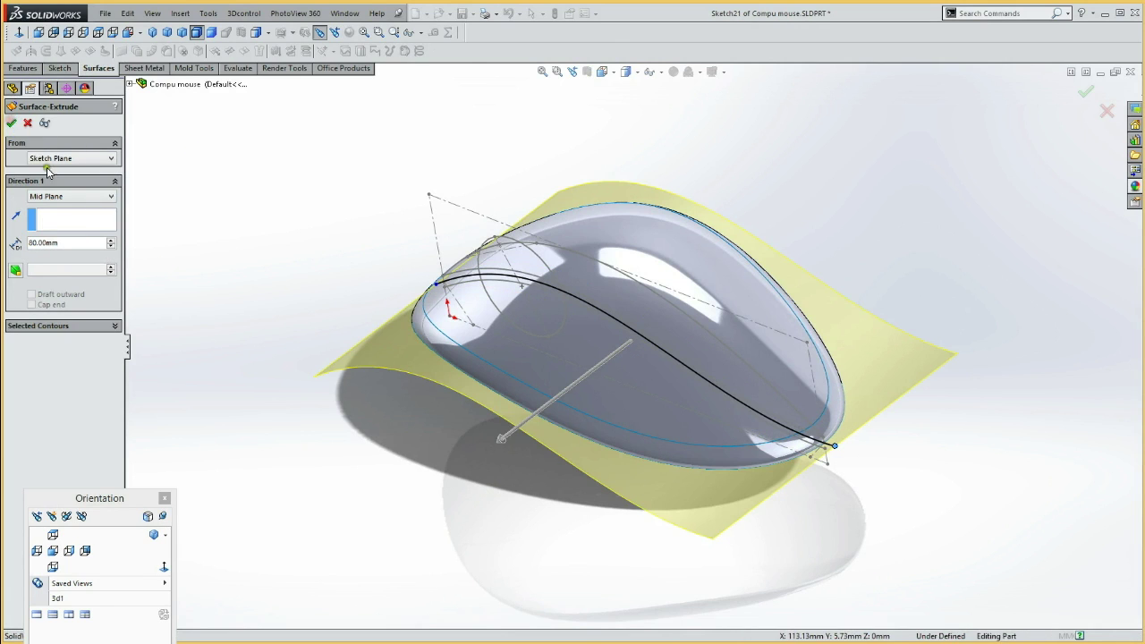
{"action": "mouse_move", "coordinate": [192, 438]}
{"action": "middle_mouse_down"}
{"action": "mouse_move", "coordinate": [238, 360]}
{"action": "mouse_move", "coordinate": [220, 403]}
{"action": "middle_mouse_up"}
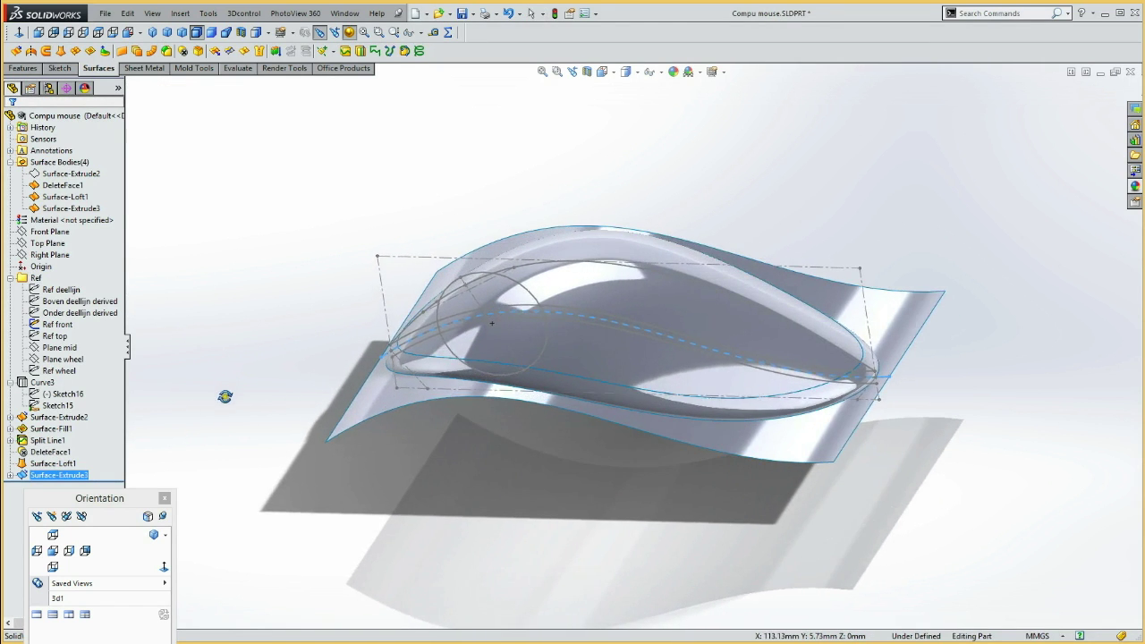
{"action": "left_click", "coordinate": [229, 55]}
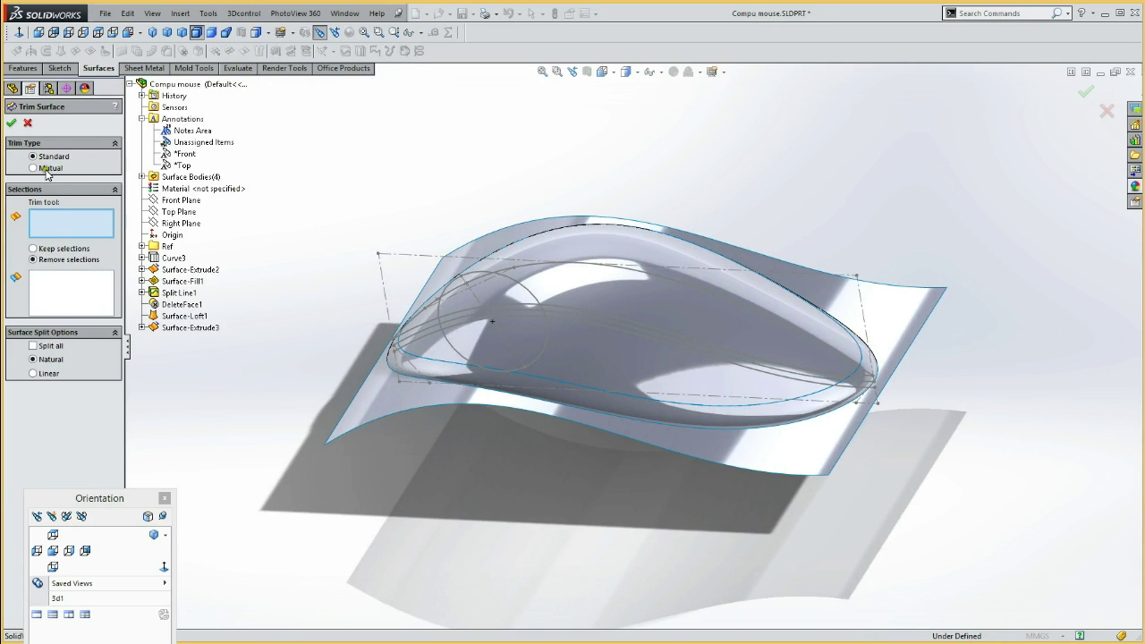
Trim the extruded sheet with Surface-Loft1 as the tool, removing its outer portion.
{"action": "left_click", "coordinate": [434, 374]}
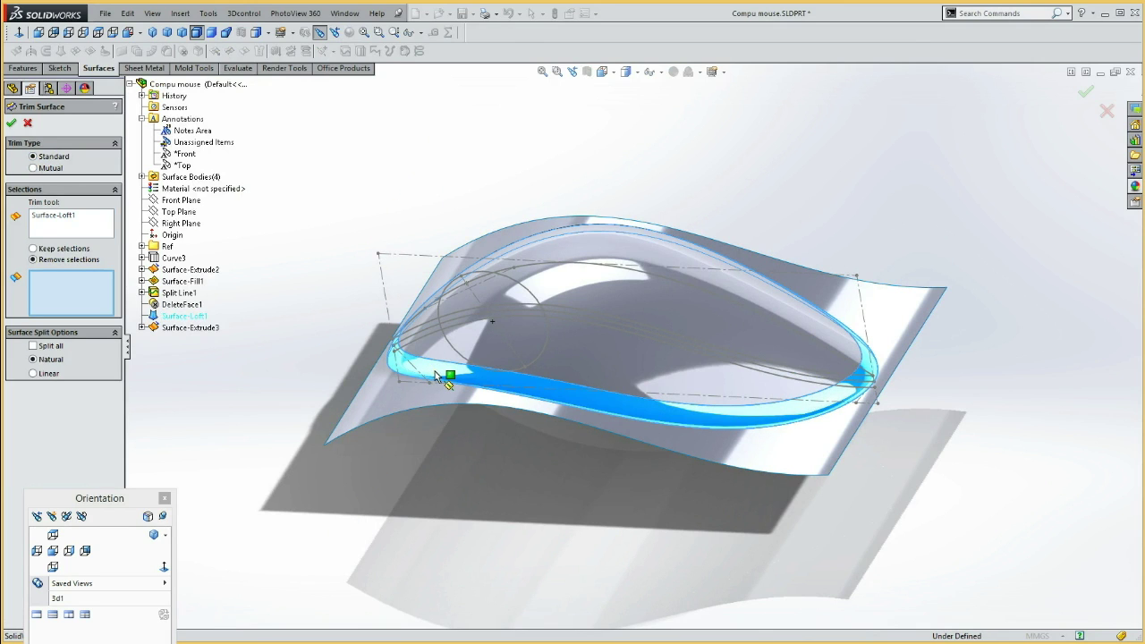
{"action": "left_click", "coordinate": [382, 406]}
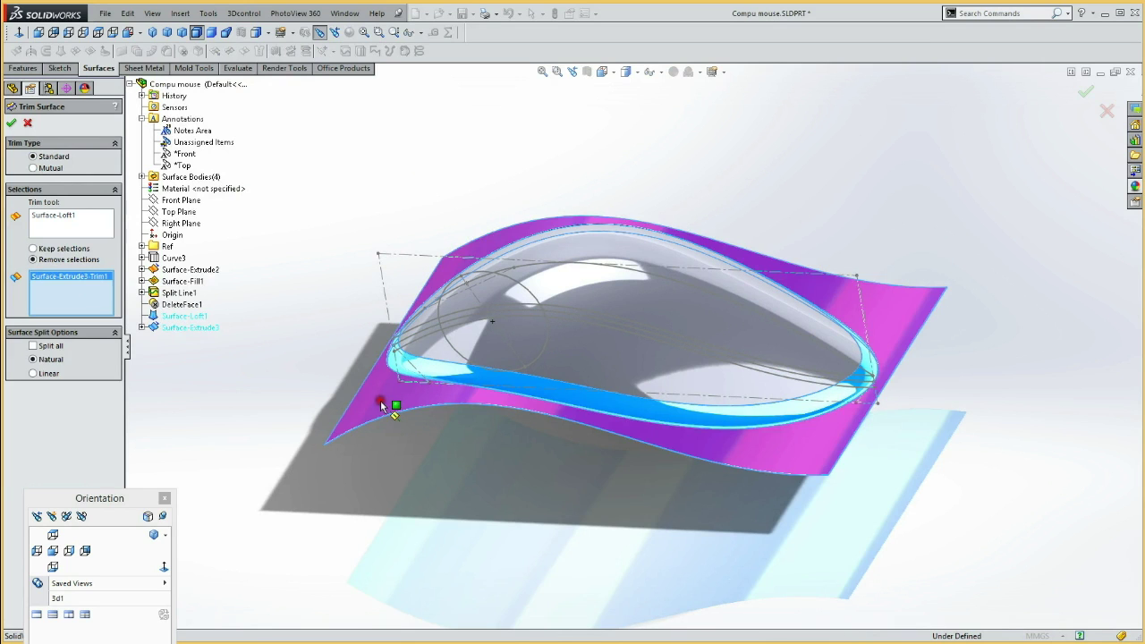
{"action": "left_click", "coordinate": [11, 124]}
{"action": "mouse_move", "coordinate": [340, 529]}
{"action": "middle_mouse_down"}
{"action": "mouse_move", "coordinate": [335, 349]}
{"action": "mouse_move", "coordinate": [351, 320]}
{"action": "mouse_move", "coordinate": [324, 325]}
{"action": "mouse_move", "coordinate": [345, 440]}
{"action": "mouse_move", "coordinate": [324, 409]}
{"action": "mouse_move", "coordinate": [391, 470]}
{"action": "mouse_move", "coordinate": [396, 497]}
{"action": "mouse_move", "coordinate": [371, 396]}
{"action": "mouse_move", "coordinate": [345, 409]}
{"action": "middle_mouse_up"}
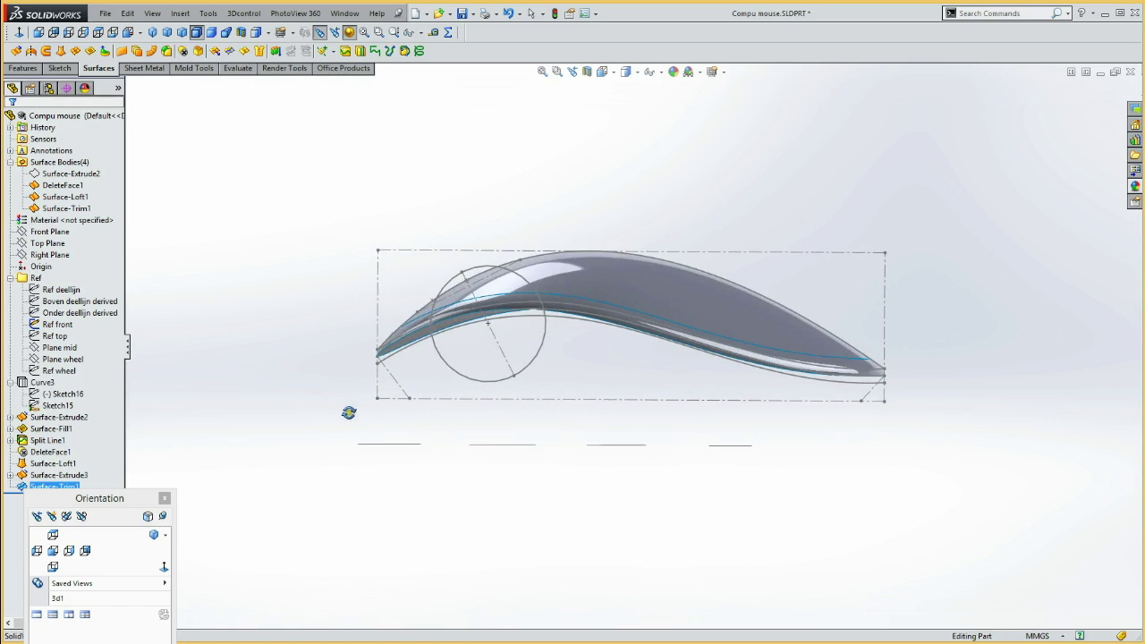
{"action": "left_click", "coordinate": [53, 551]}
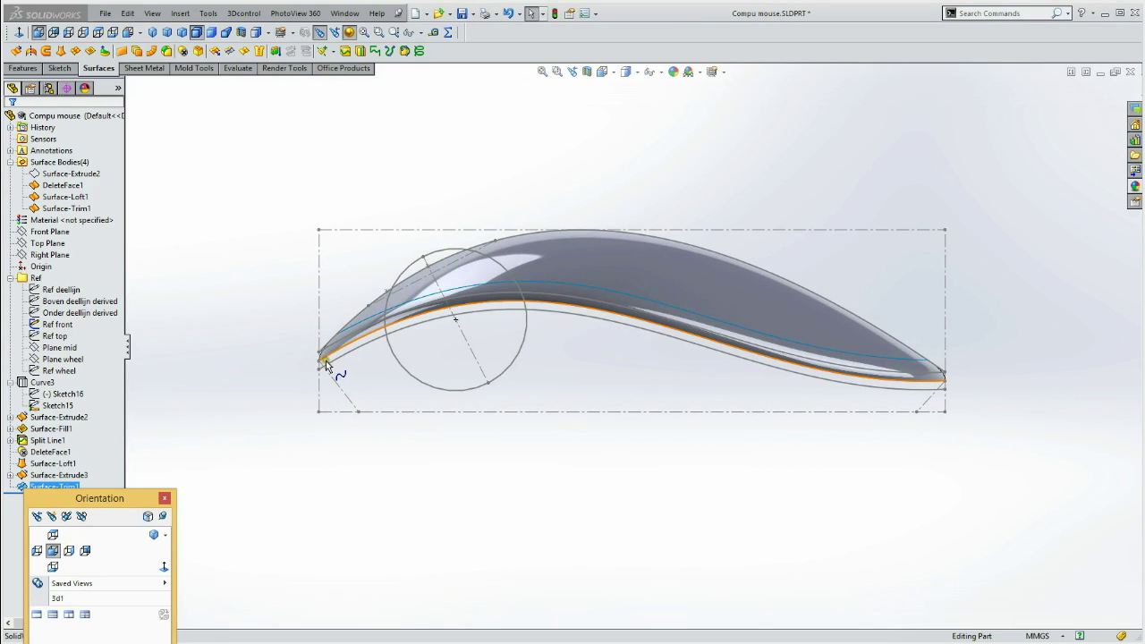
{"action": "mouse_move", "coordinate": [234, 503]}
{"action": "middle_mouse_down"}
{"action": "mouse_move", "coordinate": [220, 453]}
{"action": "mouse_move", "coordinate": [289, 447]}
{"action": "mouse_move", "coordinate": [224, 463]}
{"action": "mouse_move", "coordinate": [256, 528]}
{"action": "middle_mouse_up"}
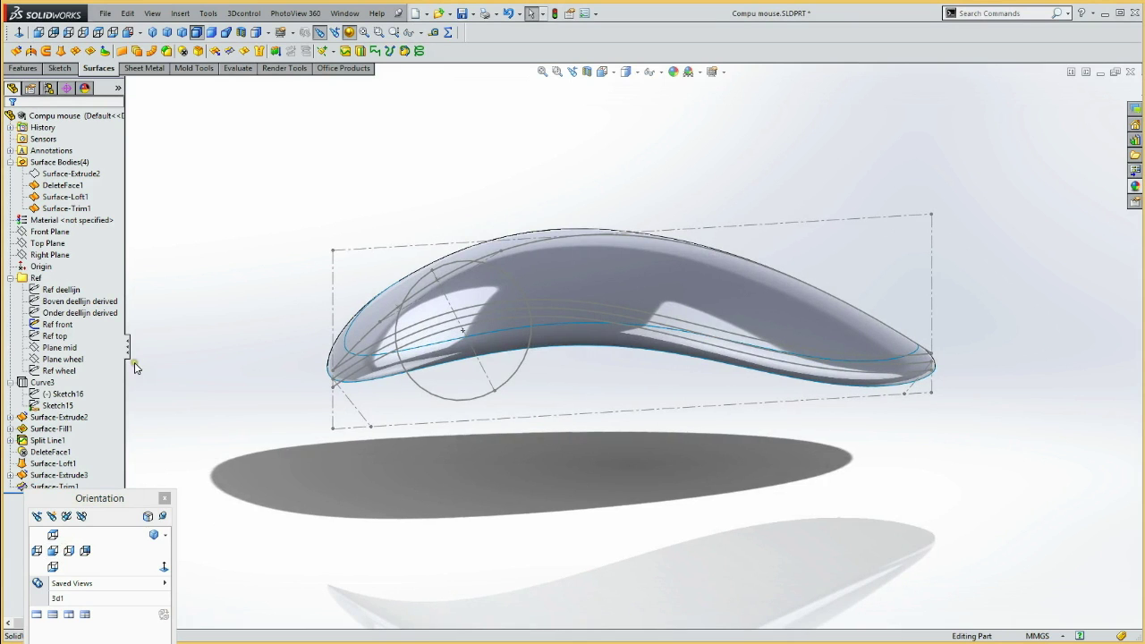
{"action": "left_click", "coordinate": [57, 241]}
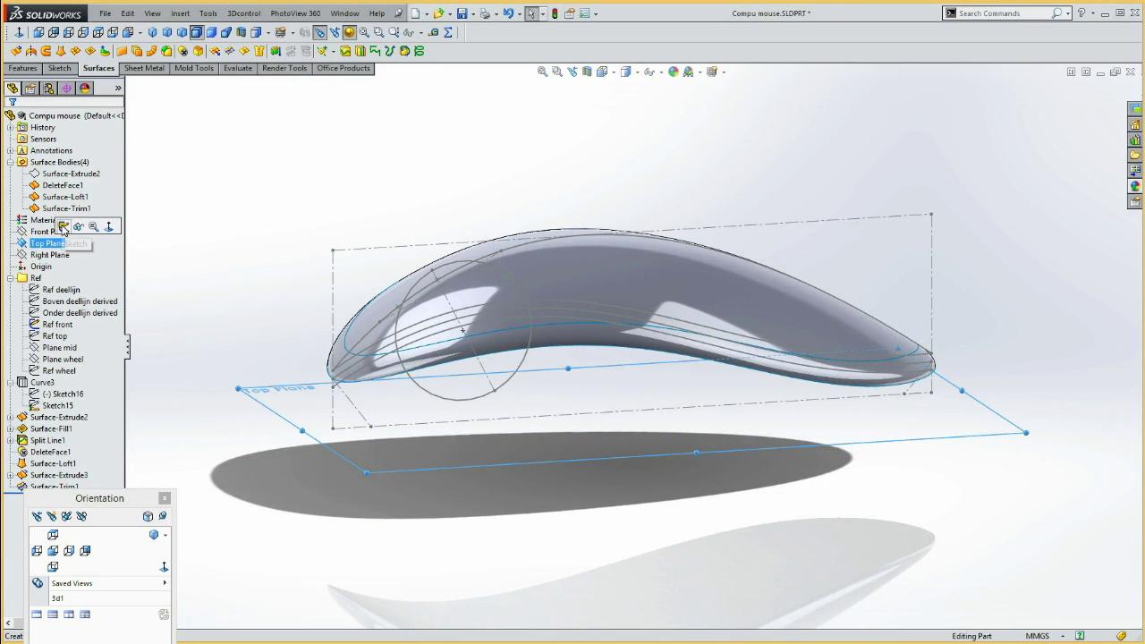
On Top Plane, convert the Ref top outline ellipse into a sketch and hide the reference sketches.
{"action": "left_click", "coordinate": [64, 227]}
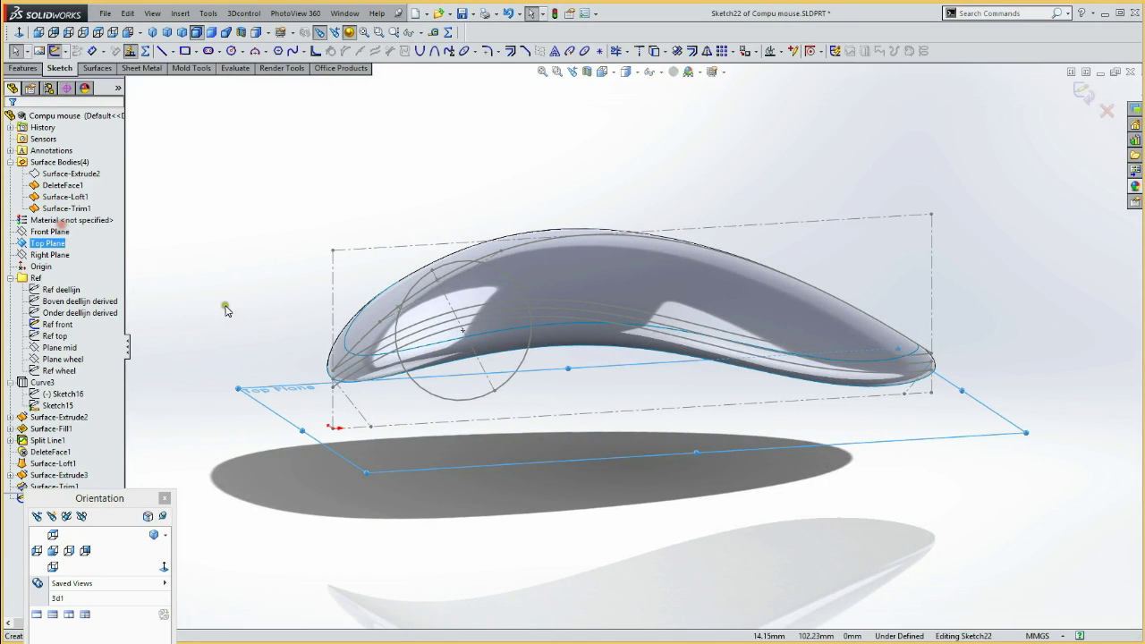
{"action": "left_click", "coordinate": [55, 335]}
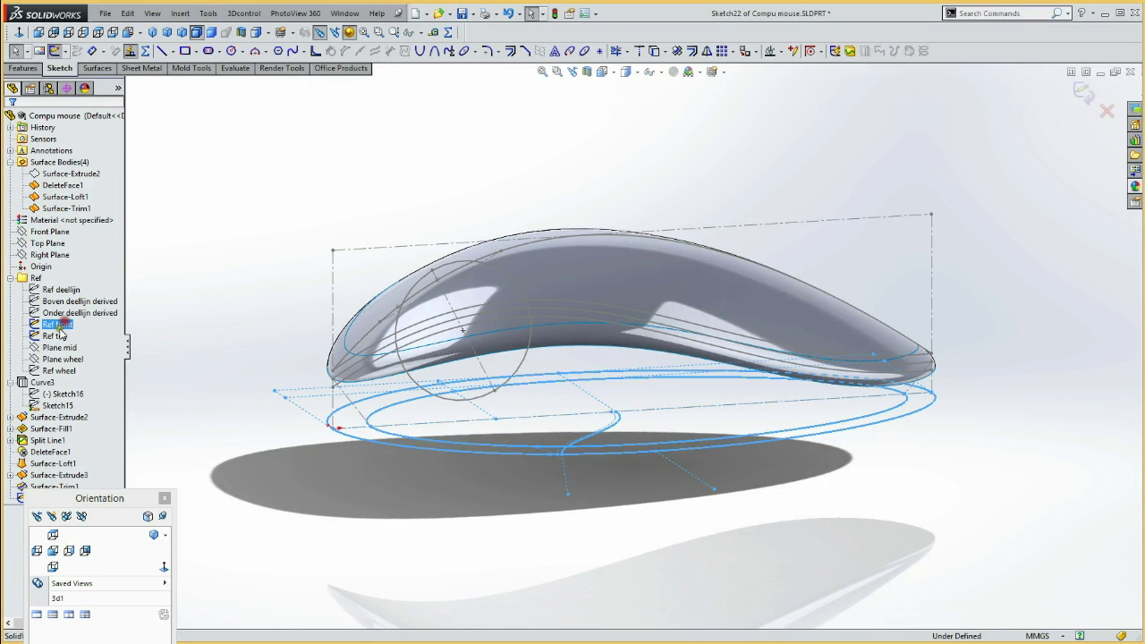
{"action": "left_click", "coordinate": [61, 324]}
{"action": "left_click", "coordinate": [287, 486]}
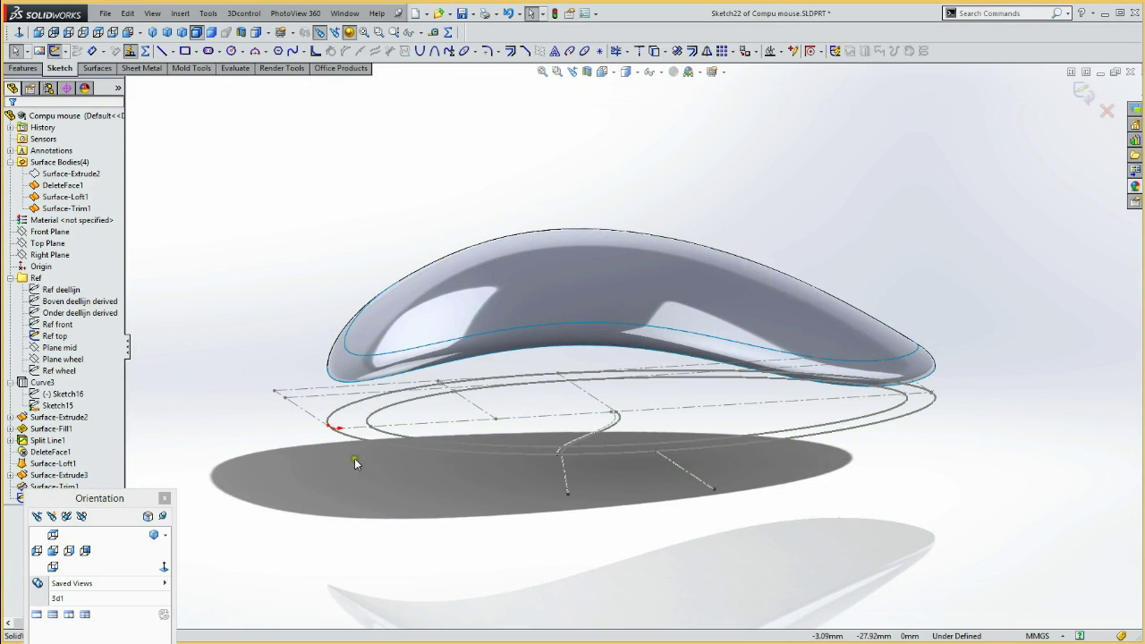
{"action": "left_click", "coordinate": [371, 442]}
{"action": "left_click", "coordinate": [660, 52]}
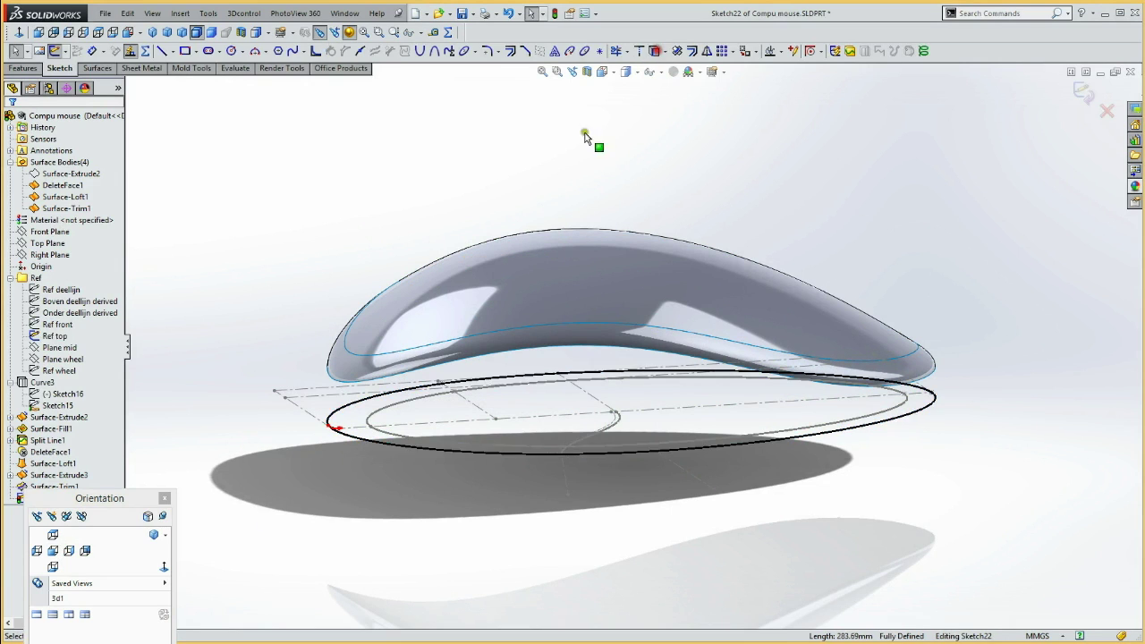
{"action": "left_click", "coordinate": [356, 424]}
{"action": "key", "text": "Escape"}
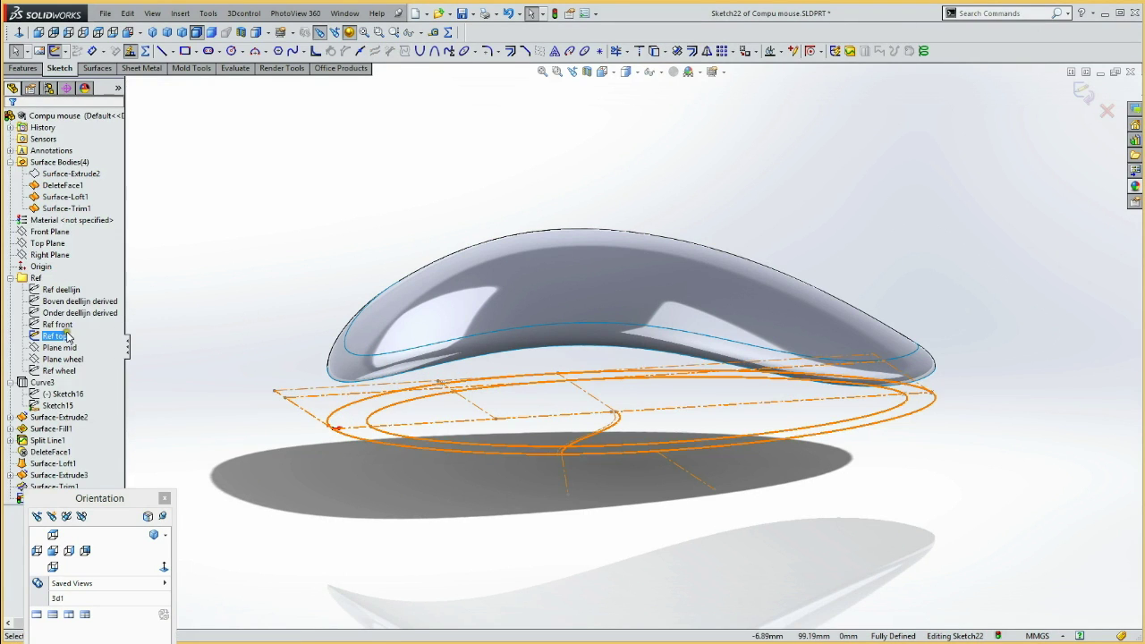
{"action": "left_click", "coordinate": [56, 327]}
{"action": "left_click", "coordinate": [65, 318]}
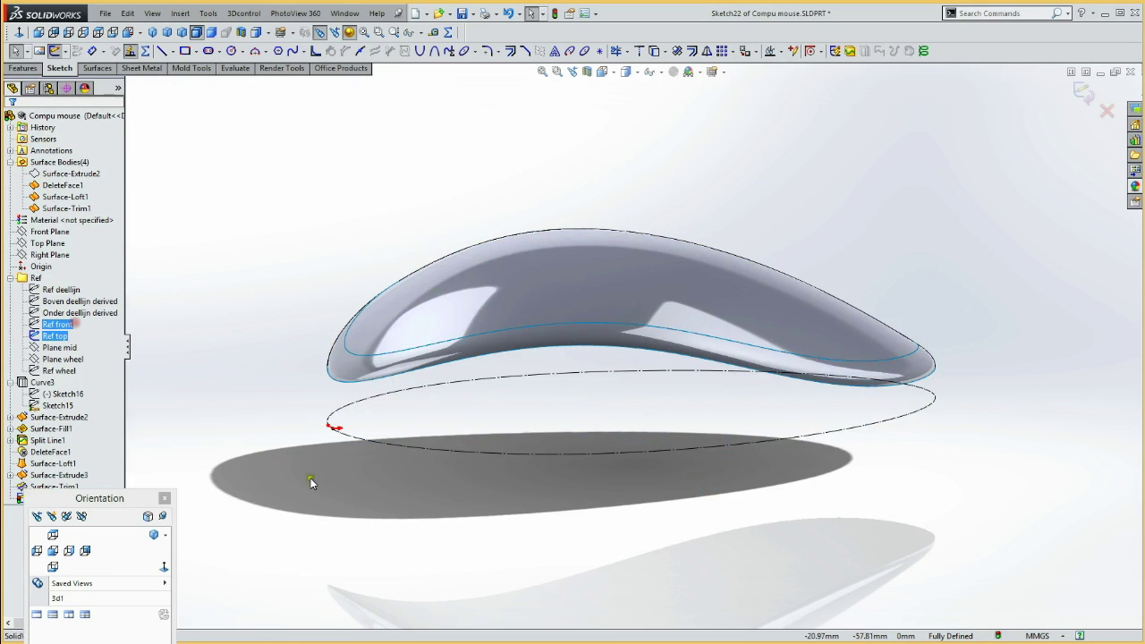
Offset the converted ellipse by 1.00 mm.
{"action": "left_click", "coordinate": [345, 412]}
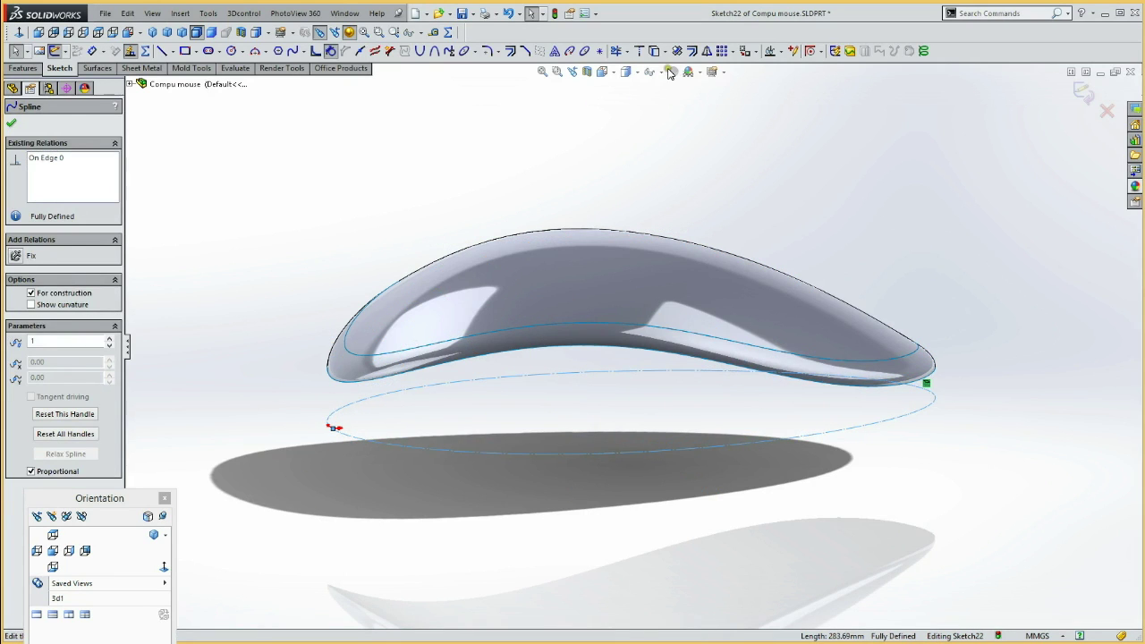
{"action": "left_click", "coordinate": [693, 52]}
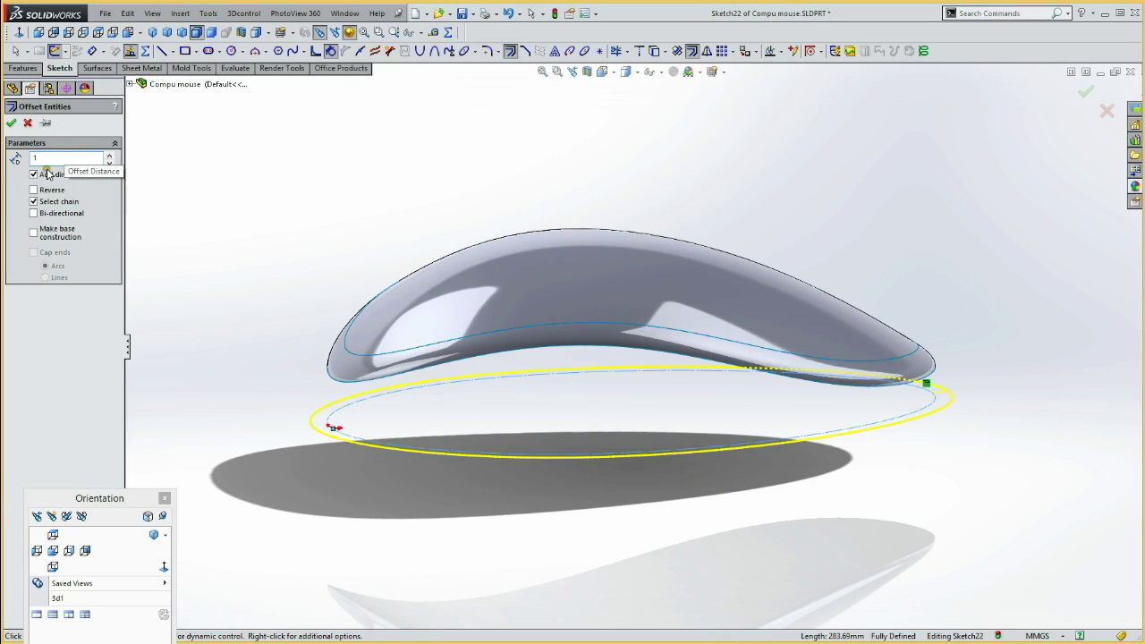
{"action": "left_click", "coordinate": [34, 177]}
{"action": "left_click", "coordinate": [34, 177]}
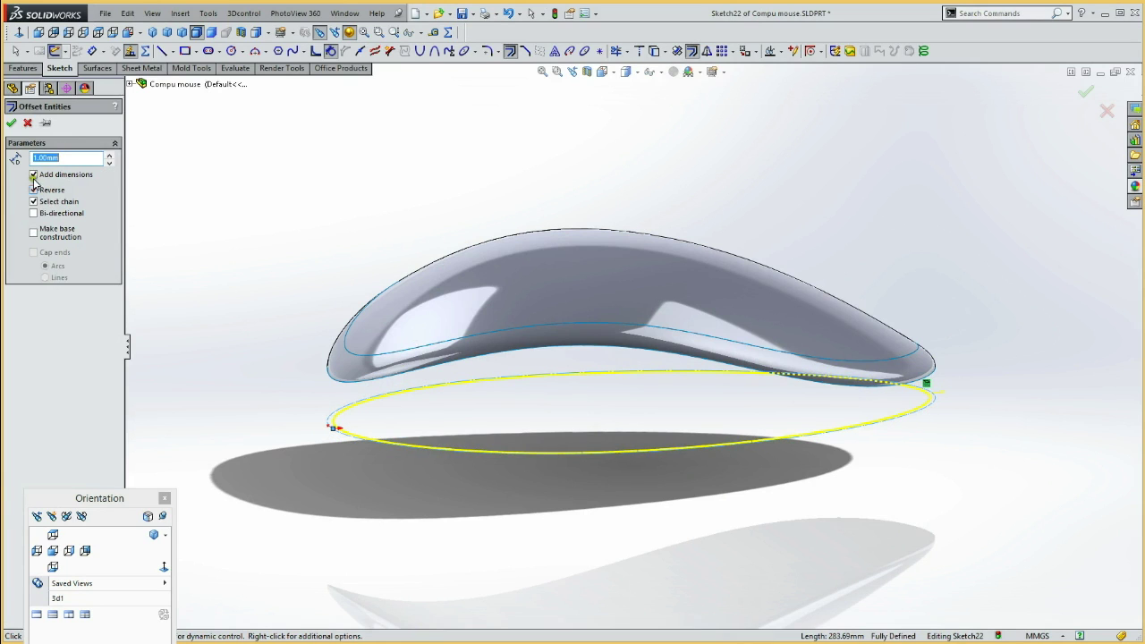
{"action": "left_click", "coordinate": [11, 123]}
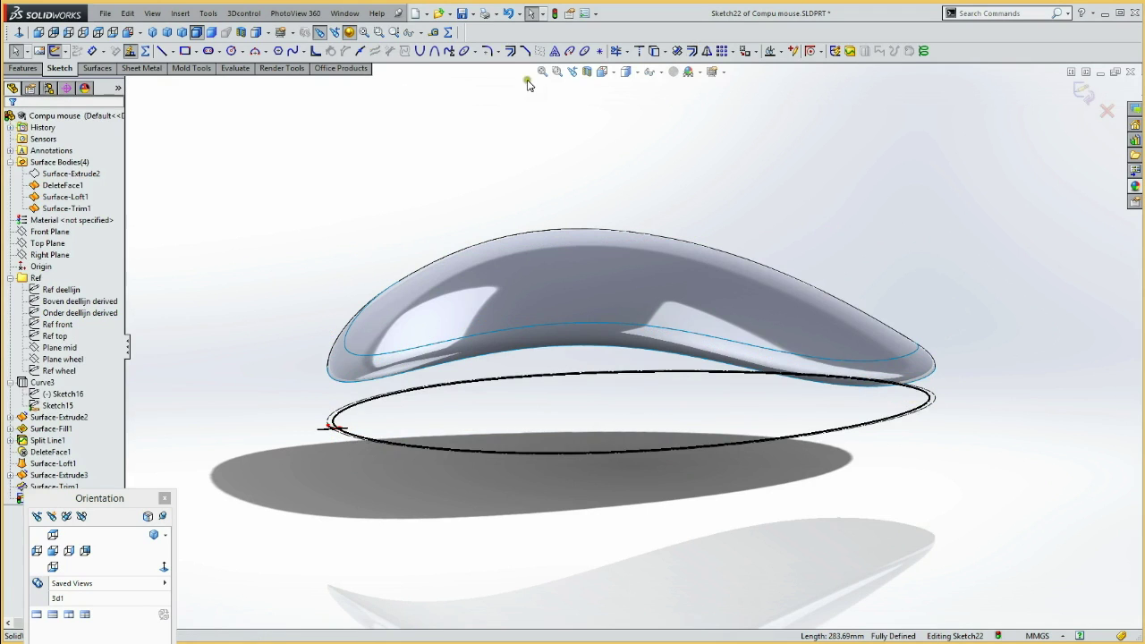
{"action": "left_click", "coordinate": [845, 52]}
Project Sketch22 onto the mouse's top face as Curve5 using Sketch on faces.
{"action": "middle_click_drag", "start_coordinate": [439, 522], "coordinate": [416, 418]}
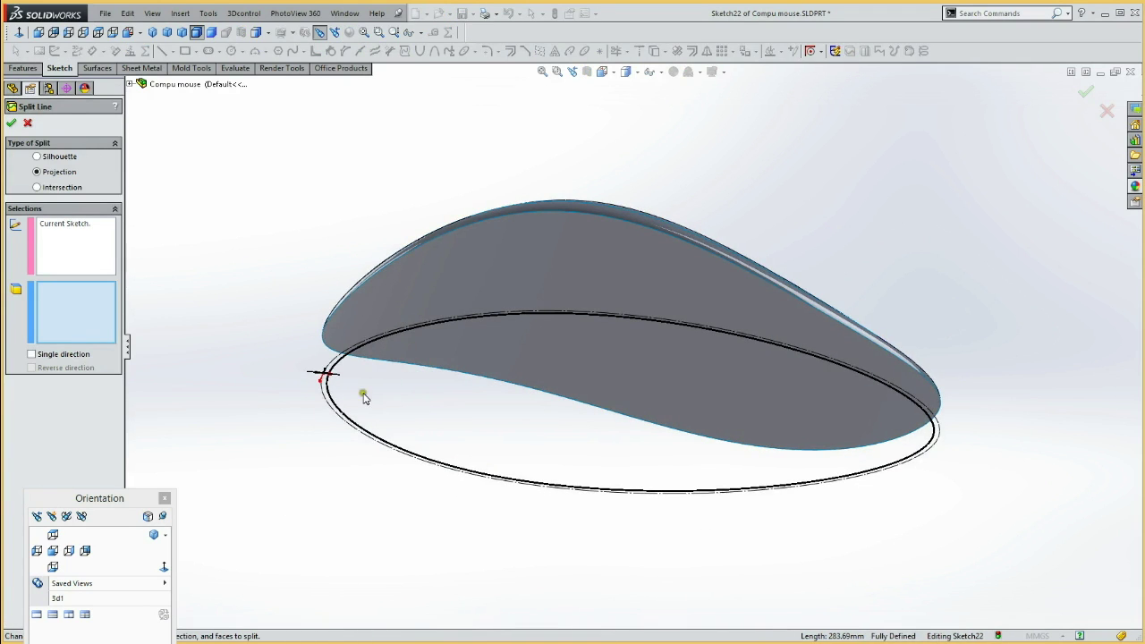
{"action": "left_click", "coordinate": [27, 126]}
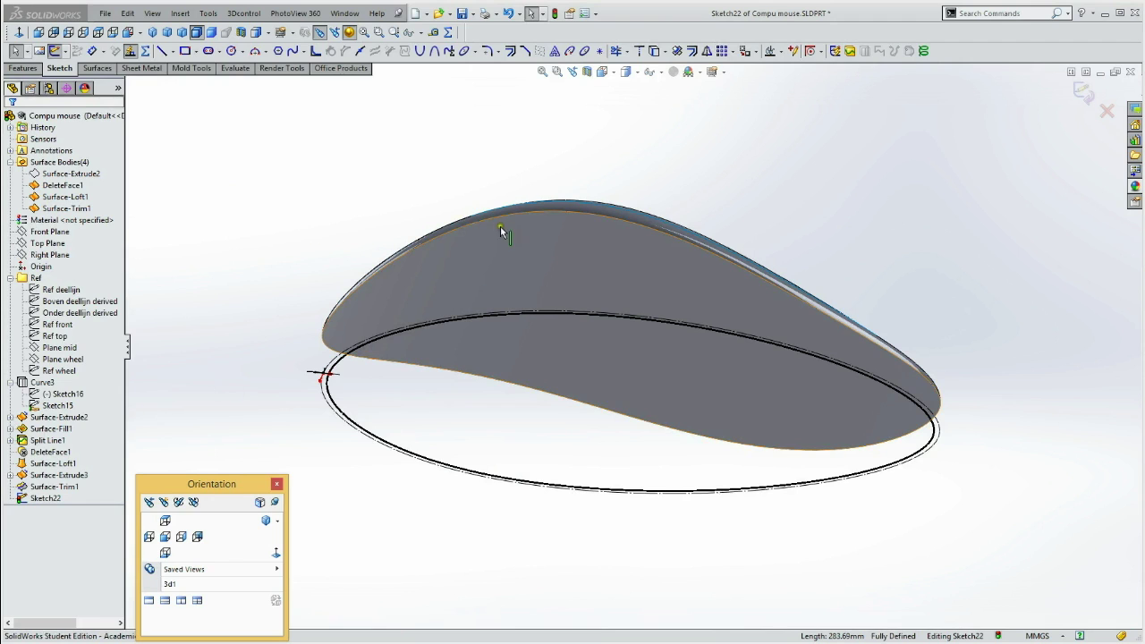
{"action": "left_click", "coordinate": [55, 51]}
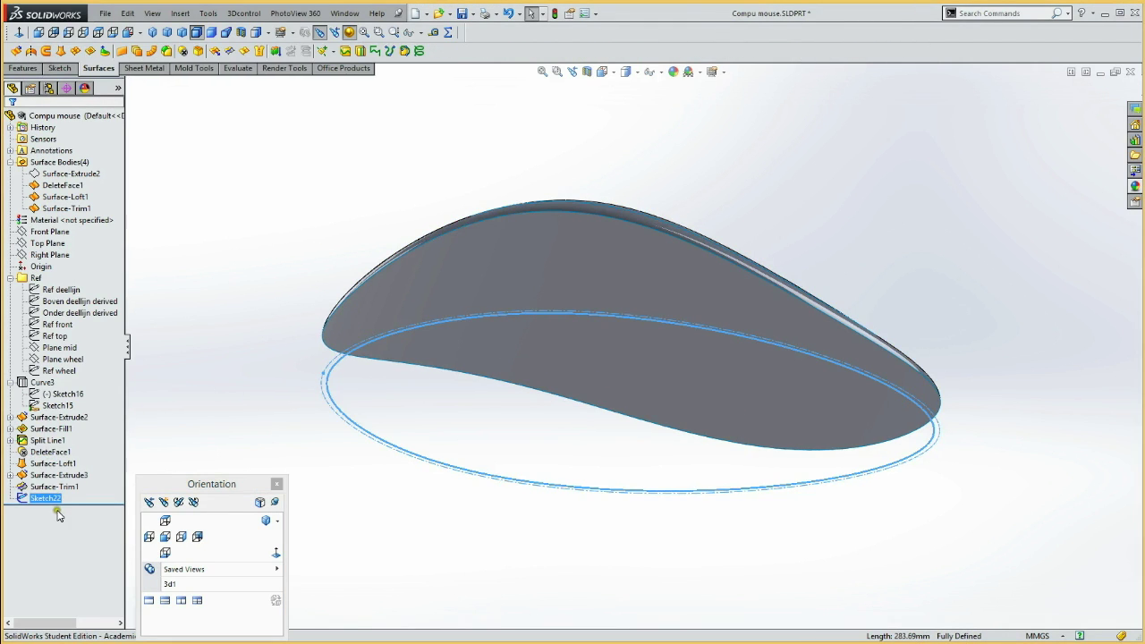
{"action": "left_click", "coordinate": [361, 52]}
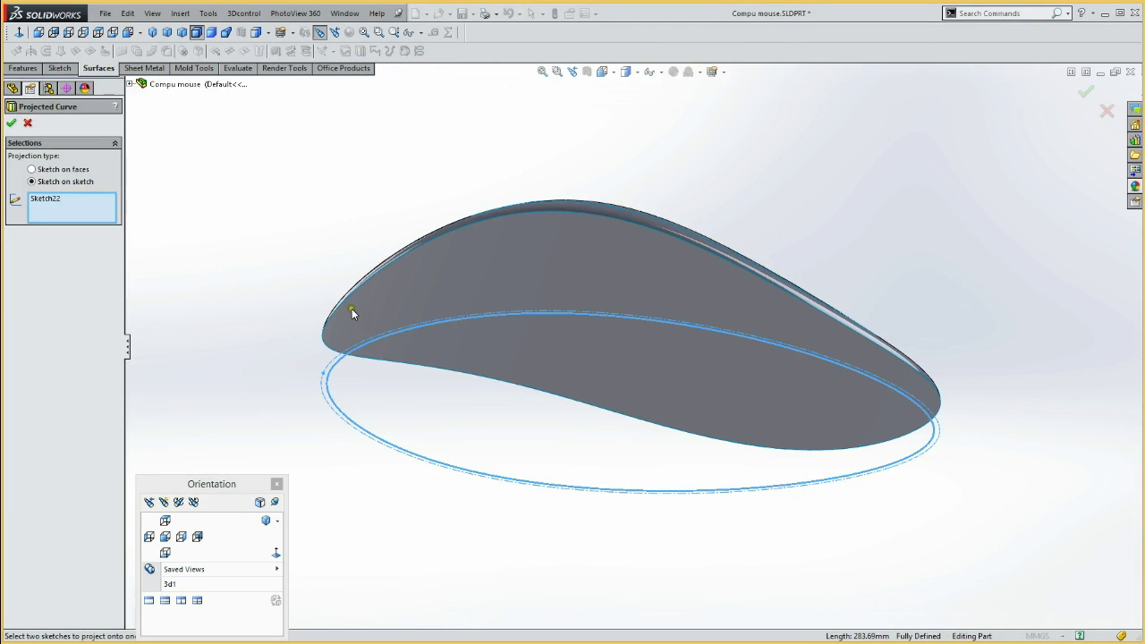
{"action": "left_click", "coordinate": [32, 170]}
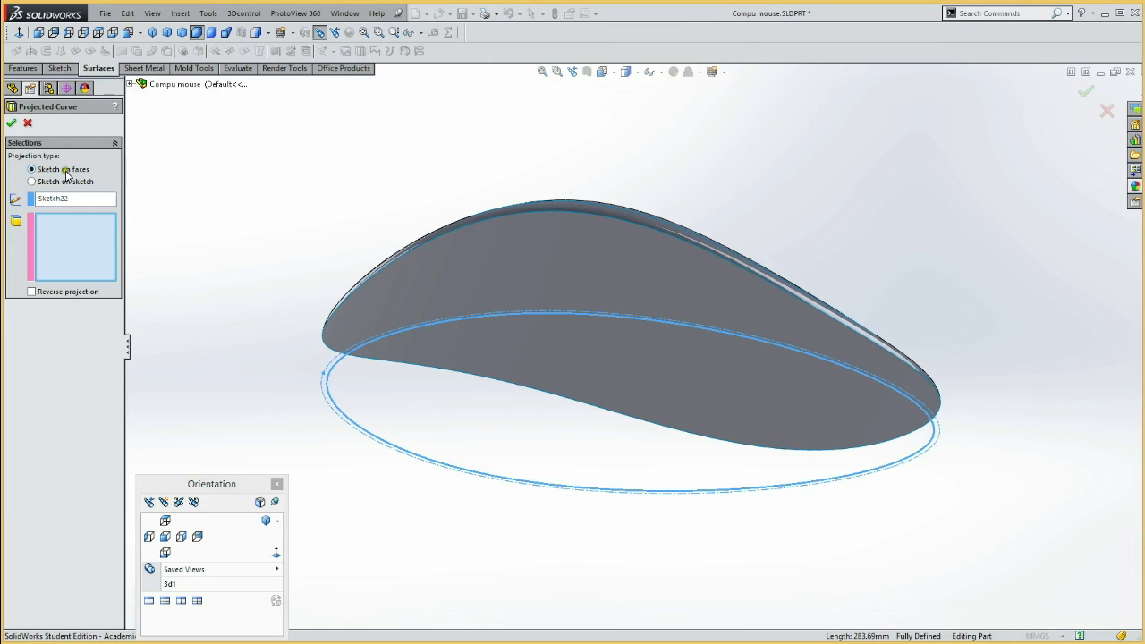
{"action": "left_click", "coordinate": [471, 270]}
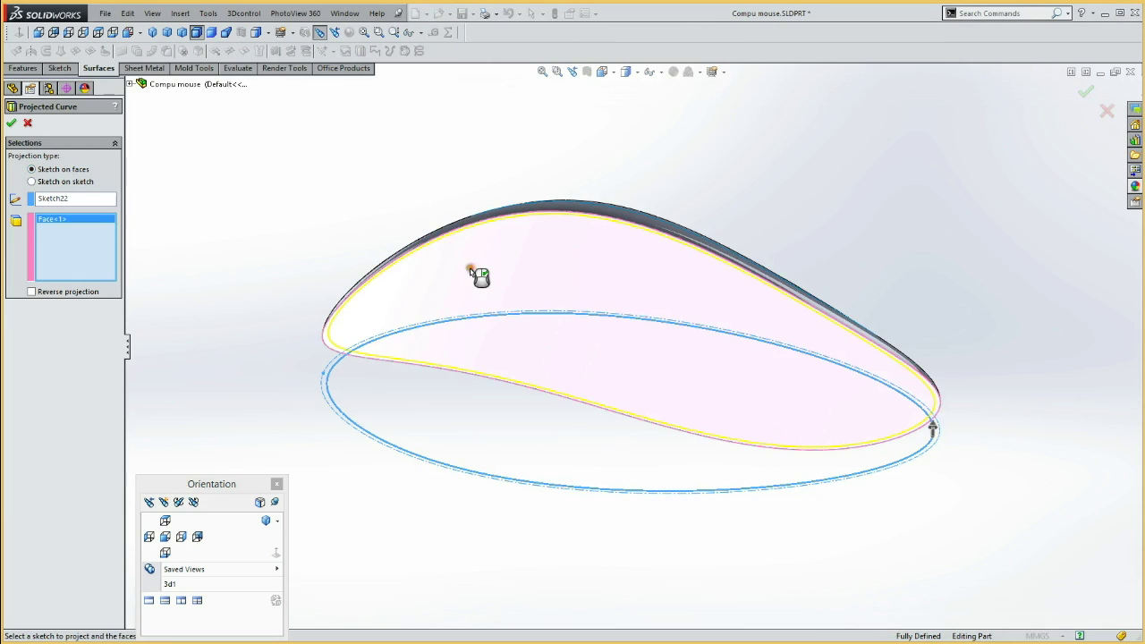
{"action": "left_click", "coordinate": [11, 124]}
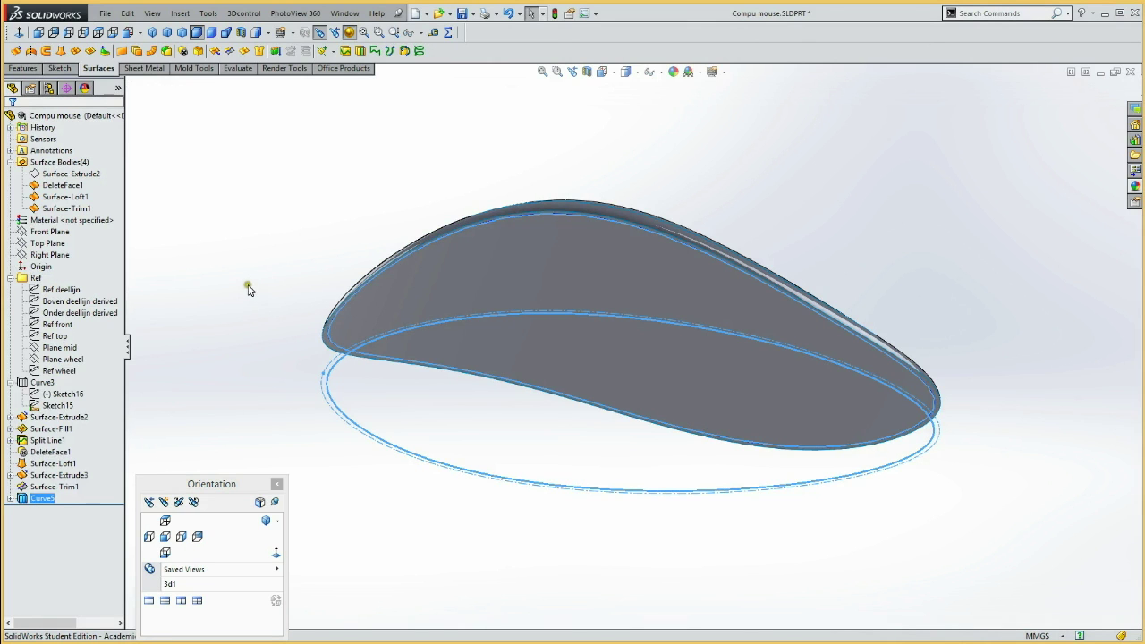
{"action": "mouse_move", "coordinate": [219, 266]}
{"action": "middle_mouse_down"}
{"action": "mouse_move", "coordinate": [179, 296]}
{"action": "mouse_move", "coordinate": [190, 360]}
{"action": "middle_mouse_up"}
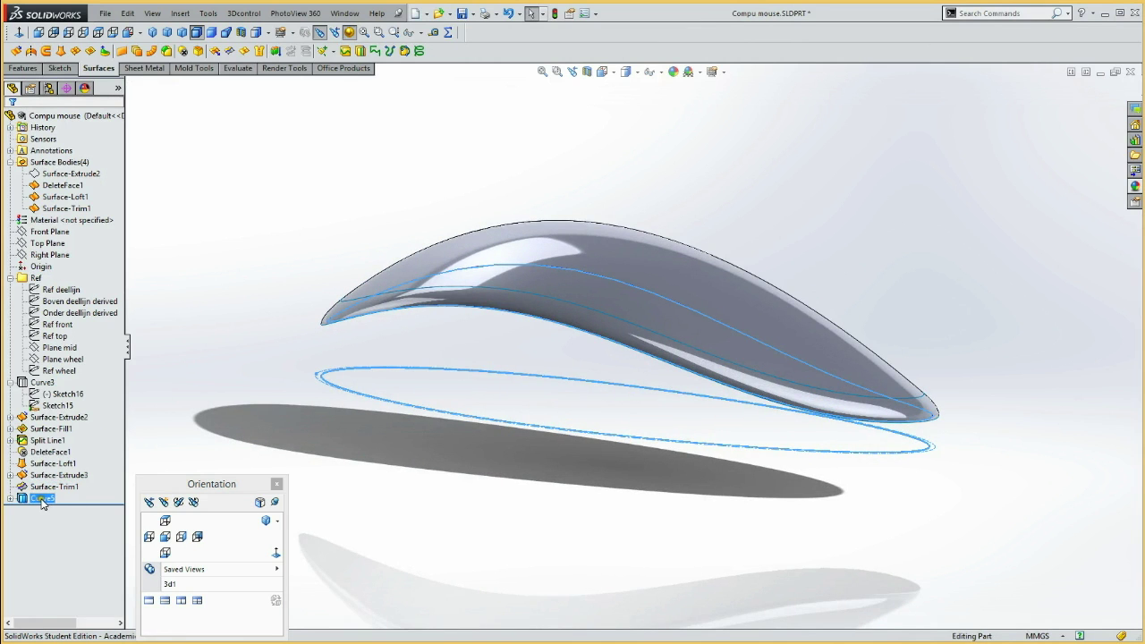
Create 3DSketch4 by converting the projected curve Curve5 into sketch geometry.
{"action": "left_click", "coordinate": [60, 68]}
{"action": "left_click", "coordinate": [77, 52]}
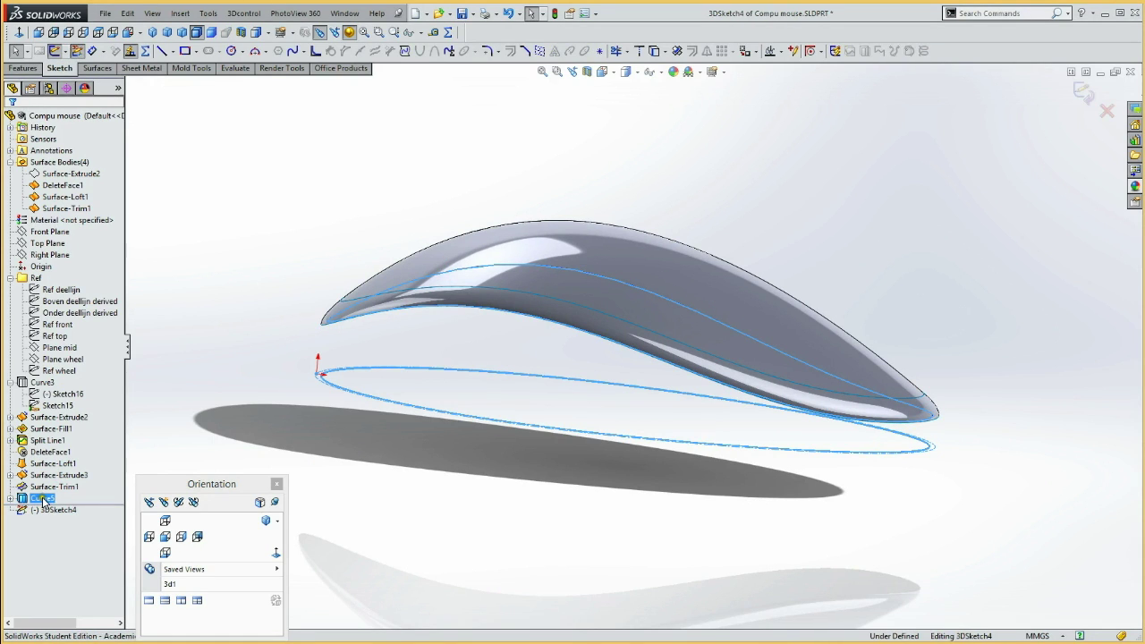
{"action": "left_click", "coordinate": [654, 51]}
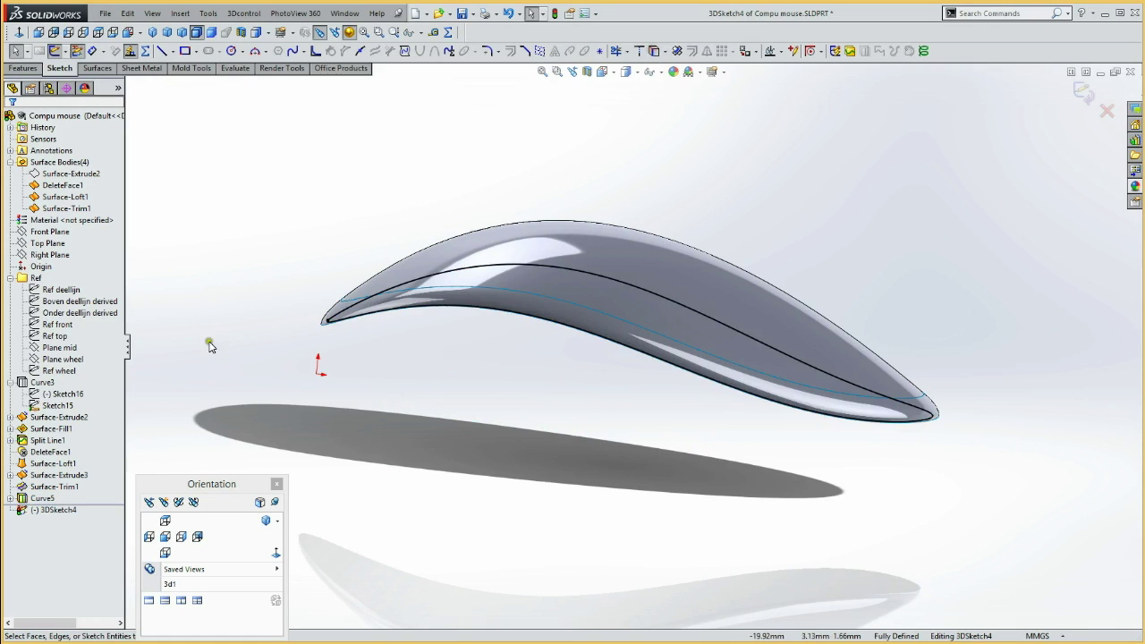
{"action": "left_click", "coordinate": [42, 498]}
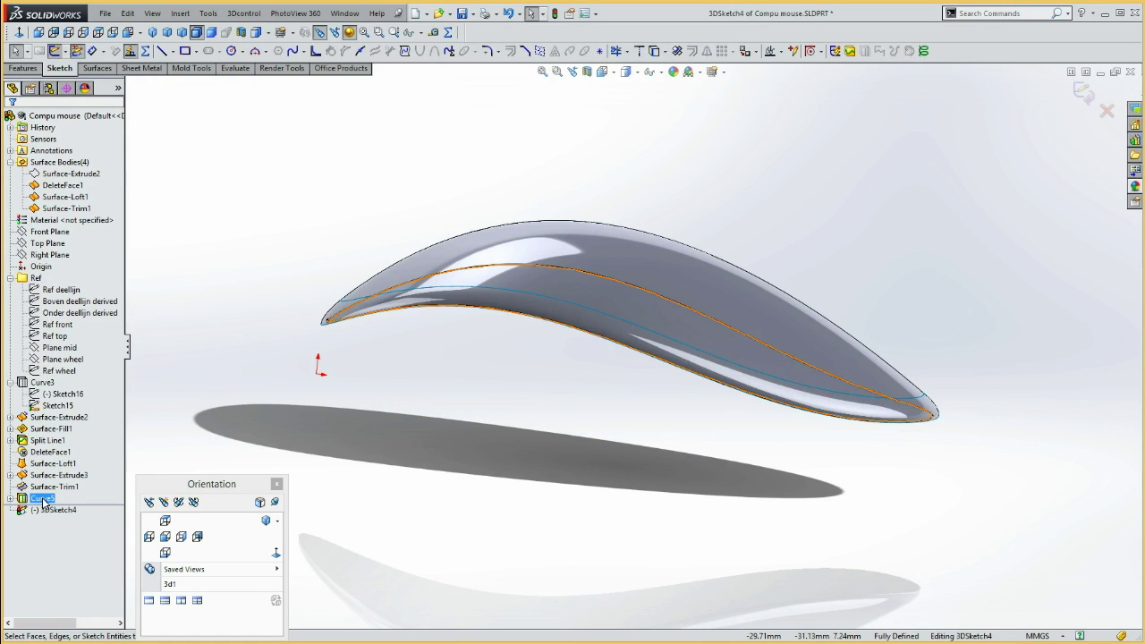
{"action": "left_click_drag", "start_coordinate": [43, 502], "coordinate": [50, 483]}
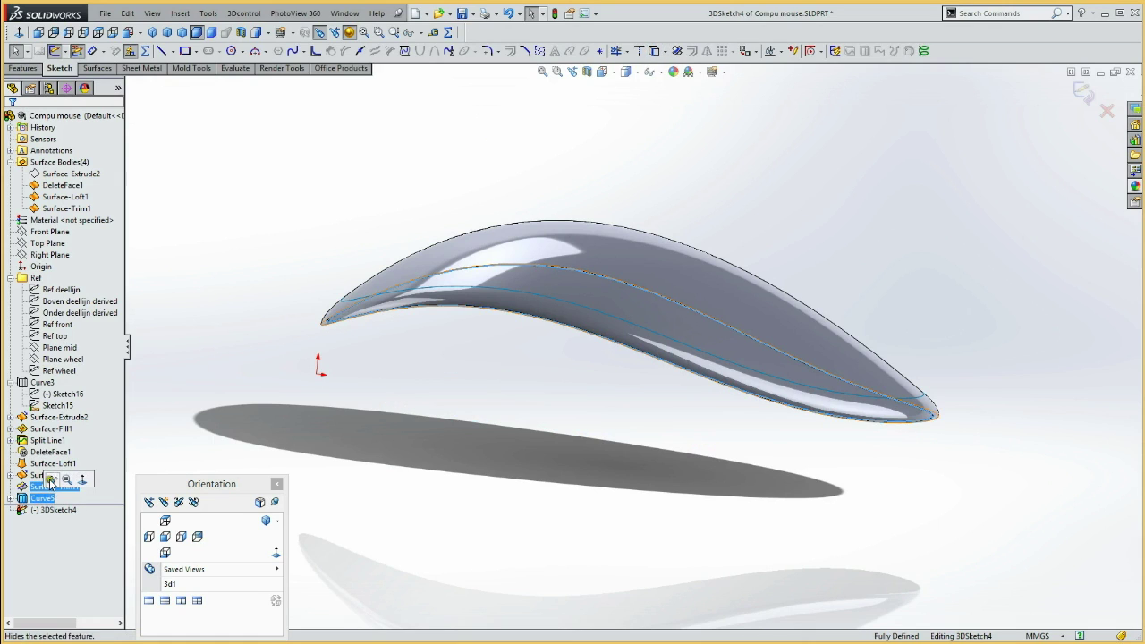
{"action": "mouse_move", "coordinate": [220, 382]}
{"action": "middle_mouse_down"}
{"action": "mouse_move", "coordinate": [224, 329]}
{"action": "mouse_move", "coordinate": [230, 347]}
{"action": "middle_mouse_up"}
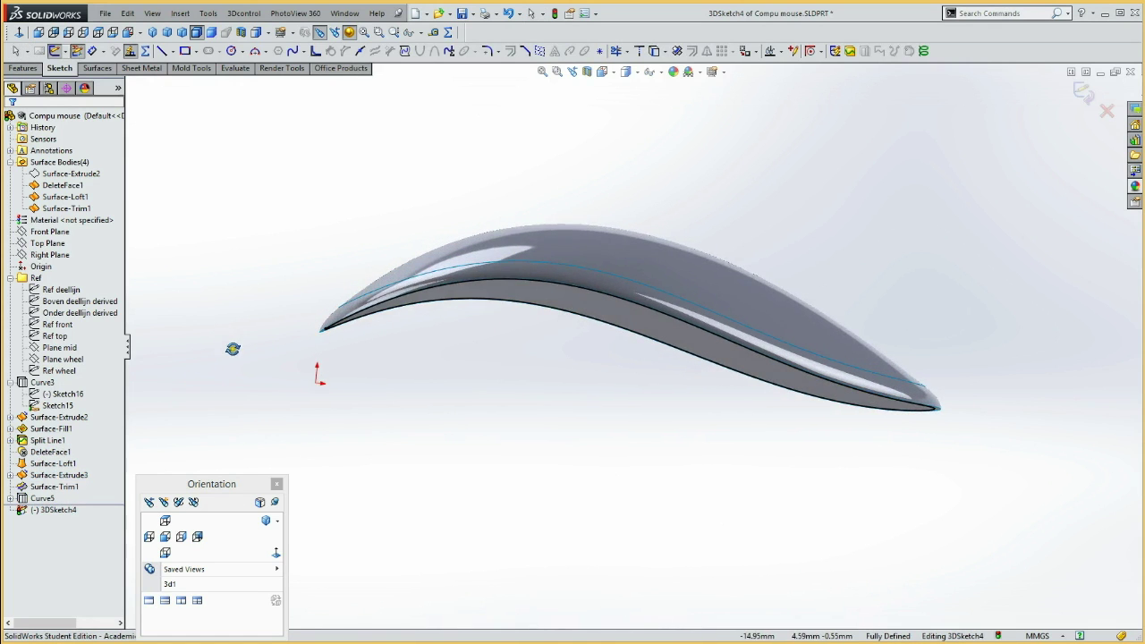
{"action": "left_click", "coordinate": [165, 536]}
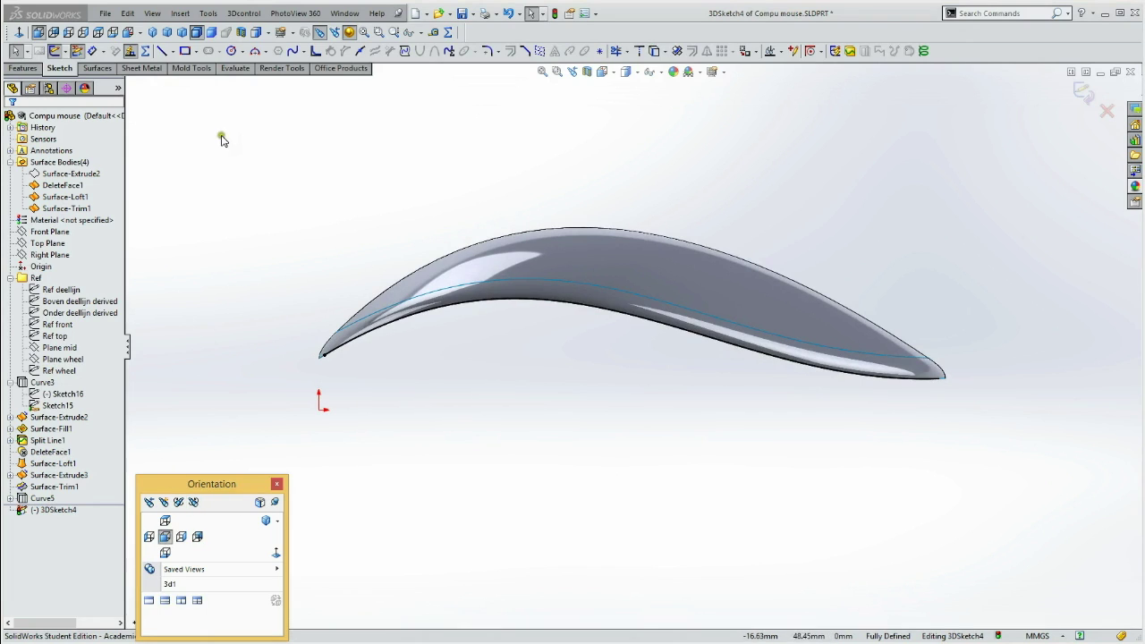
{"action": "left_click", "coordinate": [87, 71]}
{"action": "left_click", "coordinate": [17, 51]}
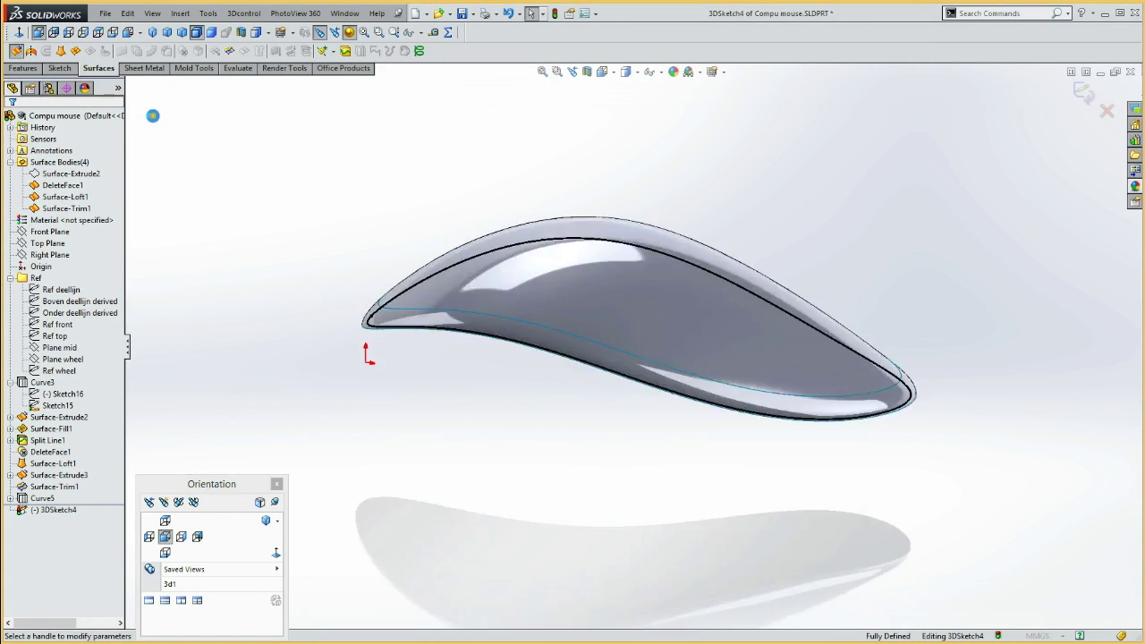
Extrude 3DSketch4 downward along the Top Plane direction, 10 mm deep with 3° draft.
{"action": "left_click", "coordinate": [132, 86]}
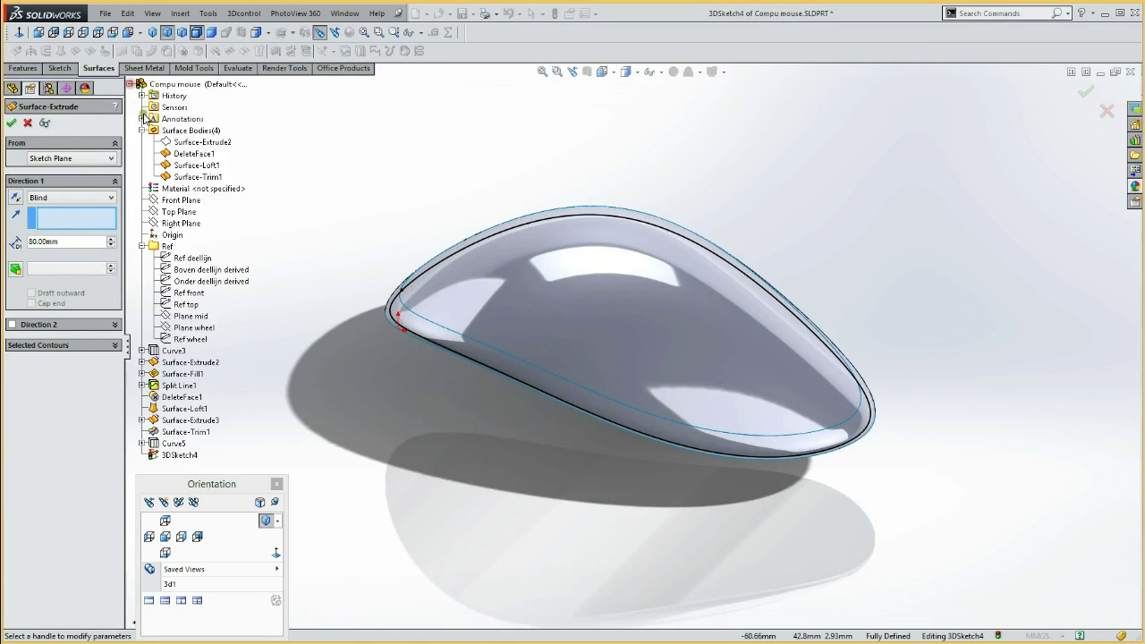
{"action": "left_click", "coordinate": [180, 213]}
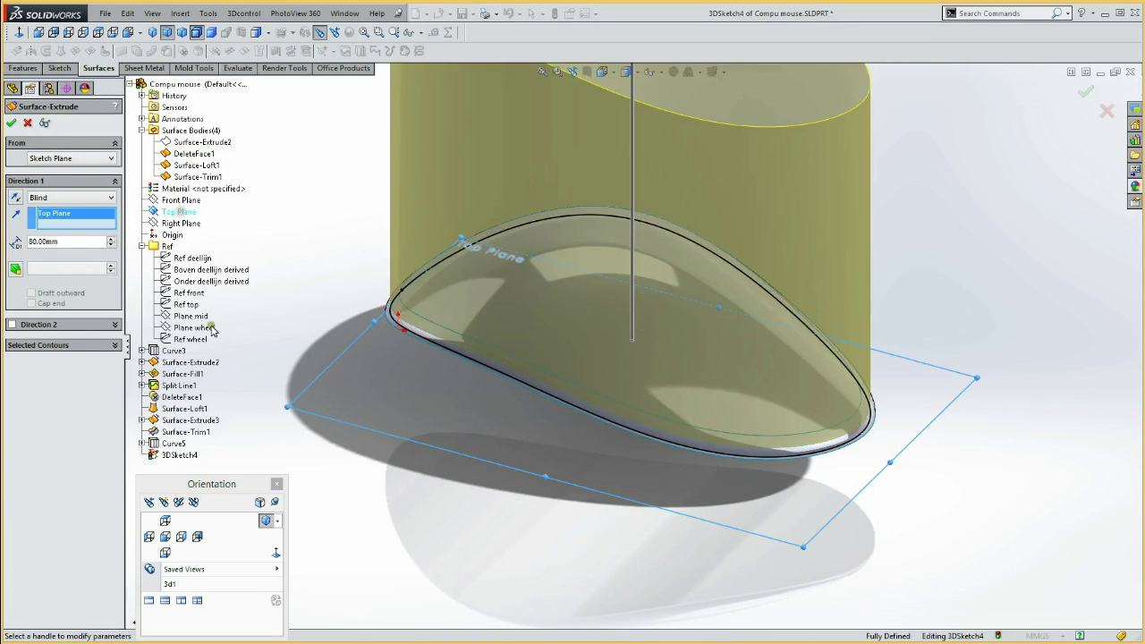
{"action": "left_click", "coordinate": [164, 536]}
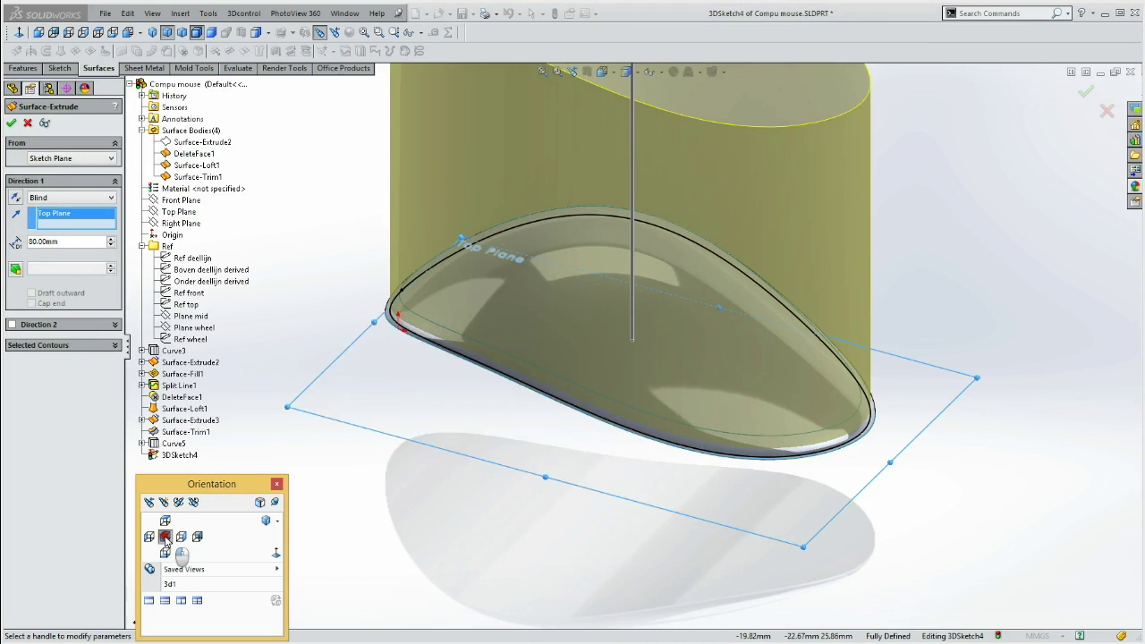
{"action": "left_click", "coordinate": [14, 216]}
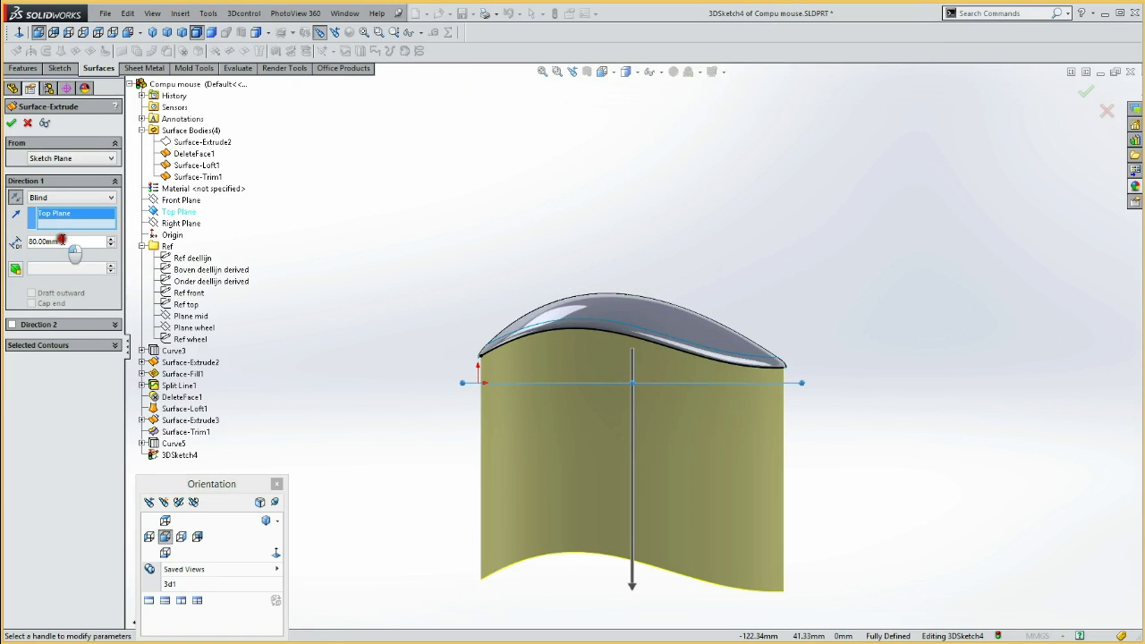
{"action": "double_click", "coordinate": [40, 240]}
{"action": "type", "text": "10"}
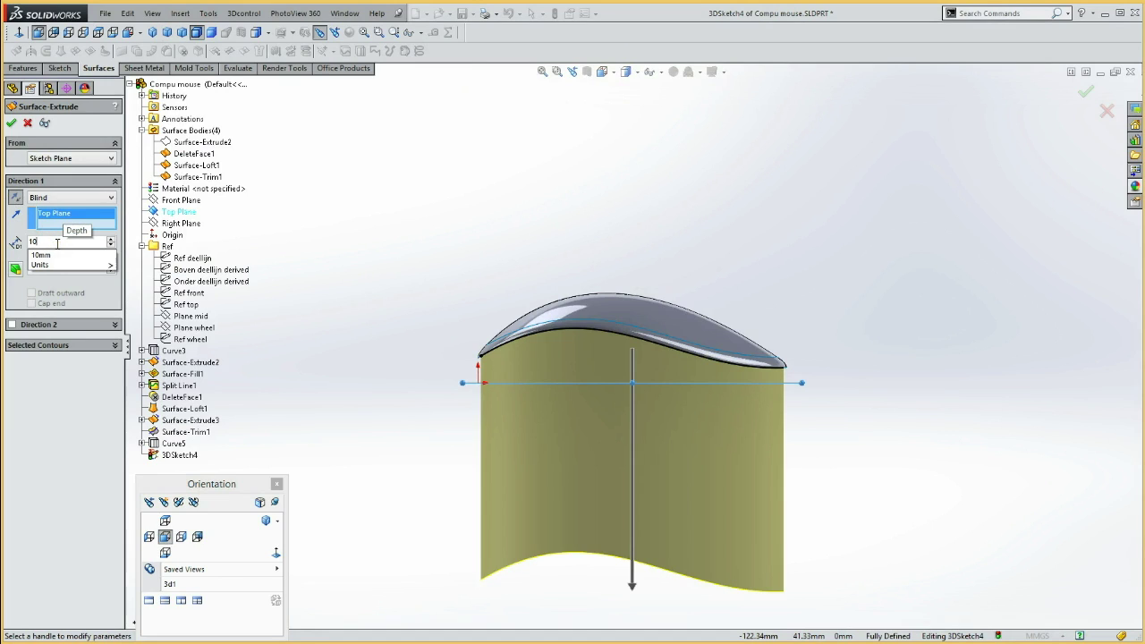
{"action": "key", "text": "Return"}
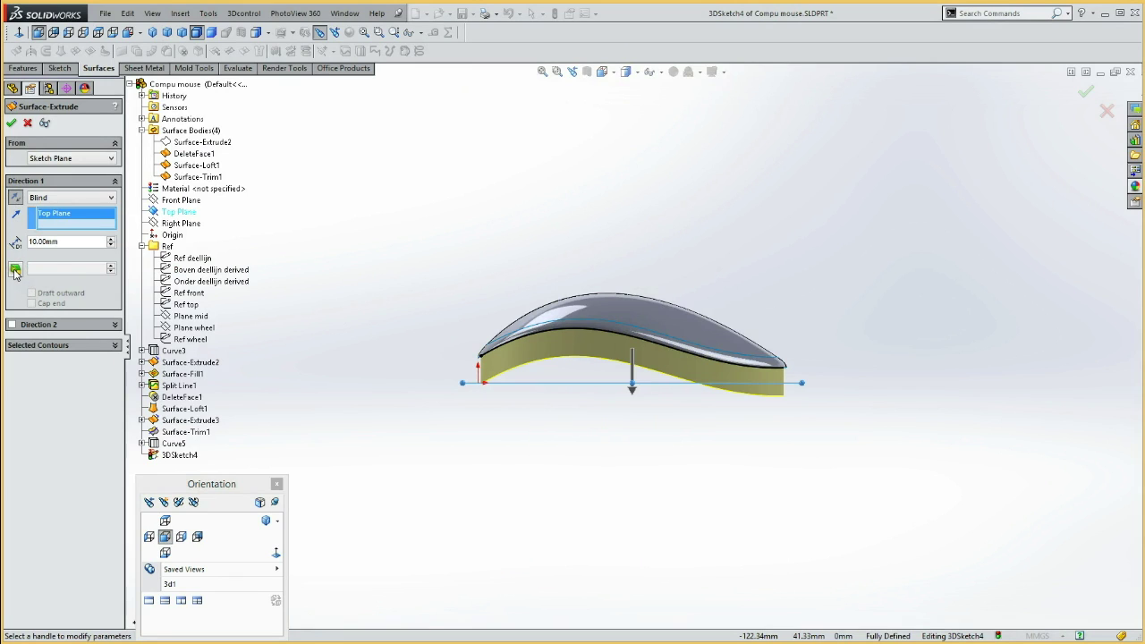
{"action": "left_click", "coordinate": [15, 271]}
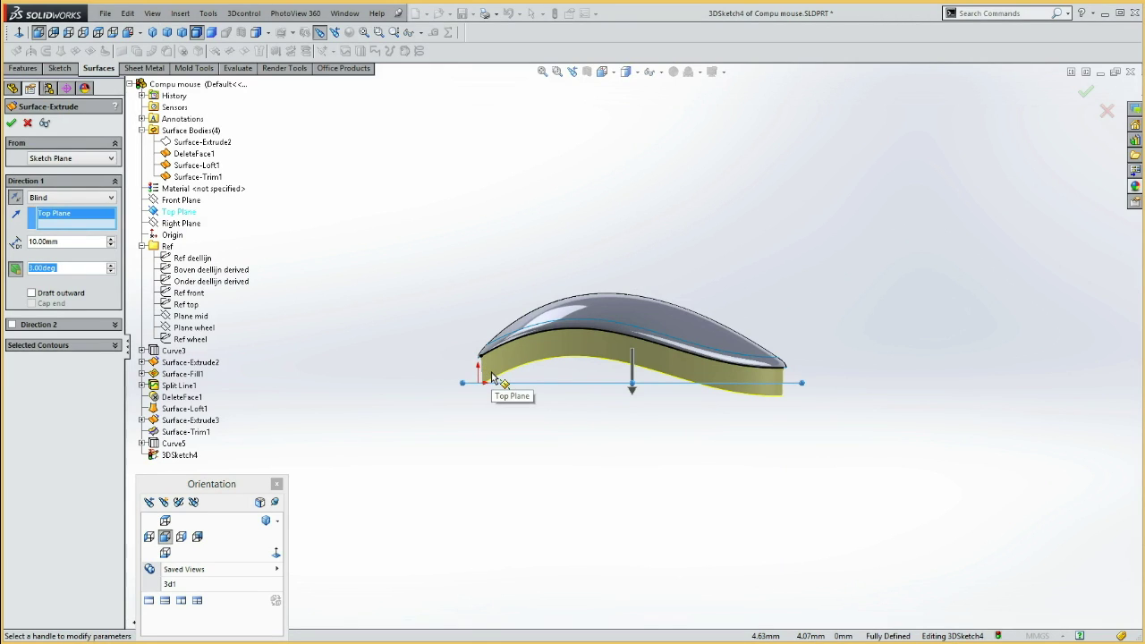
{"action": "left_click", "coordinate": [11, 124]}
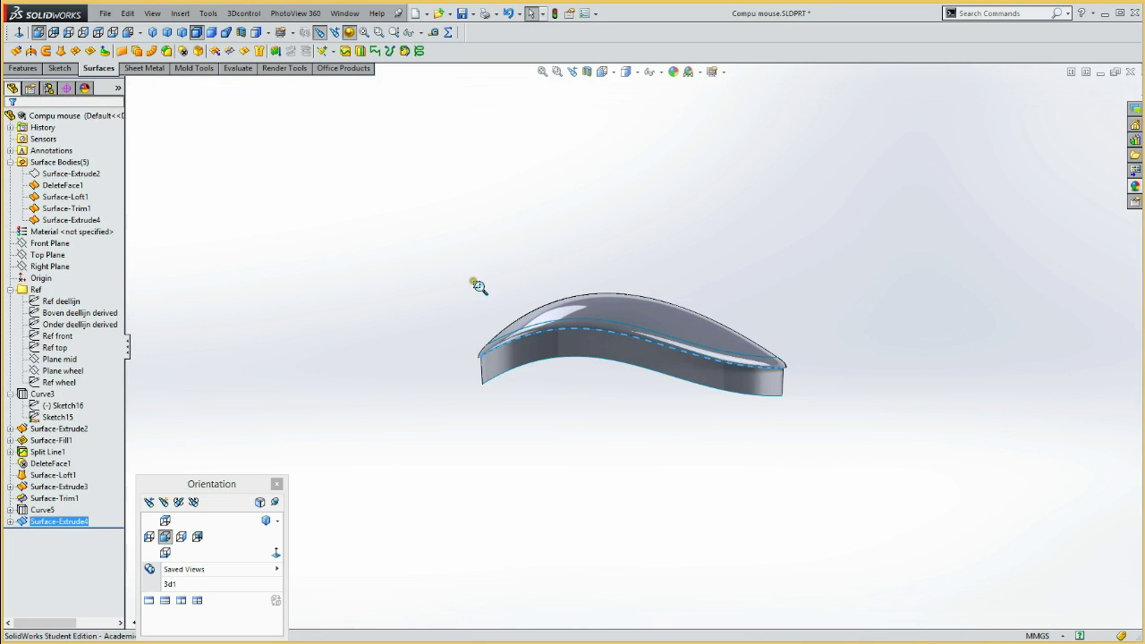
{"action": "left_click_drag", "start_coordinate": [452, 266], "coordinate": [850, 452]}
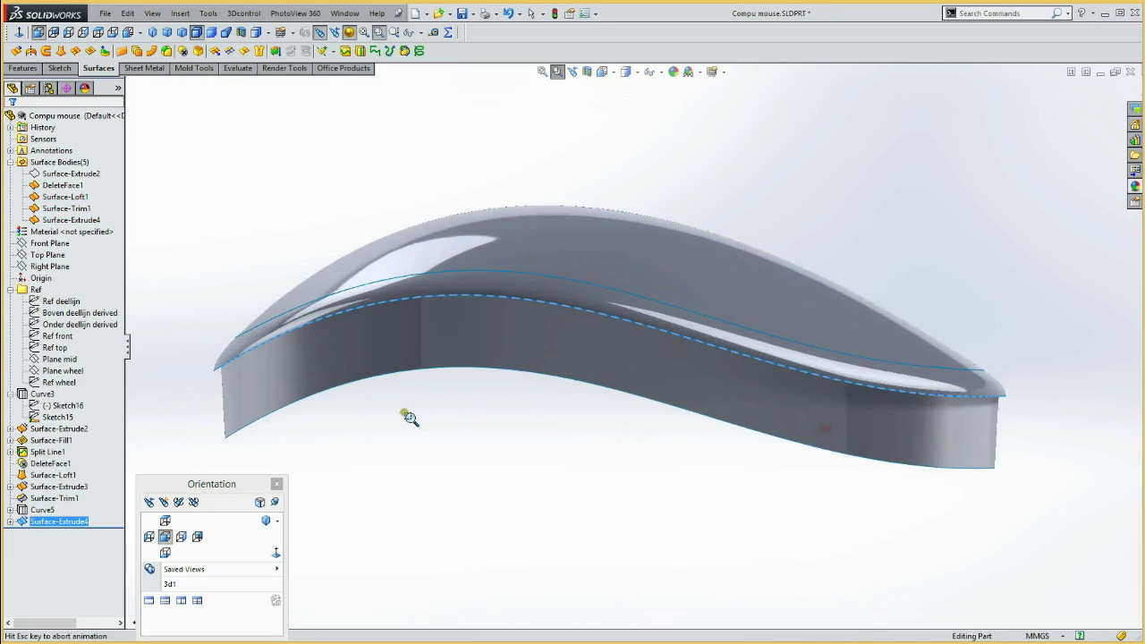
{"action": "key", "text": "Escape"}
{"action": "key", "text": "Escape"}
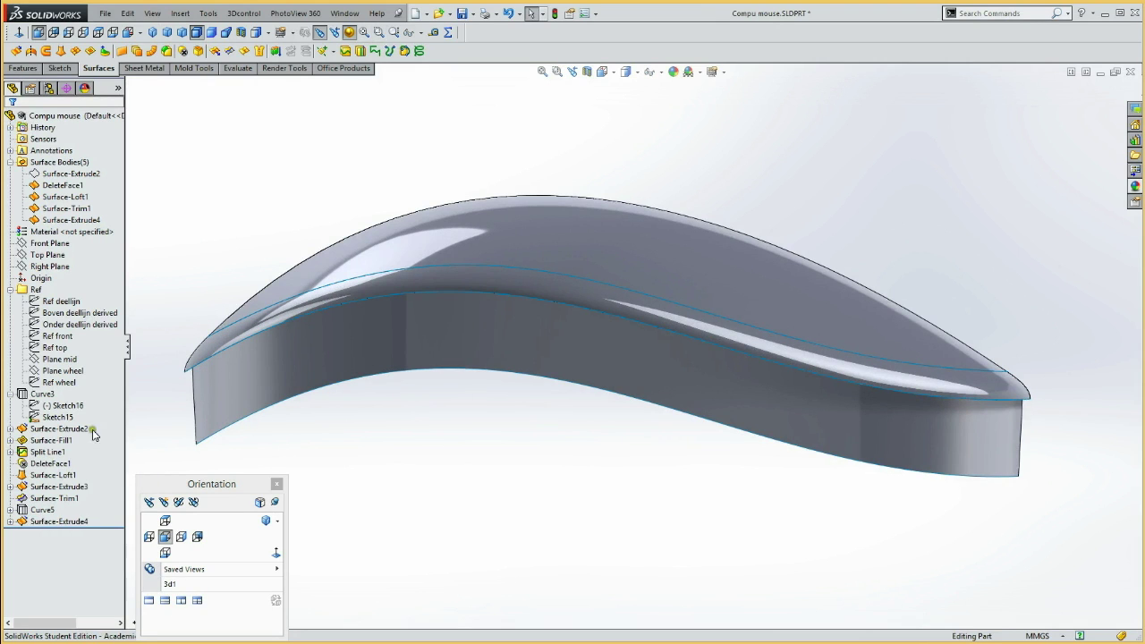
Show the Ref front sketch and convert the mouse's top-shell edge into Sketch23 on the Front Plane.
{"action": "left_click", "coordinate": [57, 336]}
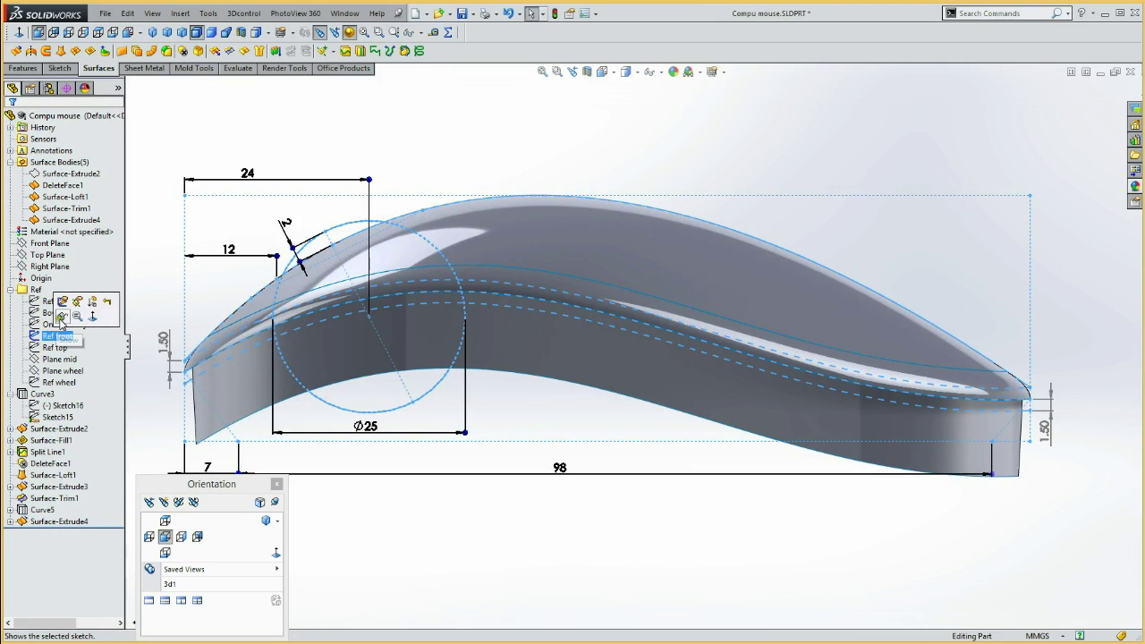
{"action": "left_click", "coordinate": [62, 316]}
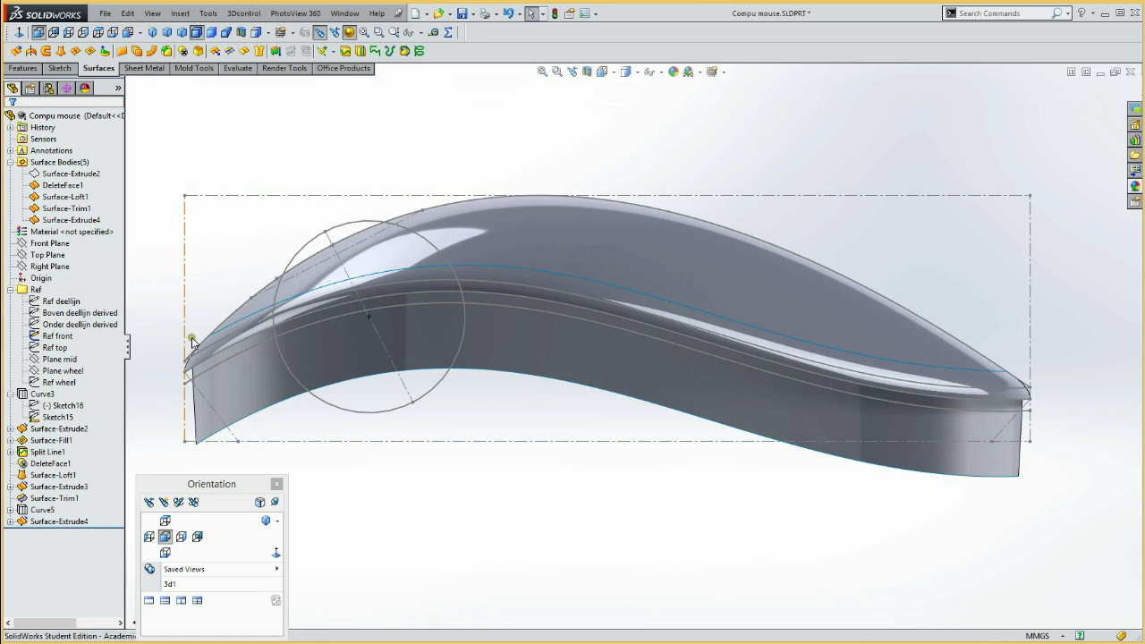
{"action": "left_click", "coordinate": [49, 243]}
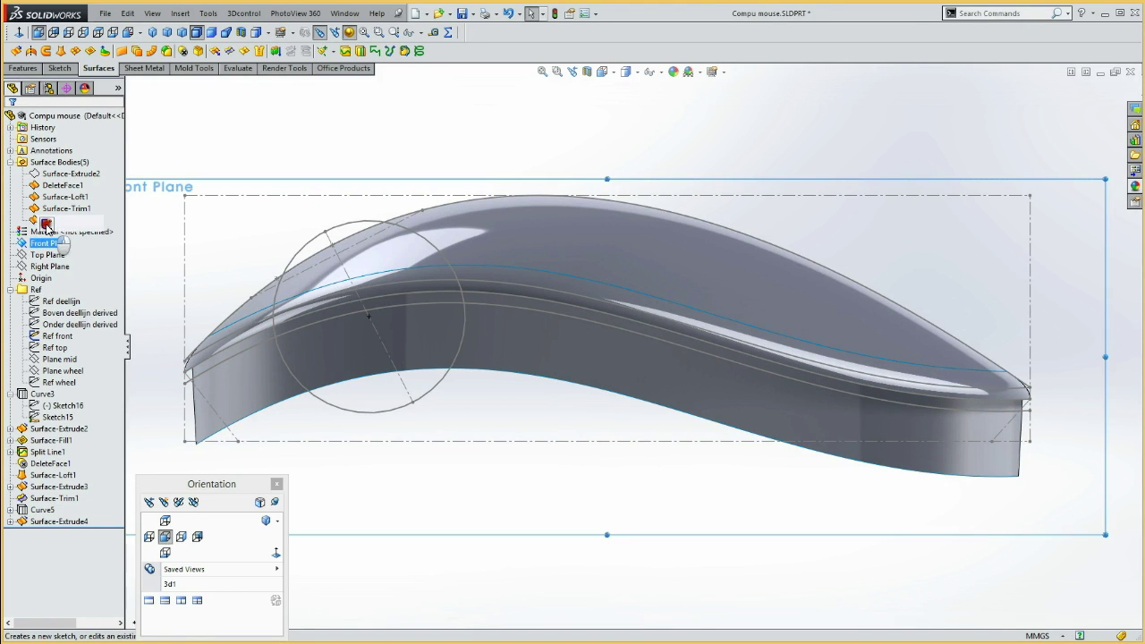
{"action": "left_click", "coordinate": [49, 222]}
{"action": "left_click", "coordinate": [211, 366]}
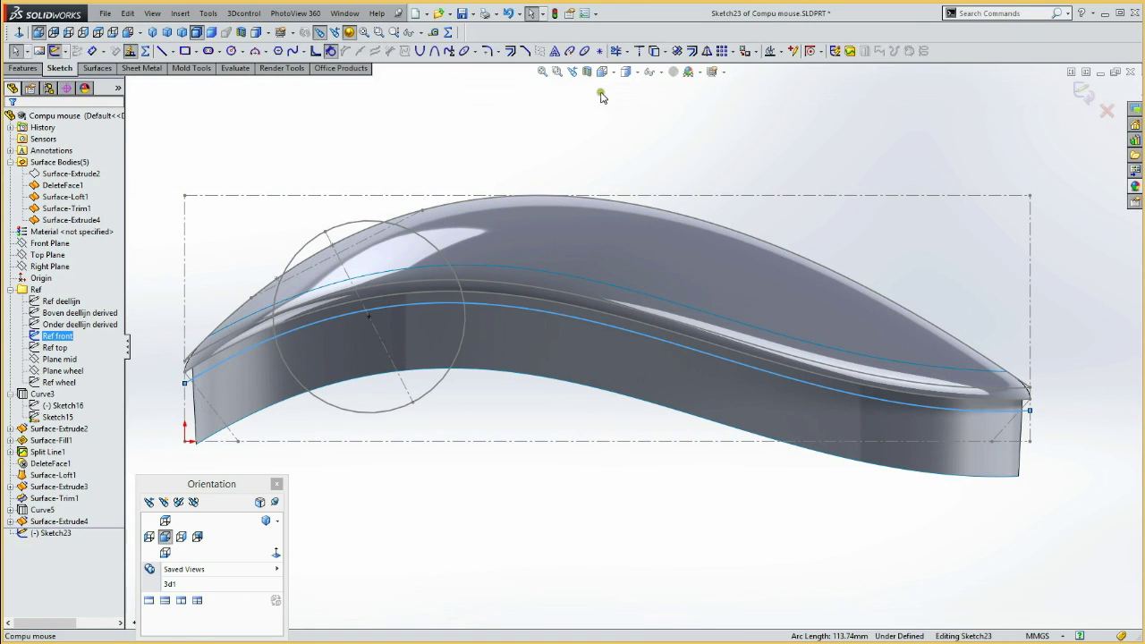
{"action": "left_click", "coordinate": [658, 51]}
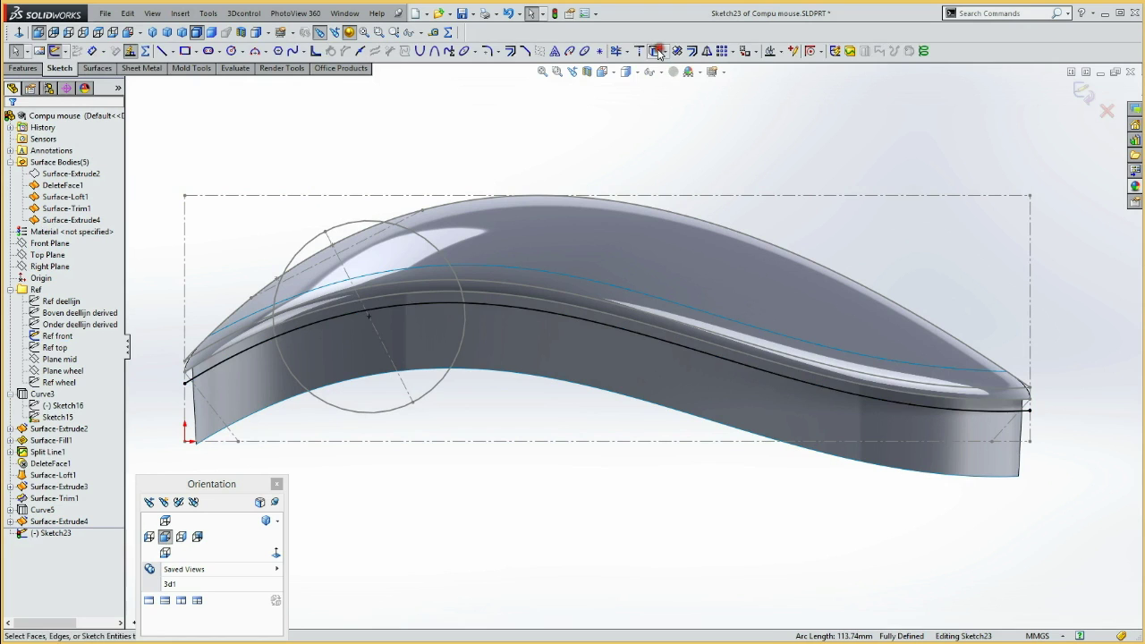
Start a surface extrusion of Sketch23 with a Mid Plane end condition.
{"action": "left_click", "coordinate": [98, 68]}
{"action": "left_click", "coordinate": [17, 51]}
{"action": "left_click", "coordinate": [70, 197]}
{"action": "left_click", "coordinate": [49, 252]}
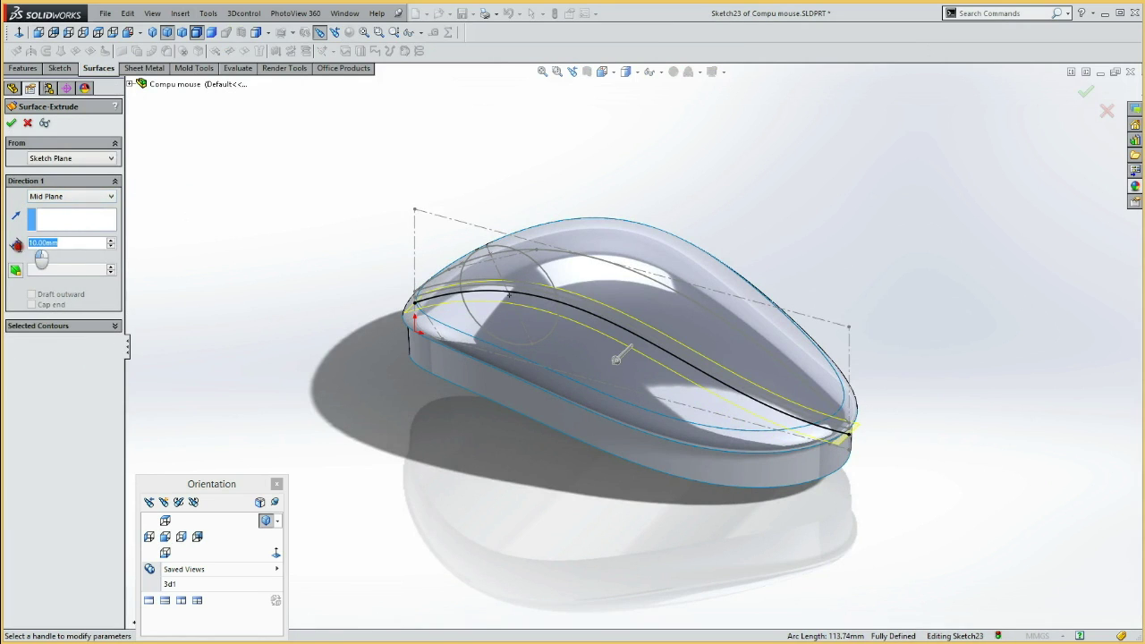
Extrude Sketch23 80 mm at Mid Plane into Surface-Extrude5 cutting through the mouse.
{"action": "type", "text": "80"}
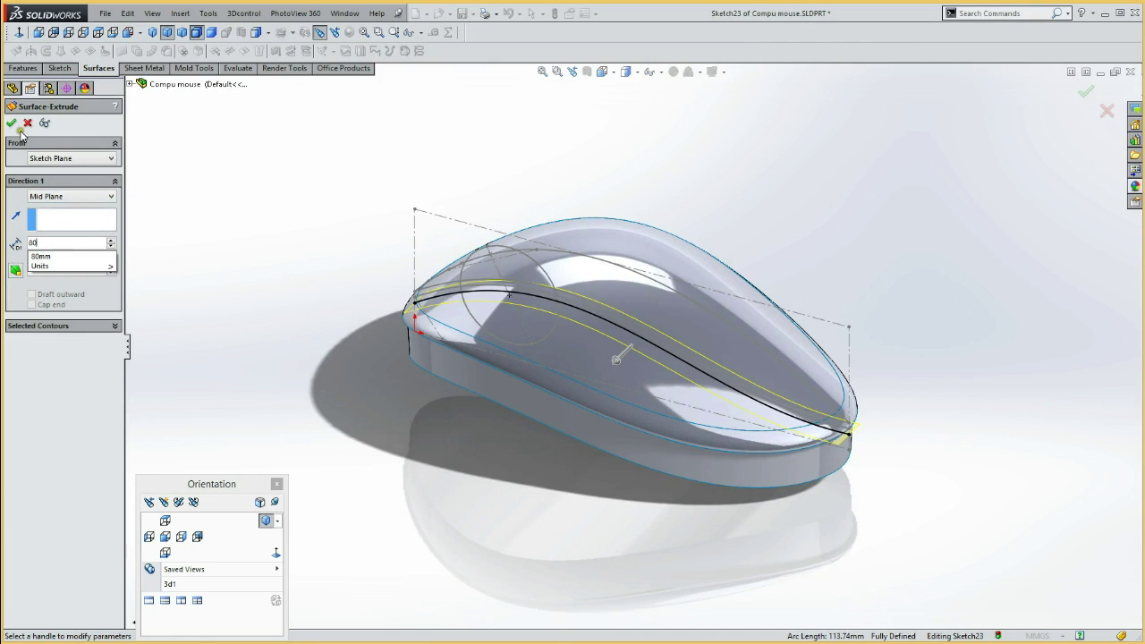
{"action": "key", "text": "Return"}
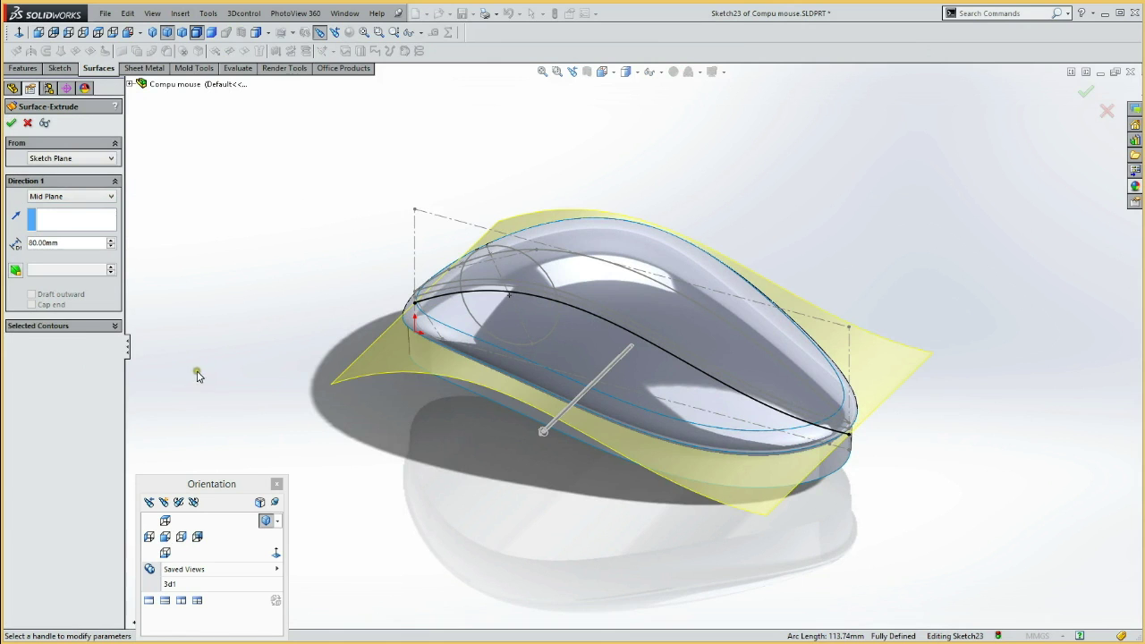
{"action": "left_click", "coordinate": [12, 124]}
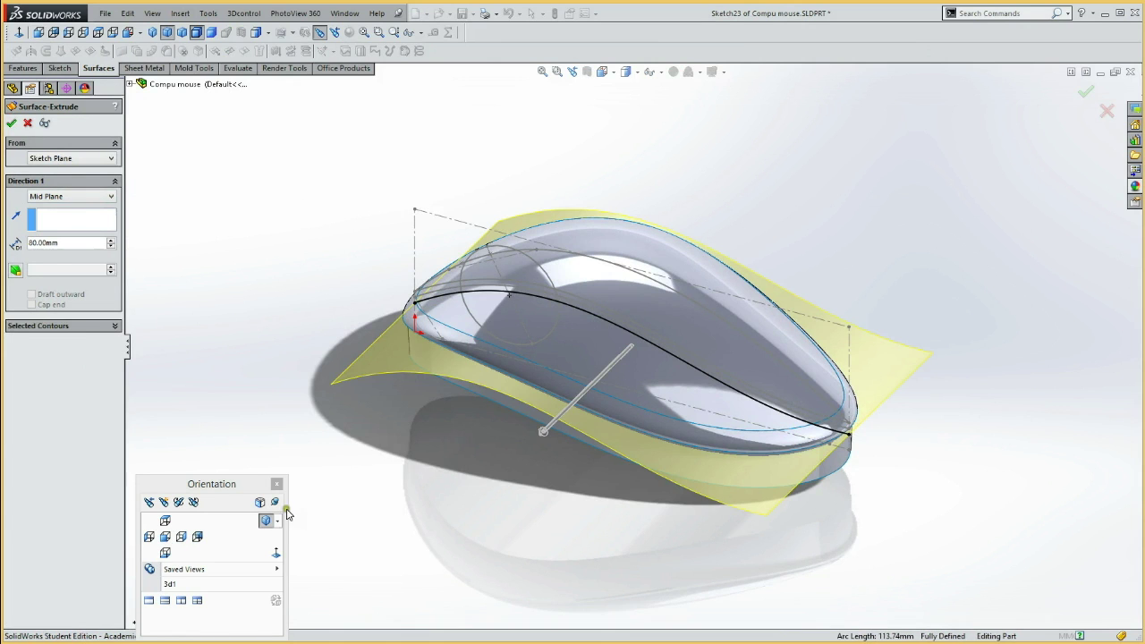
{"action": "mouse_move", "coordinate": [340, 460]}
{"action": "middle_mouse_down"}
{"action": "mouse_move", "coordinate": [348, 294]}
{"action": "mouse_move", "coordinate": [343, 378]}
{"action": "middle_mouse_up"}
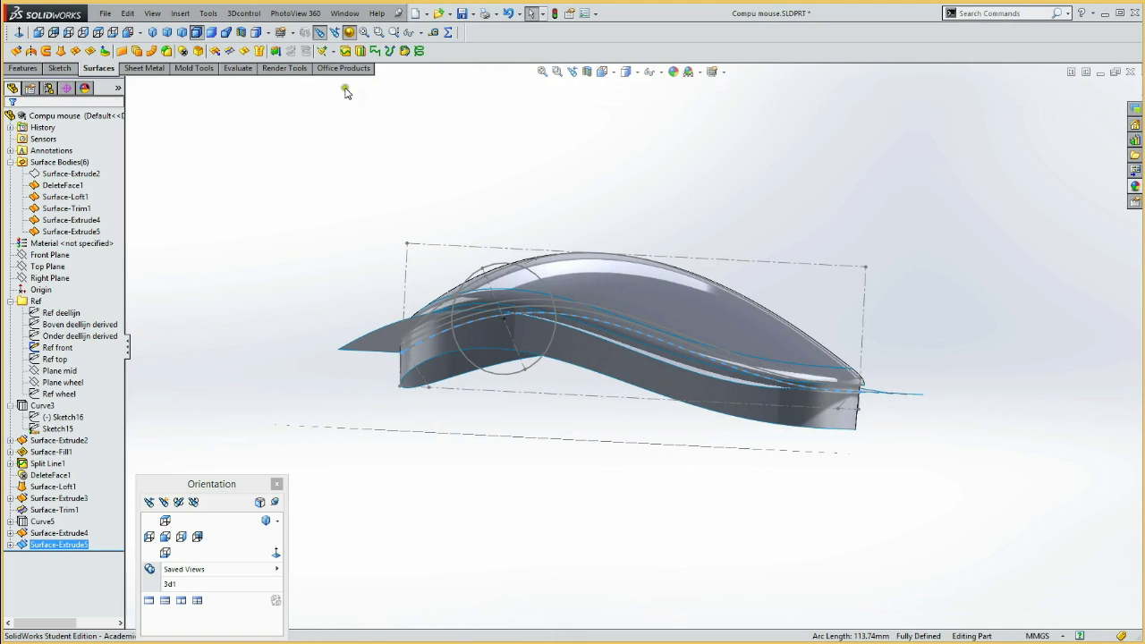
Mutually trim Surface-Extrude4 and Surface-Extrude5, removing both overhanging surface pieces.
{"action": "left_click", "coordinate": [230, 51]}
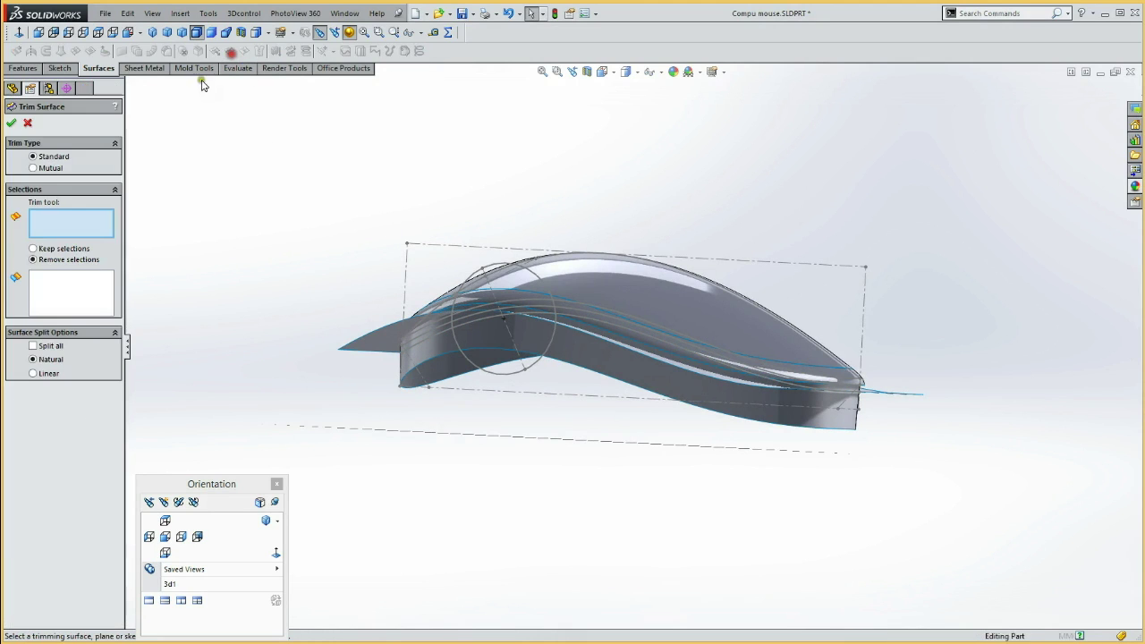
{"action": "left_click", "coordinate": [34, 169]}
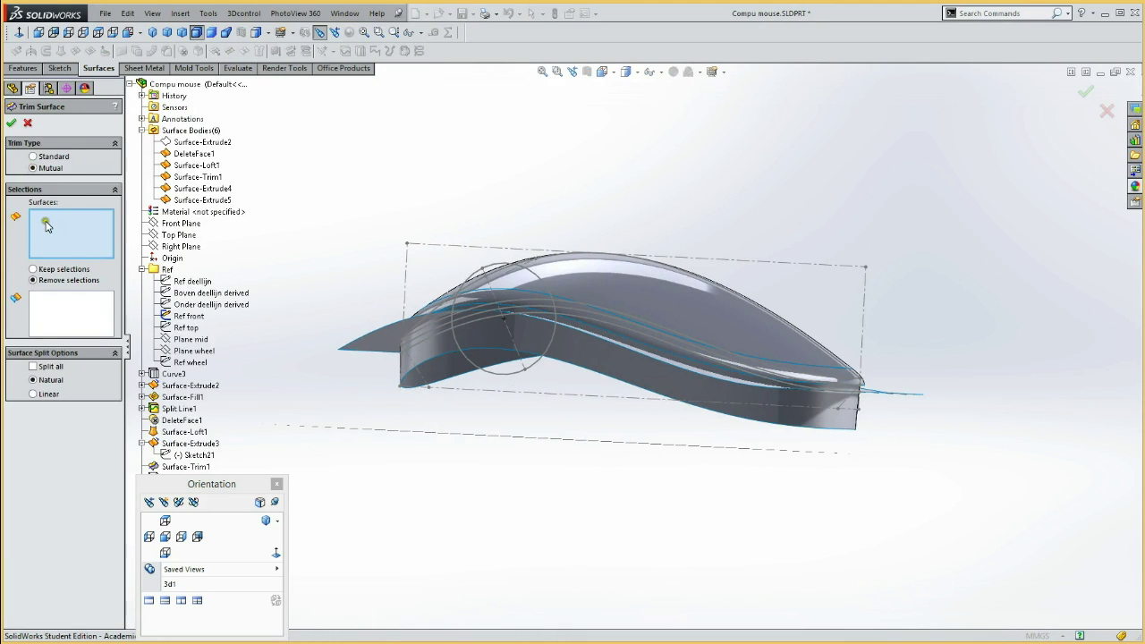
{"action": "left_click", "coordinate": [418, 347]}
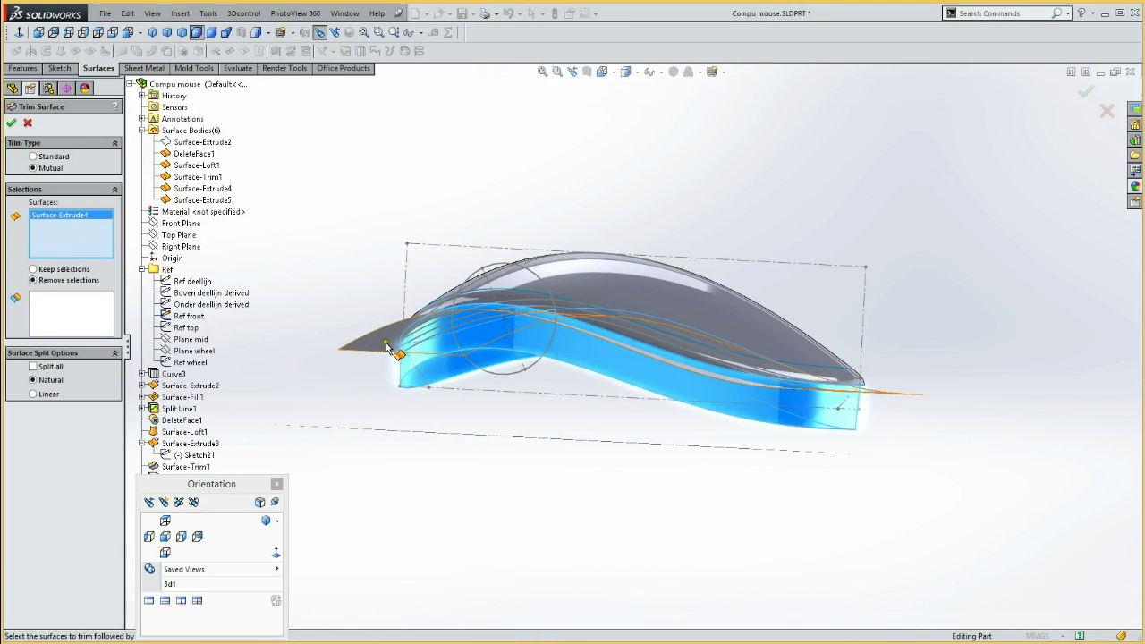
{"action": "left_click", "coordinate": [383, 345]}
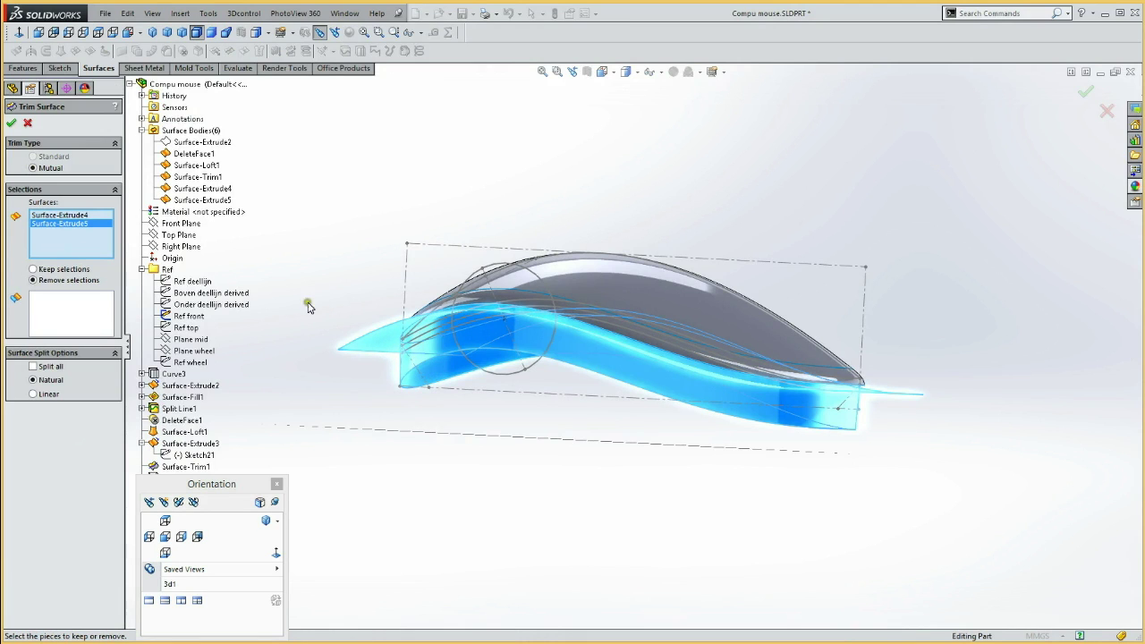
{"action": "left_click", "coordinate": [53, 307]}
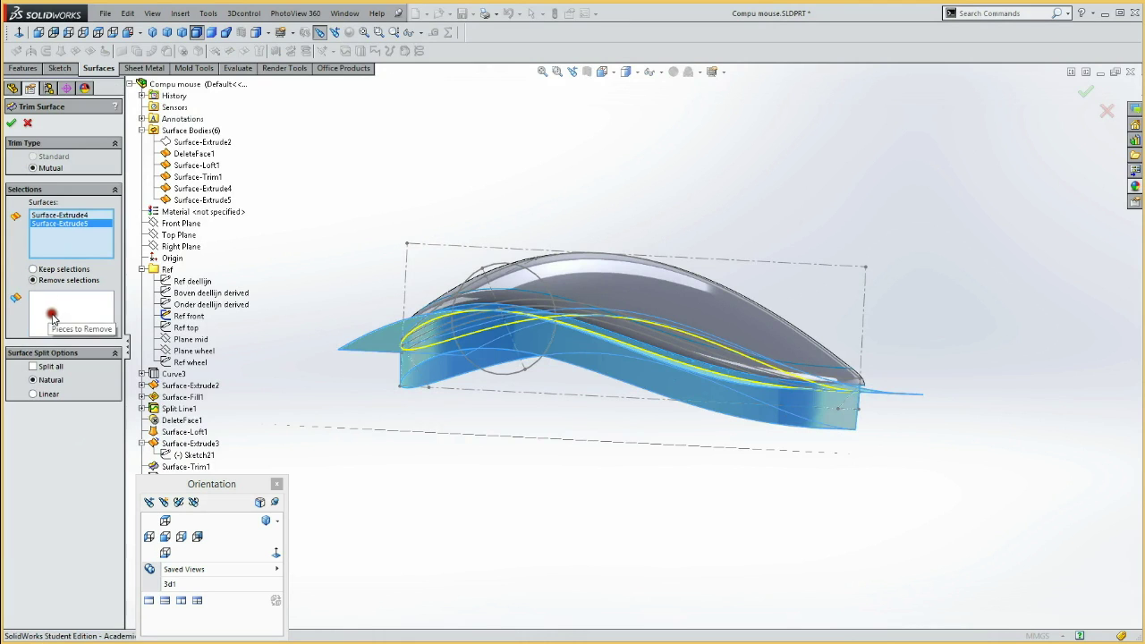
{"action": "left_click", "coordinate": [402, 373]}
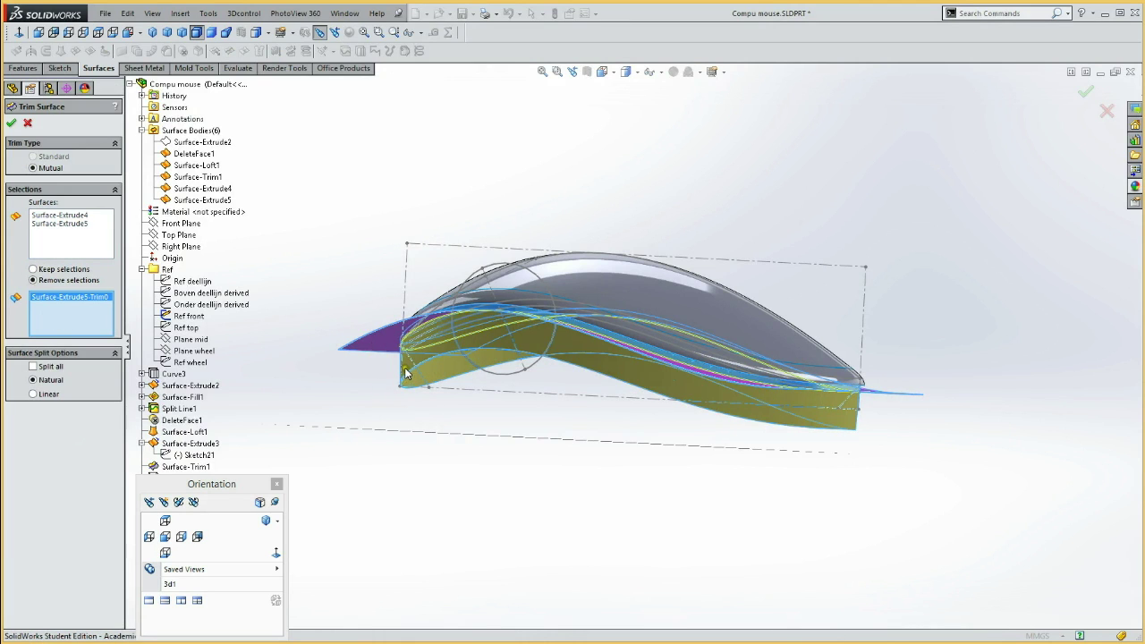
{"action": "left_click", "coordinate": [405, 374]}
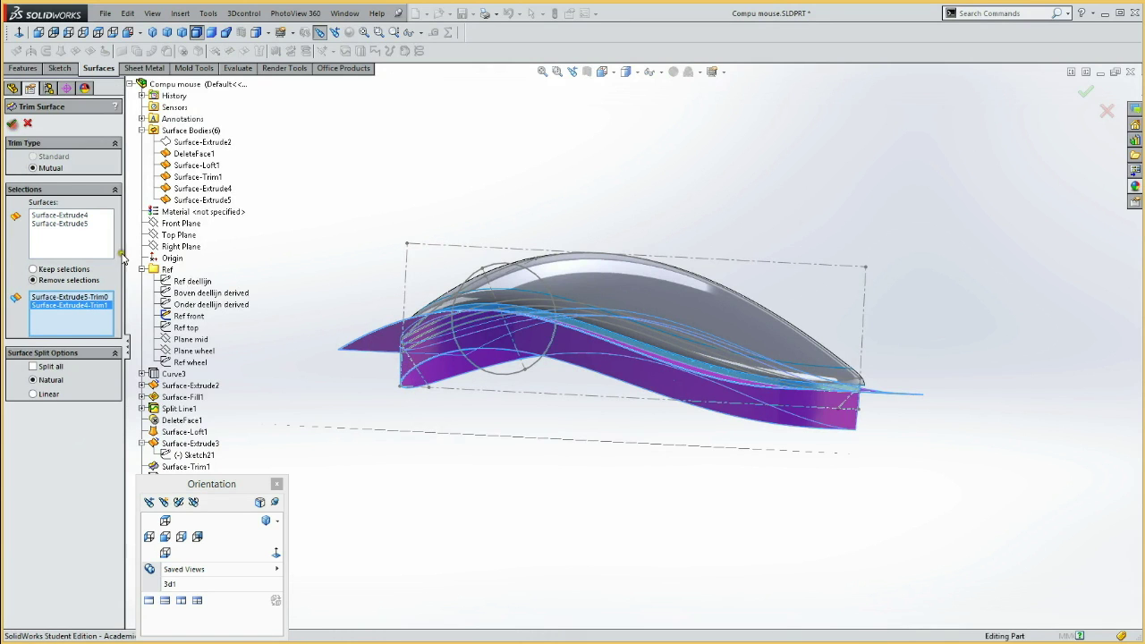
{"action": "left_click", "coordinate": [11, 124]}
{"action": "mouse_move", "coordinate": [291, 273]}
{"action": "middle_mouse_down"}
{"action": "mouse_move", "coordinate": [299, 211]}
{"action": "mouse_move", "coordinate": [373, 288]}
{"action": "mouse_move", "coordinate": [316, 220]}
{"action": "mouse_move", "coordinate": [285, 333]}
{"action": "mouse_move", "coordinate": [305, 330]}
{"action": "middle_mouse_up"}
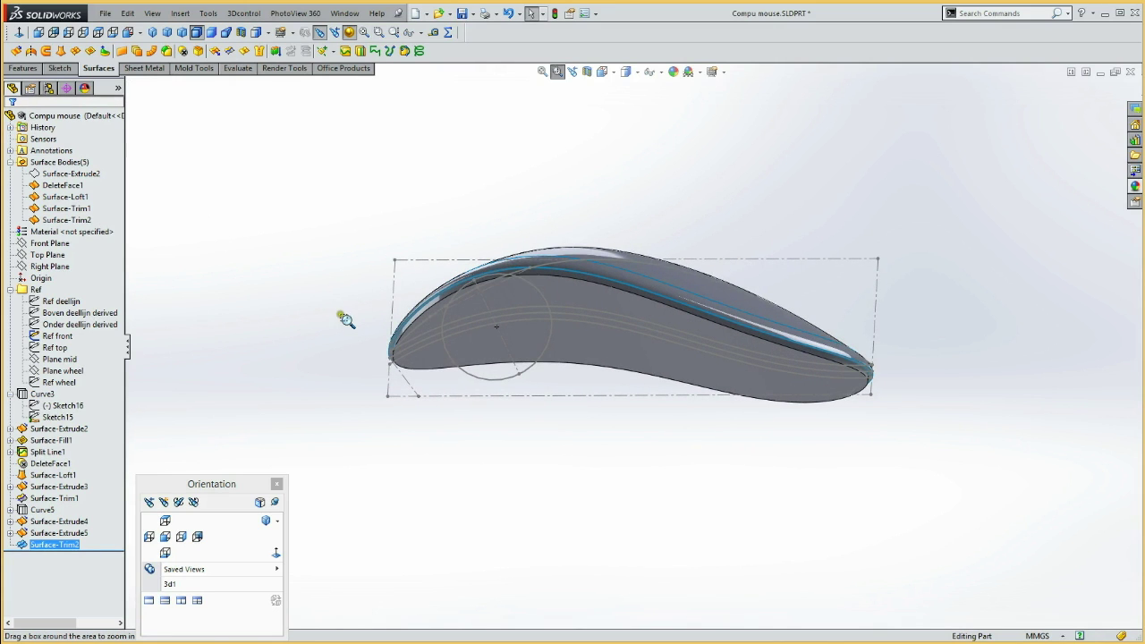
Copy the side wall and large bottom face as a 0 mm offset surface, Surface-Offset1.
{"action": "mouse_move", "coordinate": [377, 302]}
{"action": "left_mouse_down"}
{"action": "mouse_move", "coordinate": [465, 393]}
{"action": "mouse_move", "coordinate": [441, 380]}
{"action": "left_mouse_up"}
{"action": "key", "text": "Escape"}
{"action": "left_click", "coordinate": [421, 235]}
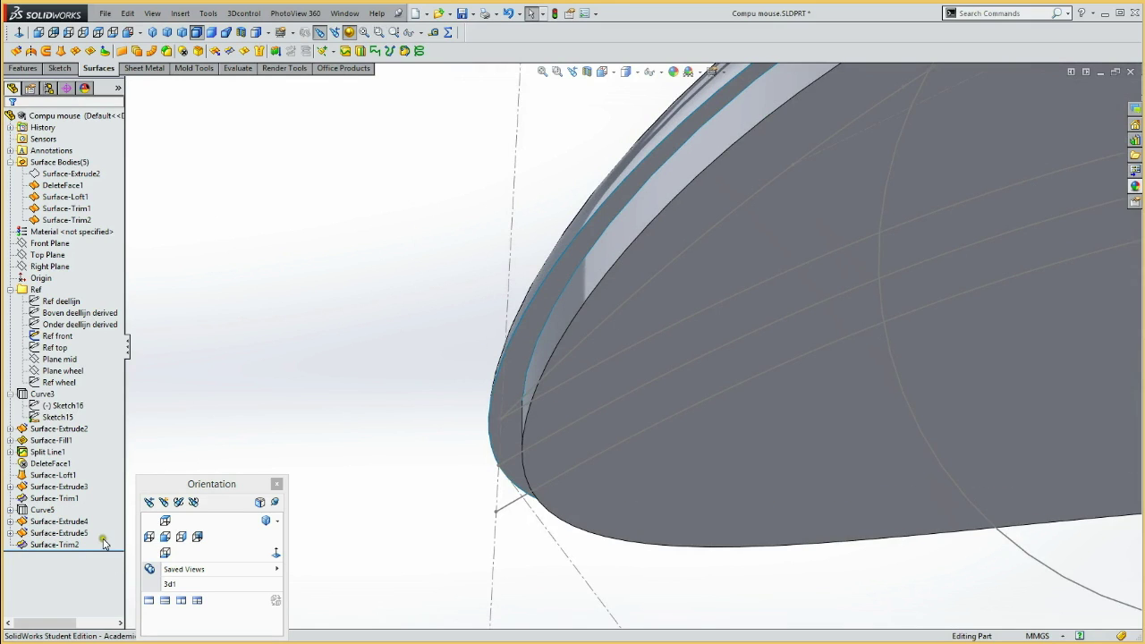
{"action": "left_click", "coordinate": [576, 299]}
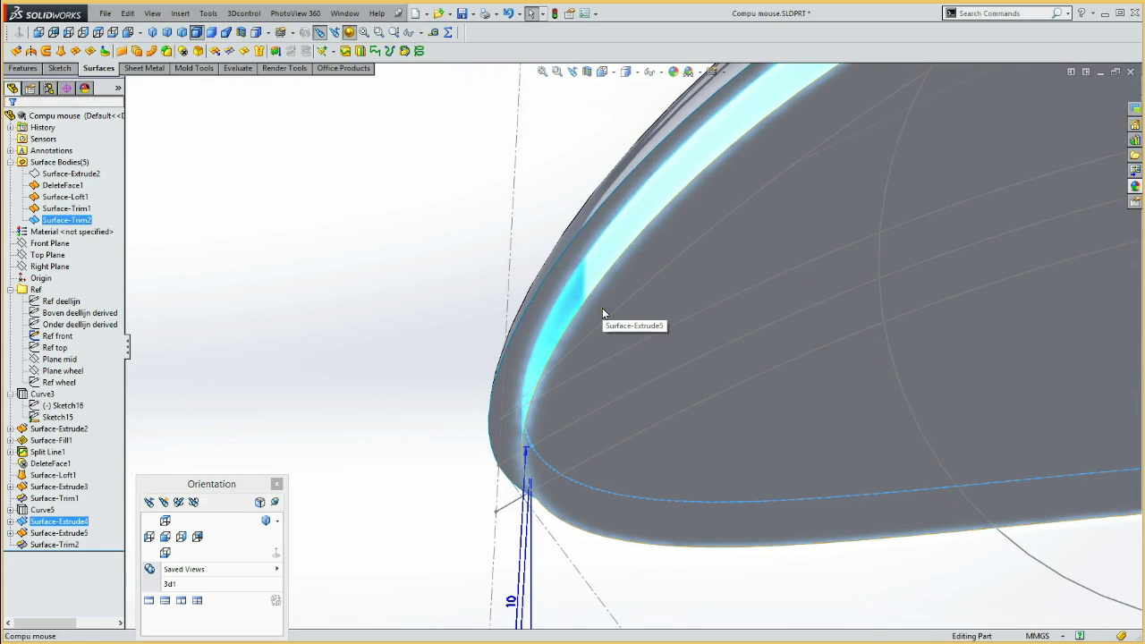
{"action": "left_click", "coordinate": [602, 308]}
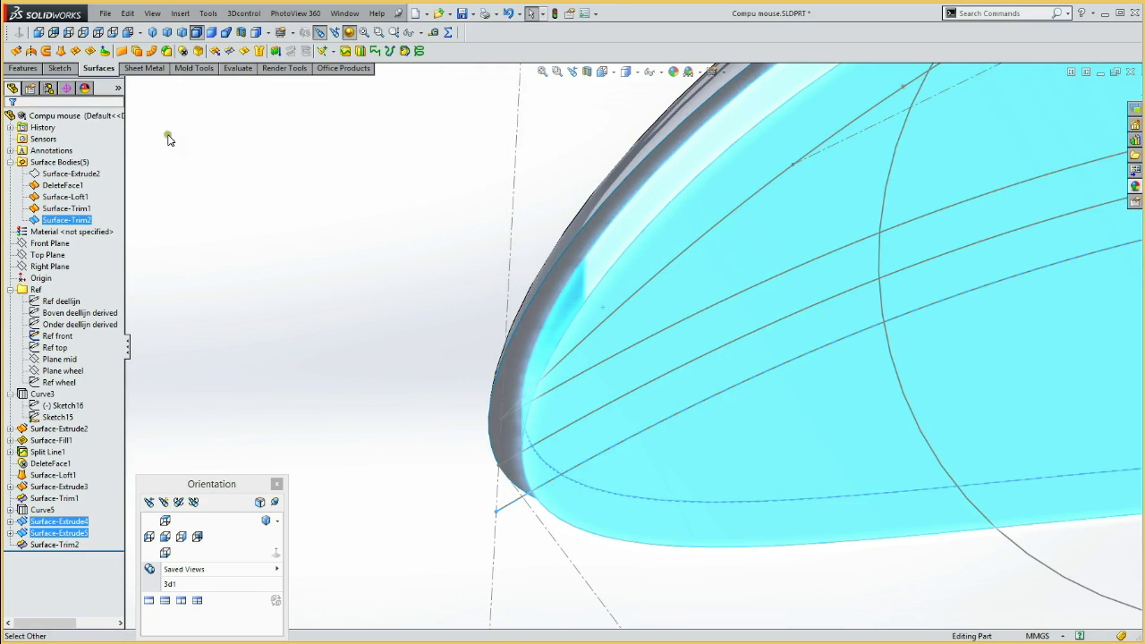
{"action": "left_click", "coordinate": [135, 51]}
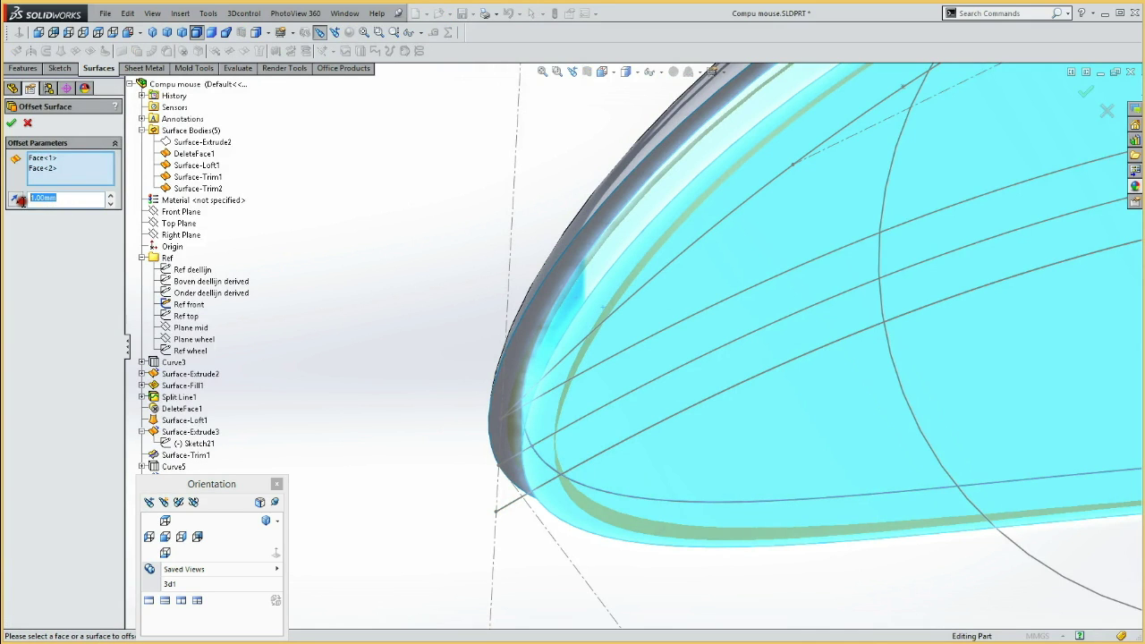
{"action": "double_click", "coordinate": [61, 197]}
{"action": "type", "text": "0"}
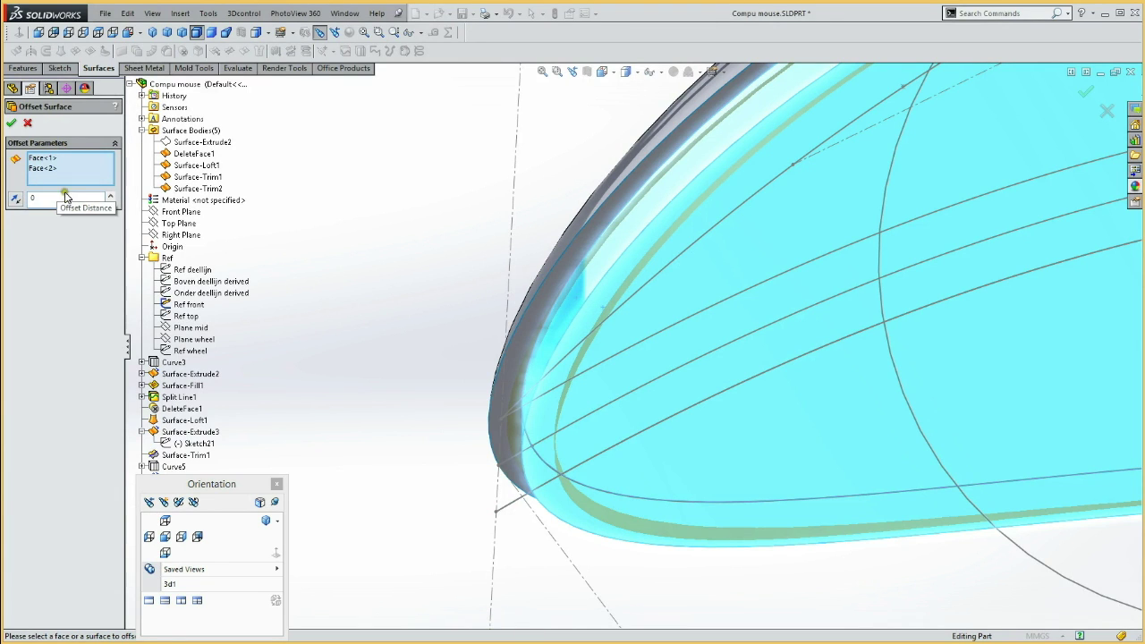
{"action": "left_click", "coordinate": [10, 122]}
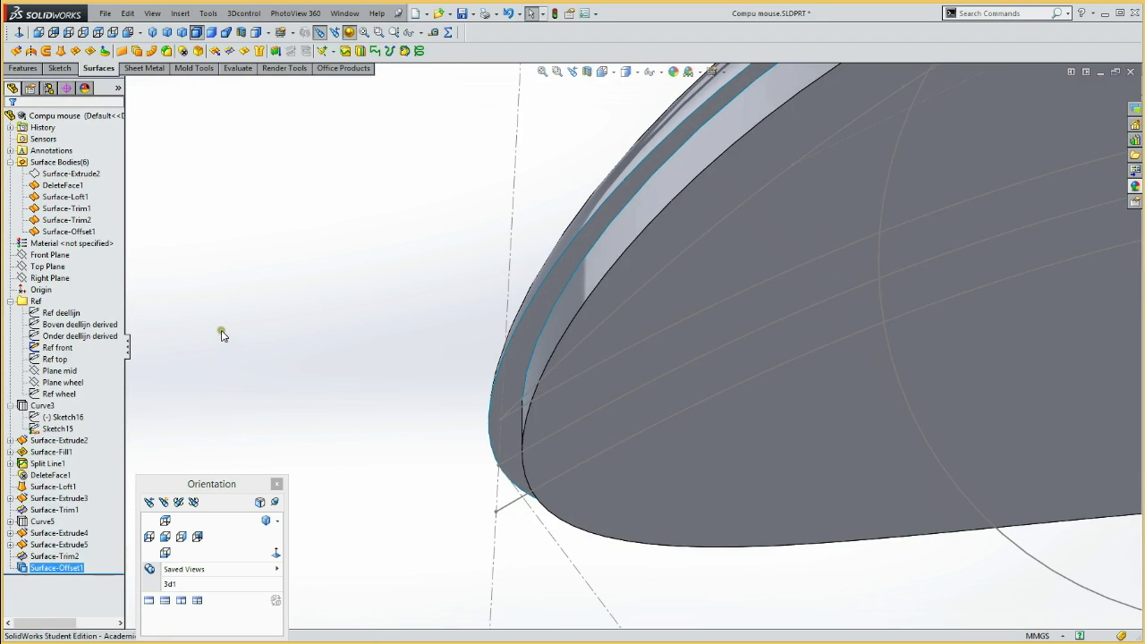
{"action": "left_click", "coordinate": [68, 232]}
Hide the Surface-Offset1 body and reorient the view to see the mouse from below.
{"action": "left_click", "coordinate": [68, 220], "text": "ctrl"}
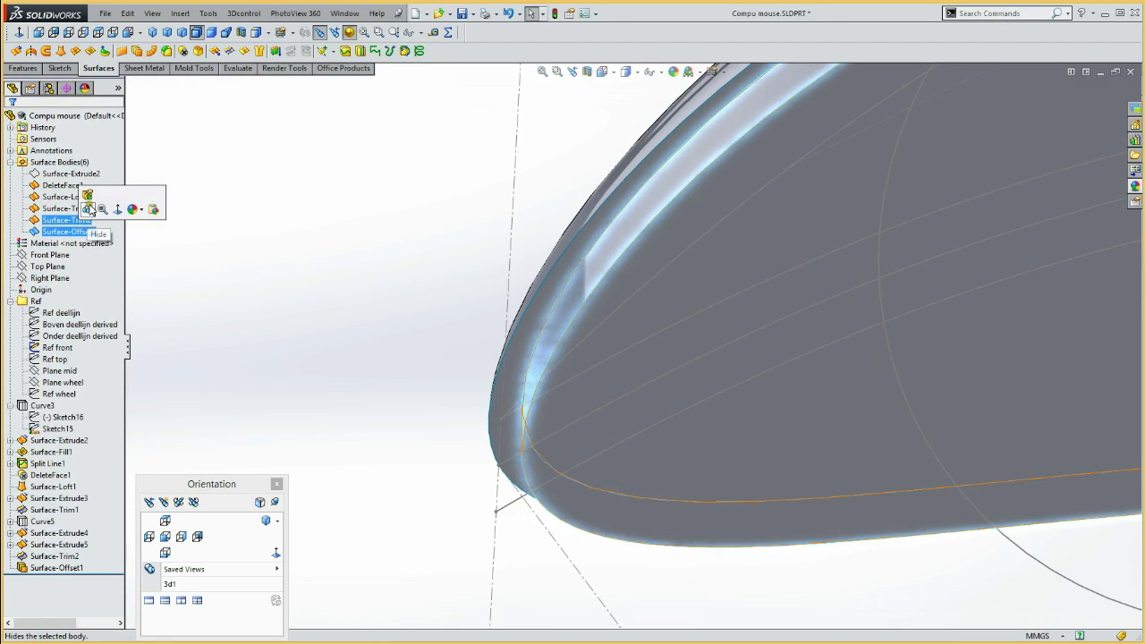
{"action": "left_click", "coordinate": [87, 211]}
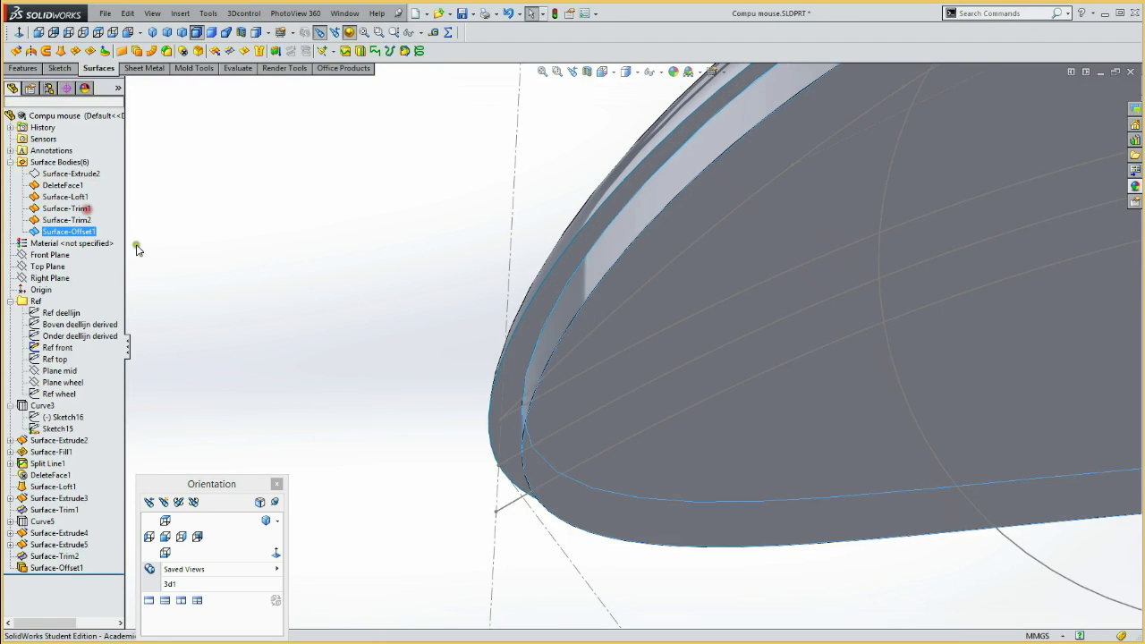
{"action": "left_click", "coordinate": [228, 290]}
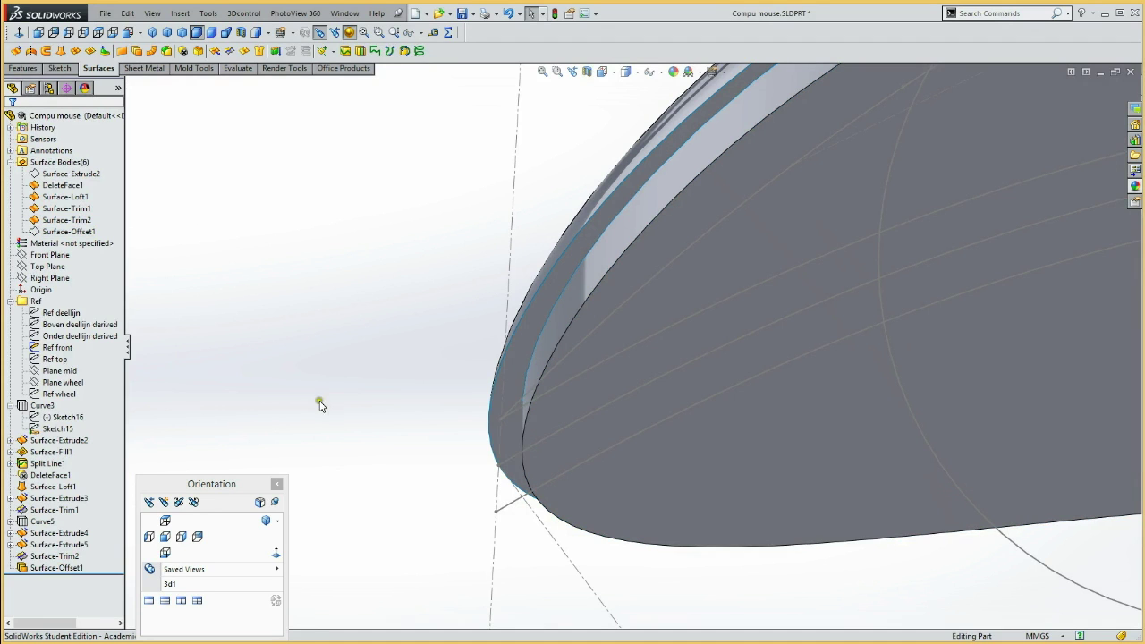
{"action": "key", "text": "f"}
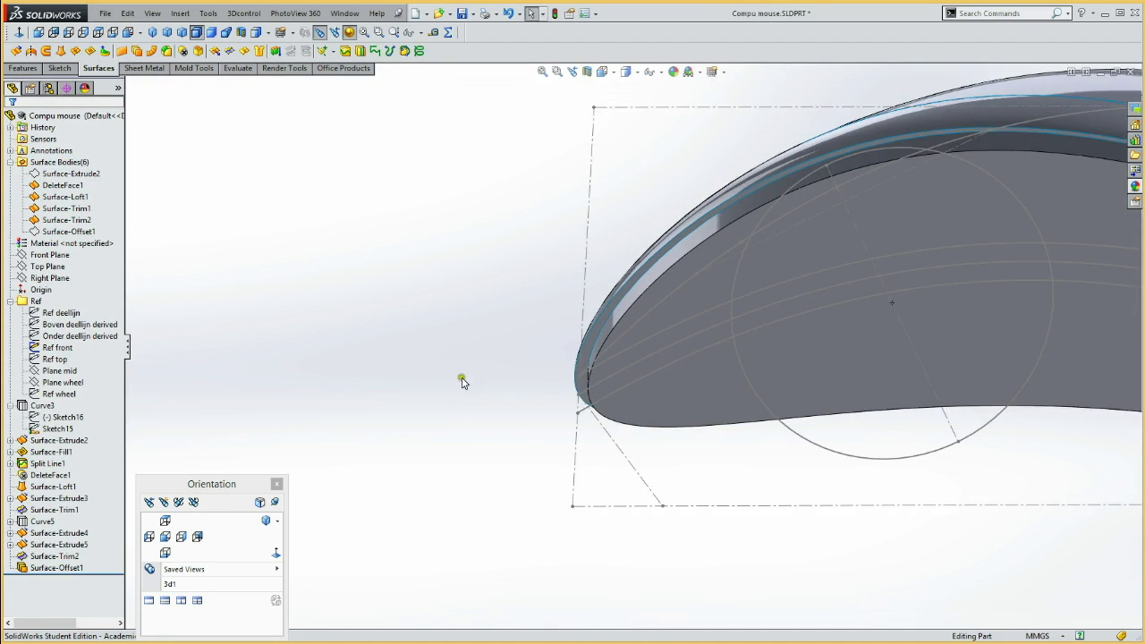
{"action": "middle_click_drag", "start_coordinate": [472, 366], "coordinate": [182, 331], "text": "ctrl"}
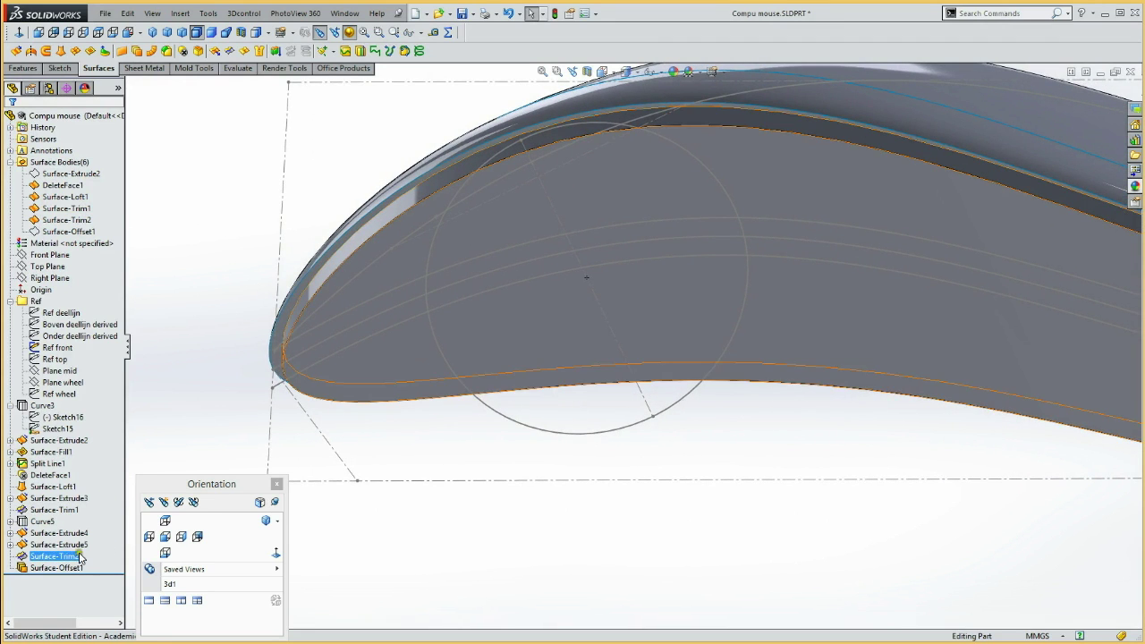
{"action": "middle_click_drag", "start_coordinate": [194, 430], "coordinate": [207, 207]}
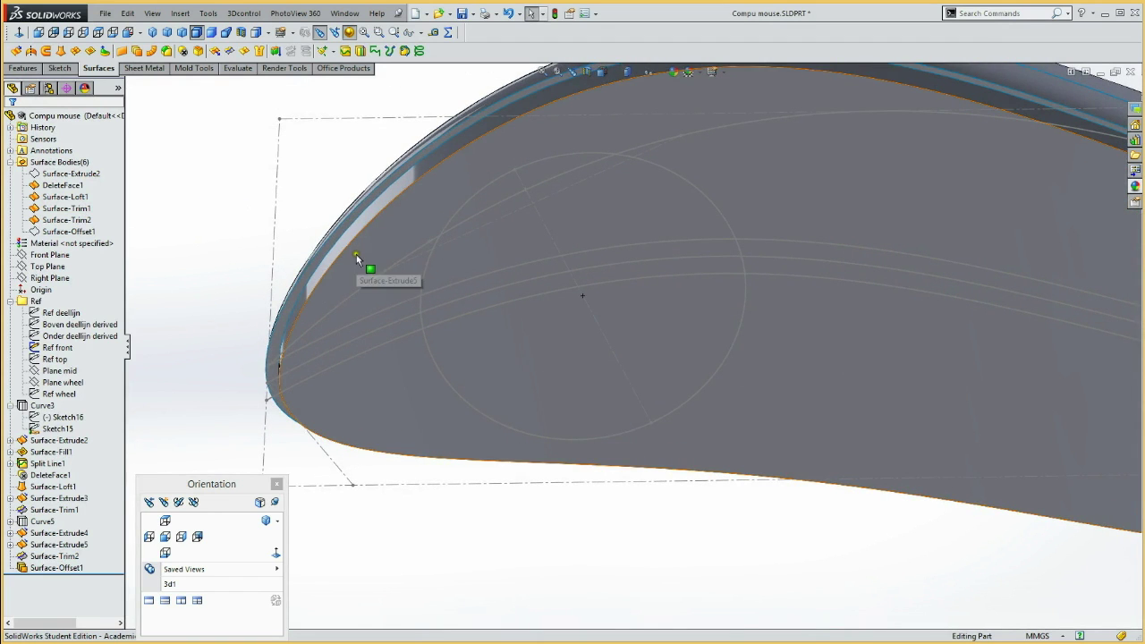
{"action": "mouse_move", "coordinate": [203, 235]}
{"action": "middle_mouse_down"}
{"action": "mouse_move", "coordinate": [187, 332]}
{"action": "mouse_move", "coordinate": [194, 368]}
{"action": "middle_mouse_up"}
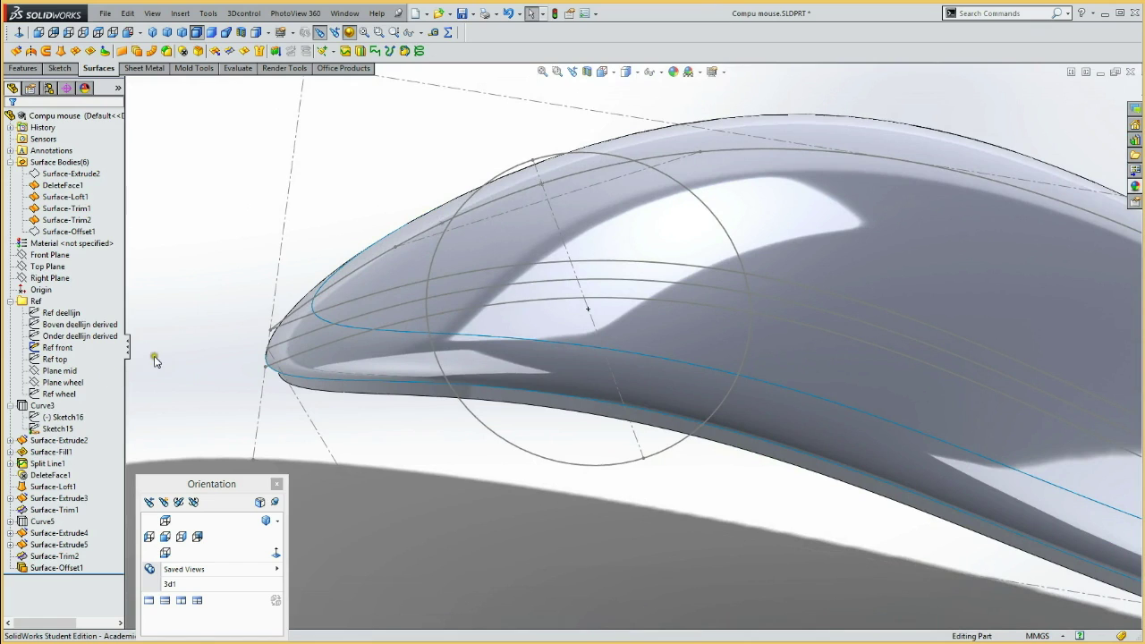
Toggle the Ref front and Boven deellijn sketches, then start Sketch24 on the Top Plane.
{"action": "left_click", "coordinate": [54, 349]}
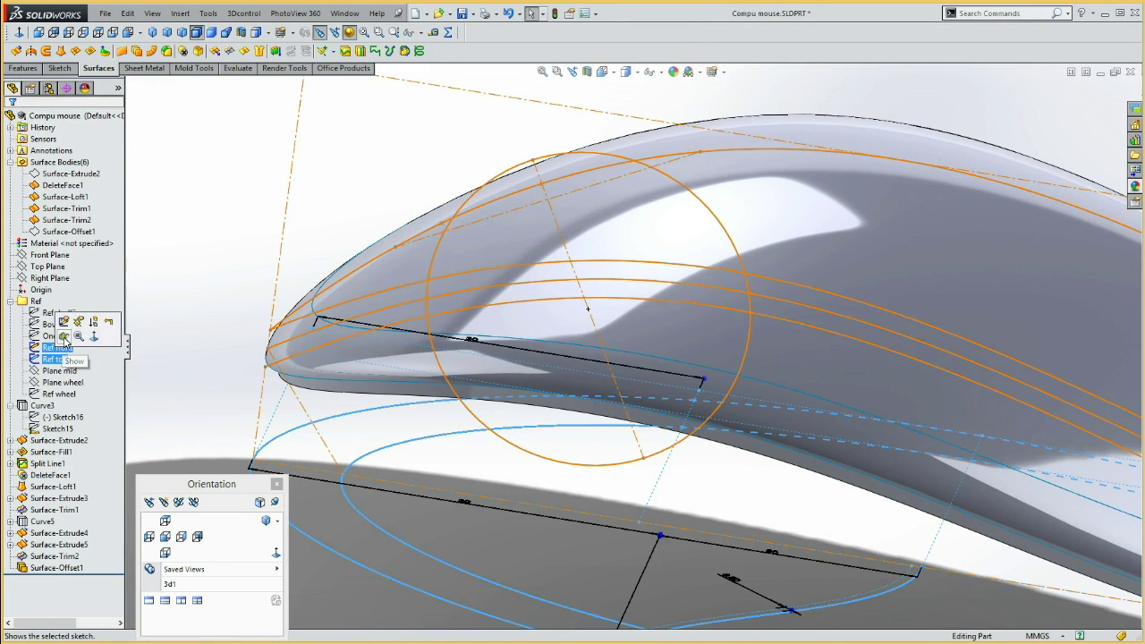
{"action": "left_click", "coordinate": [55, 337]}
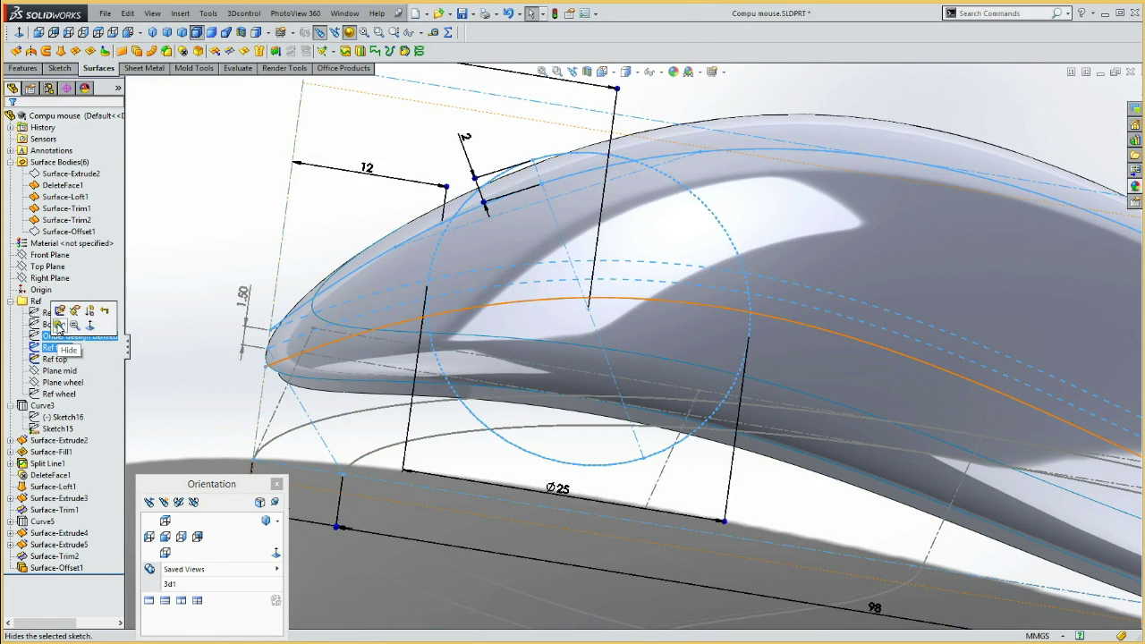
{"action": "left_click", "coordinate": [58, 326]}
{"action": "left_click", "coordinate": [57, 269]}
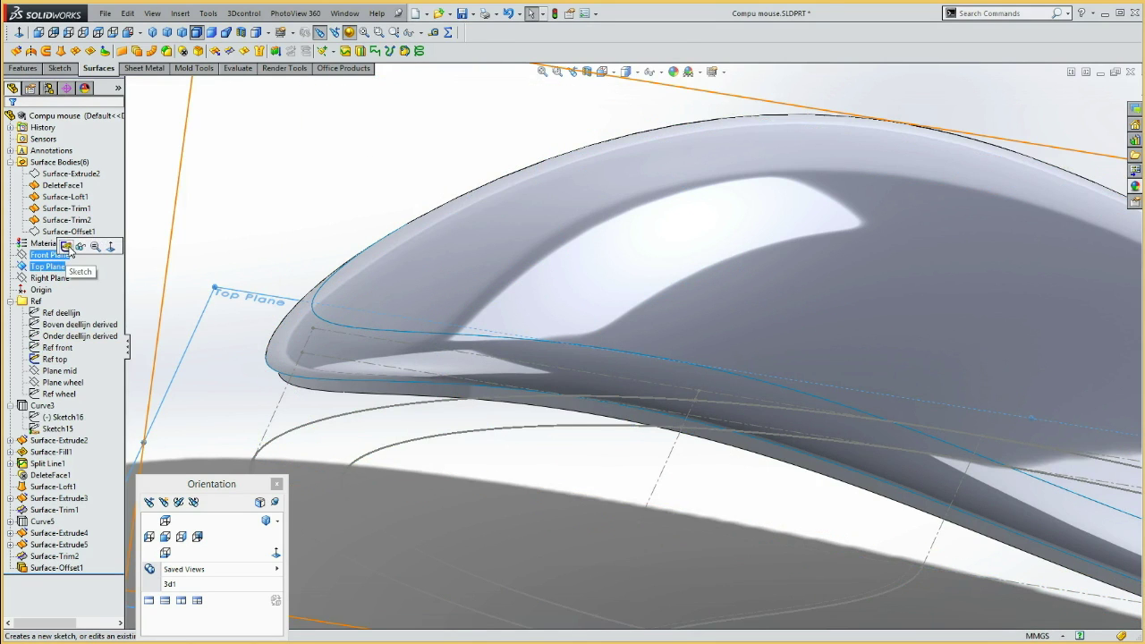
{"action": "left_click", "coordinate": [70, 248]}
{"action": "left_click", "coordinate": [257, 459]}
Convert the outline into a spline in Sketch24 and hide the Ref top sketch.
{"action": "left_click", "coordinate": [306, 428]}
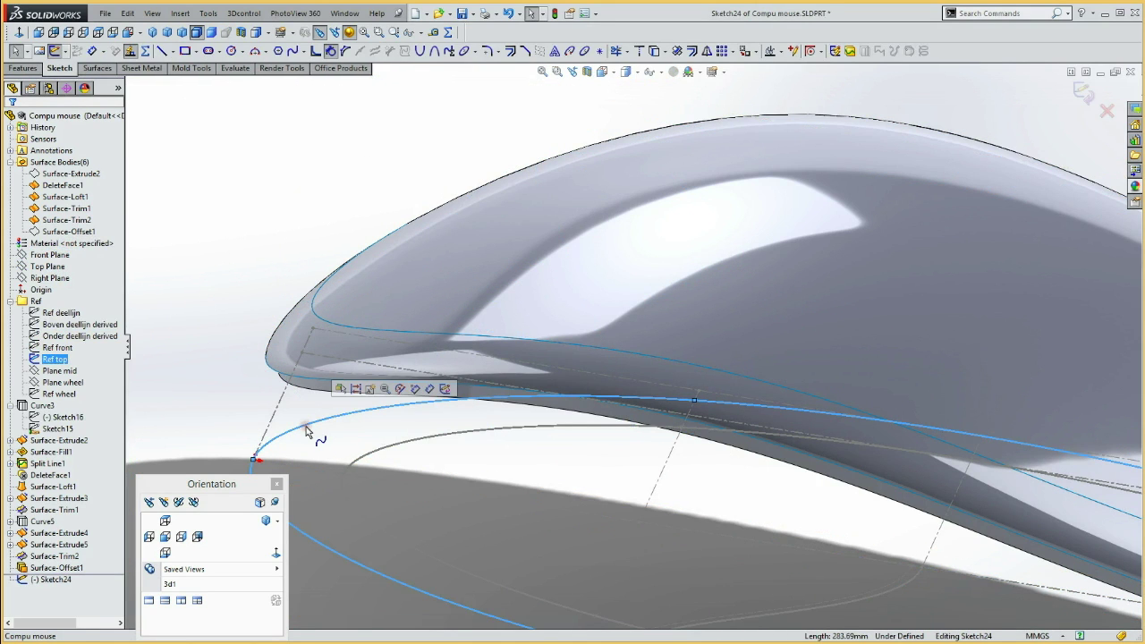
{"action": "left_click", "coordinate": [659, 52]}
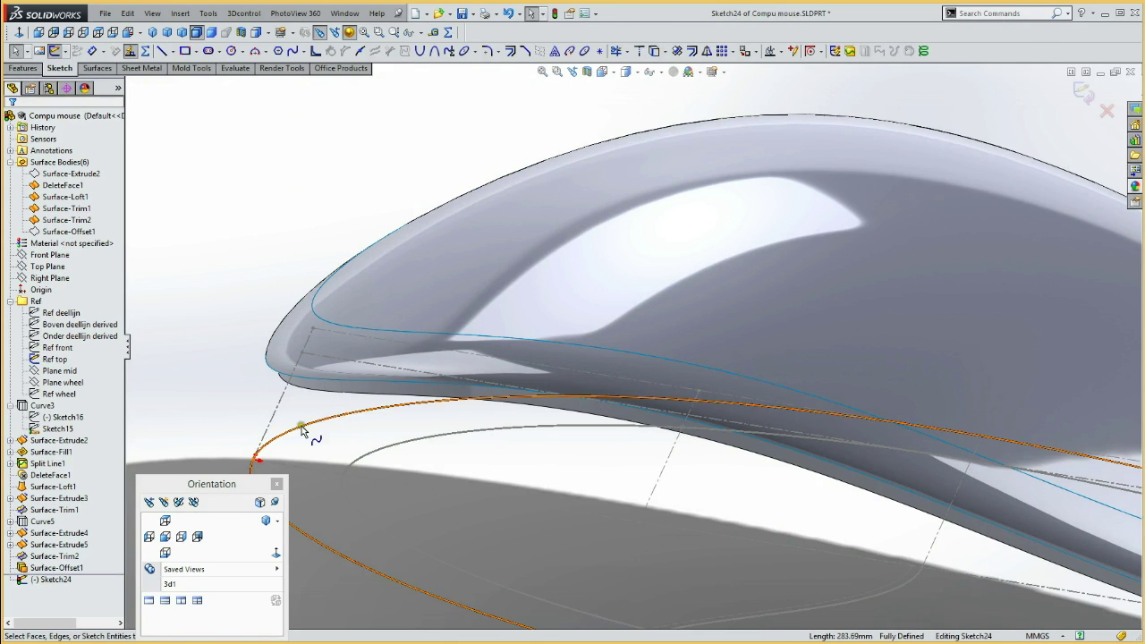
{"action": "left_click", "coordinate": [307, 427]}
{"action": "left_click", "coordinate": [238, 335]}
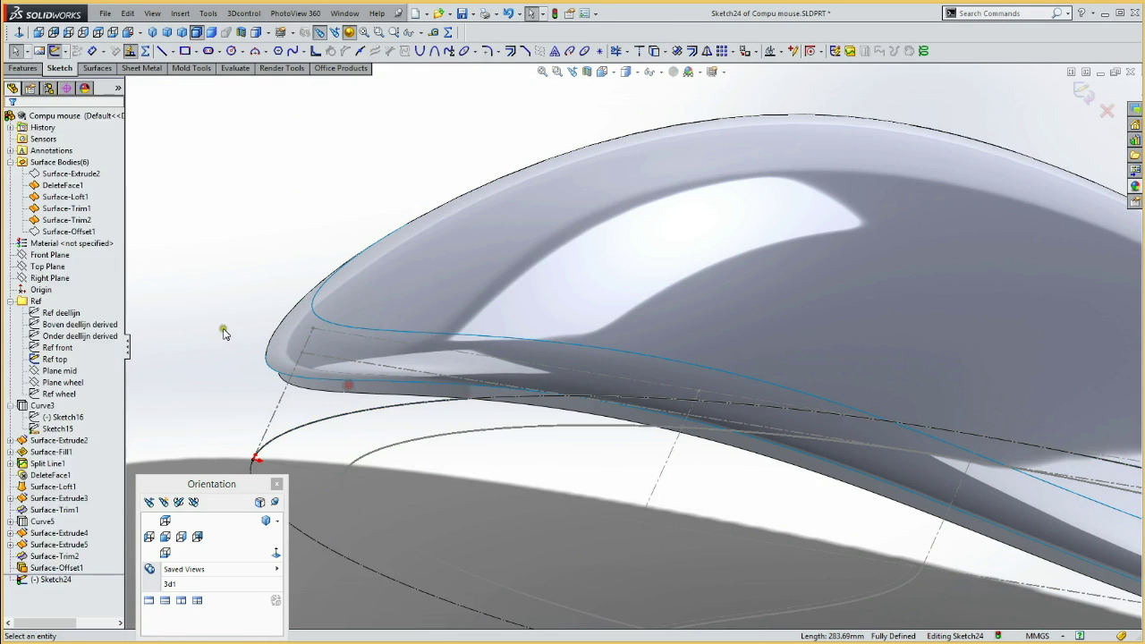
{"action": "left_click", "coordinate": [55, 359]}
{"action": "left_click", "coordinate": [62, 345]}
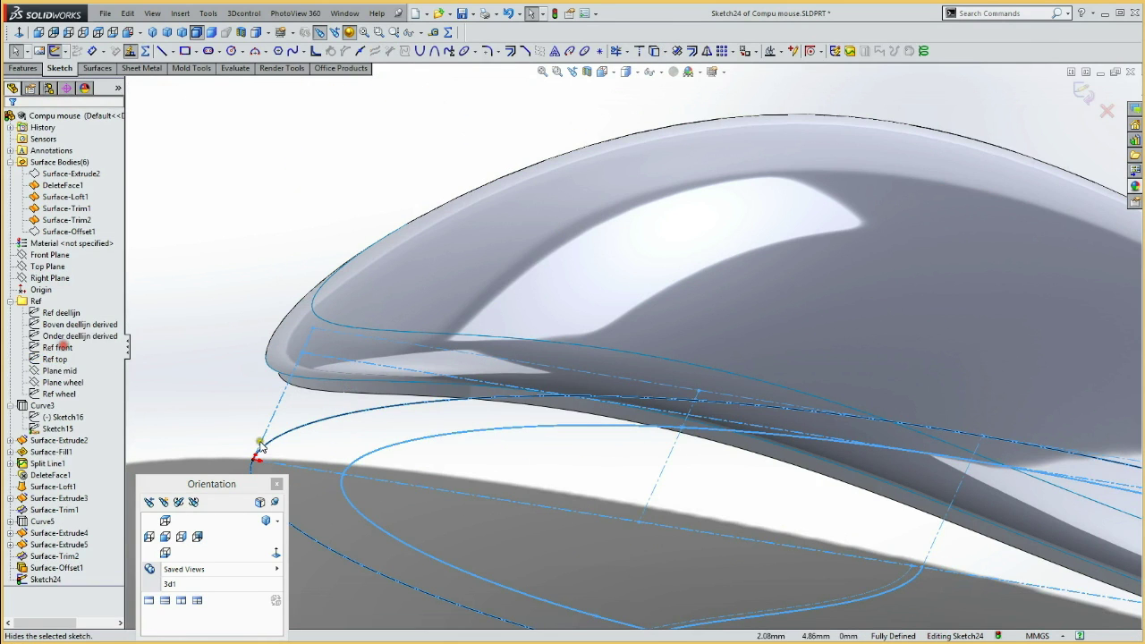
Offset the spline 2.20 mm to the other side, dimension it, and exit Sketch24.
{"action": "left_click", "coordinate": [310, 424]}
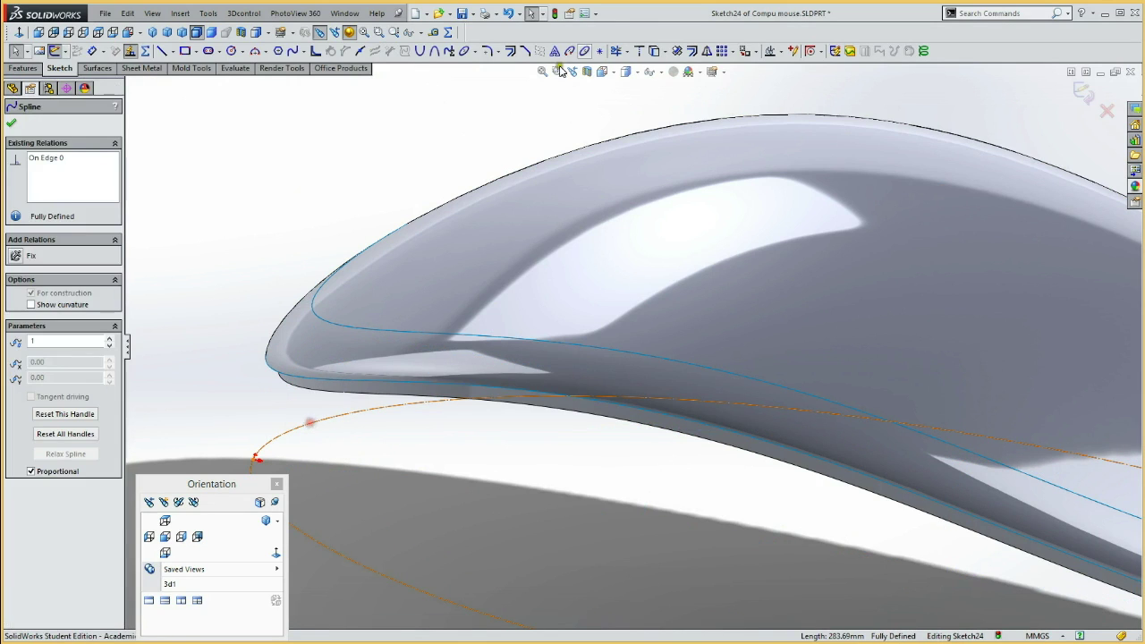
{"action": "left_click", "coordinate": [690, 53]}
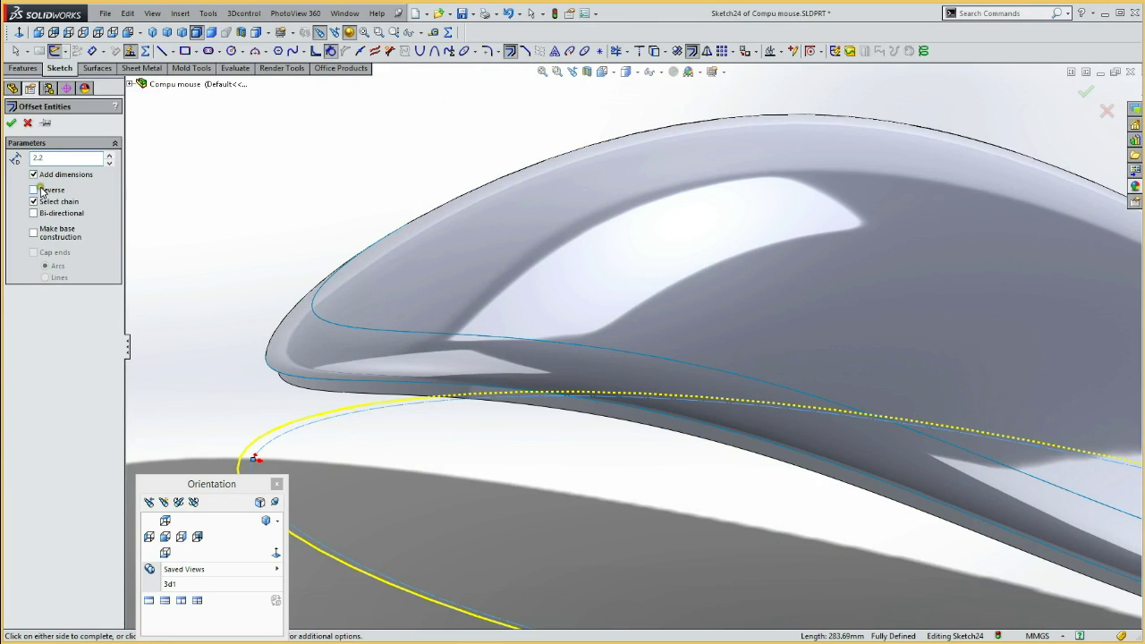
{"action": "left_click", "coordinate": [34, 191]}
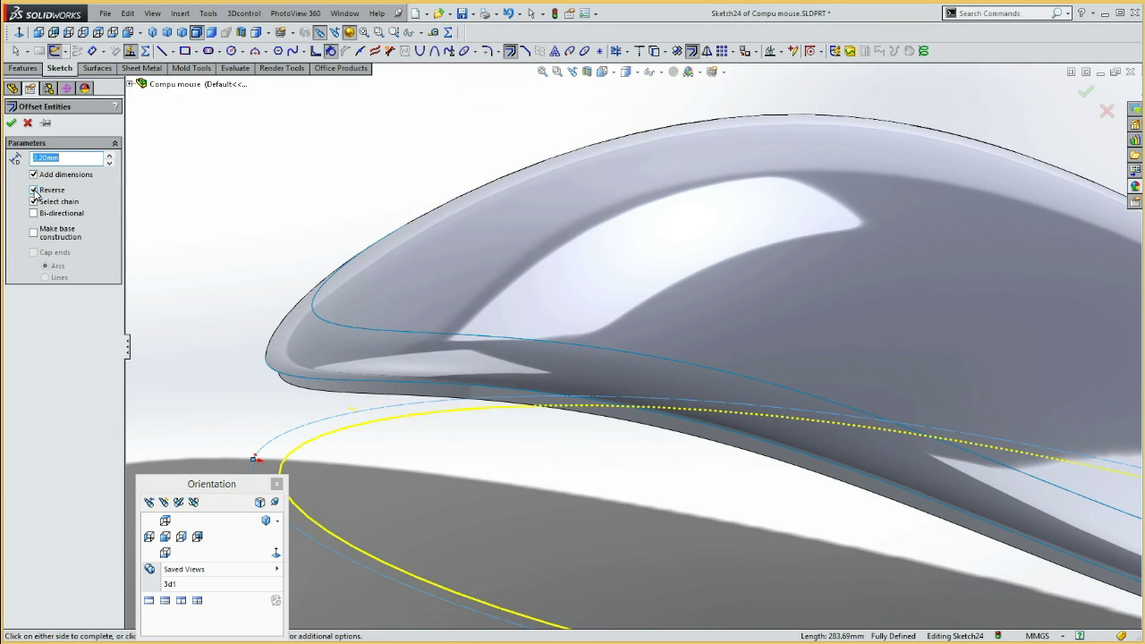
{"action": "left_click", "coordinate": [13, 122]}
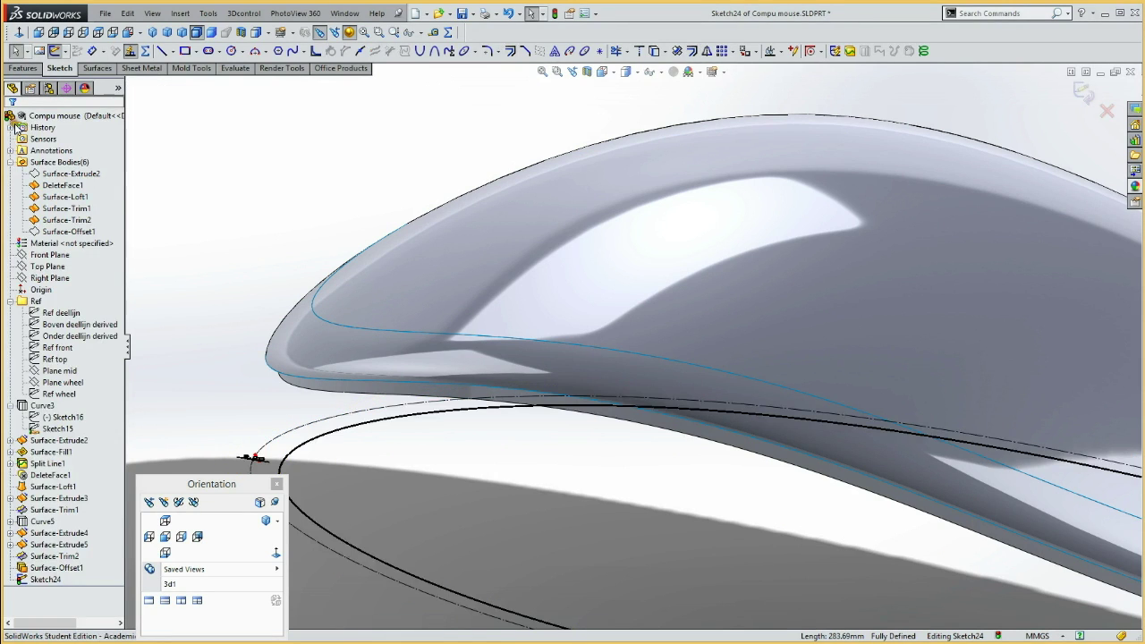
{"action": "mouse_move", "coordinate": [179, 420]}
{"action": "middle_mouse_down"}
{"action": "mouse_move", "coordinate": [191, 363]}
{"action": "mouse_move", "coordinate": [179, 439]}
{"action": "mouse_move", "coordinate": [189, 450]}
{"action": "middle_mouse_up"}
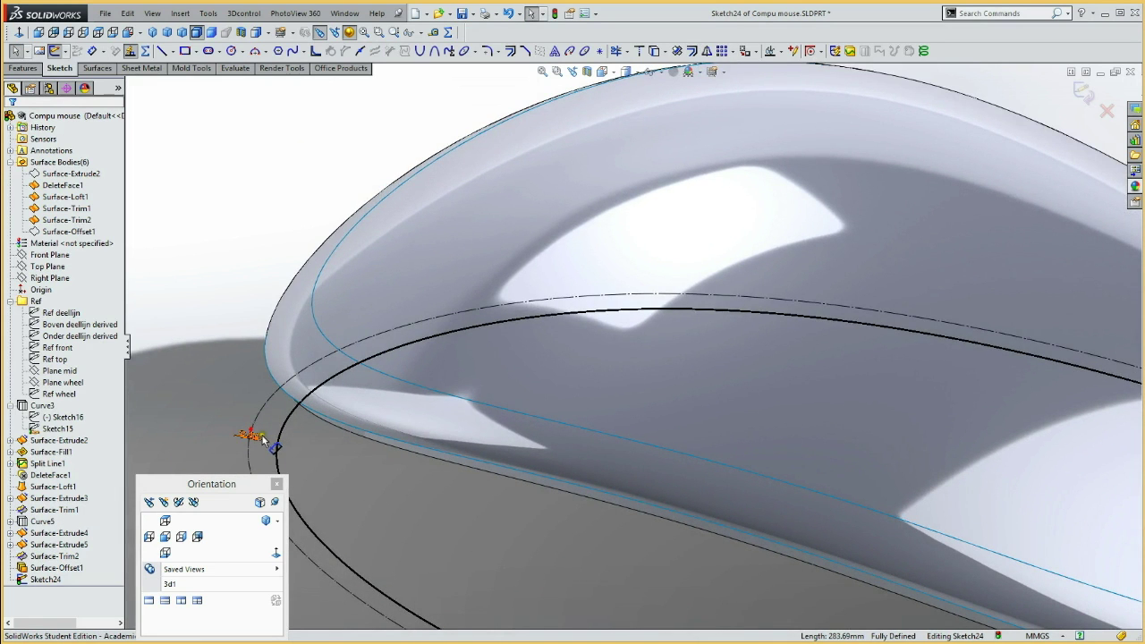
{"action": "left_click", "coordinate": [304, 456]}
{"action": "left_click", "coordinate": [204, 362]}
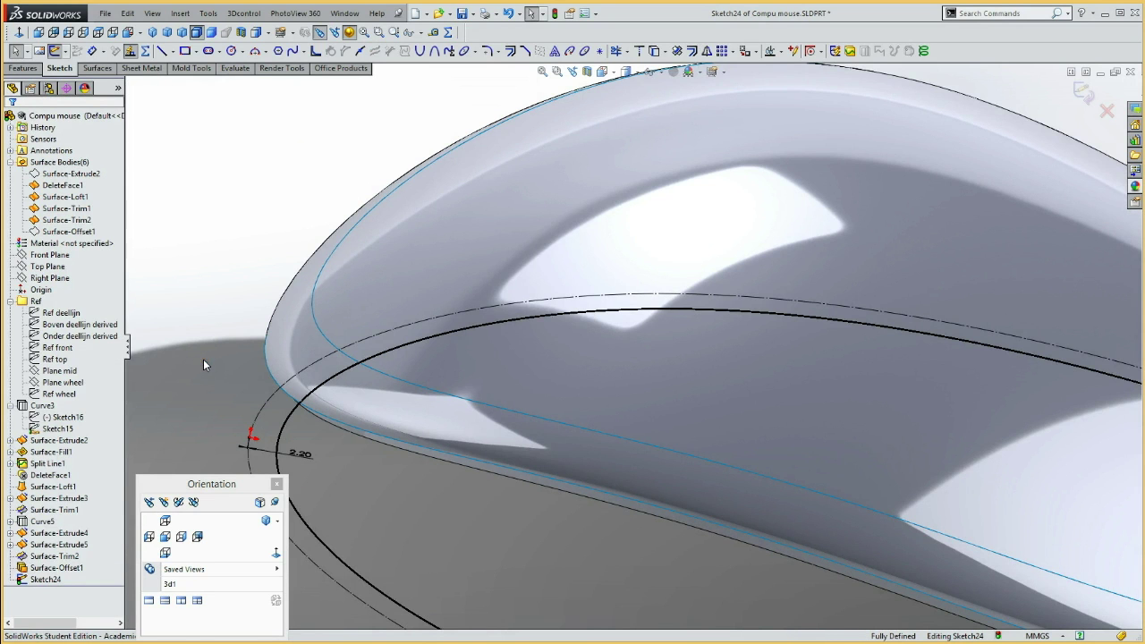
{"action": "middle_click_drag", "start_coordinate": [215, 403], "coordinate": [178, 254]}
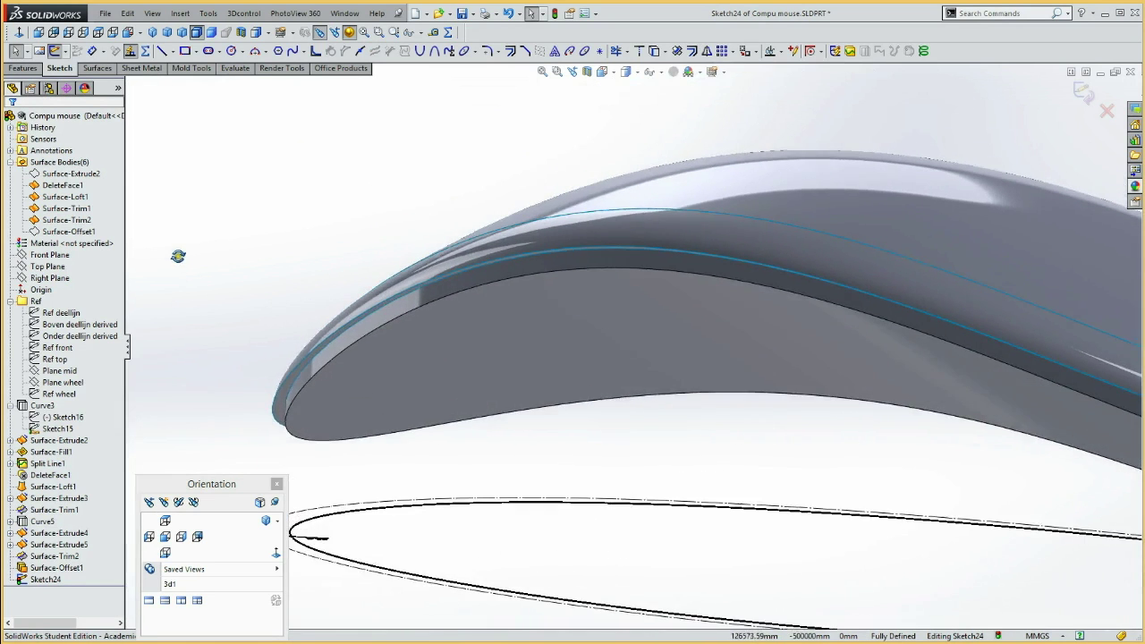
{"action": "left_click", "coordinate": [55, 51]}
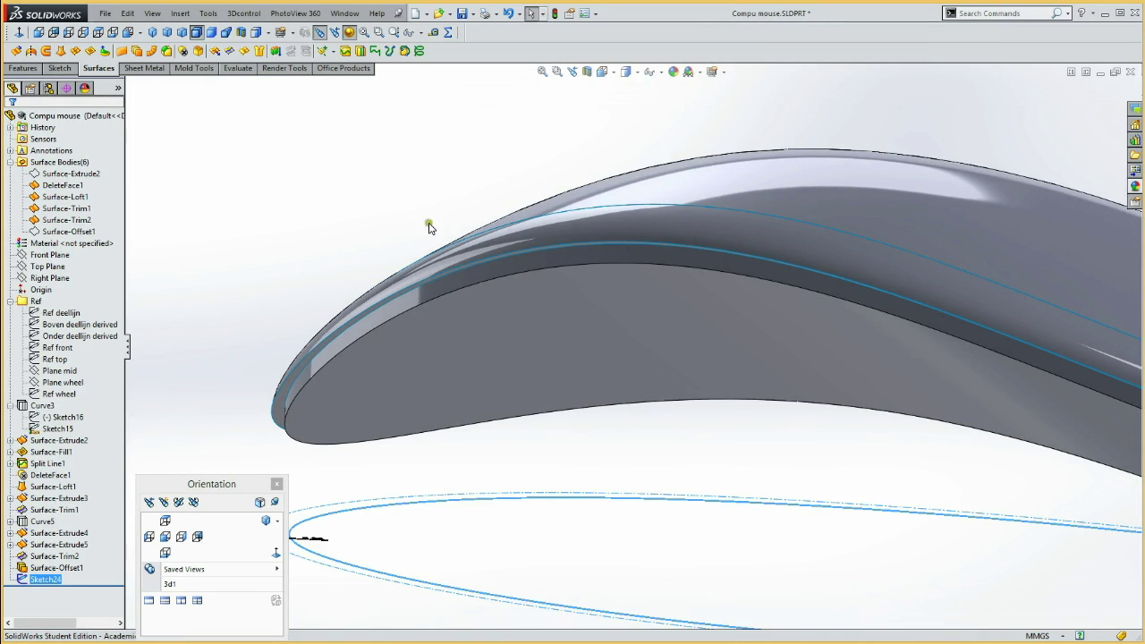
Project Sketch24 onto the mouse's lower face as Curve6 and select Curve6.
{"action": "left_click", "coordinate": [358, 50]}
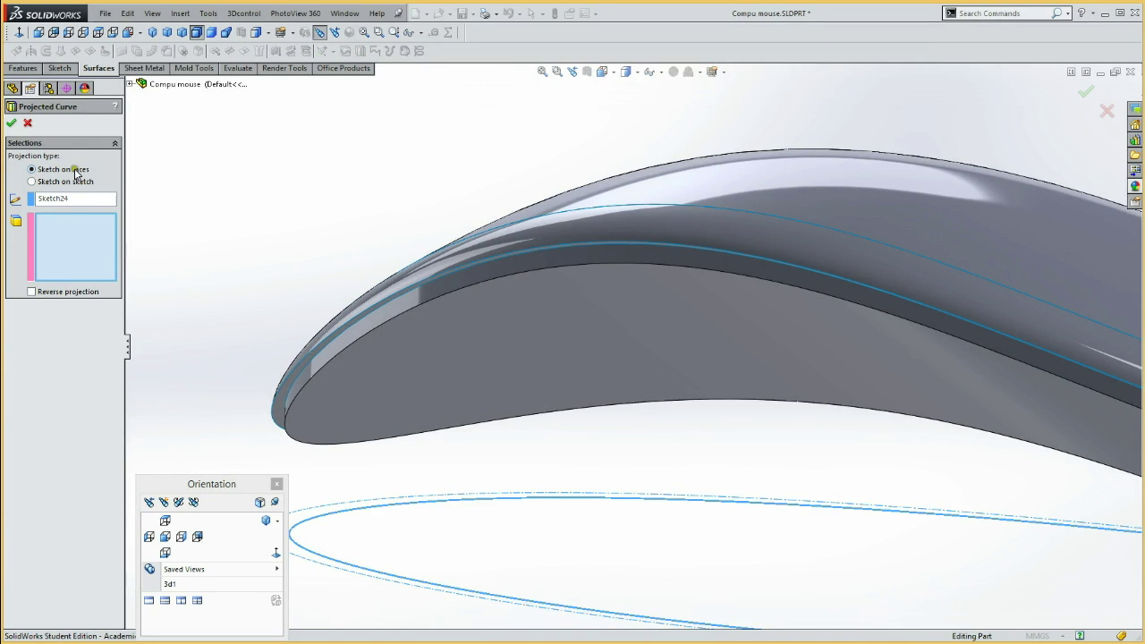
{"action": "left_click", "coordinate": [472, 329]}
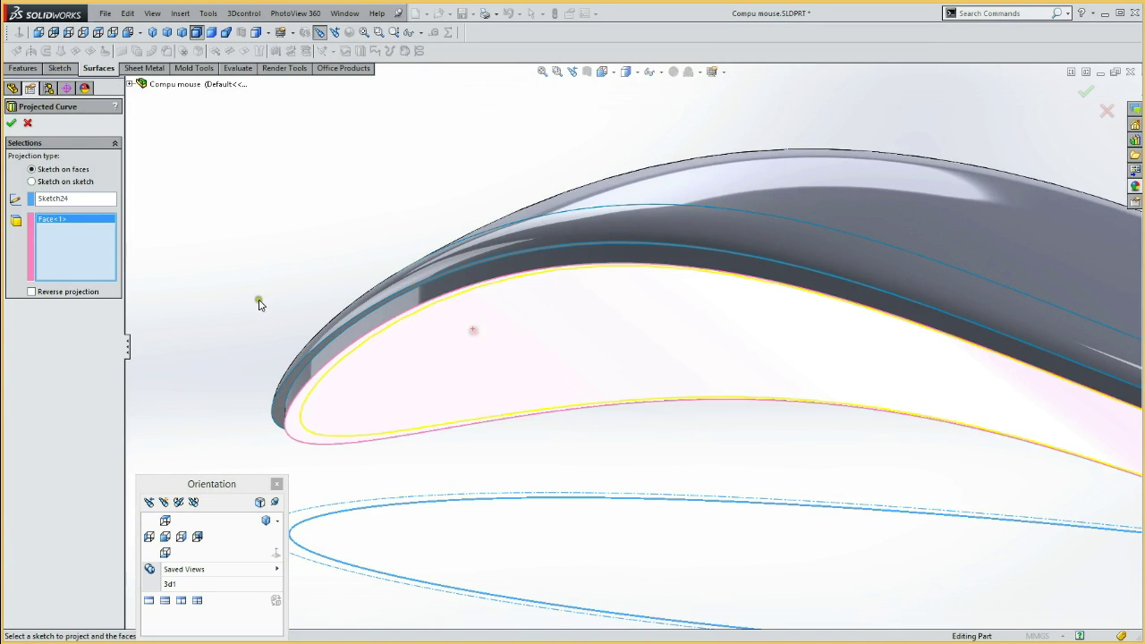
{"action": "left_click", "coordinate": [12, 123]}
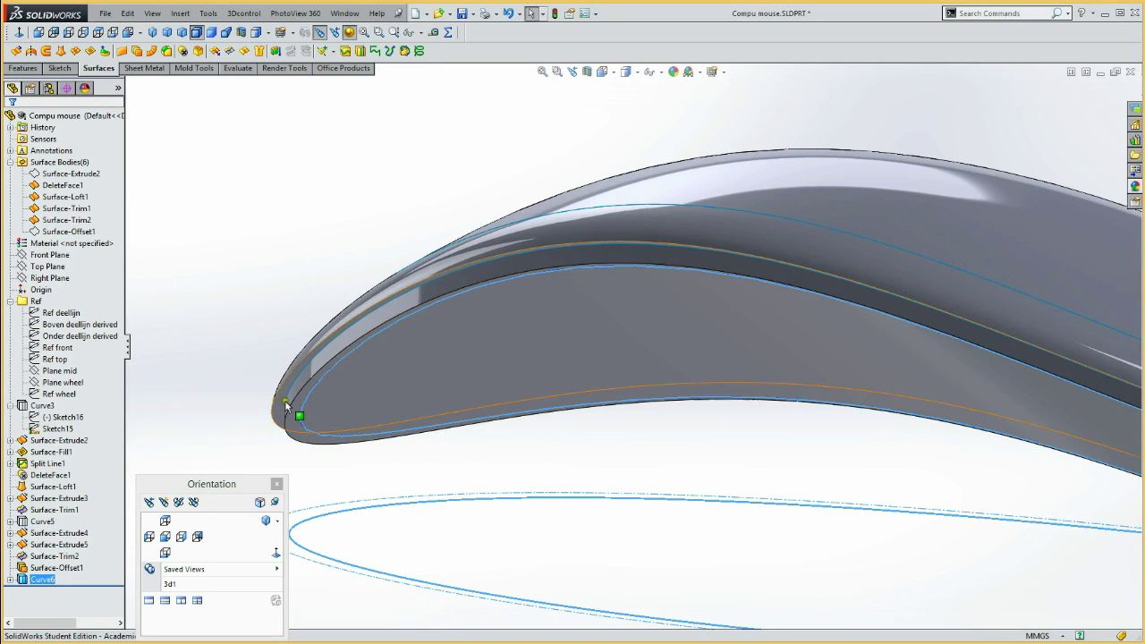
{"action": "left_click", "coordinate": [242, 316]}
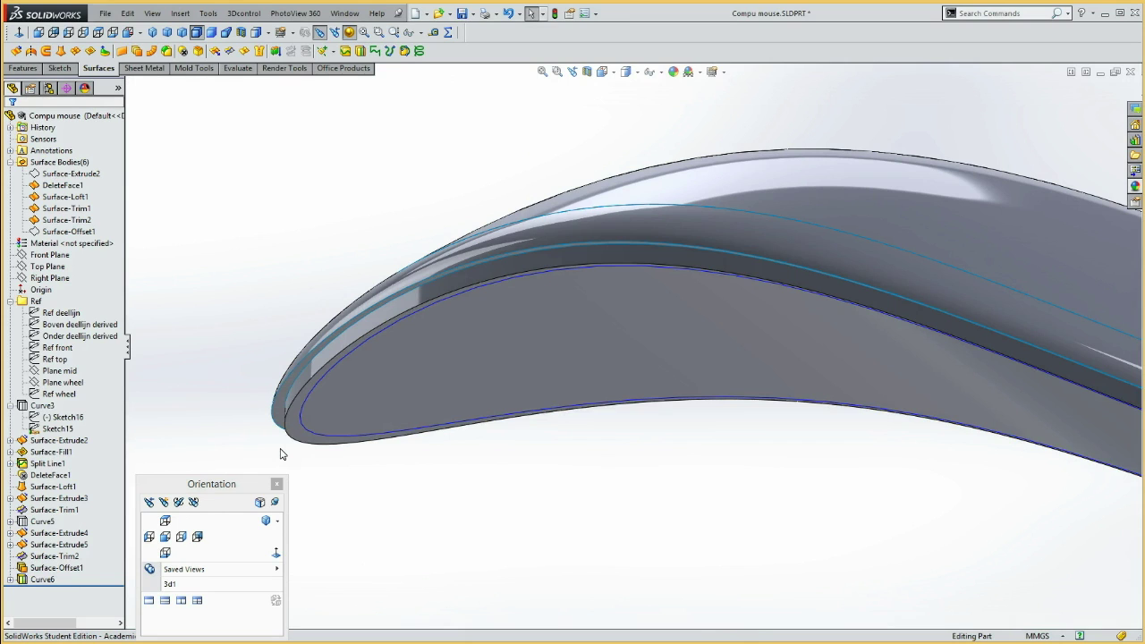
{"action": "mouse_move", "coordinate": [197, 569]}
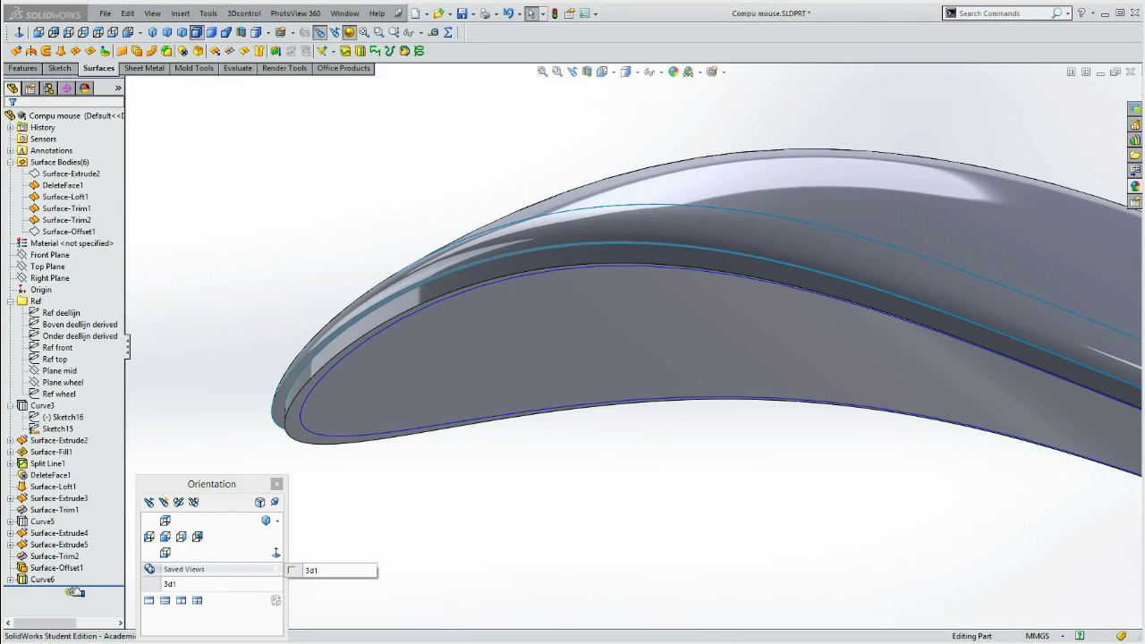
{"action": "left_click", "coordinate": [41, 580]}
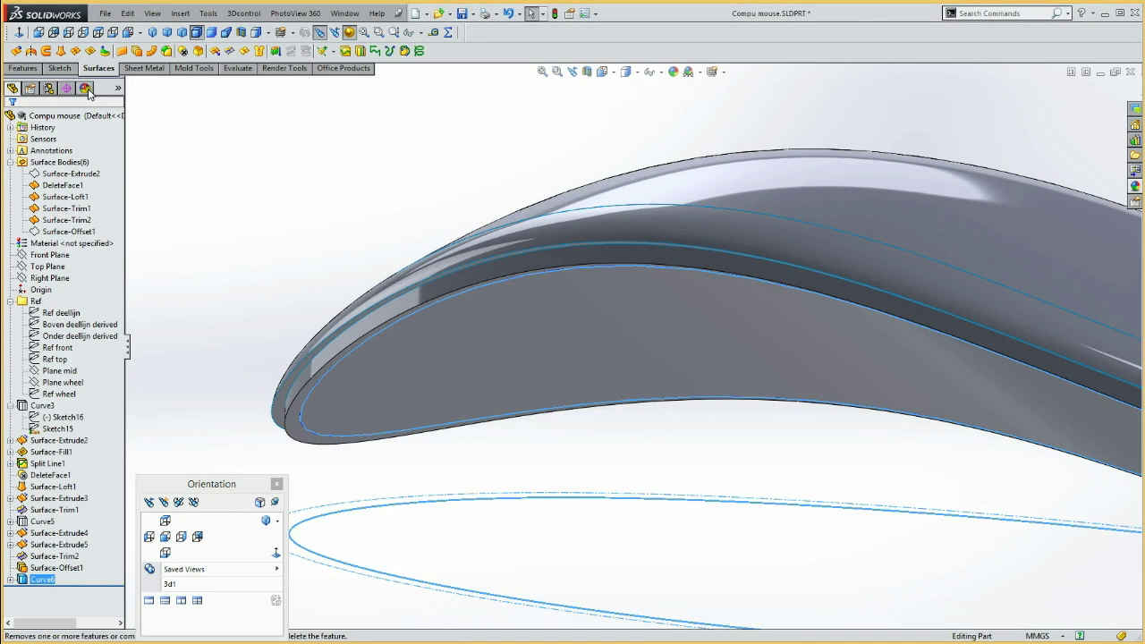
{"action": "left_click", "coordinate": [59, 68]}
Convert Curve6 into a fully defined loop in a new 3DSketch5 and close it.
{"action": "left_click", "coordinate": [78, 51]}
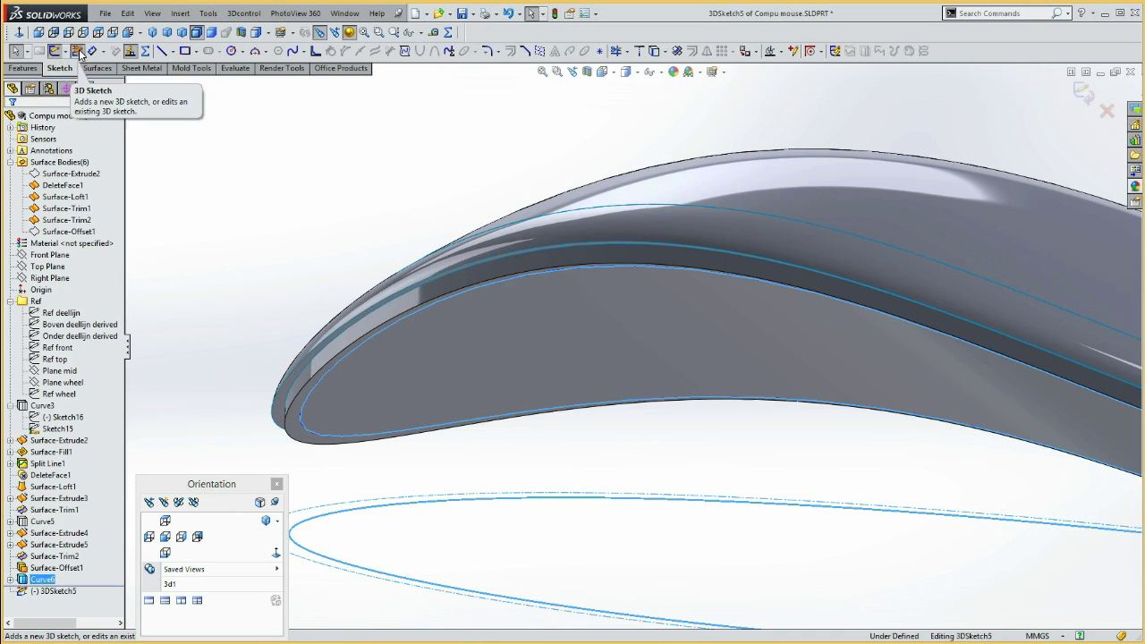
{"action": "left_click", "coordinate": [663, 53]}
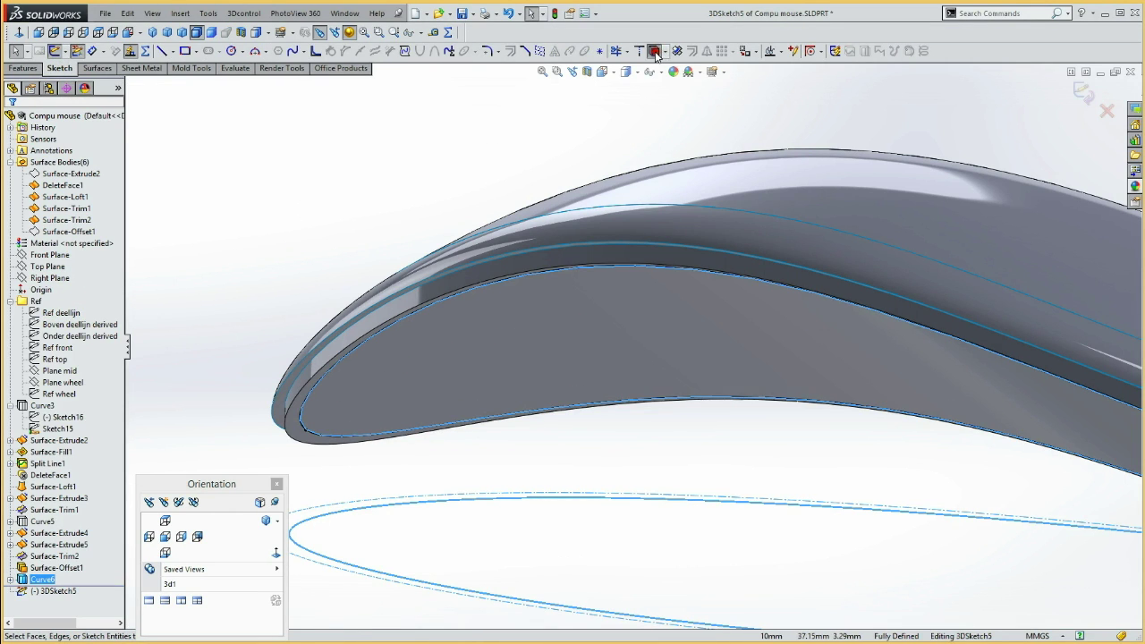
{"action": "left_click", "coordinate": [51, 590]}
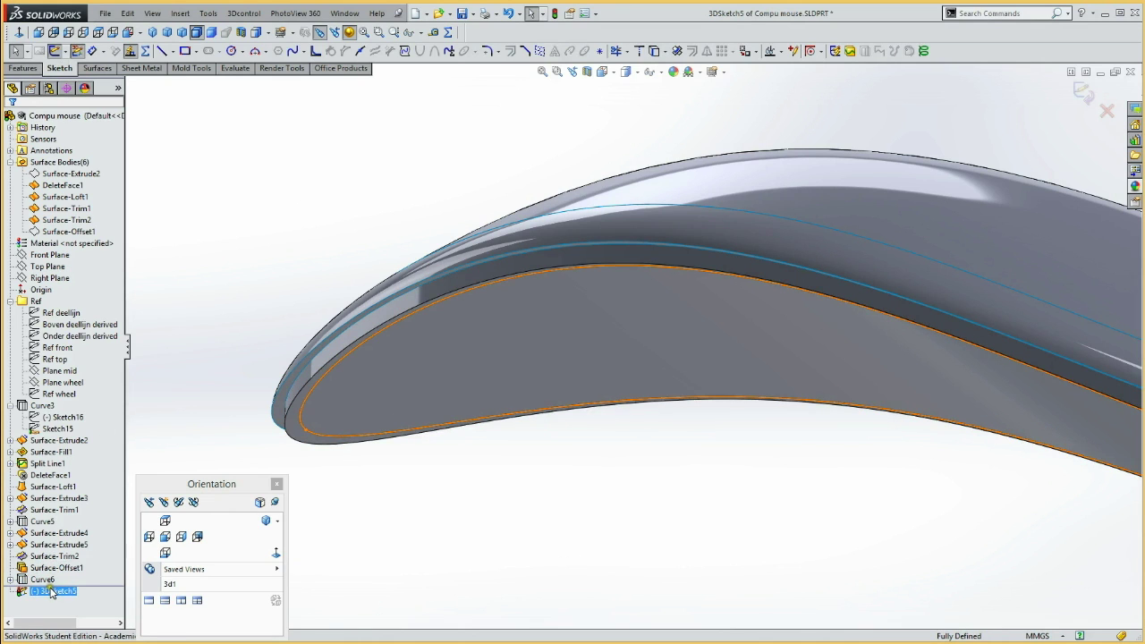
{"action": "left_click", "coordinate": [76, 51]}
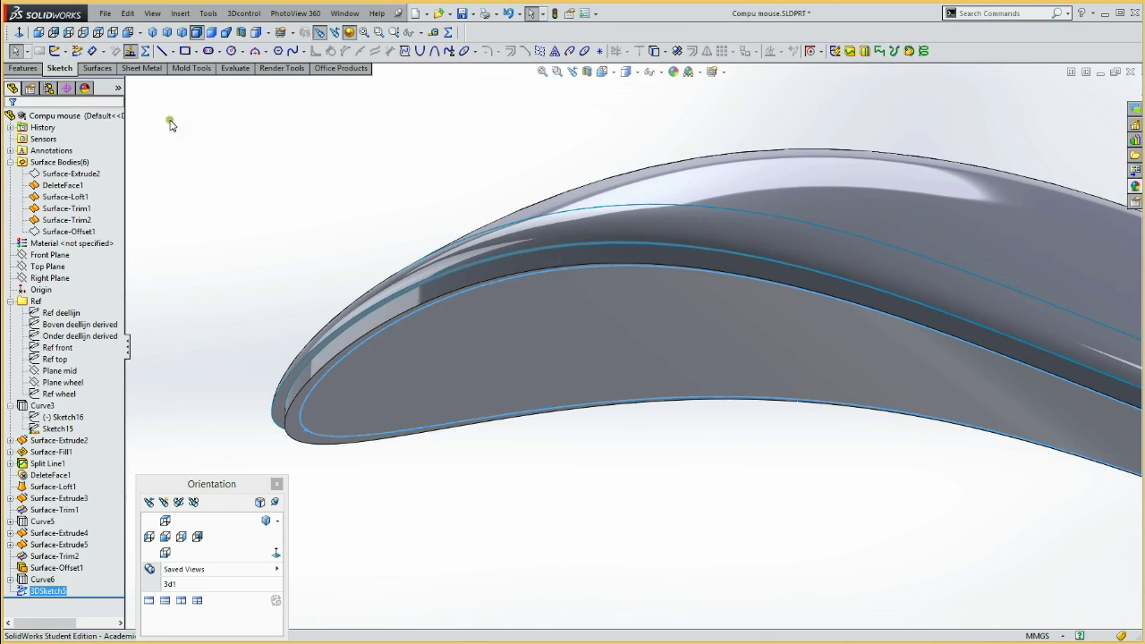
{"action": "left_click", "coordinate": [98, 68]}
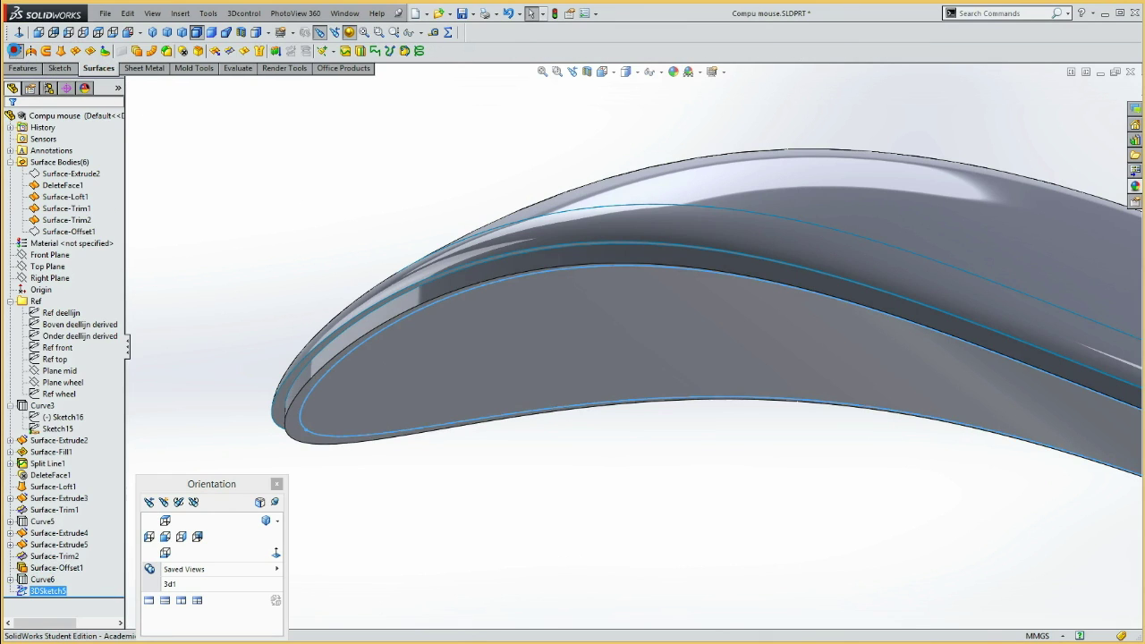
Surface-extrude 3DSketch5 30 mm along the Top Plane with a 3° draft as Surface-Extrude6.
{"action": "left_click", "coordinate": [16, 51]}
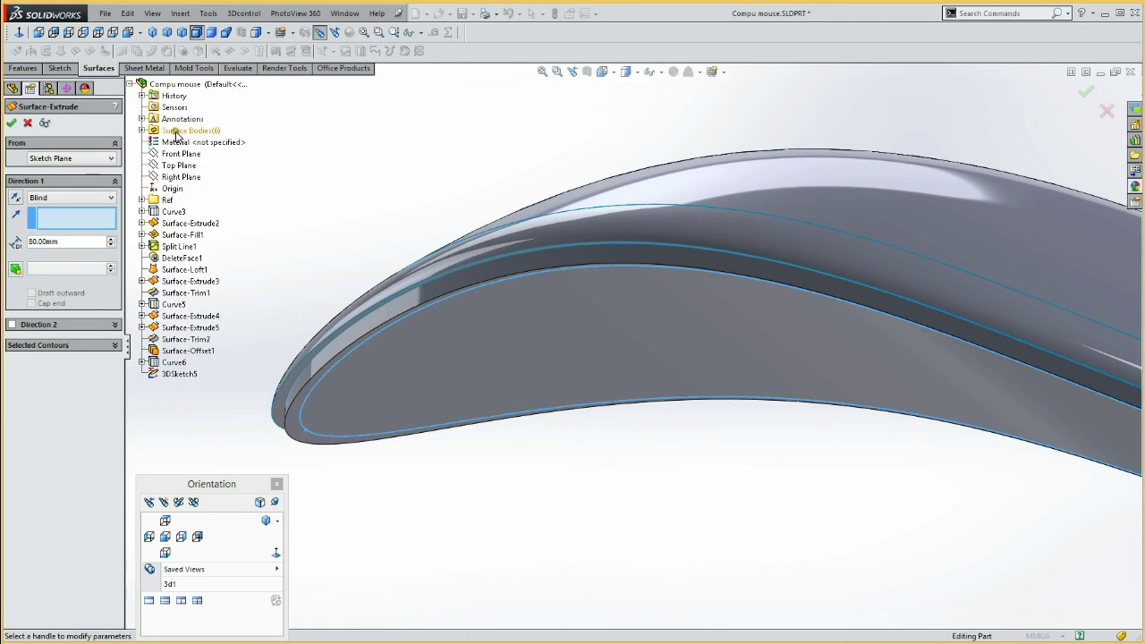
{"action": "left_click", "coordinate": [179, 164]}
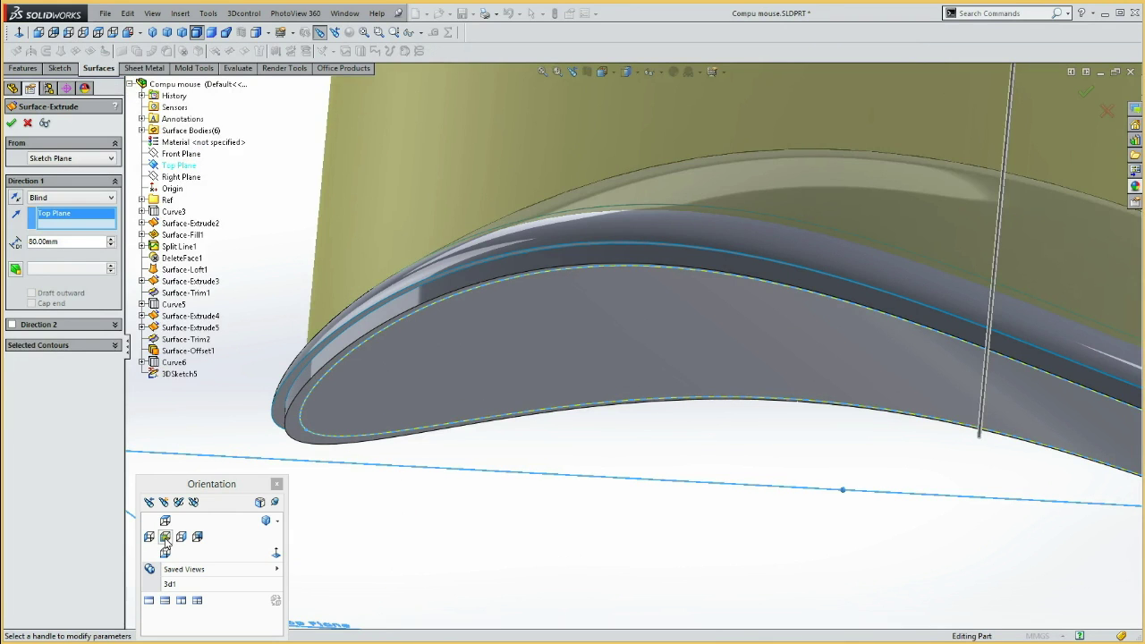
{"action": "left_click", "coordinate": [165, 539]}
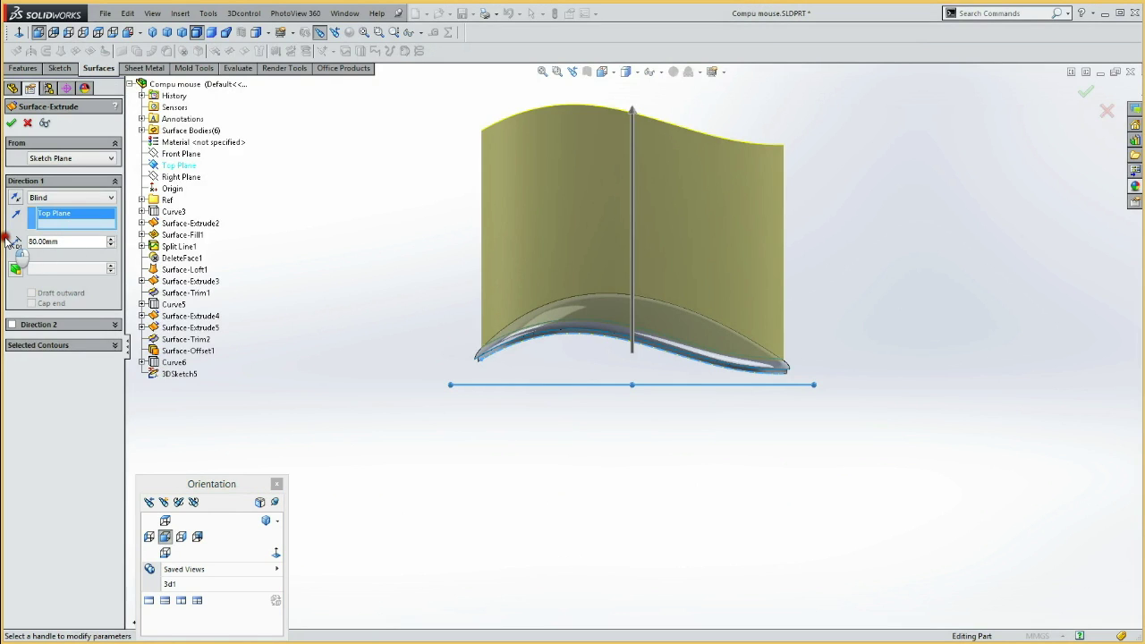
{"action": "left_click_drag", "start_coordinate": [68, 241], "coordinate": [29, 242]}
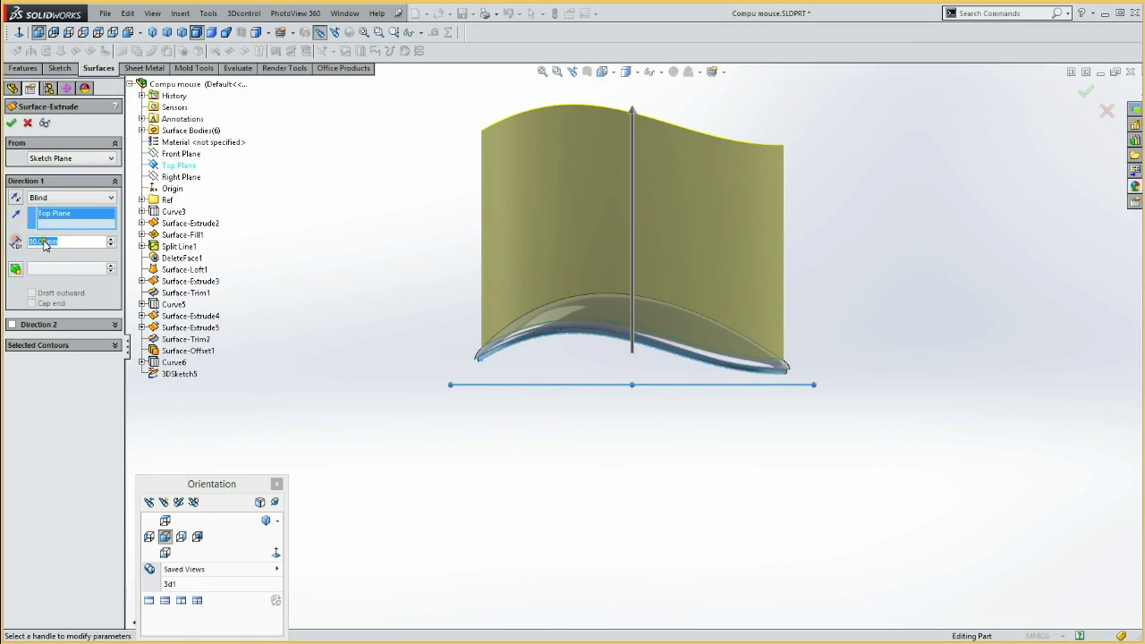
{"action": "type", "text": "30"}
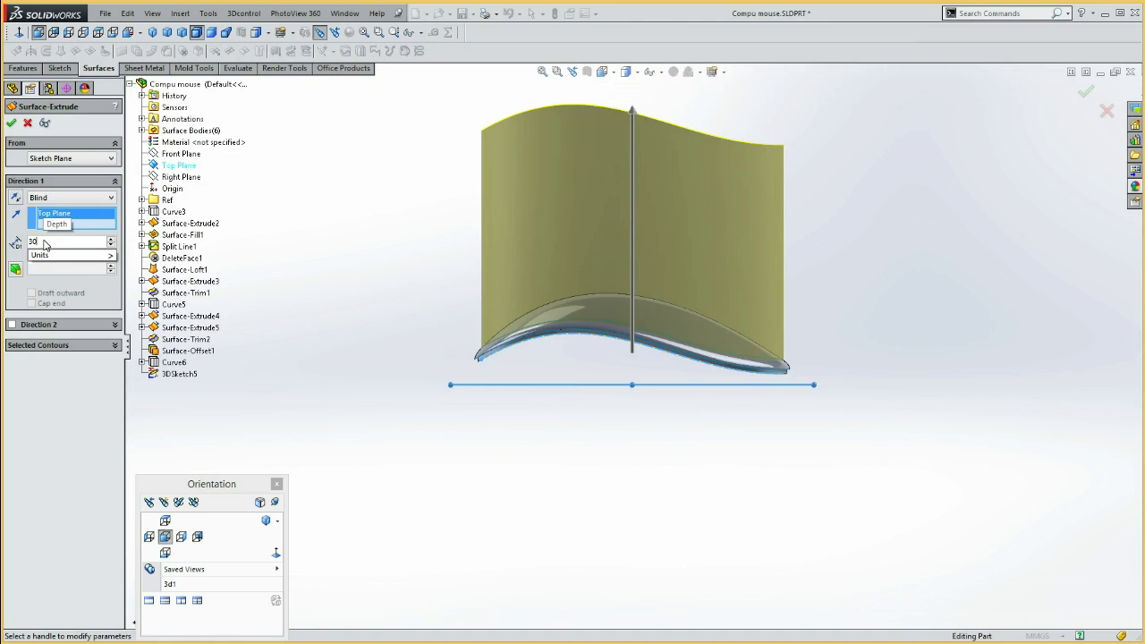
{"action": "left_click", "coordinate": [70, 255]}
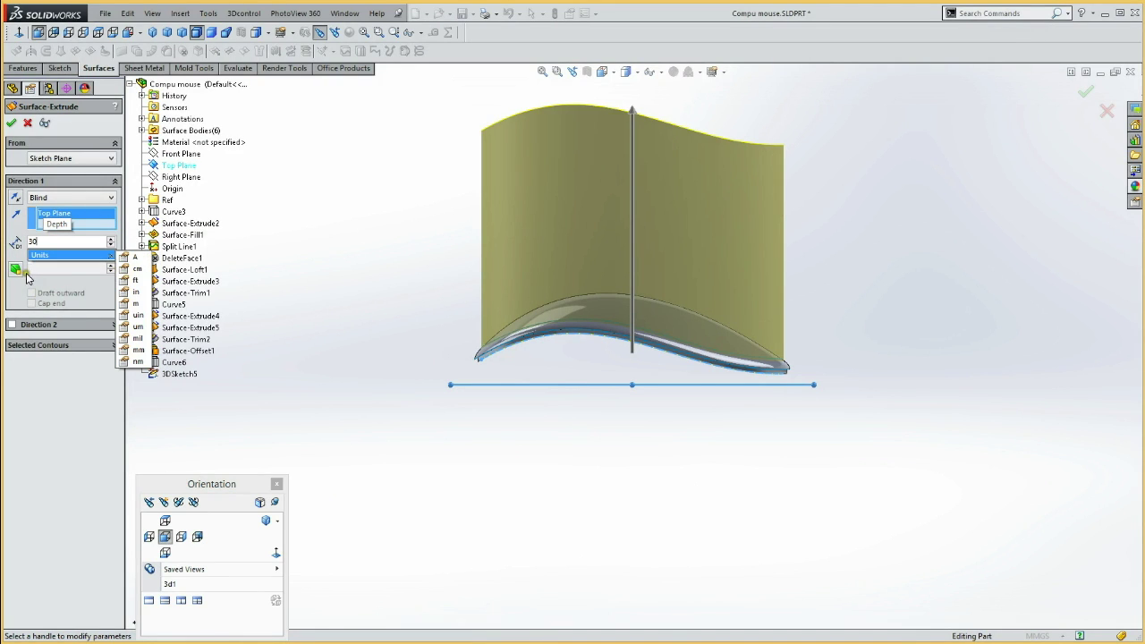
{"action": "key", "text": "Return"}
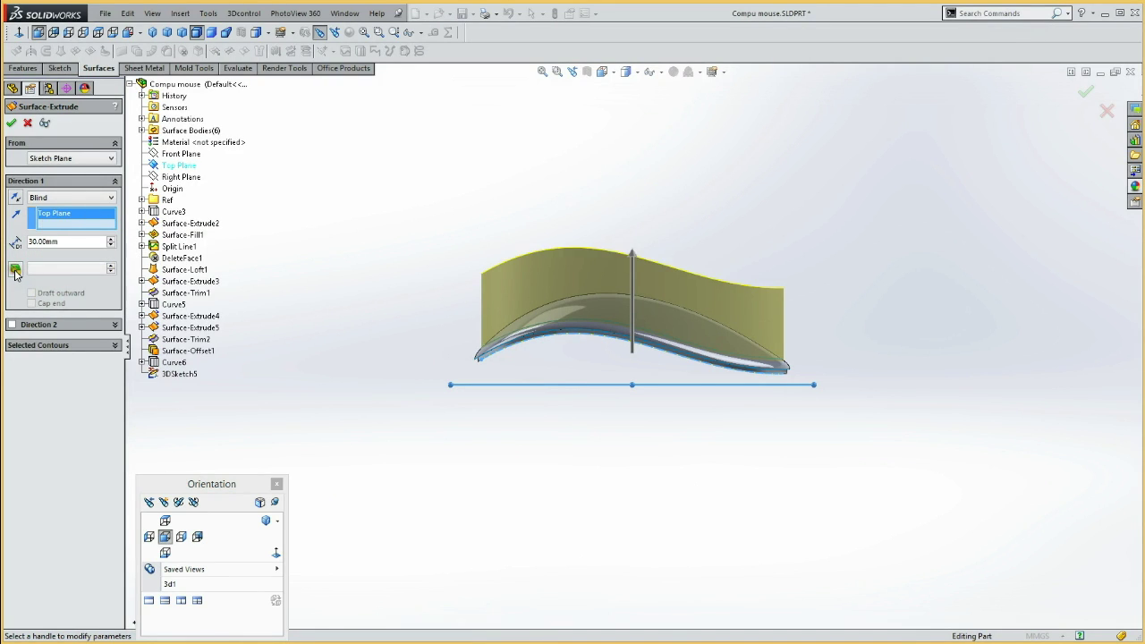
{"action": "left_click", "coordinate": [15, 271]}
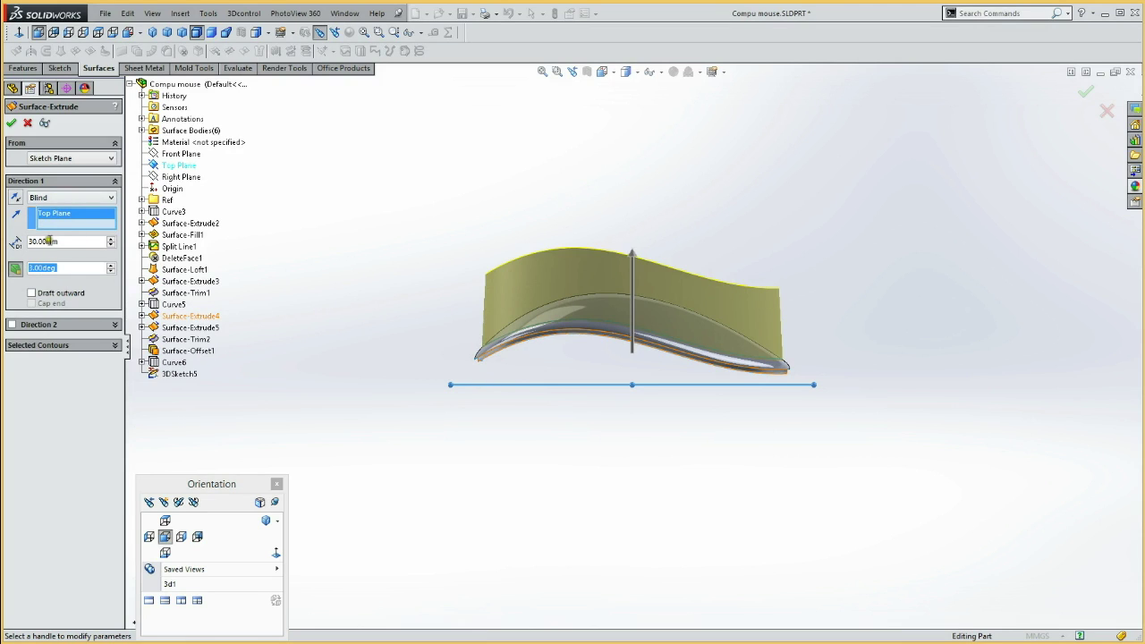
{"action": "left_click", "coordinate": [10, 124]}
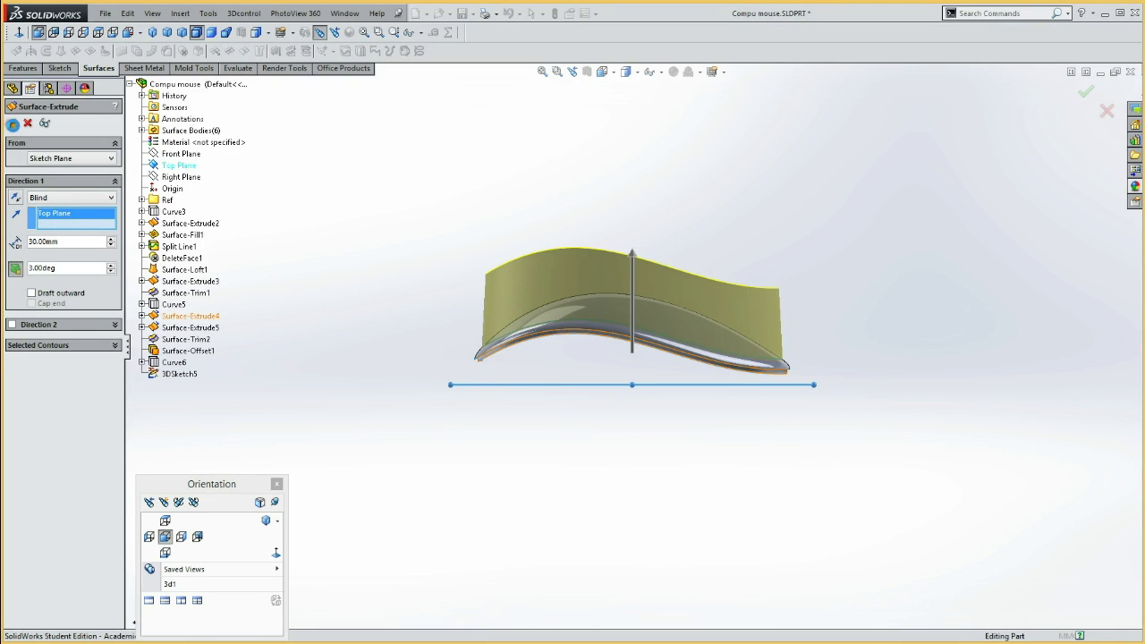
{"action": "mouse_move", "coordinate": [385, 427]}
{"action": "middle_mouse_down"}
{"action": "mouse_move", "coordinate": [378, 334]}
{"action": "mouse_move", "coordinate": [380, 363]}
{"action": "middle_mouse_up"}
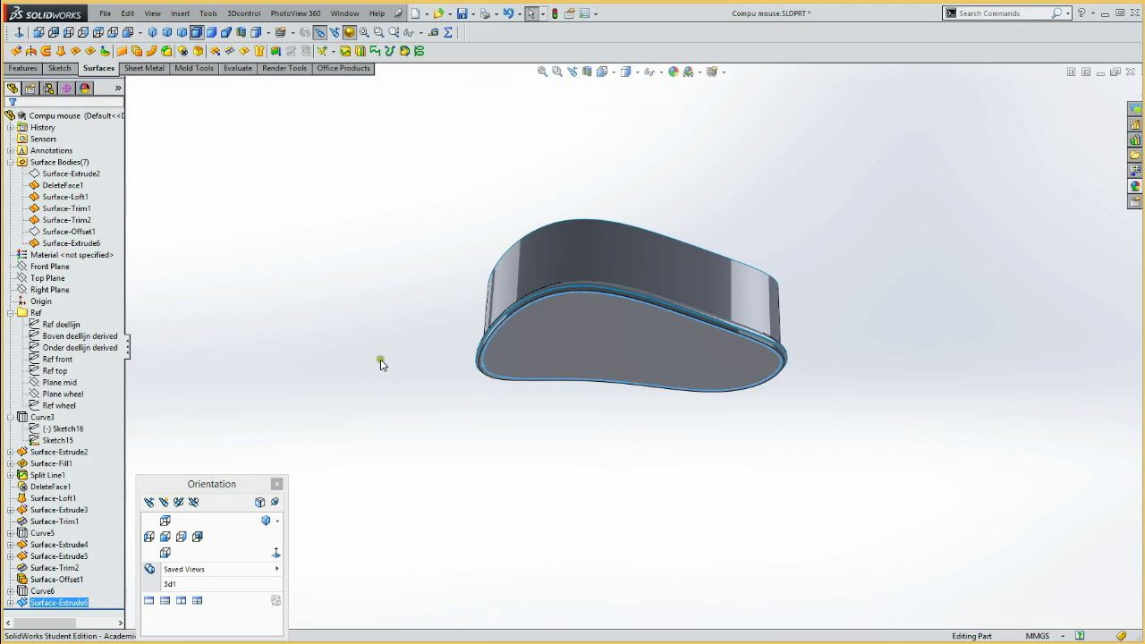
Split the bottom face along Sketch24 by projection, creating Split Line2.
{"action": "left_click", "coordinate": [8, 592]}
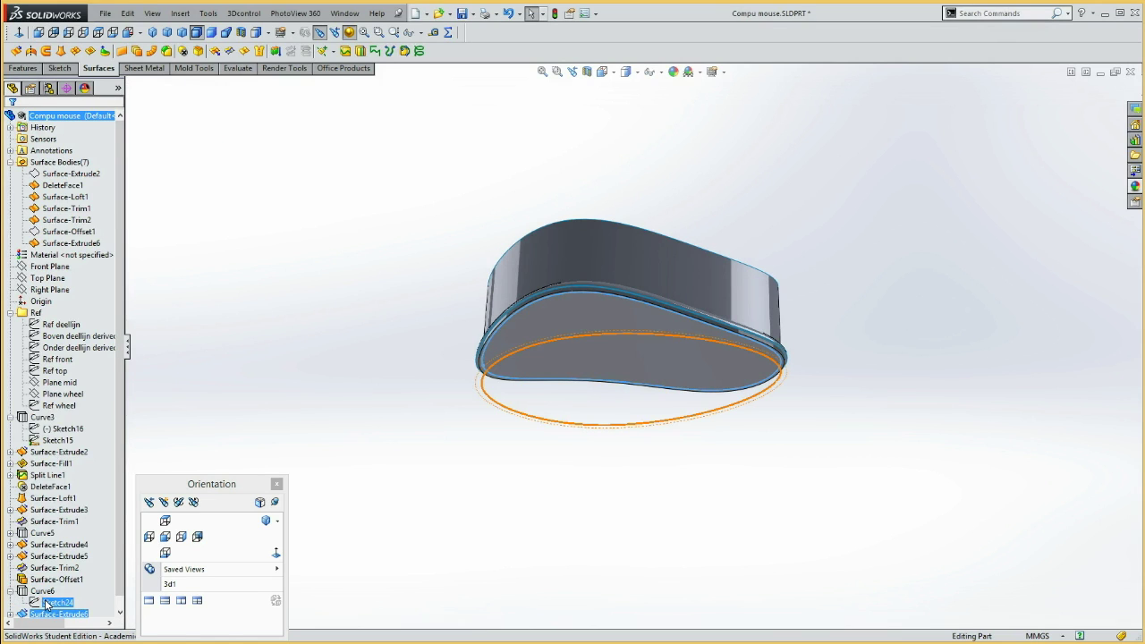
{"action": "left_click", "coordinate": [47, 605]}
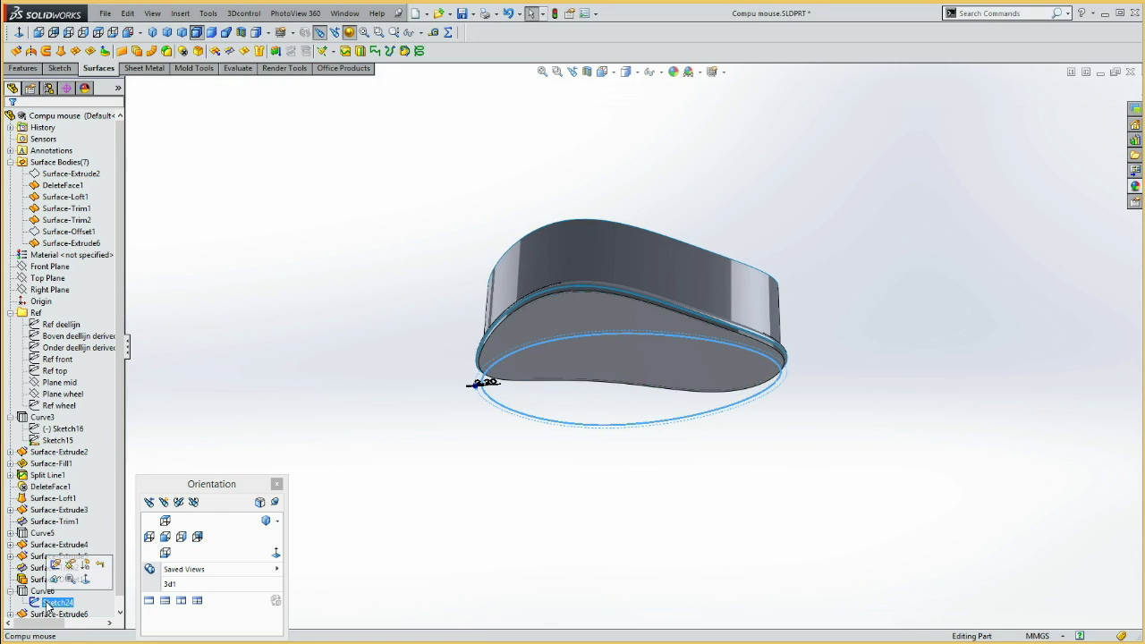
{"action": "left_click", "coordinate": [346, 52]}
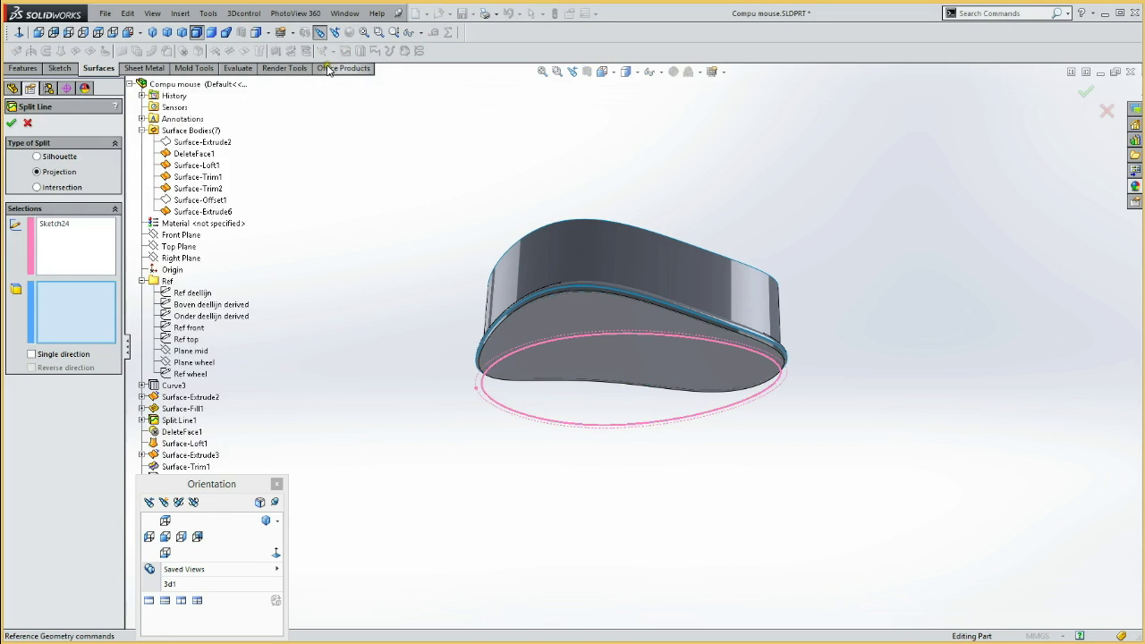
{"action": "left_click", "coordinate": [634, 371]}
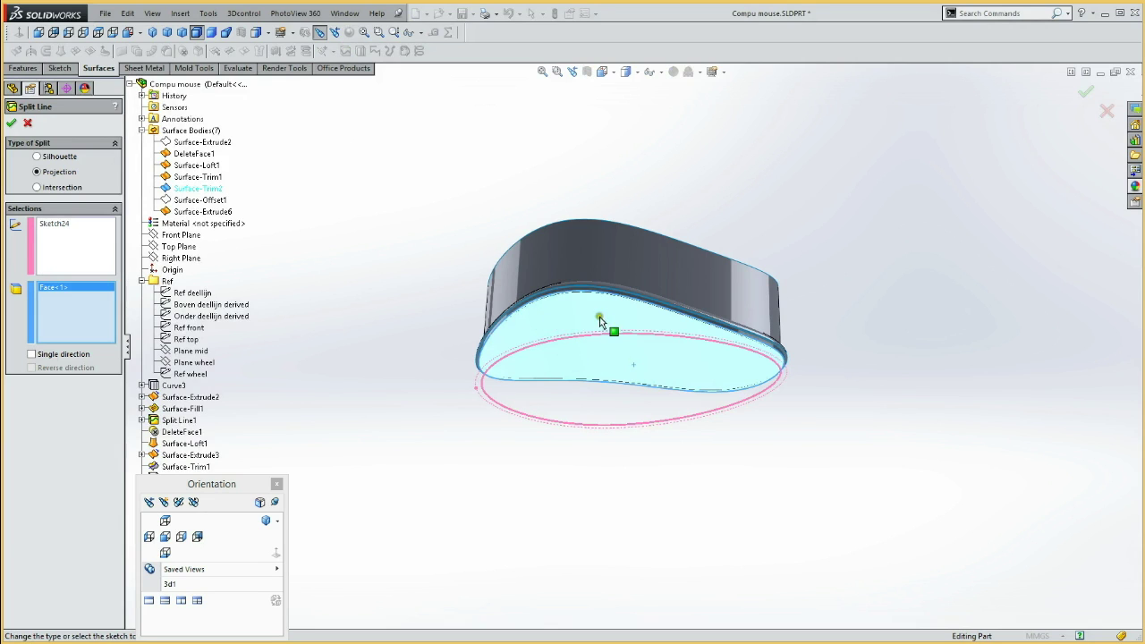
{"action": "left_click", "coordinate": [12, 124]}
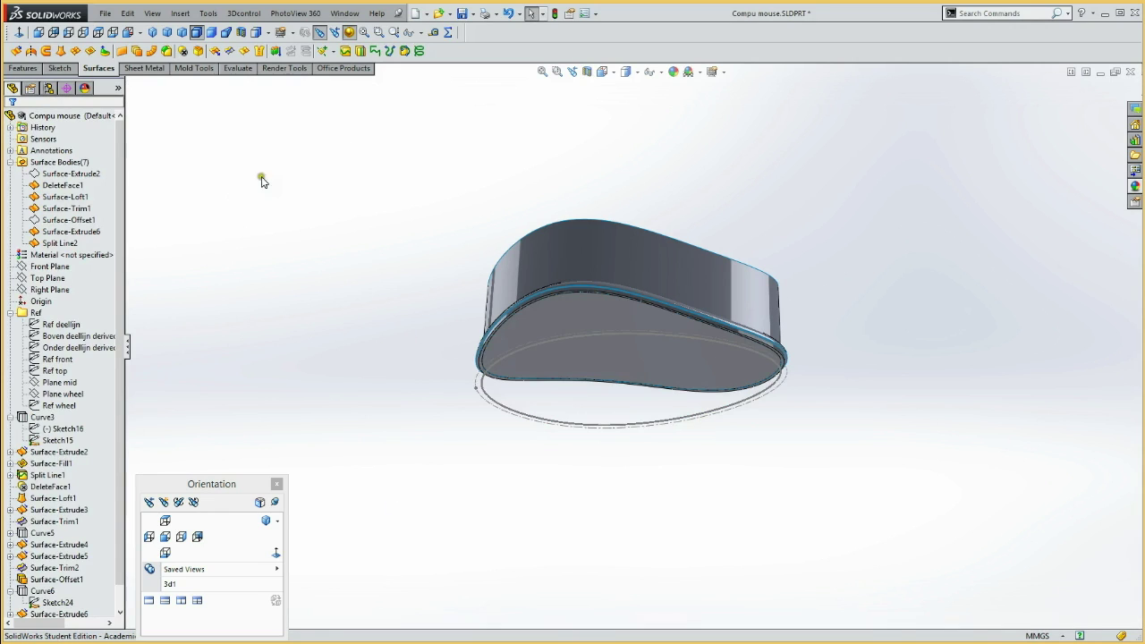
Delete the inner bottom face as DeleteFace2, leaving the underside open.
{"action": "left_click", "coordinate": [183, 51]}
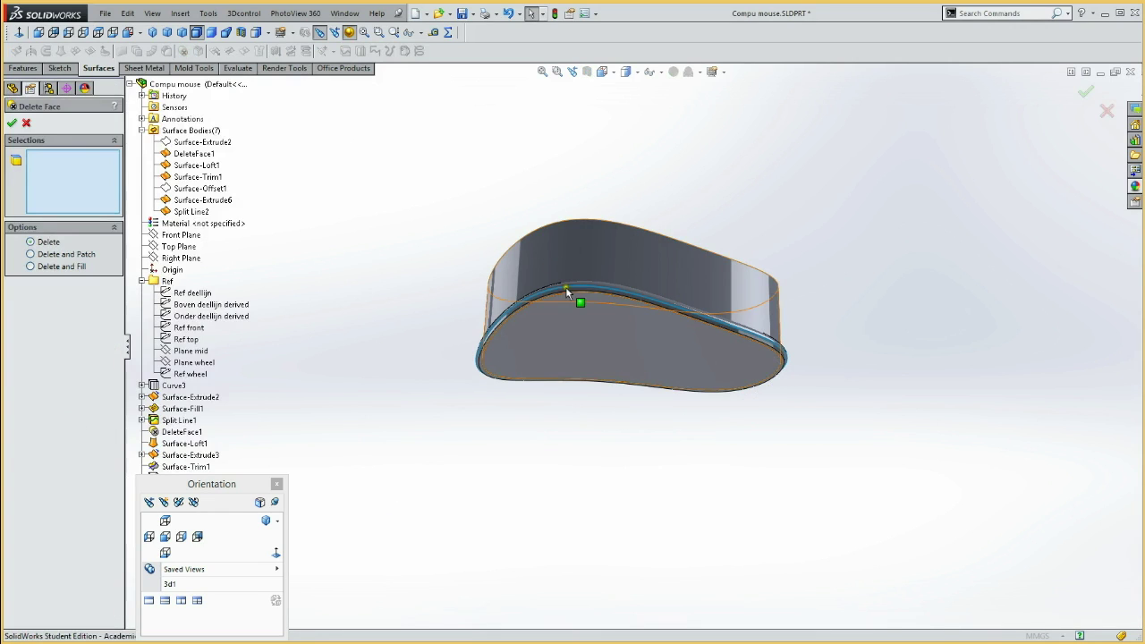
{"action": "left_click", "coordinate": [570, 317]}
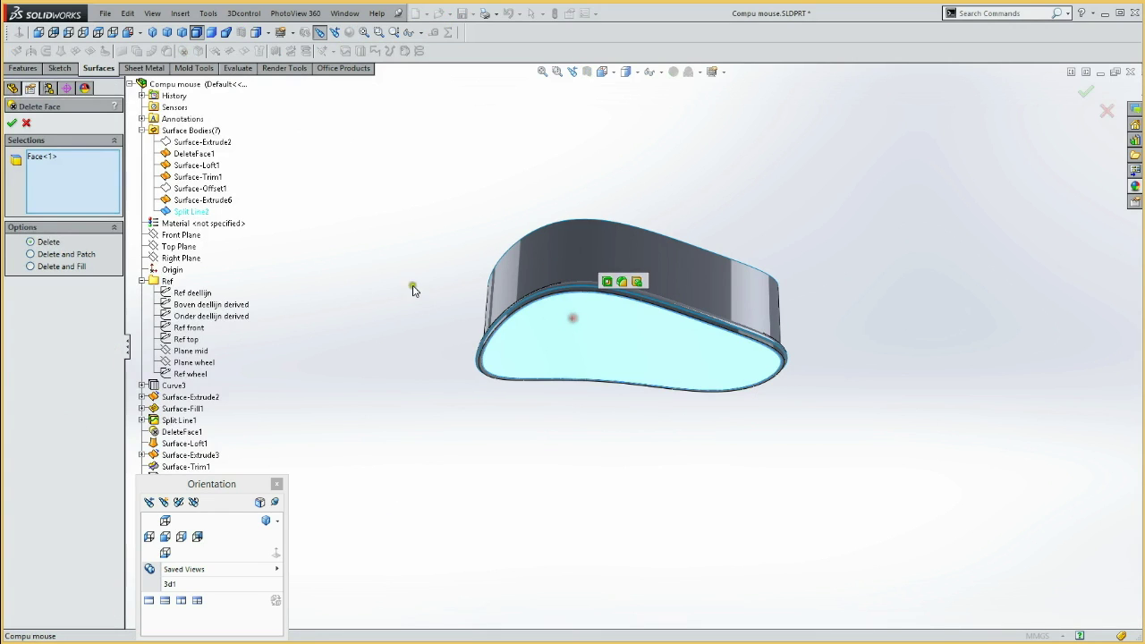
{"action": "left_click", "coordinate": [12, 123]}
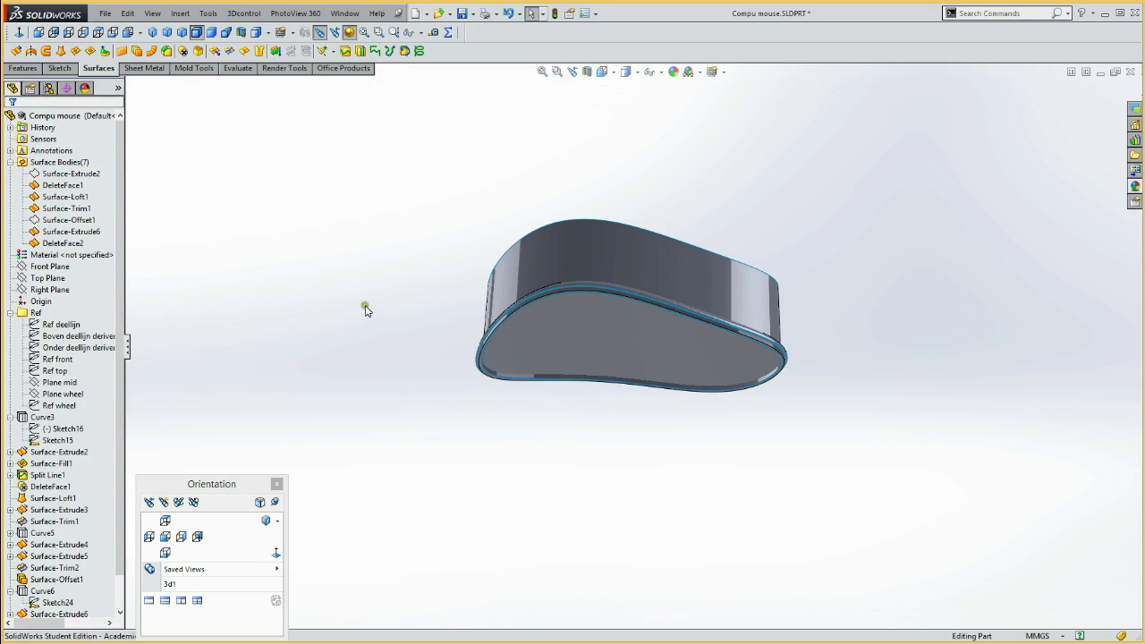
{"action": "key", "text": "ctrl+shift+z"}
{"action": "left_click_drag", "start_coordinate": [445, 319], "coordinate": [542, 382]}
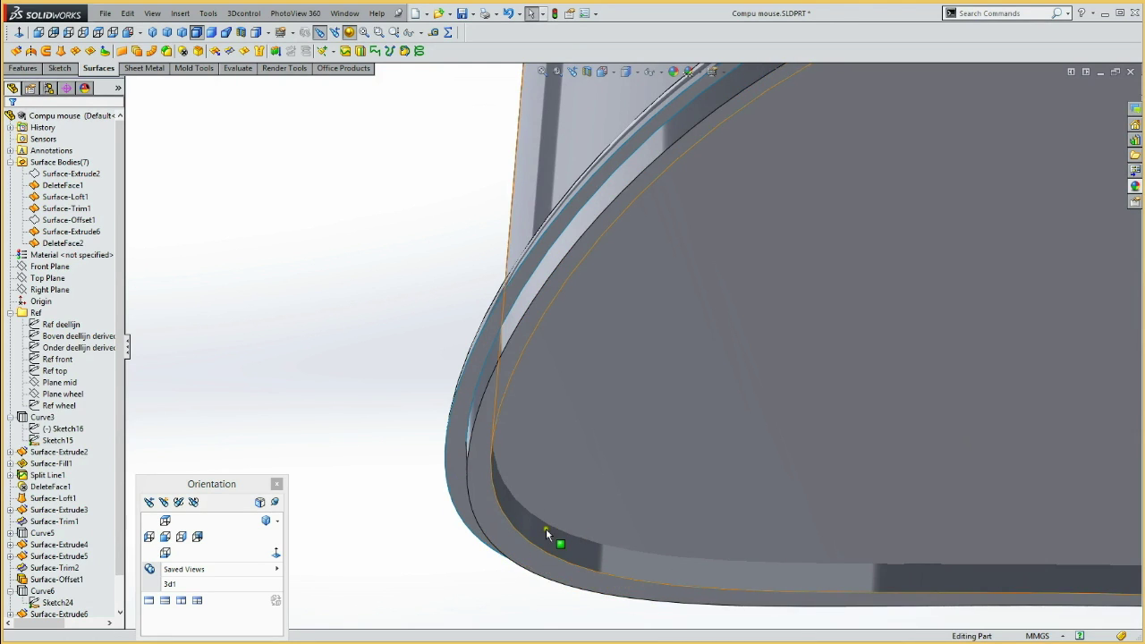
Orbit to check the lower edge, then turn the section view off.
{"action": "mouse_move", "coordinate": [381, 348]}
{"action": "middle_mouse_down"}
{"action": "mouse_move", "coordinate": [365, 390]}
{"action": "mouse_move", "coordinate": [418, 411]}
{"action": "mouse_move", "coordinate": [366, 388]}
{"action": "mouse_move", "coordinate": [350, 440]}
{"action": "mouse_move", "coordinate": [388, 434]}
{"action": "mouse_move", "coordinate": [389, 401]}
{"action": "middle_mouse_up"}
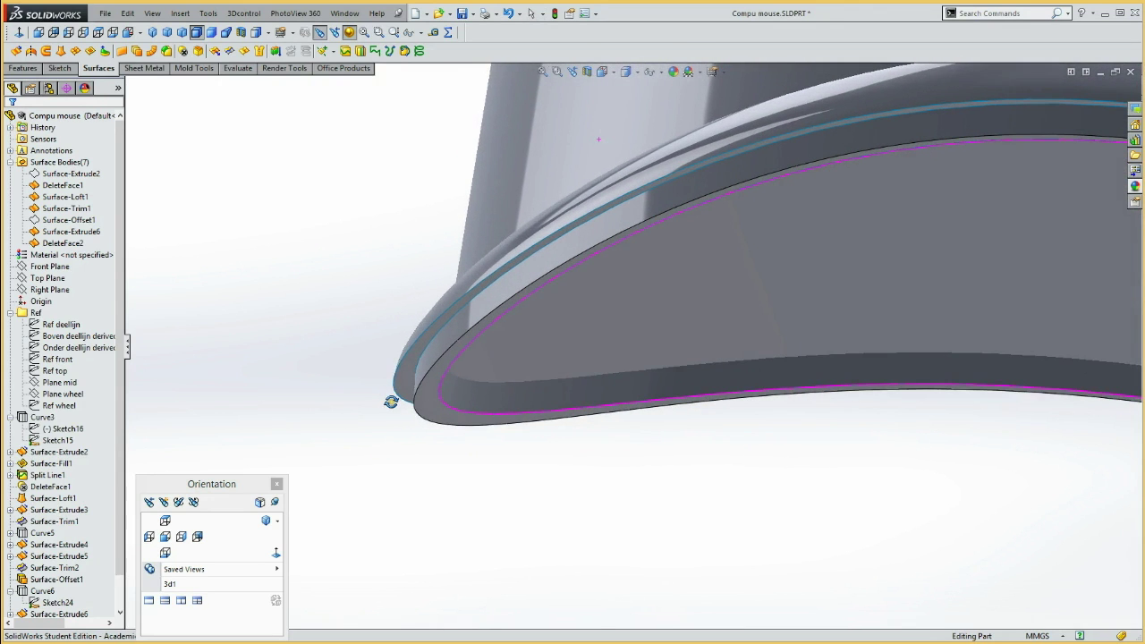
{"action": "left_click", "coordinate": [237, 35]}
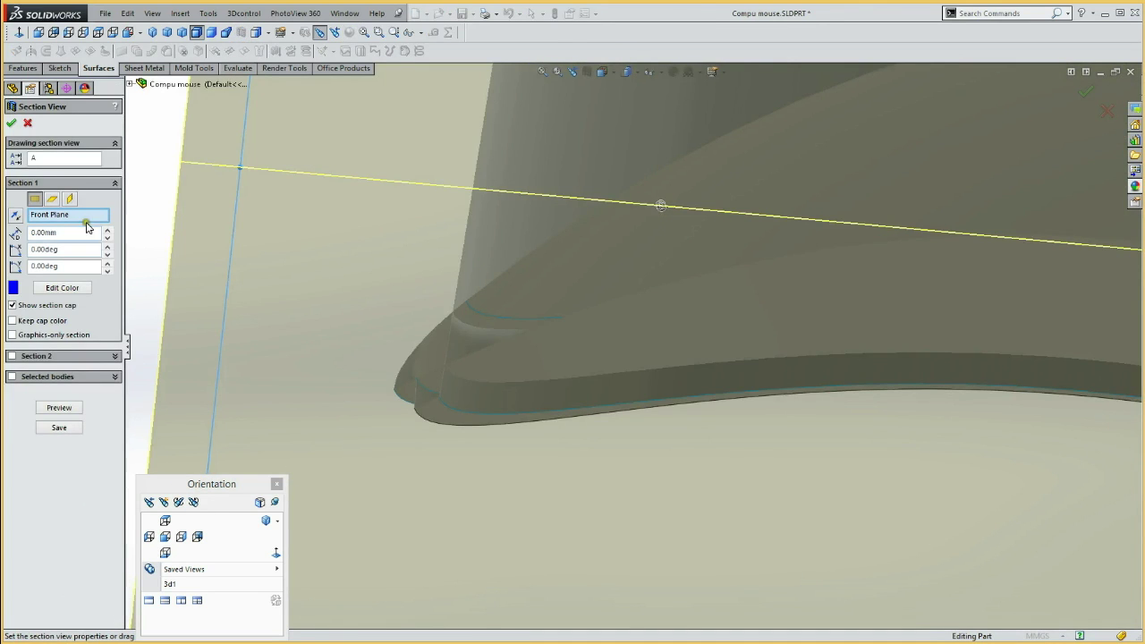
{"action": "left_click", "coordinate": [11, 123]}
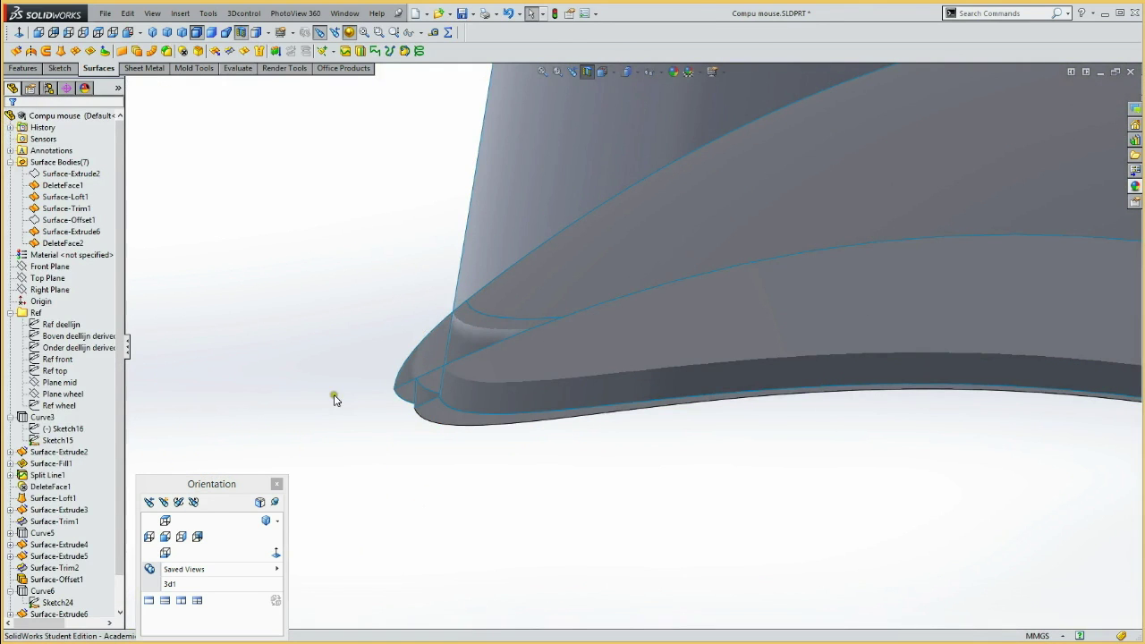
Identify the lower Surface-Extrude3 body, then select Split Line1 in the FeatureManager tree.
{"action": "mouse_move", "coordinate": [314, 383]}
{"action": "middle_mouse_down"}
{"action": "mouse_move", "coordinate": [289, 327]}
{"action": "mouse_move", "coordinate": [296, 390]}
{"action": "mouse_move", "coordinate": [309, 398]}
{"action": "mouse_move", "coordinate": [322, 365]}
{"action": "mouse_move", "coordinate": [319, 378]}
{"action": "middle_mouse_up"}
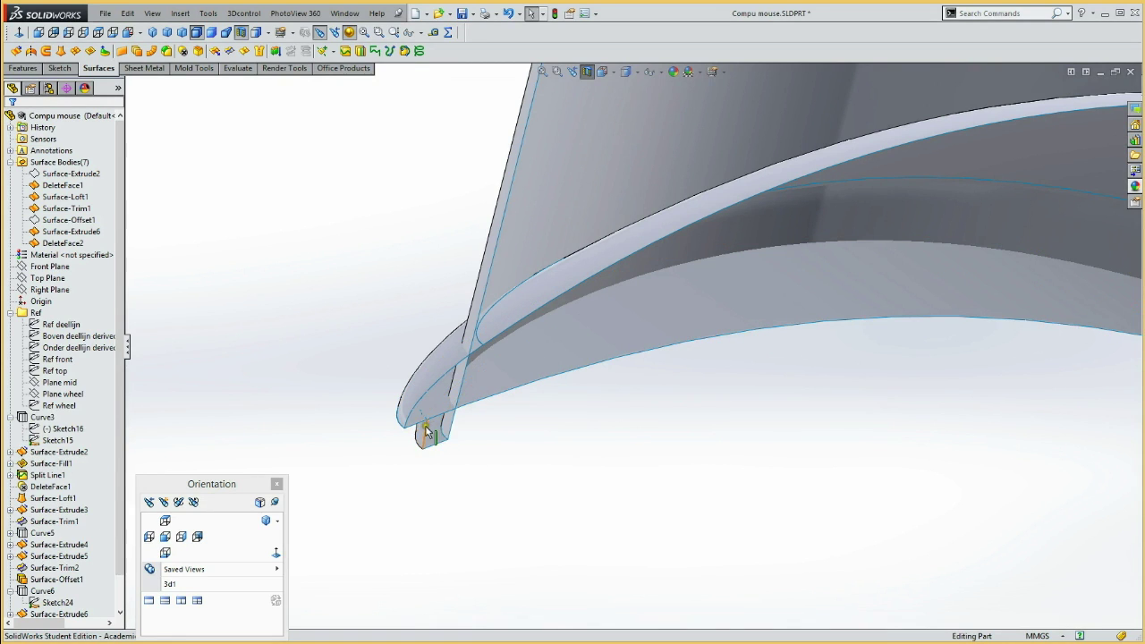
{"action": "left_click", "coordinate": [501, 387]}
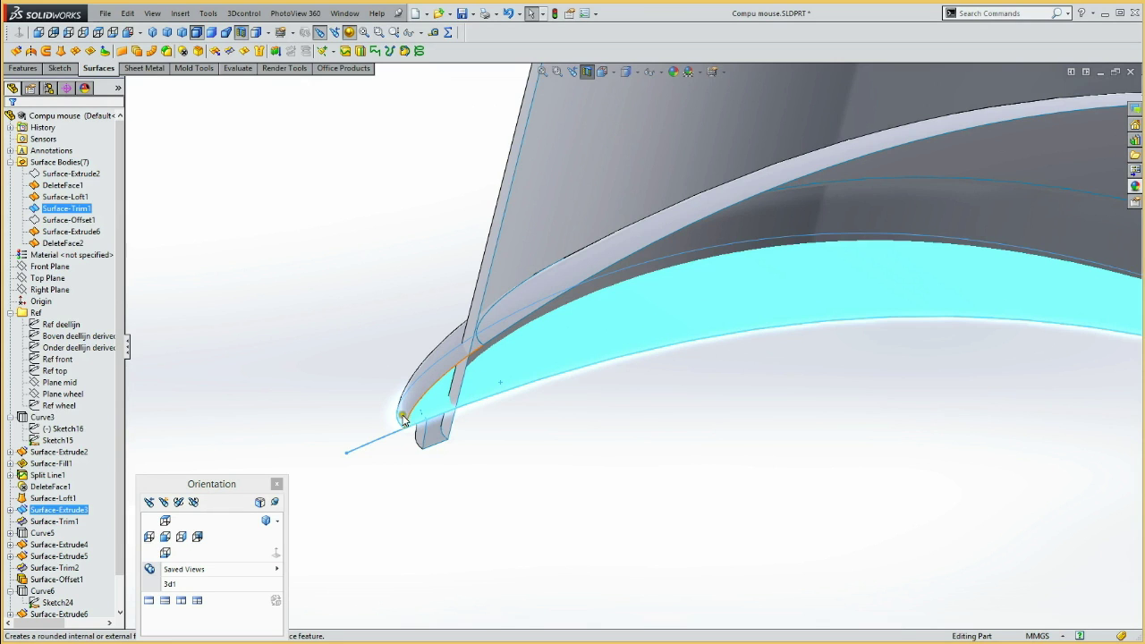
{"action": "left_click", "coordinate": [279, 380]}
{"action": "middle_click_drag", "start_coordinate": [278, 377], "coordinate": [273, 328]}
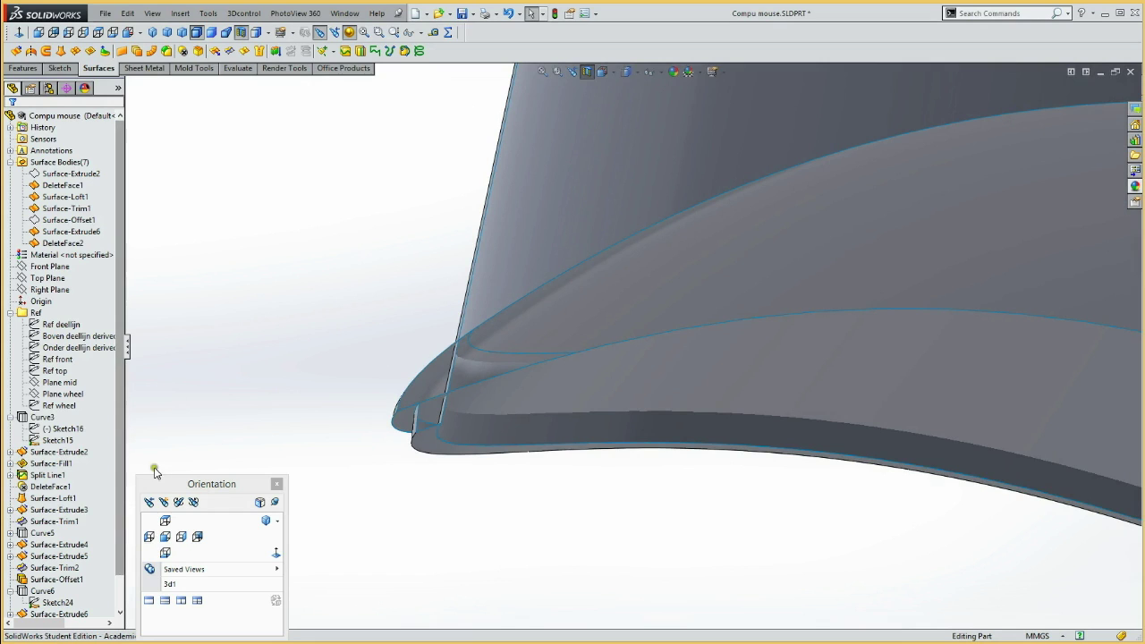
{"action": "left_click", "coordinate": [32, 478]}
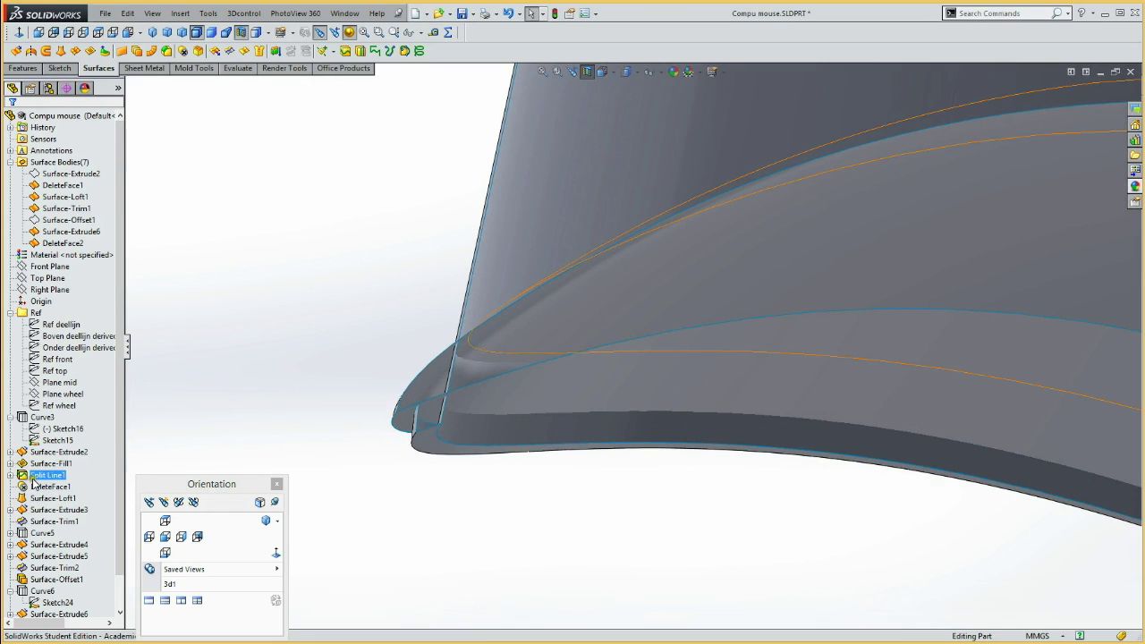
Show Split Line1's sketch and roll the model back to just after Surface-Trim1.
{"action": "left_click", "coordinate": [40, 476]}
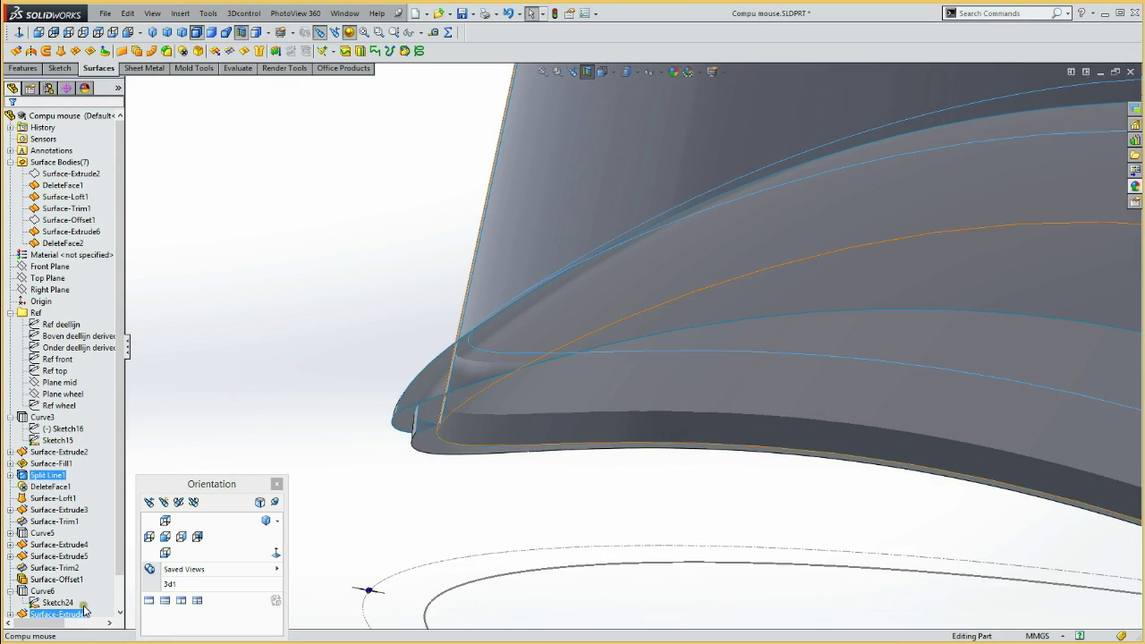
{"action": "scroll", "coordinate": [109, 579], "scroll_direction": "down", "scroll_amount": 1}
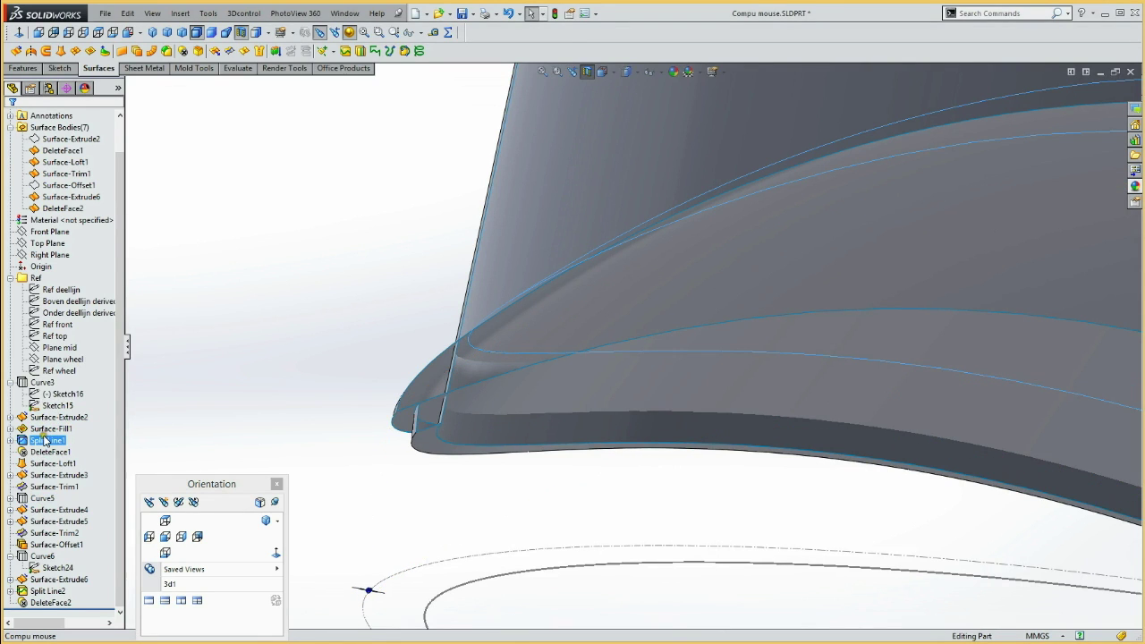
{"action": "left_click_drag", "start_coordinate": [70, 606], "coordinate": [55, 493]}
{"action": "left_click", "coordinate": [45, 487]}
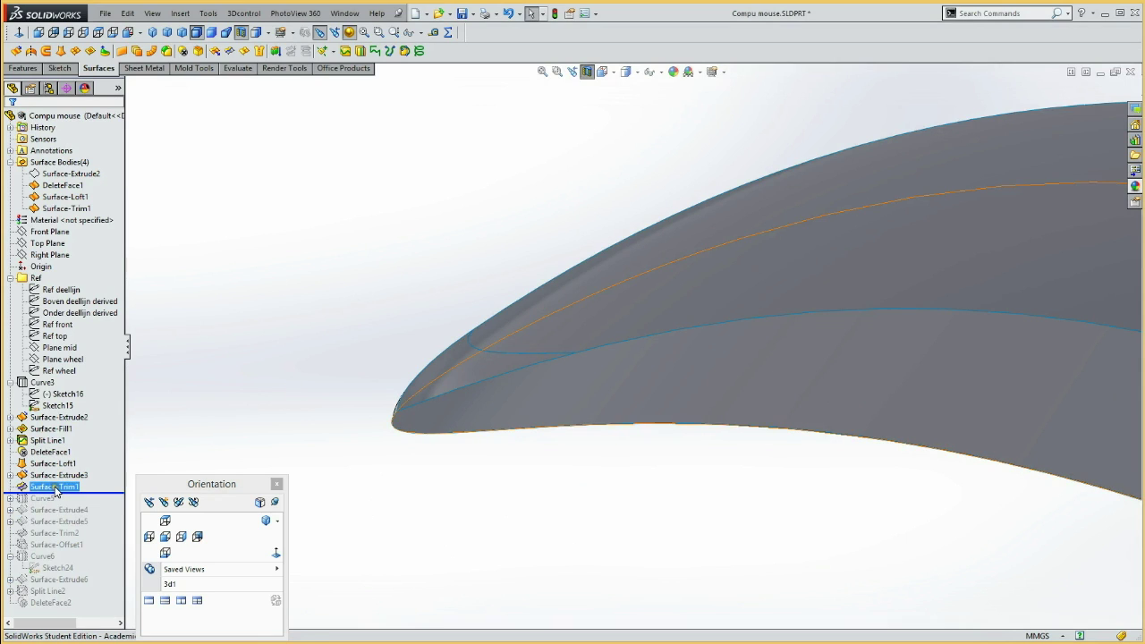
{"action": "left_click", "coordinate": [485, 405]}
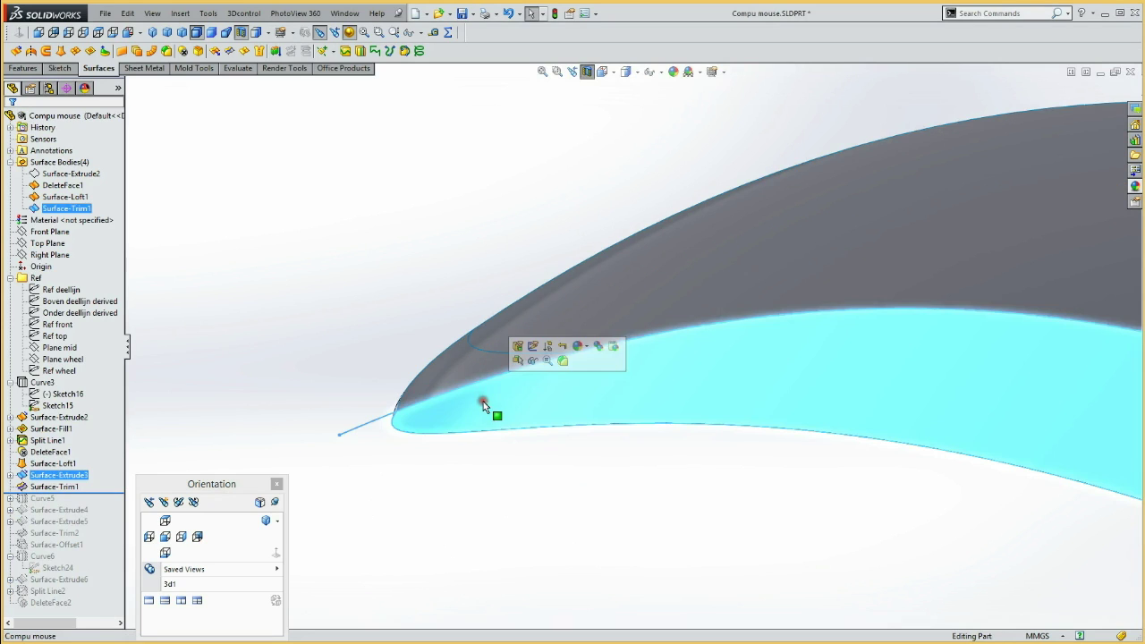
{"action": "left_click", "coordinate": [265, 377]}
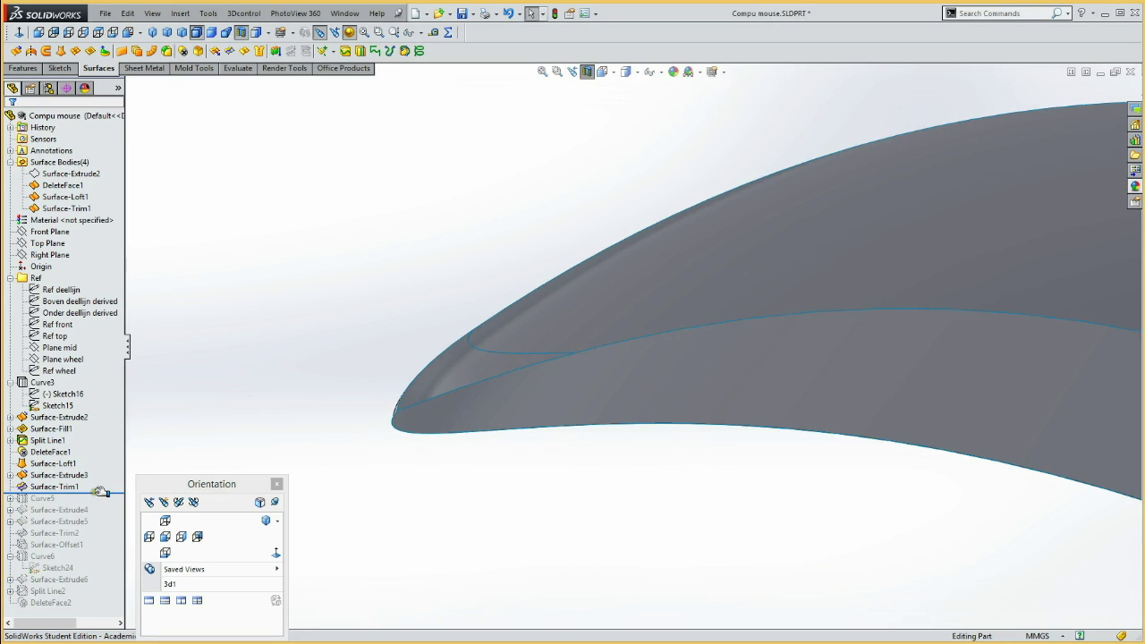
Roll forward through Curve5 and Surface-Extrude4, viewing the model from the side.
{"action": "left_click_drag", "start_coordinate": [100, 493], "coordinate": [98, 505]}
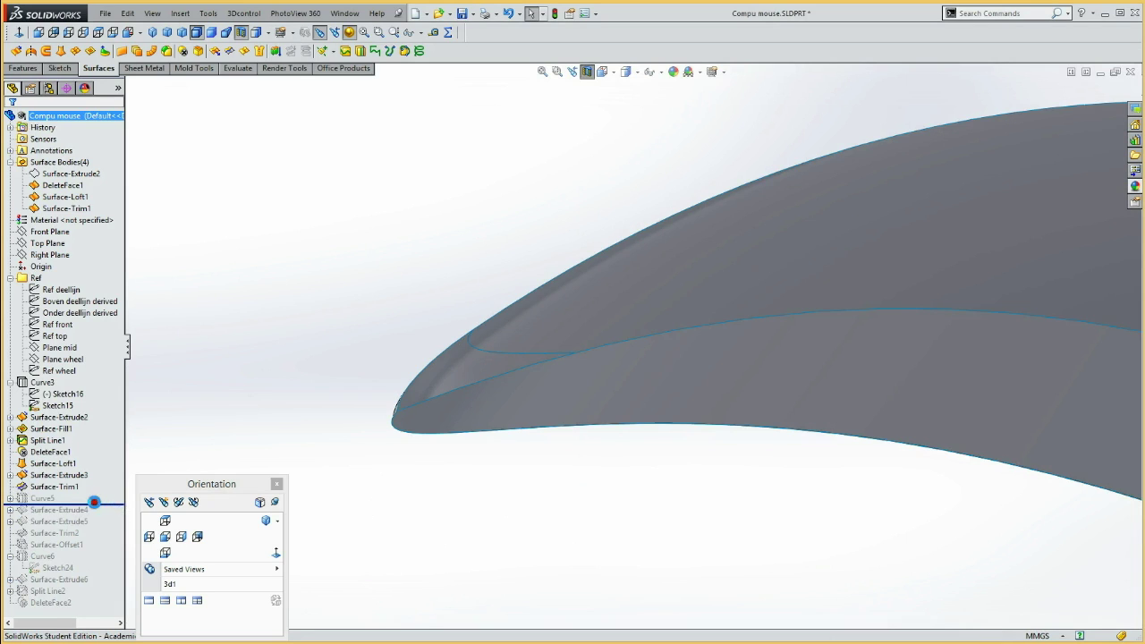
{"action": "left_click", "coordinate": [35, 498]}
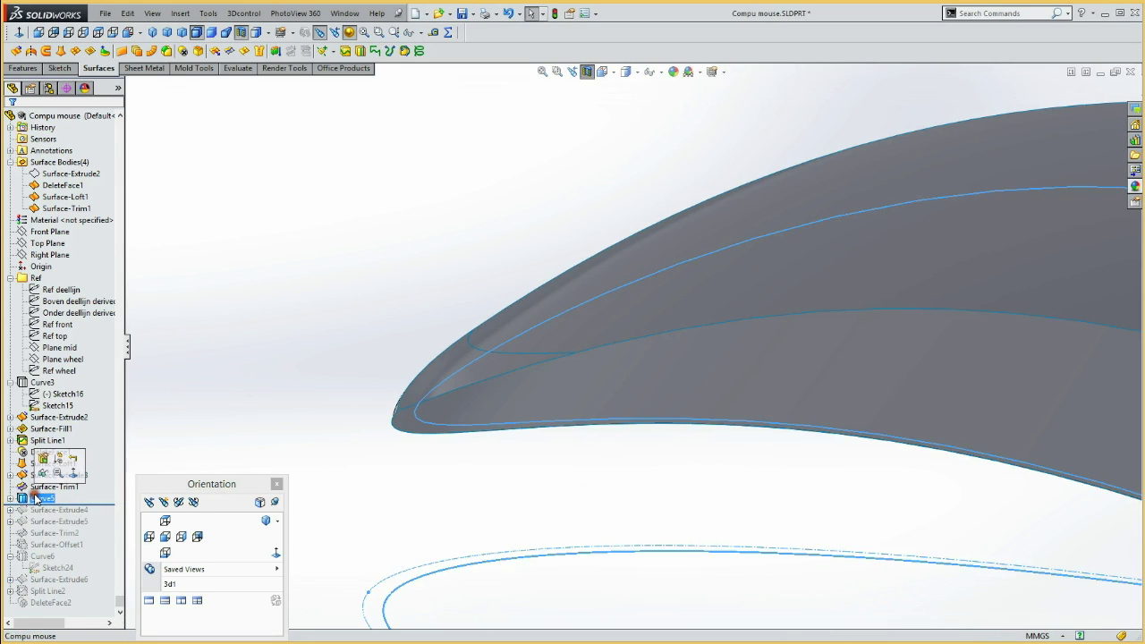
{"action": "left_click_drag", "start_coordinate": [74, 506], "coordinate": [95, 502]}
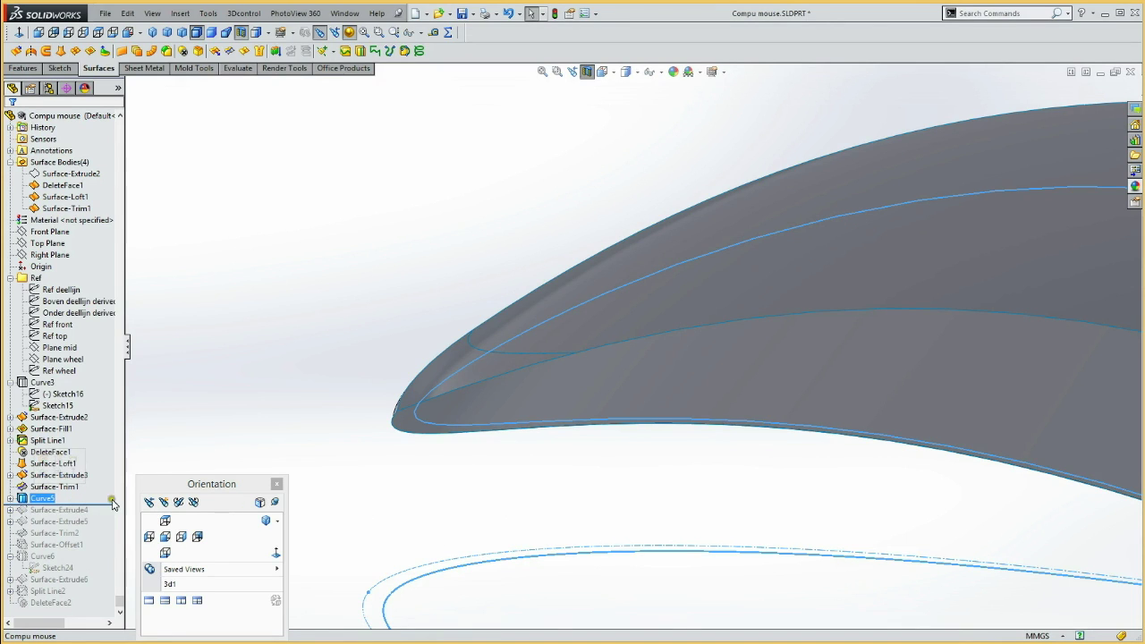
{"action": "left_click_drag", "start_coordinate": [95, 504], "coordinate": [97, 517]}
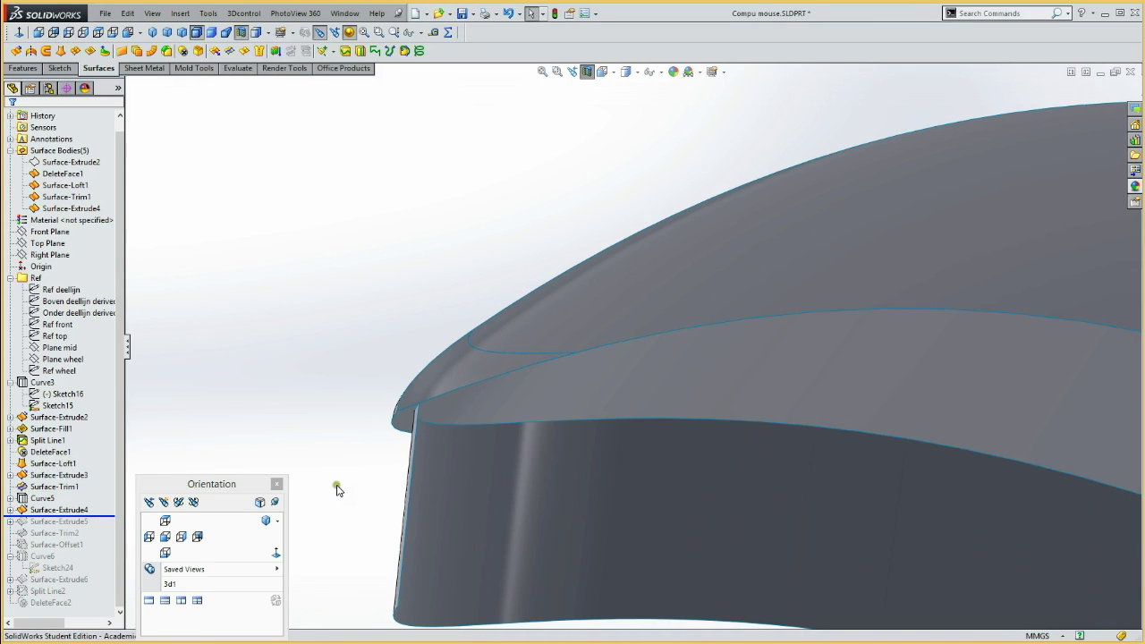
{"action": "left_click", "coordinate": [166, 539]}
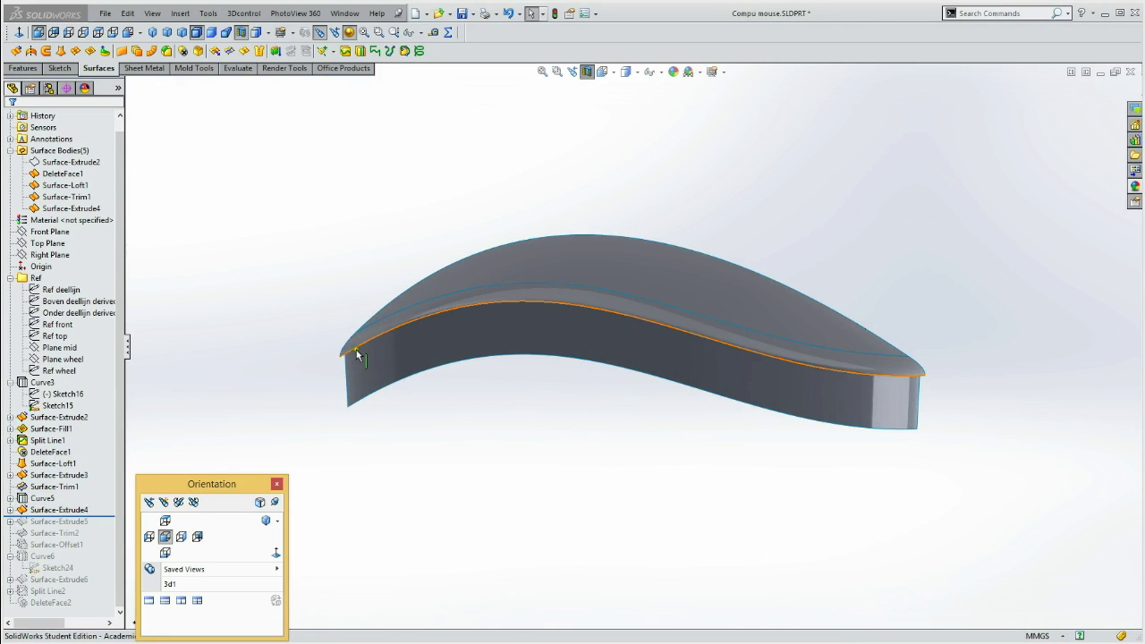
Expand Surface-Extrude4 and Curve5, select Sketch22, and orbit to an elevated 3/4 view.
{"action": "left_click", "coordinate": [11, 508]}
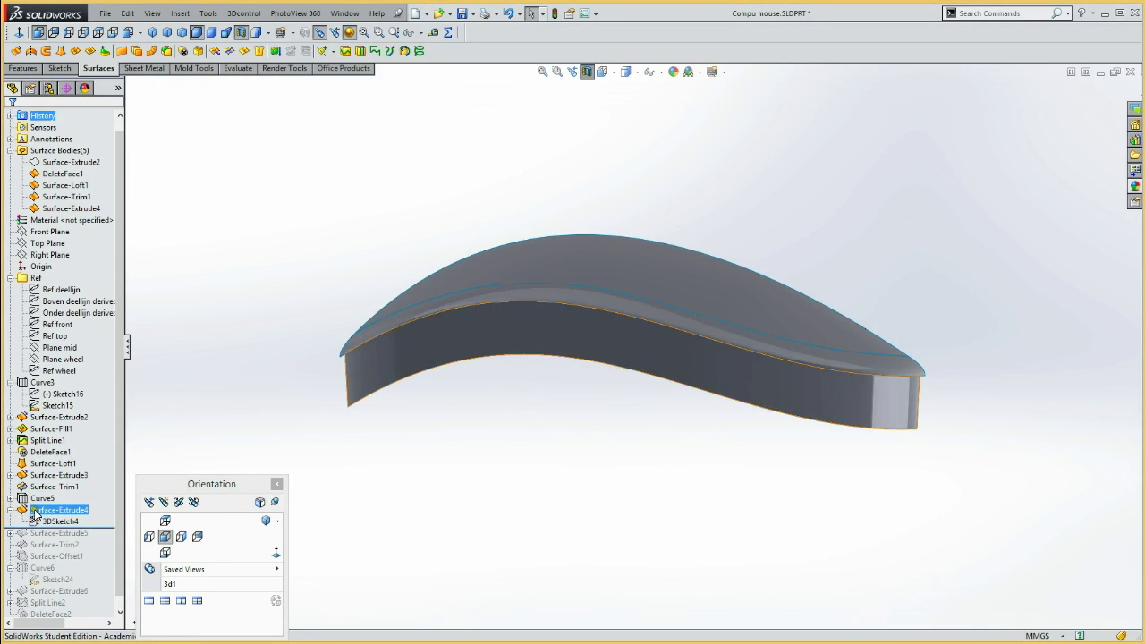
{"action": "left_click", "coordinate": [10, 498]}
{"action": "left_click", "coordinate": [53, 509]}
{"action": "middle_click_drag", "start_coordinate": [182, 434], "coordinate": [197, 330]}
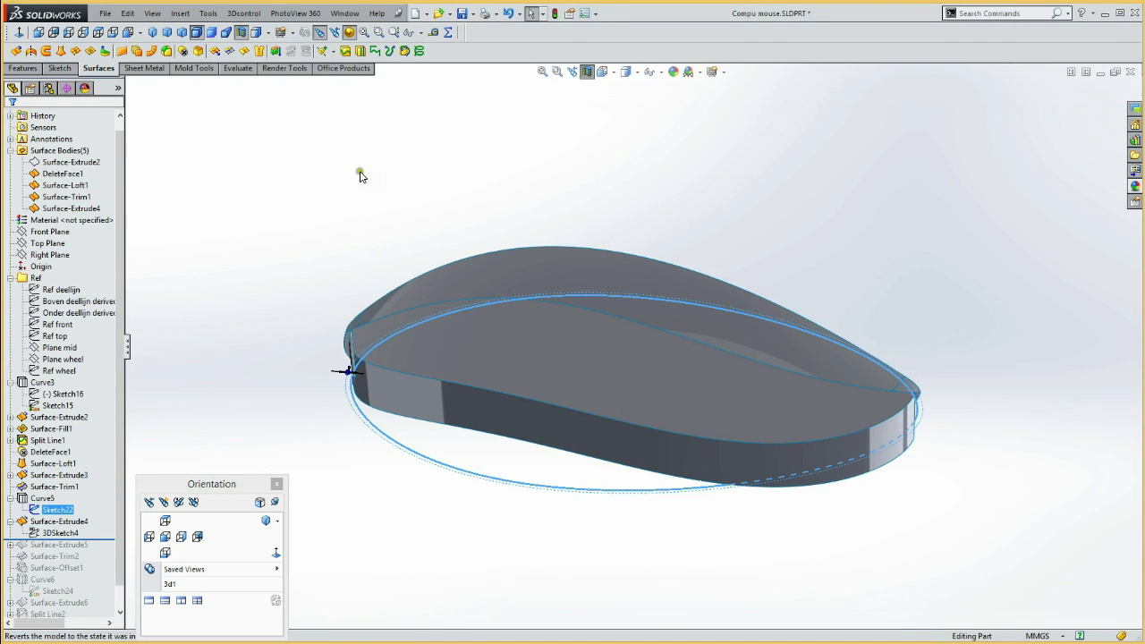
Project Sketch22 onto the inner face as Split Line3.
{"action": "left_click", "coordinate": [348, 51]}
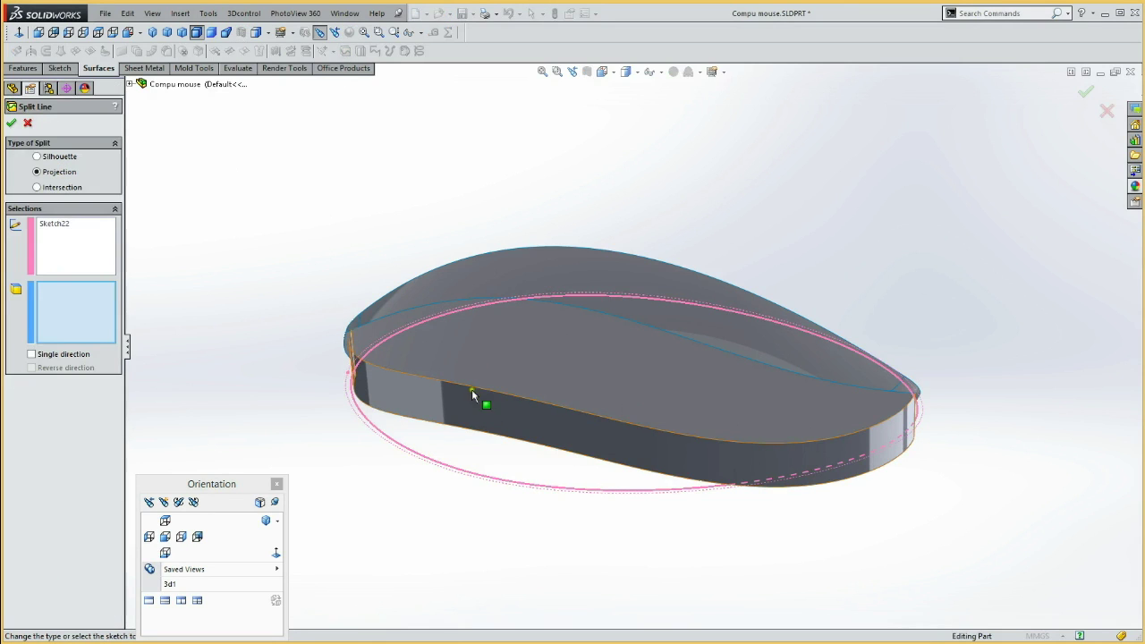
{"action": "left_click", "coordinate": [469, 353]}
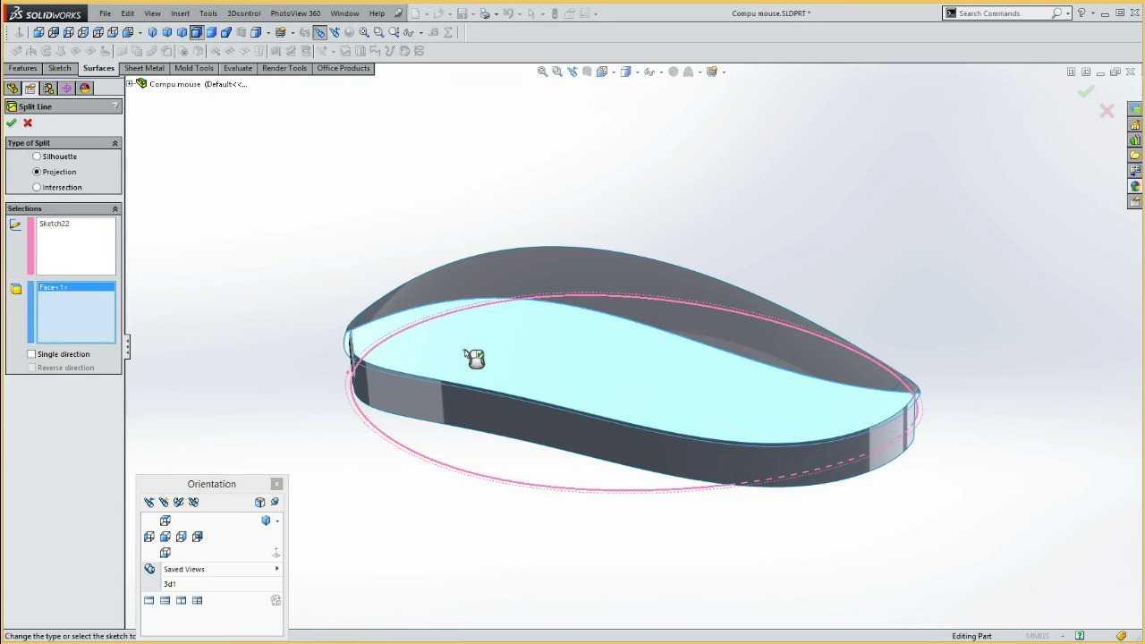
{"action": "left_click", "coordinate": [11, 123]}
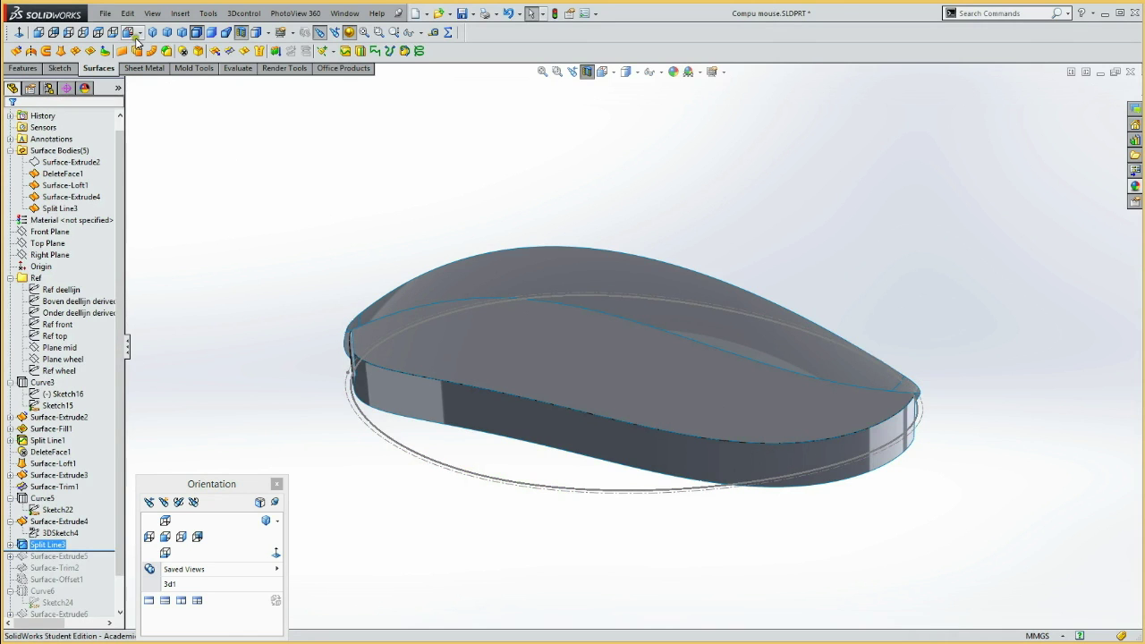
Delete the split inner face as DeleteFace3 and view the open underside.
{"action": "left_click", "coordinate": [182, 51]}
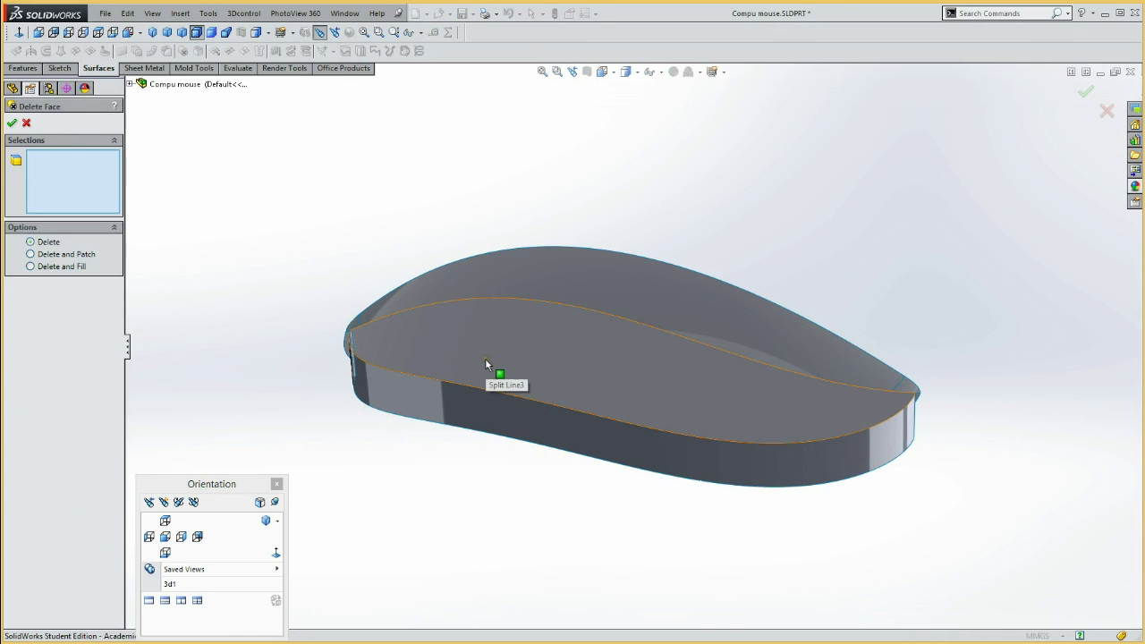
{"action": "left_click", "coordinate": [481, 359]}
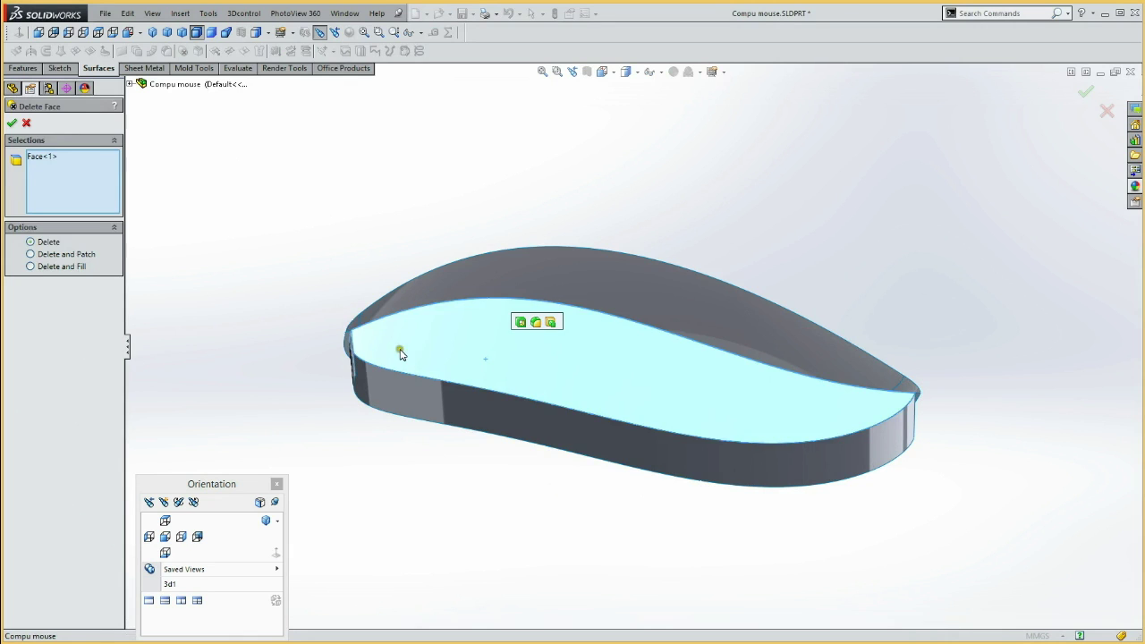
{"action": "left_click", "coordinate": [16, 123]}
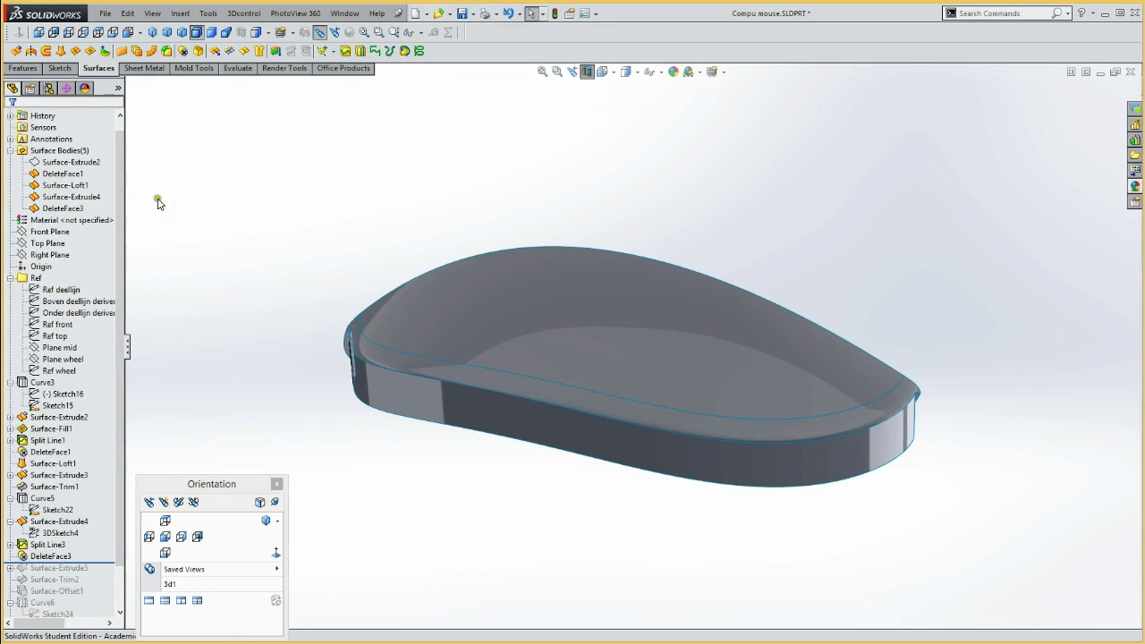
{"action": "middle_click_drag", "start_coordinate": [249, 304], "coordinate": [248, 458]}
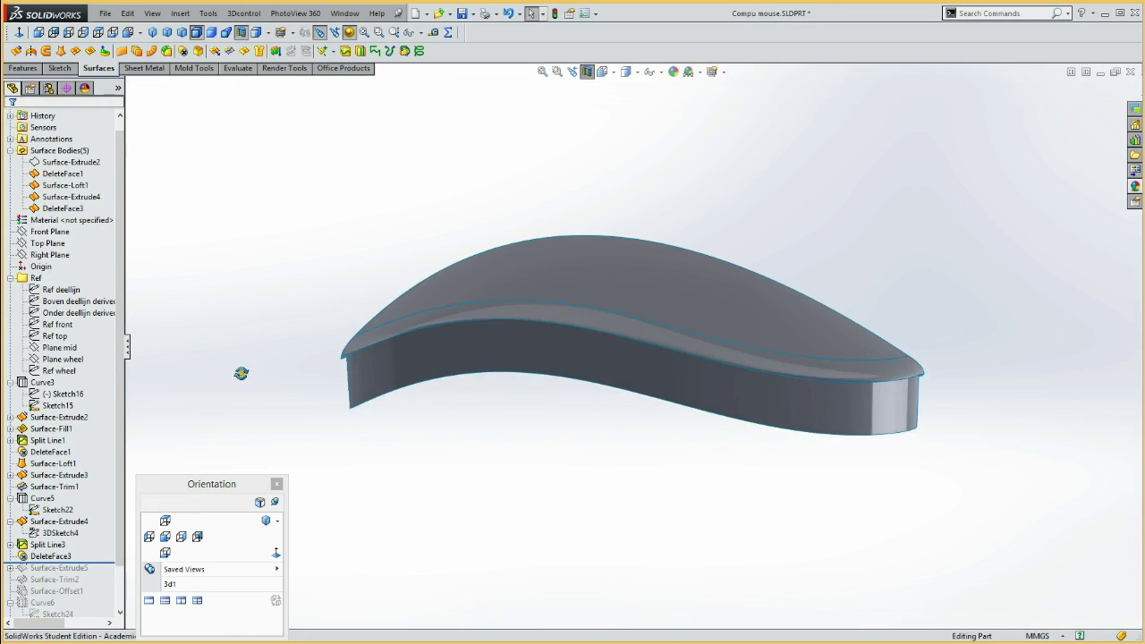
Roll forward below DeleteFace2 so all later features rebuild after DeleteFace3.
{"action": "middle_click_drag", "start_coordinate": [248, 458], "coordinate": [243, 497]}
{"action": "left_click_drag", "start_coordinate": [123, 550], "coordinate": [123, 592]}
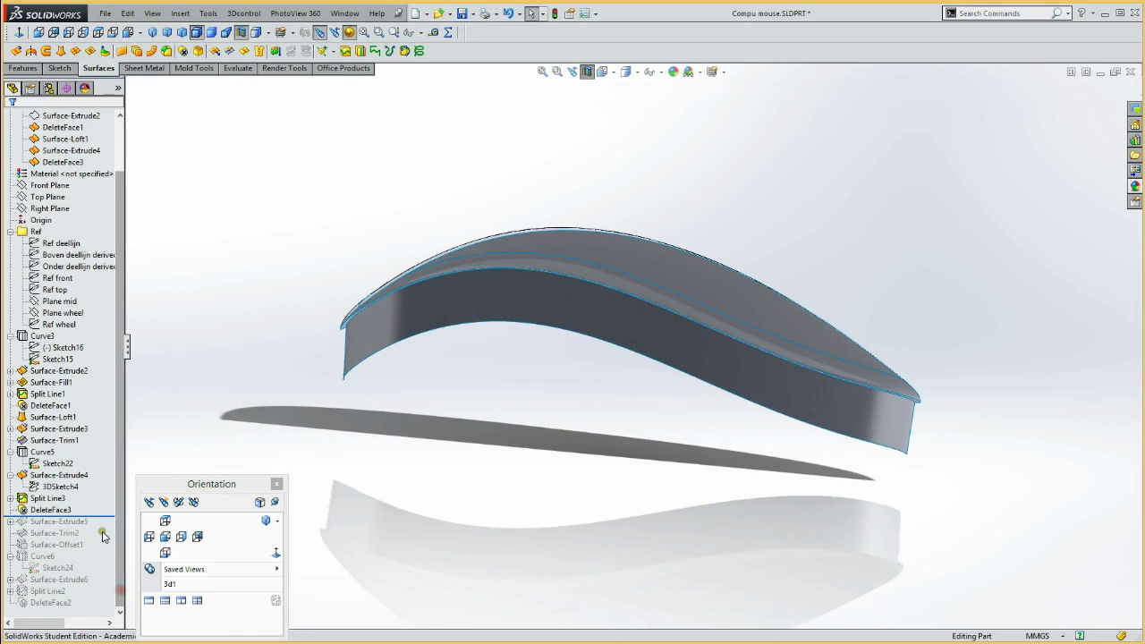
{"action": "left_click_drag", "start_coordinate": [108, 516], "coordinate": [85, 608]}
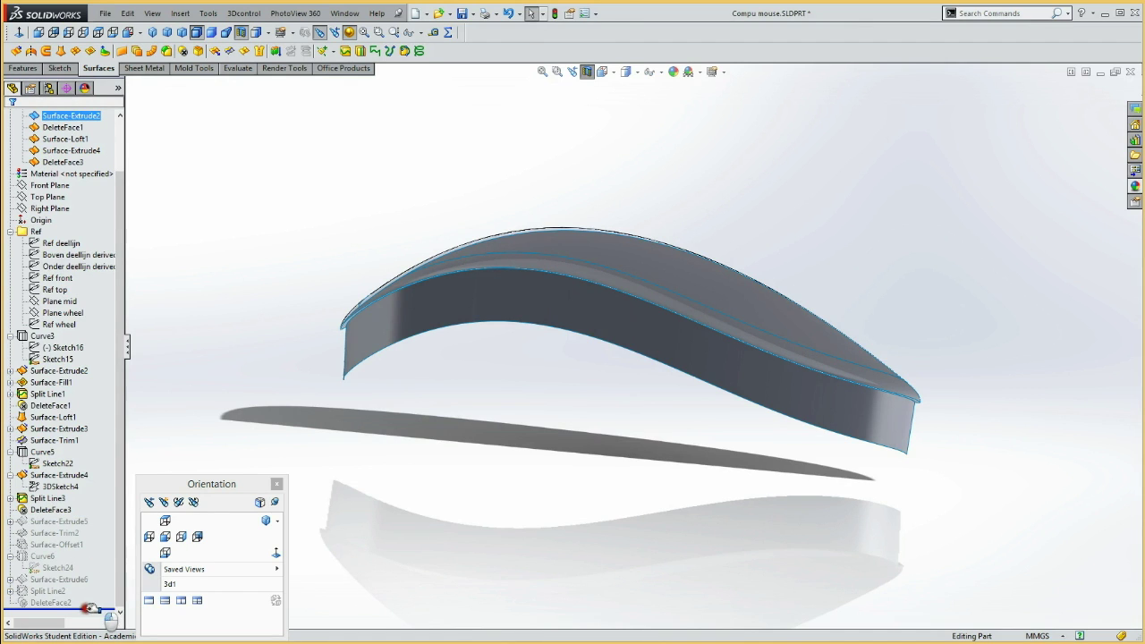
Orbit to a top-down view and zoom into the front tip of the shell.
{"action": "mouse_move", "coordinate": [255, 347]}
{"action": "middle_mouse_down"}
{"action": "mouse_move", "coordinate": [205, 179]}
{"action": "mouse_move", "coordinate": [256, 212]}
{"action": "mouse_move", "coordinate": [281, 294]}
{"action": "mouse_move", "coordinate": [264, 287]}
{"action": "middle_mouse_up"}
{"action": "key", "text": "Escape"}
{"action": "key", "text": "g"}
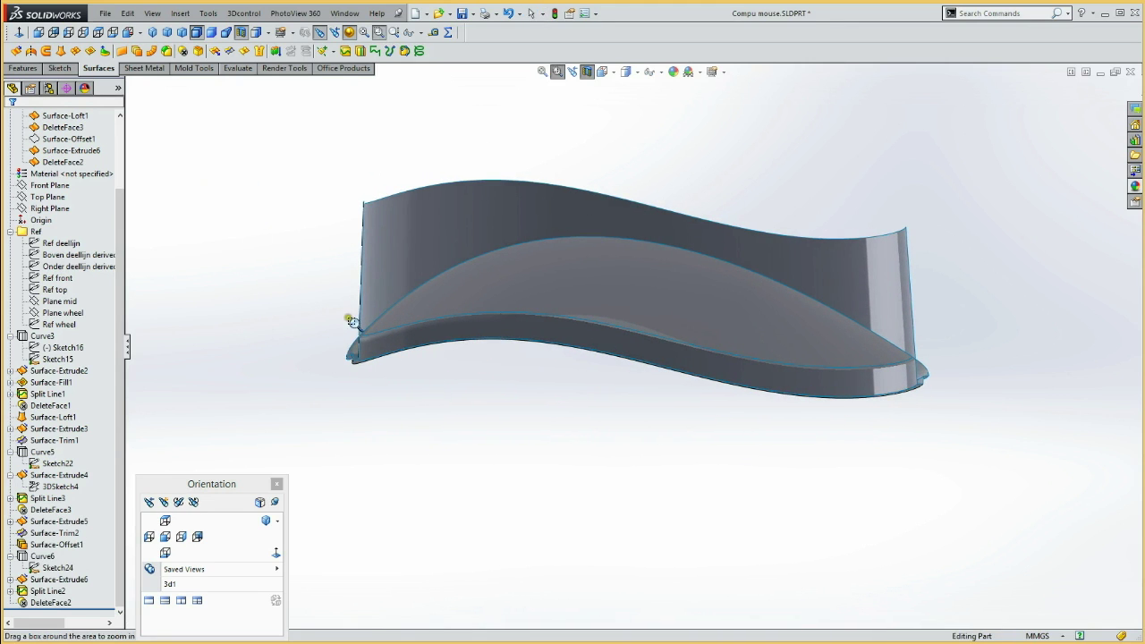
{"action": "left_click_drag", "start_coordinate": [329, 315], "coordinate": [414, 386]}
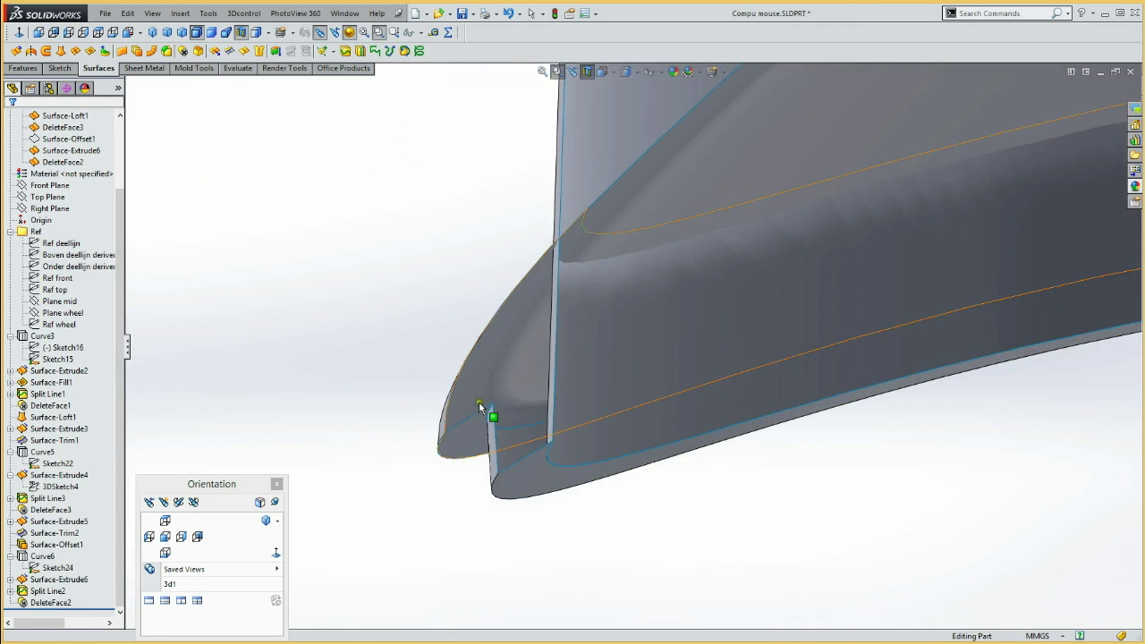
{"action": "scroll", "coordinate": [554, 458], "scroll_direction": "down", "scroll_amount": 2}
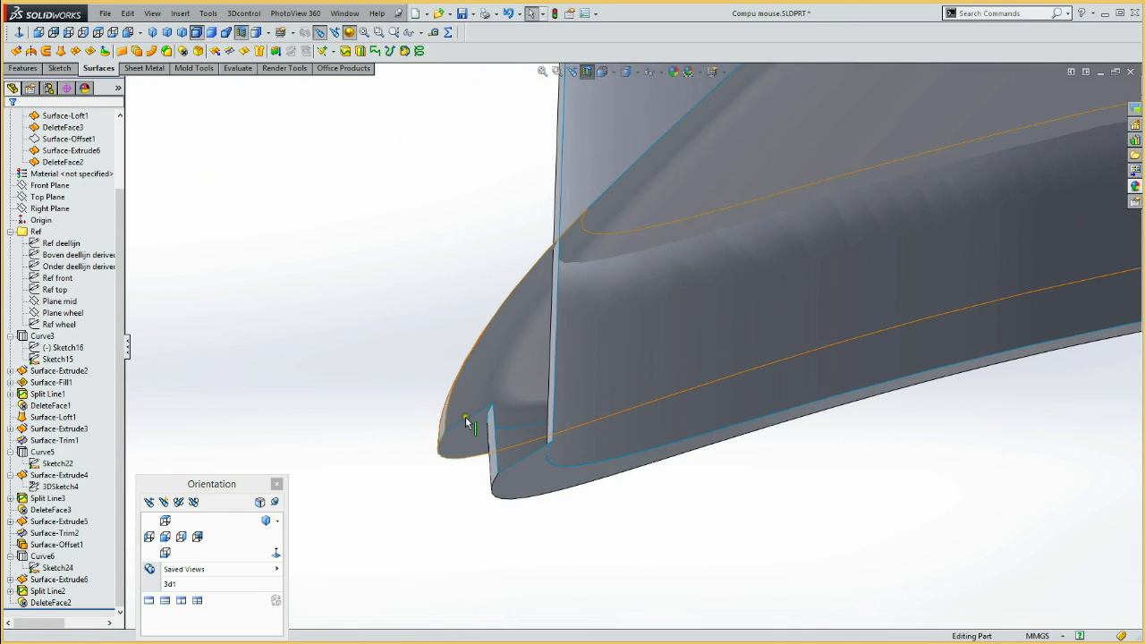
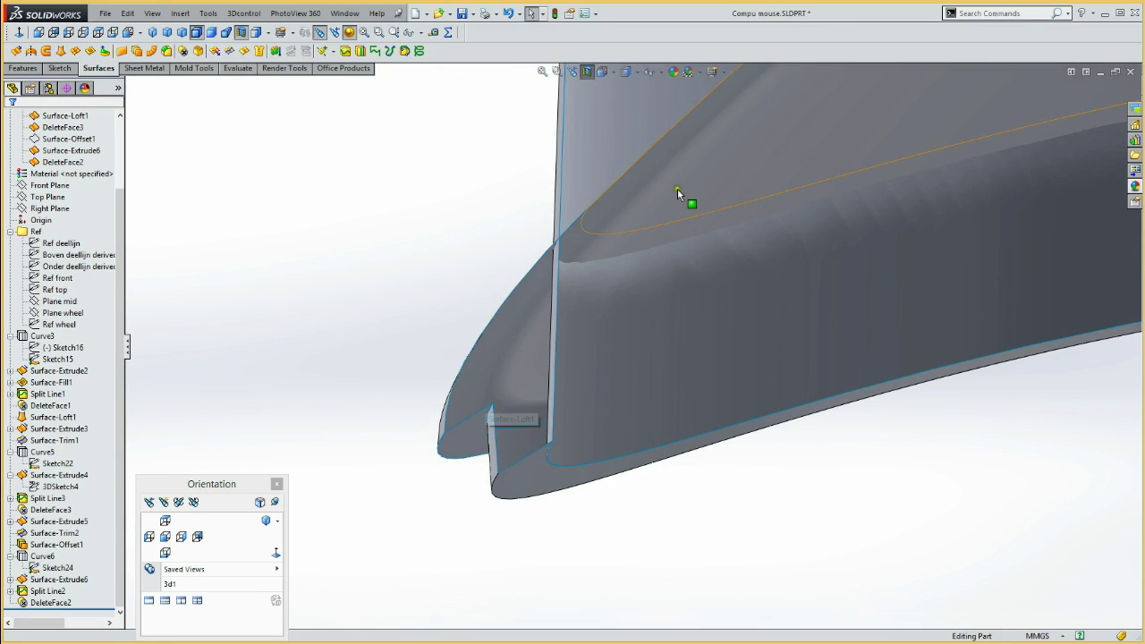
View the part from the Front and roll it back to just after Surface-Fill1.
{"action": "left_click", "coordinate": [166, 540]}
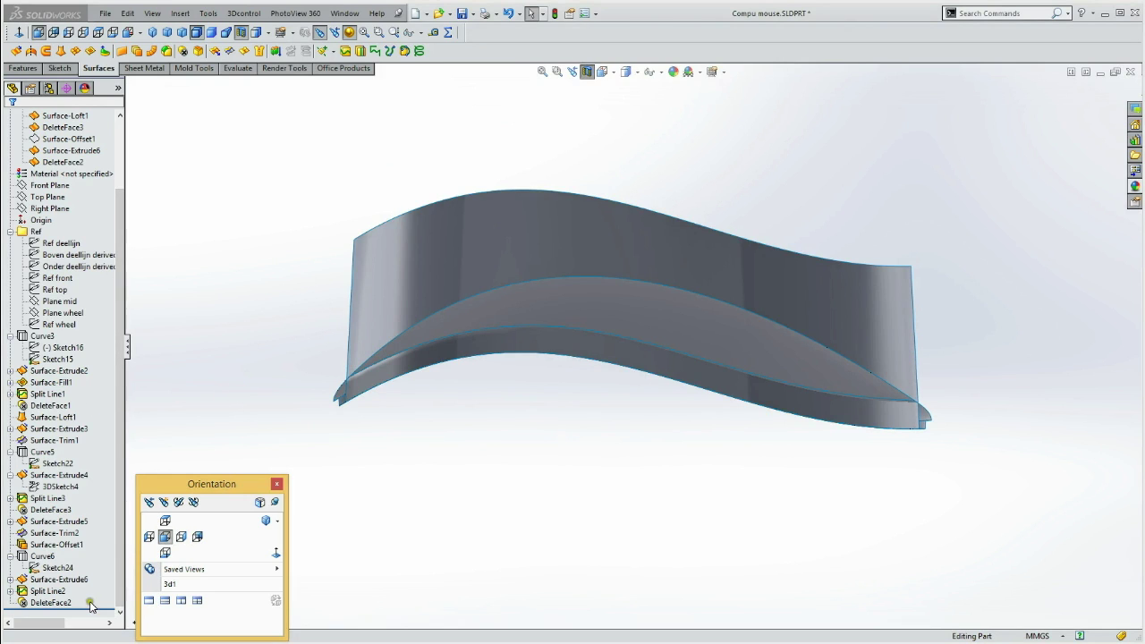
{"action": "left_click_drag", "start_coordinate": [96, 606], "coordinate": [83, 386]}
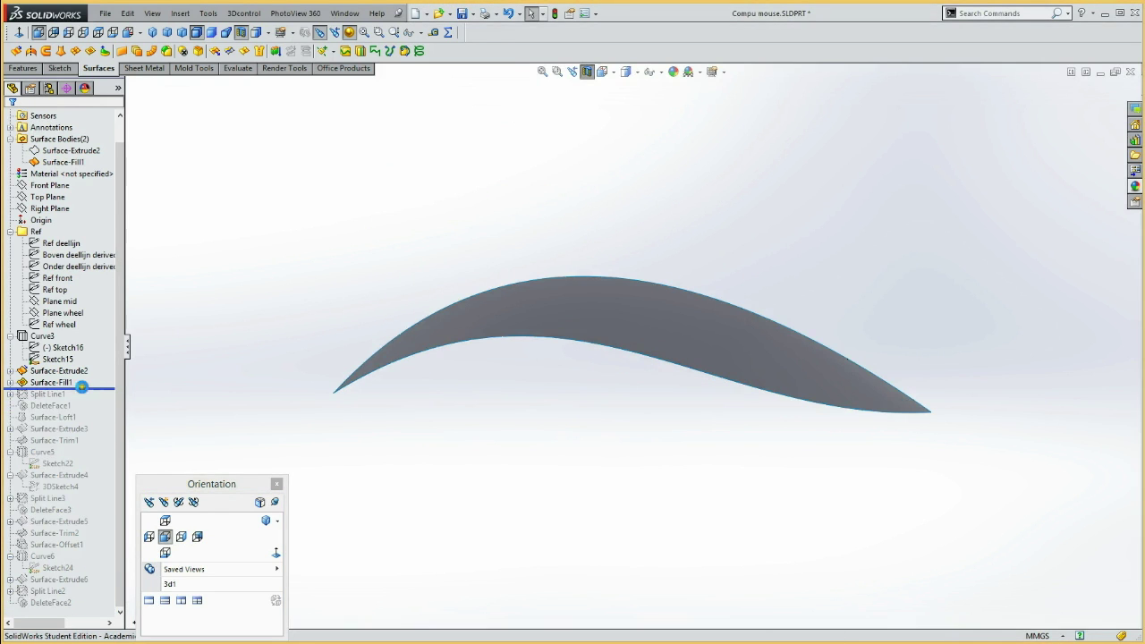
{"action": "mouse_move", "coordinate": [311, 297]}
{"action": "middle_mouse_down"}
{"action": "mouse_move", "coordinate": [342, 360]}
{"action": "mouse_move", "coordinate": [334, 414]}
{"action": "mouse_move", "coordinate": [395, 478]}
{"action": "mouse_move", "coordinate": [324, 381]}
{"action": "mouse_move", "coordinate": [470, 325]}
{"action": "mouse_move", "coordinate": [460, 378]}
{"action": "mouse_move", "coordinate": [470, 376]}
{"action": "middle_mouse_up"}
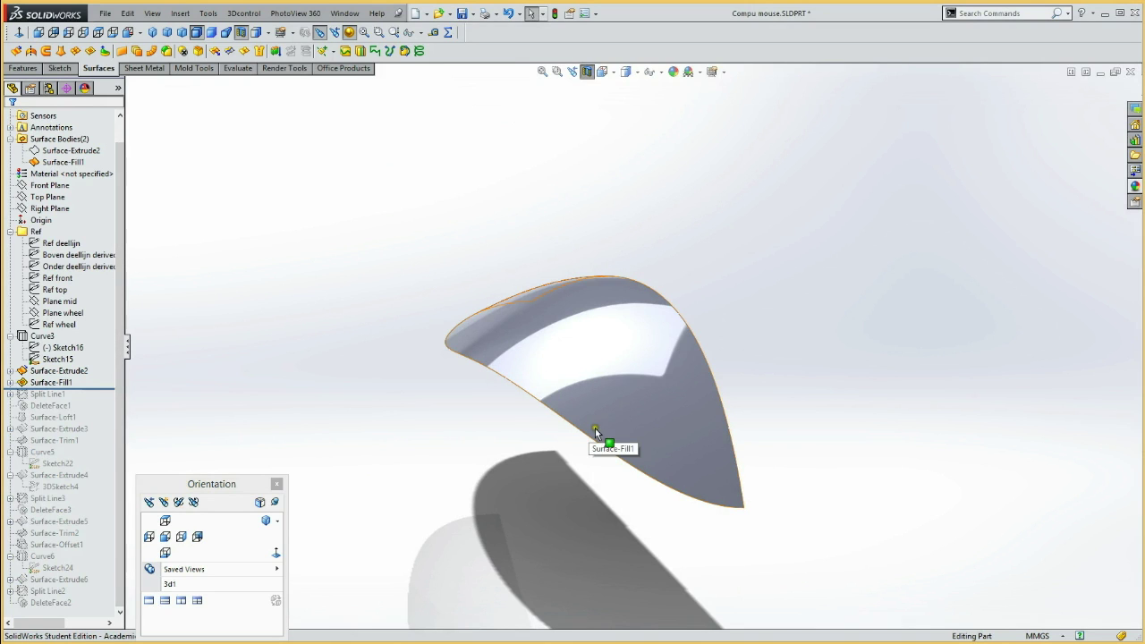
{"action": "mouse_move", "coordinate": [420, 449]}
{"action": "middle_mouse_down"}
{"action": "mouse_move", "coordinate": [328, 376]}
{"action": "mouse_move", "coordinate": [276, 391]}
{"action": "mouse_move", "coordinate": [269, 305]}
{"action": "mouse_move", "coordinate": [268, 348]}
{"action": "middle_mouse_up"}
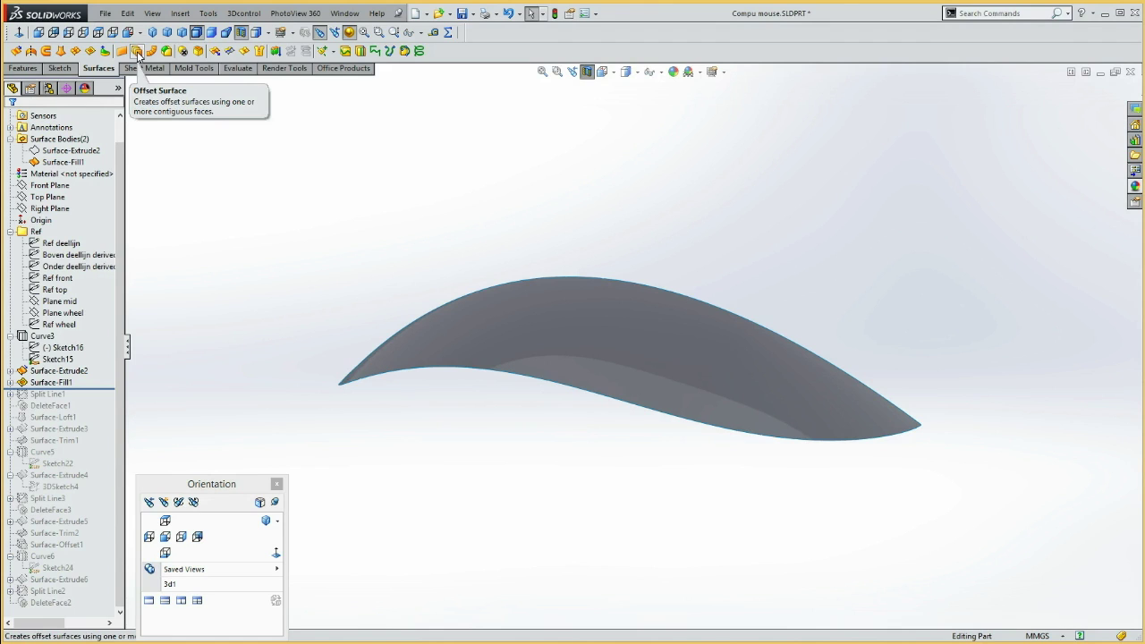
Offset the top fill face by 2 mm in the reversed direction, creating Surface-Offset2.
{"action": "left_click", "coordinate": [137, 51]}
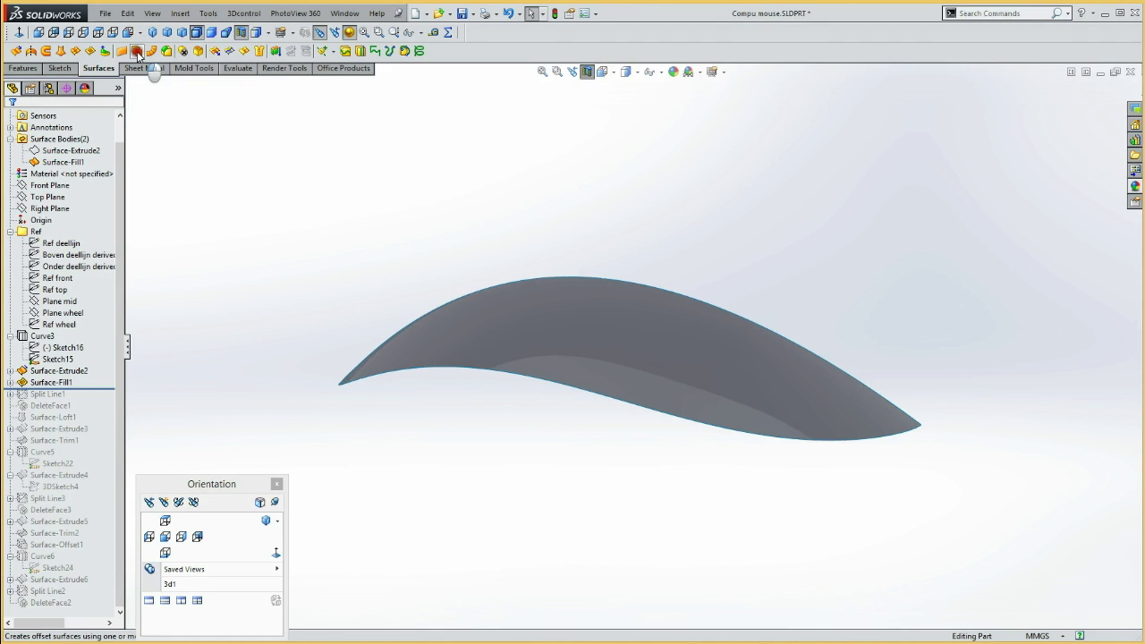
{"action": "left_click", "coordinate": [540, 322]}
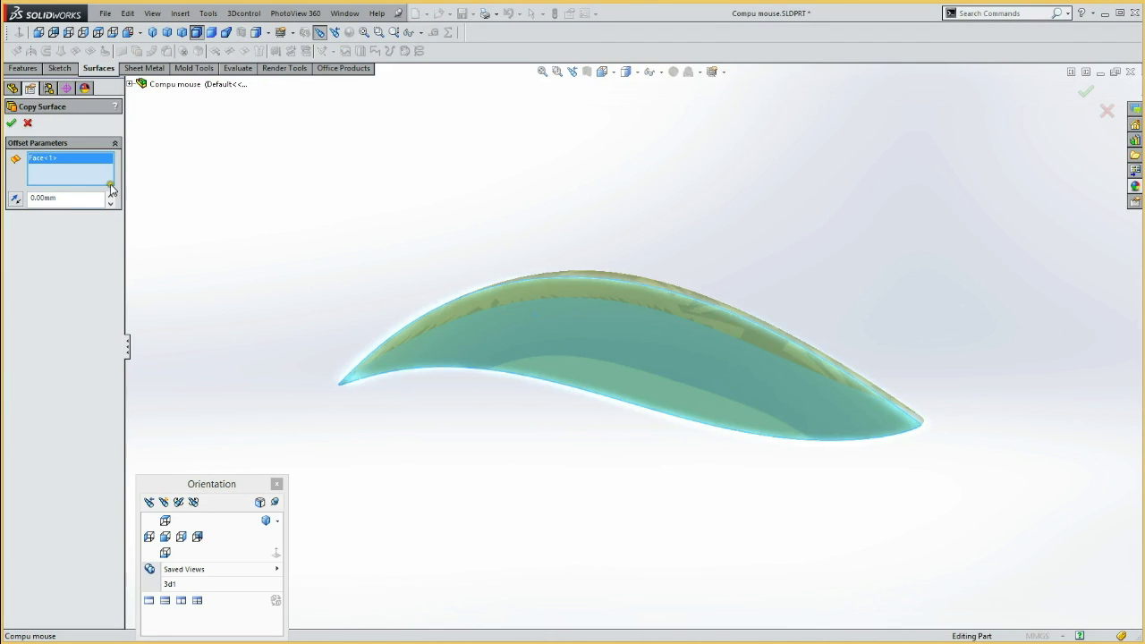
{"action": "double_click", "coordinate": [84, 196]}
{"action": "type", "text": "2"}
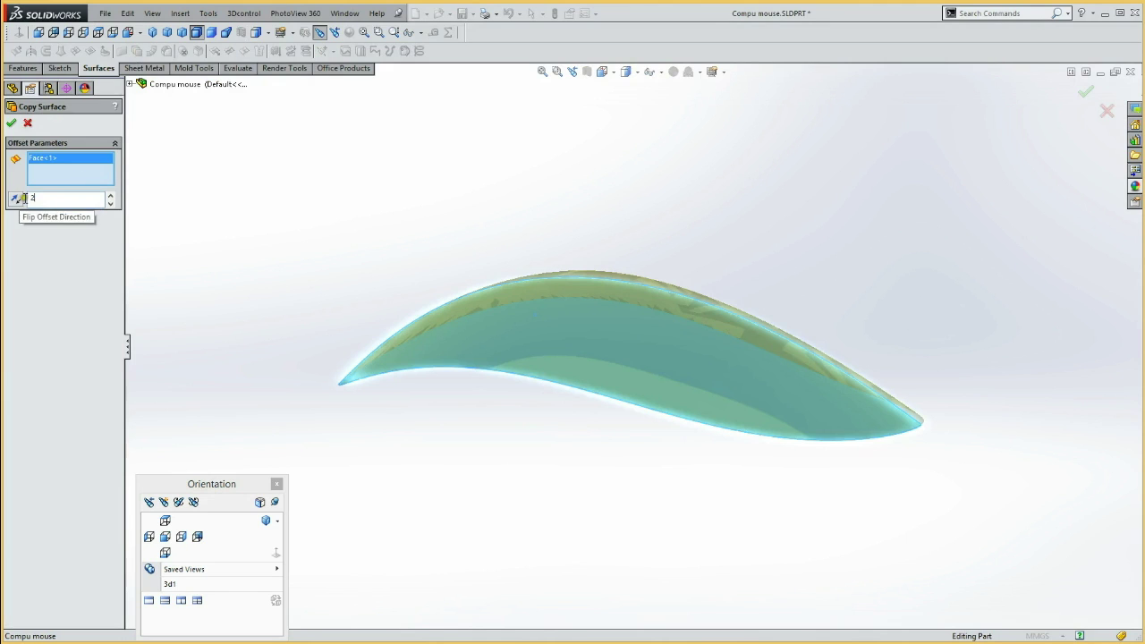
{"action": "left_click", "coordinate": [223, 228]}
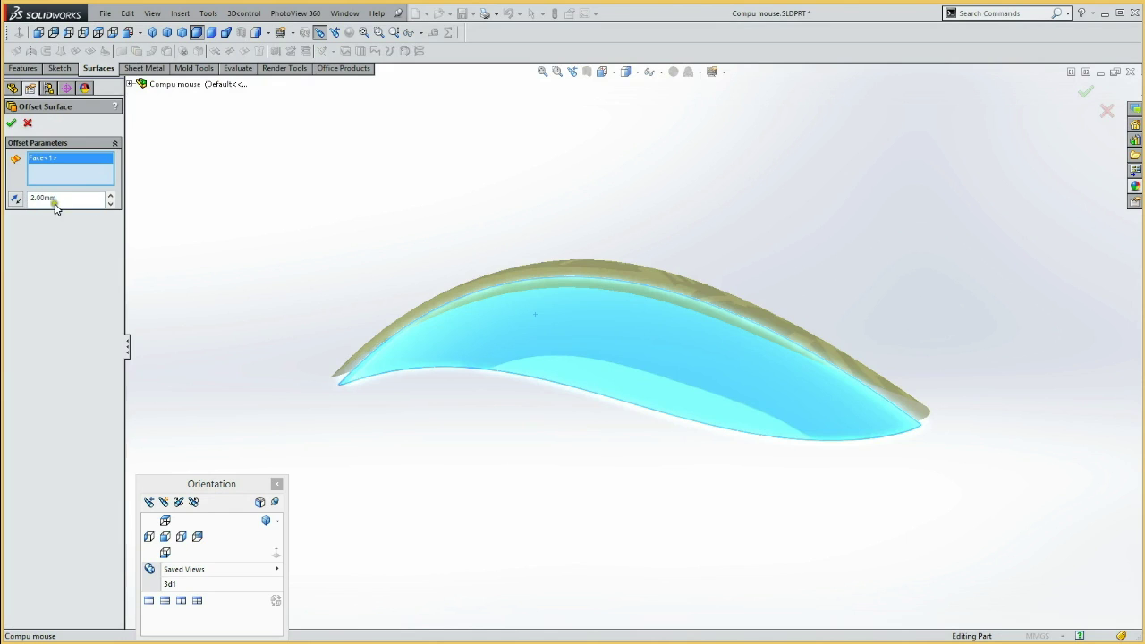
{"action": "left_click", "coordinate": [16, 201]}
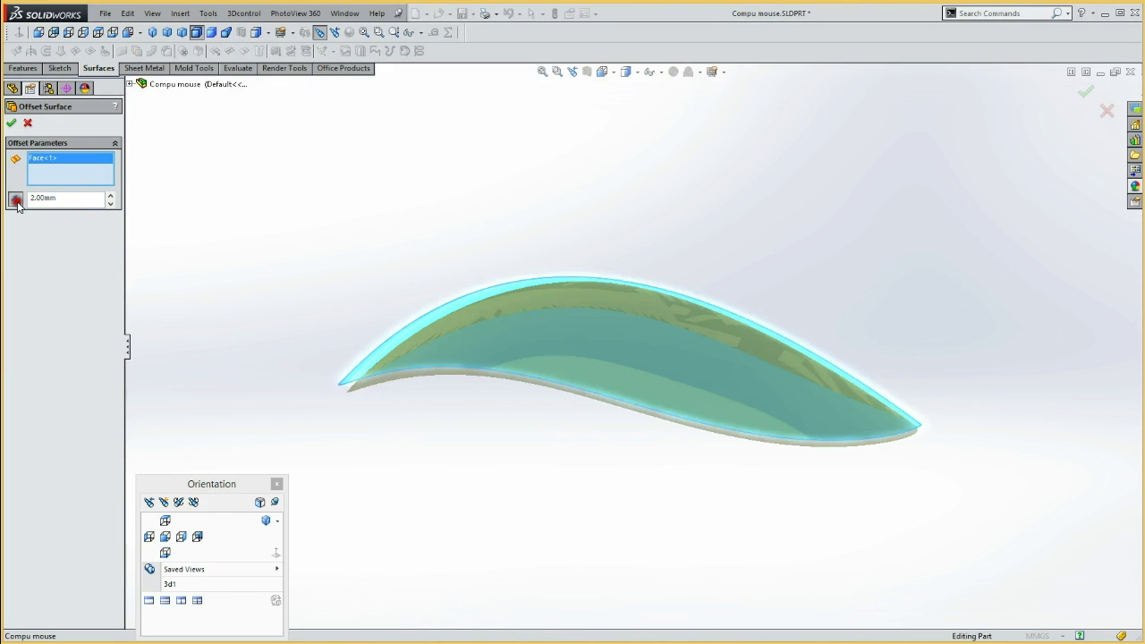
{"action": "left_click", "coordinate": [14, 125]}
{"action": "left_click", "coordinate": [77, 407]}
{"action": "left_click", "coordinate": [77, 407]}
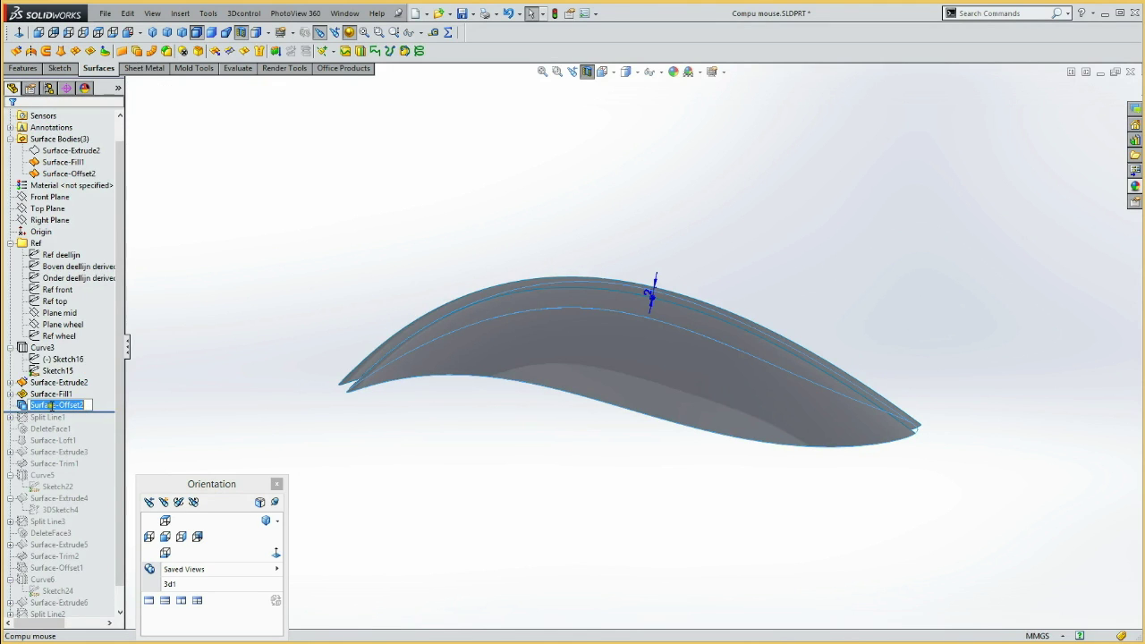
Keep the Surface-Offset2 name, roll forward to the end of the tree, and tilt the model.
{"action": "left_click", "coordinate": [204, 322]}
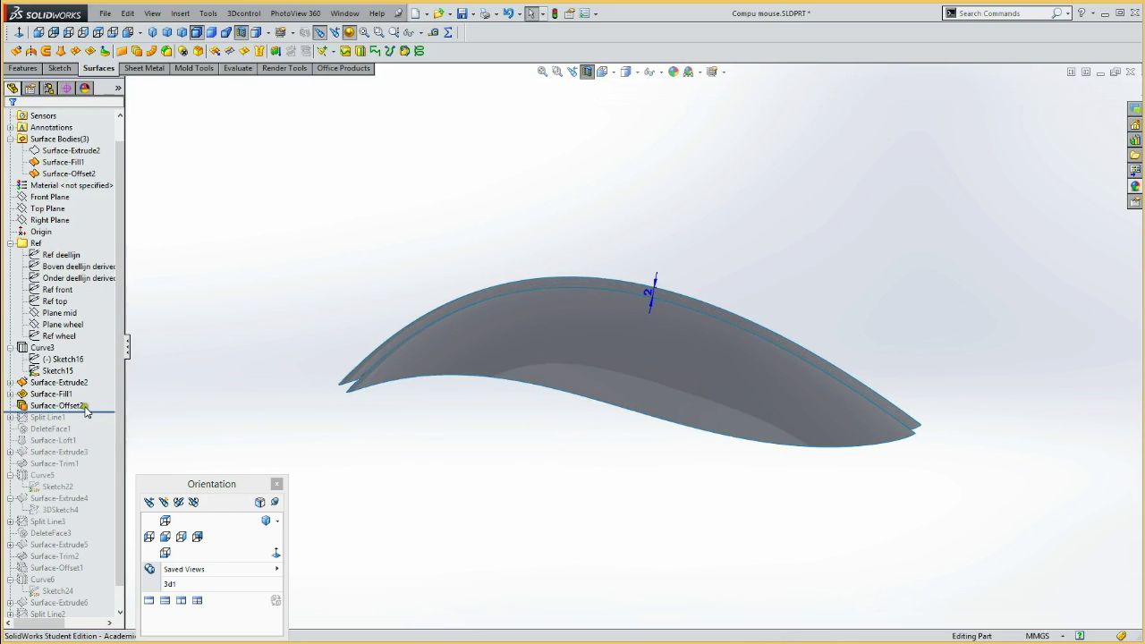
{"action": "left_click_drag", "start_coordinate": [97, 410], "coordinate": [82, 605]}
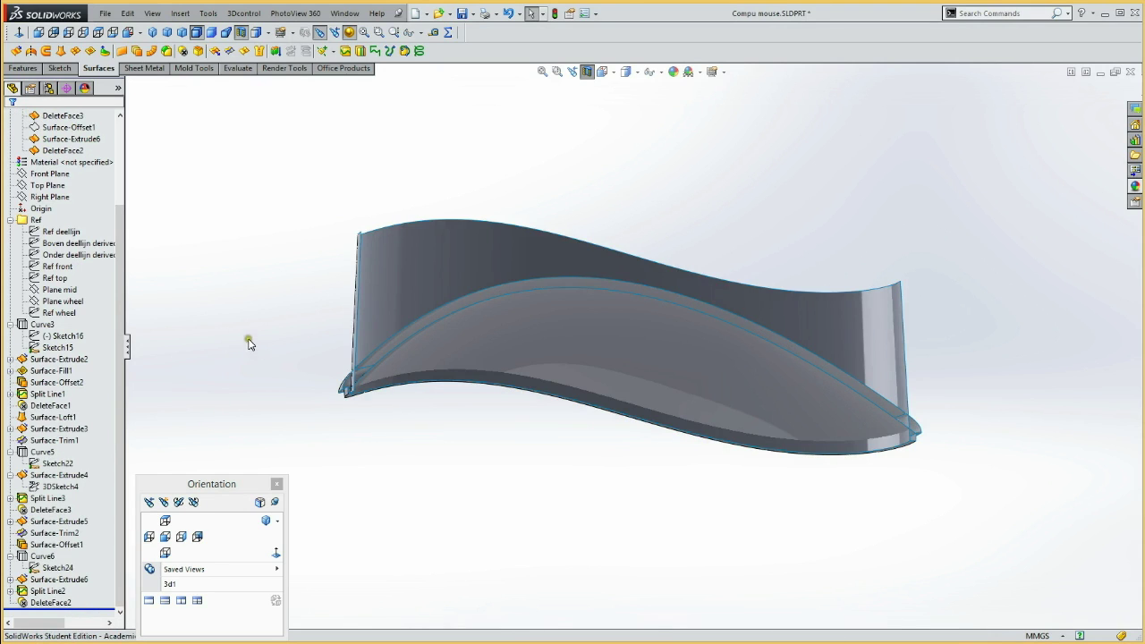
{"action": "mouse_move", "coordinate": [261, 345]}
{"action": "middle_mouse_down"}
{"action": "mouse_move", "coordinate": [215, 364]}
{"action": "mouse_move", "coordinate": [220, 379]}
{"action": "middle_mouse_up"}
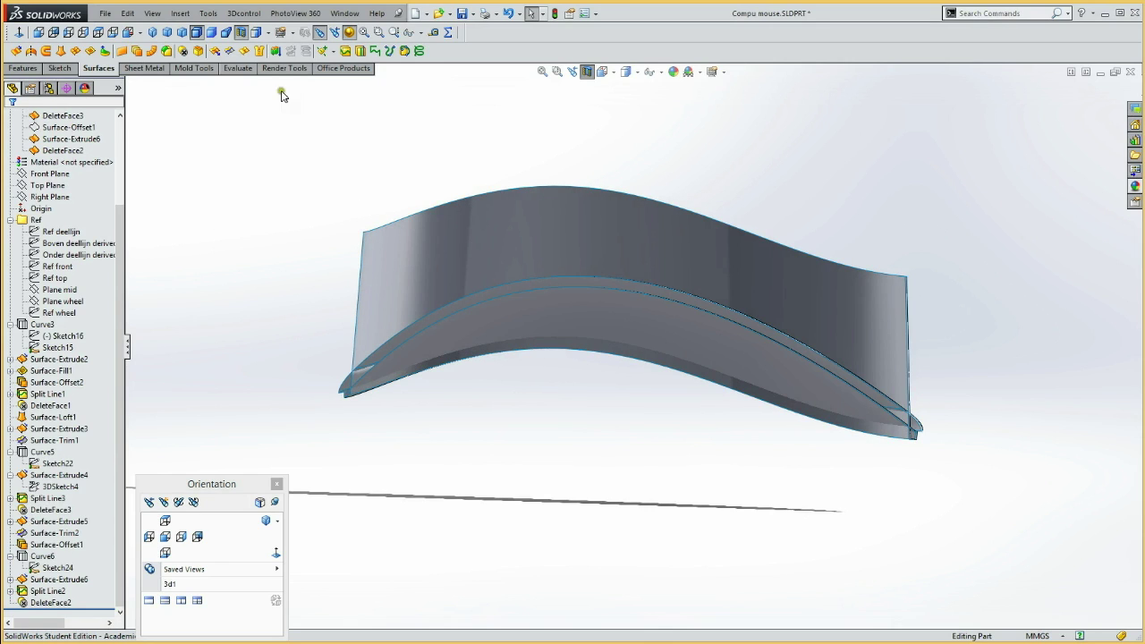
Set up a mutual trim of Surface-Extrude6 and Surface-Offset2 in keep-selections mode.
{"action": "left_click", "coordinate": [230, 51]}
{"action": "left_click", "coordinate": [449, 259]}
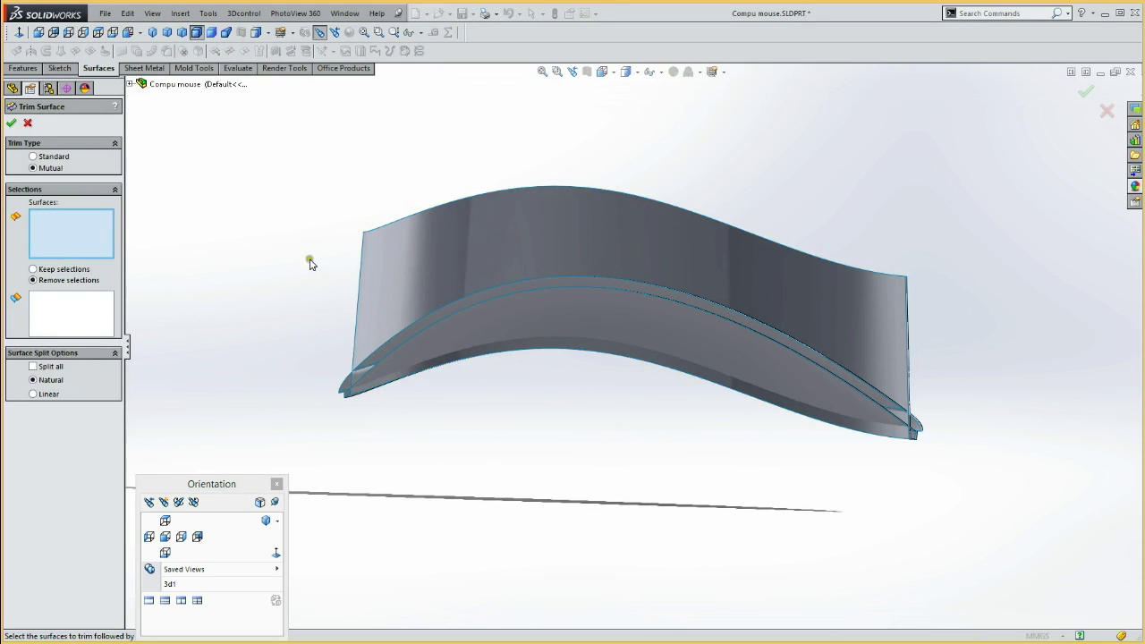
{"action": "left_click", "coordinate": [453, 335]}
{"action": "mouse_move", "coordinate": [239, 253]}
{"action": "middle_mouse_down"}
{"action": "mouse_move", "coordinate": [245, 215]}
{"action": "mouse_move", "coordinate": [263, 230]}
{"action": "middle_mouse_up"}
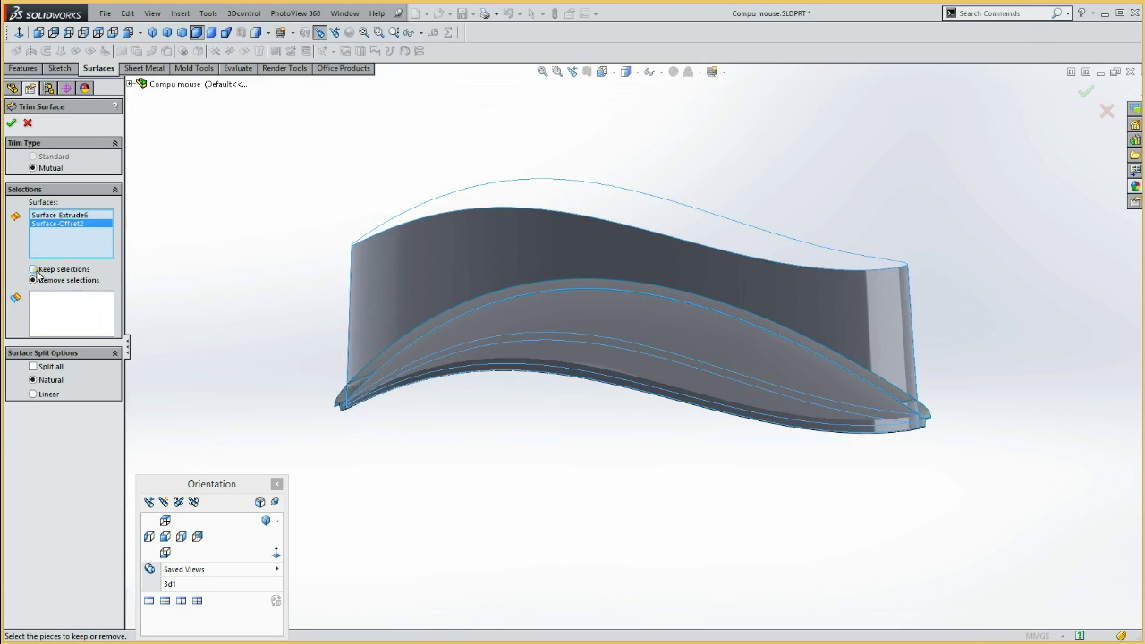
{"action": "left_click", "coordinate": [34, 270]}
{"action": "left_click", "coordinate": [779, 366]}
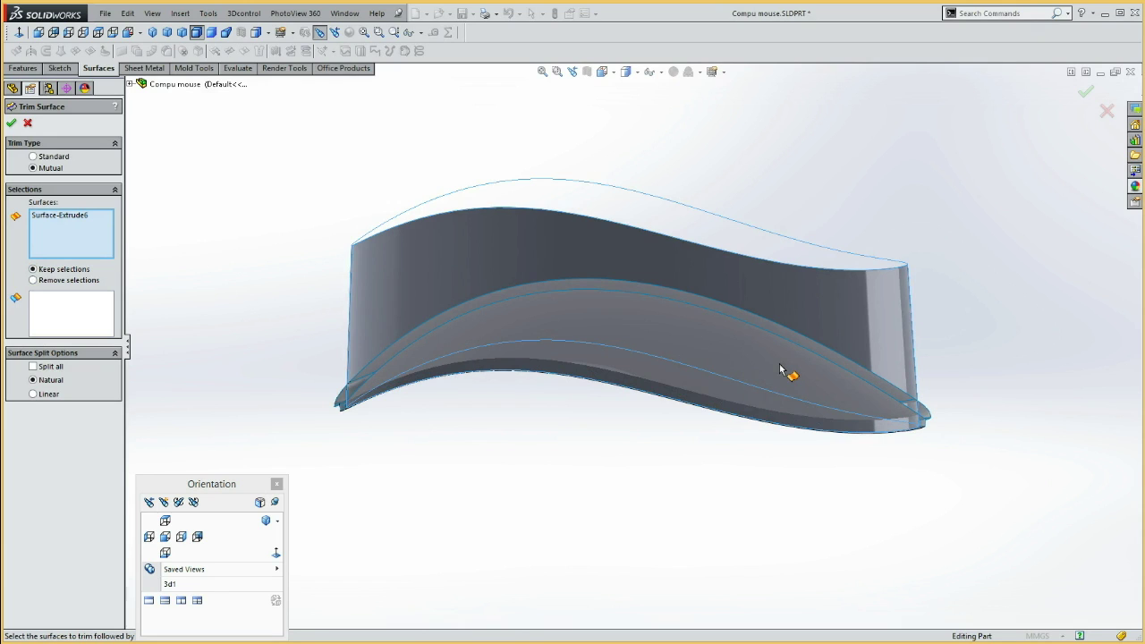
{"action": "left_click", "coordinate": [779, 367]}
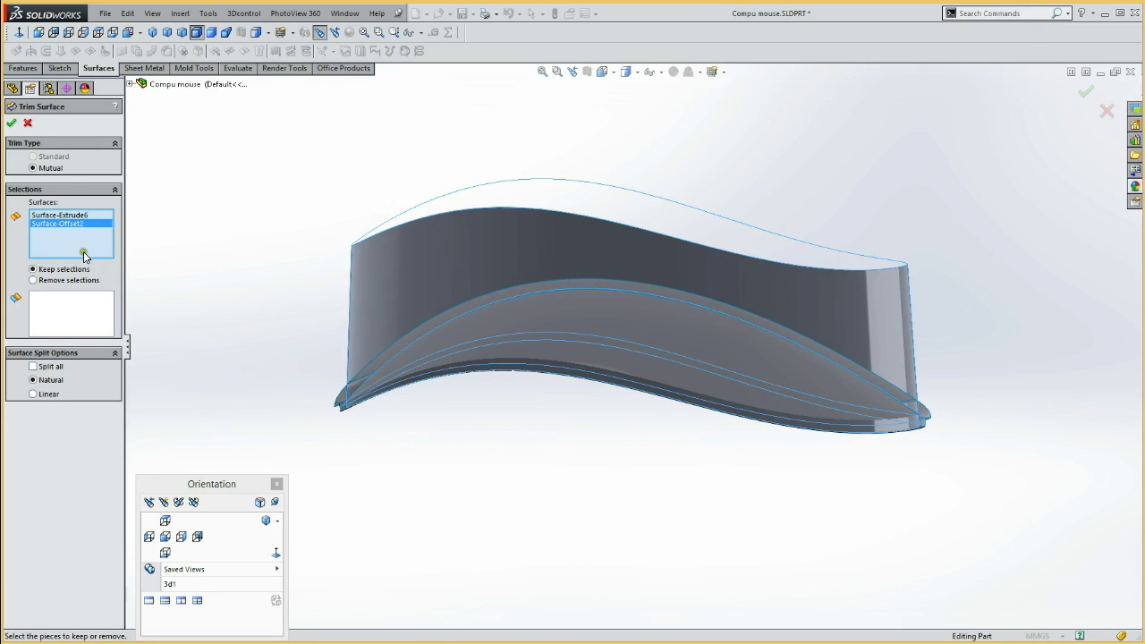
Keep the inner offset-top piece and the side-wall strip, creating Surface-Trim3.
{"action": "left_click", "coordinate": [71, 312]}
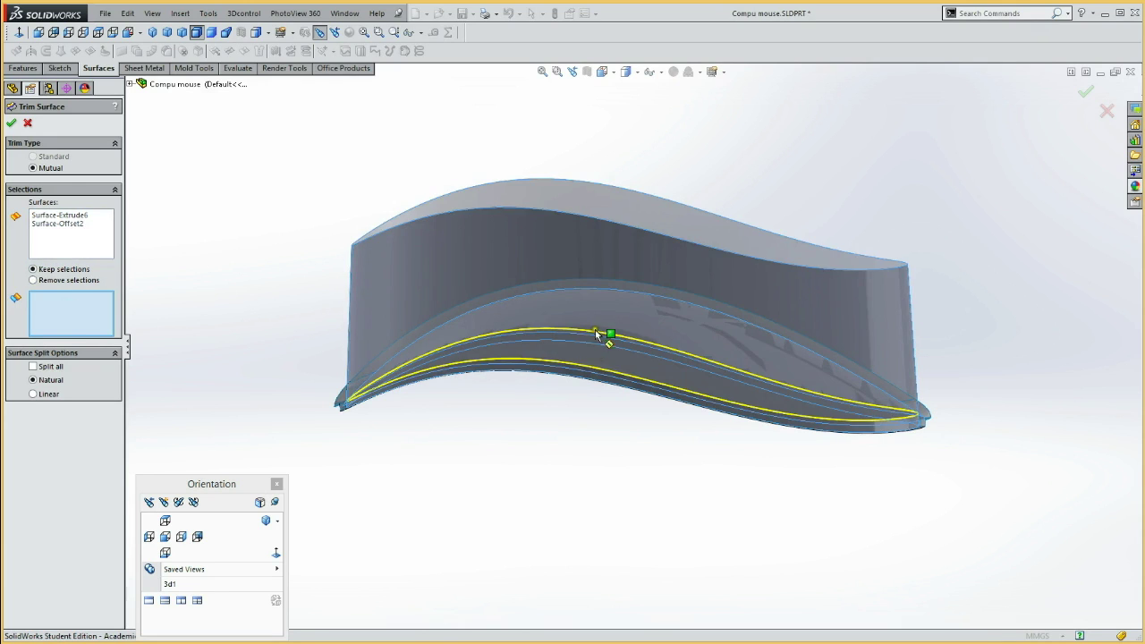
{"action": "left_click", "coordinate": [757, 347]}
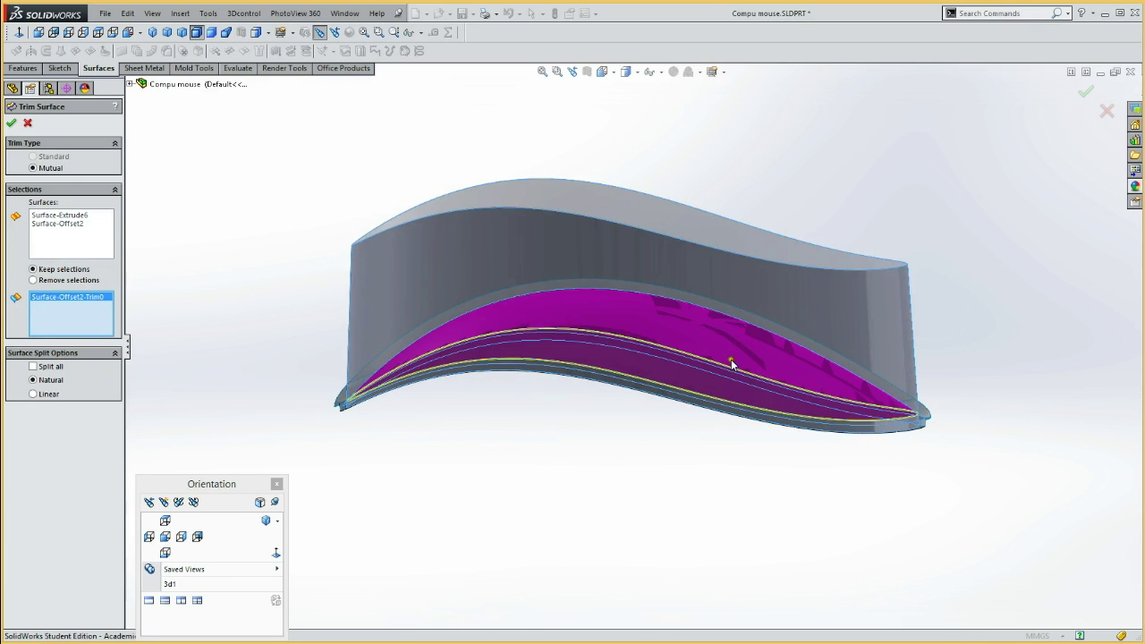
{"action": "left_click", "coordinate": [880, 431]}
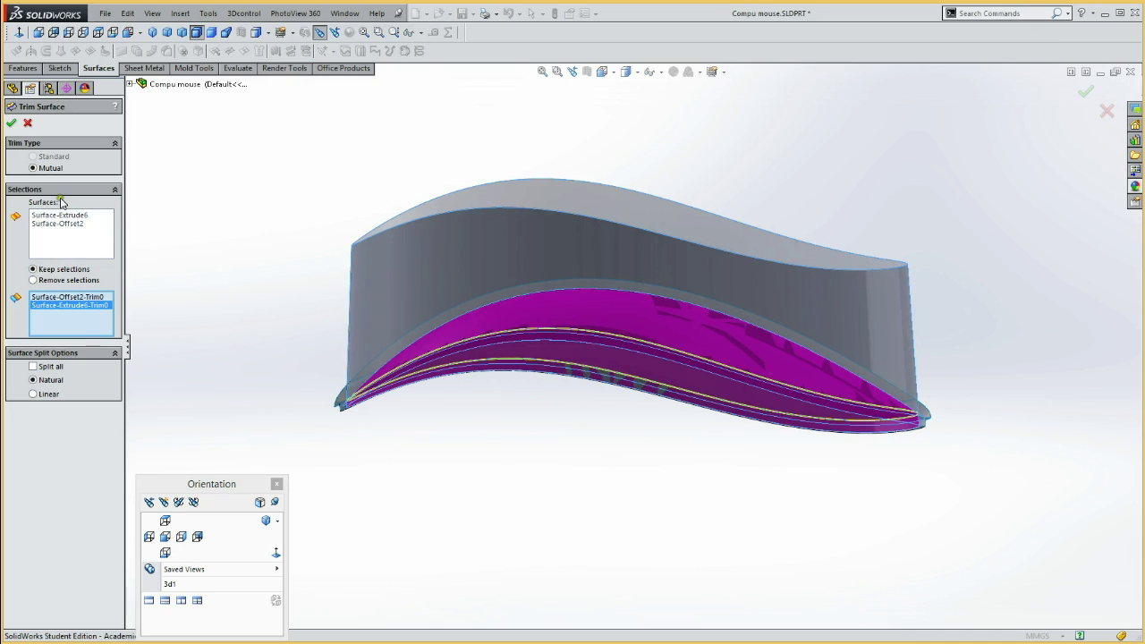
{"action": "left_click", "coordinate": [11, 123]}
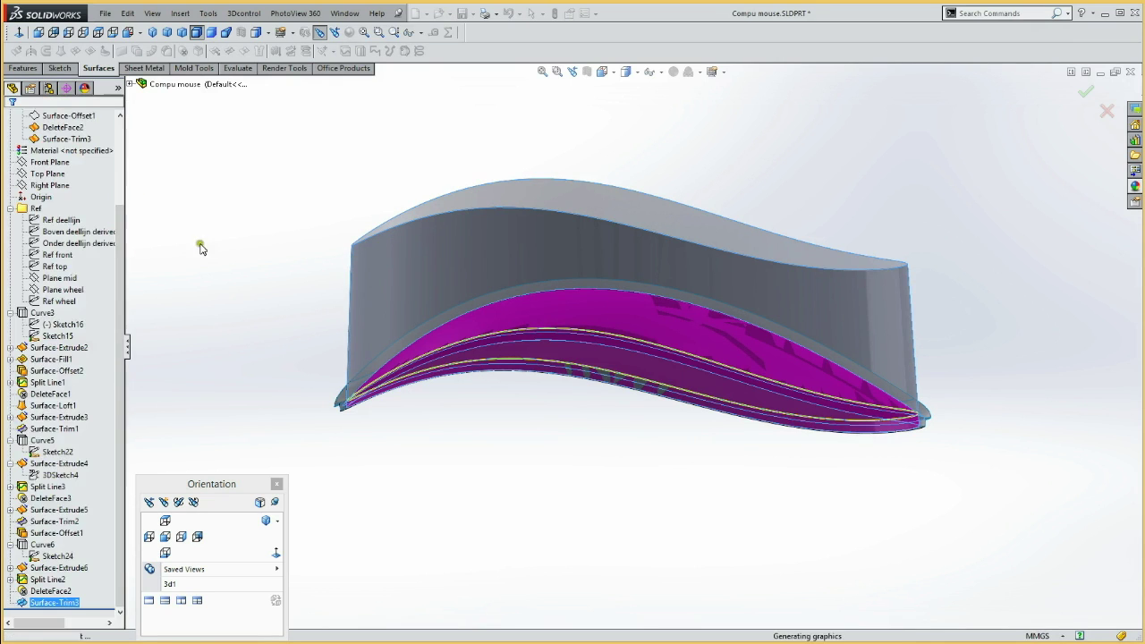
{"action": "right_click_drag", "start_coordinate": [260, 320], "coordinate": [279, 362]}
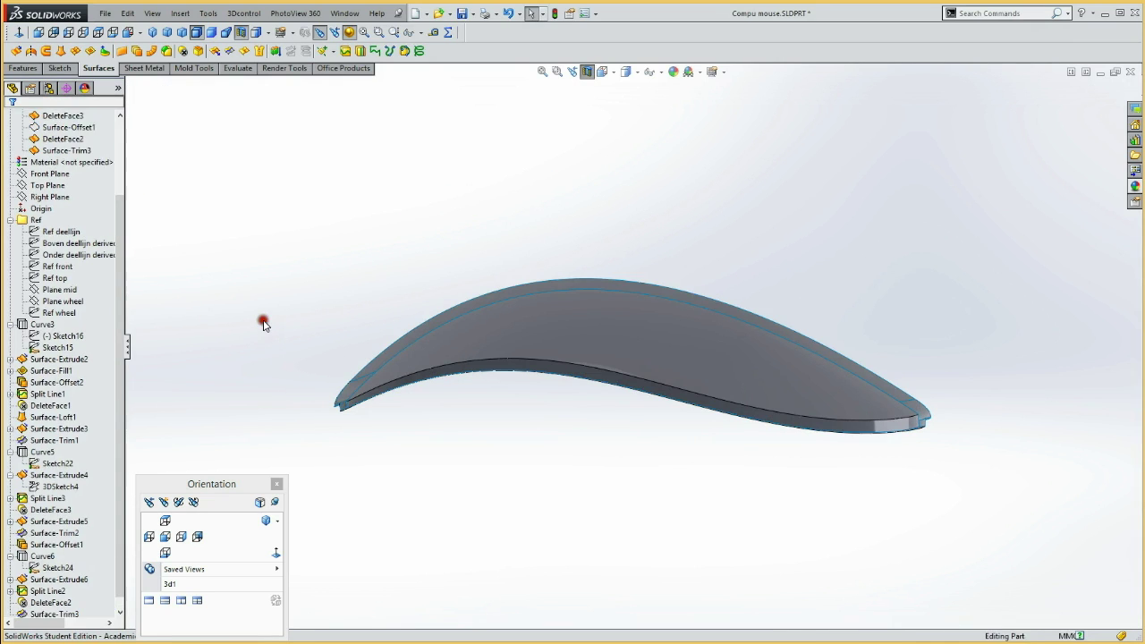
{"action": "left_click_drag", "start_coordinate": [318, 379], "coordinate": [420, 454]}
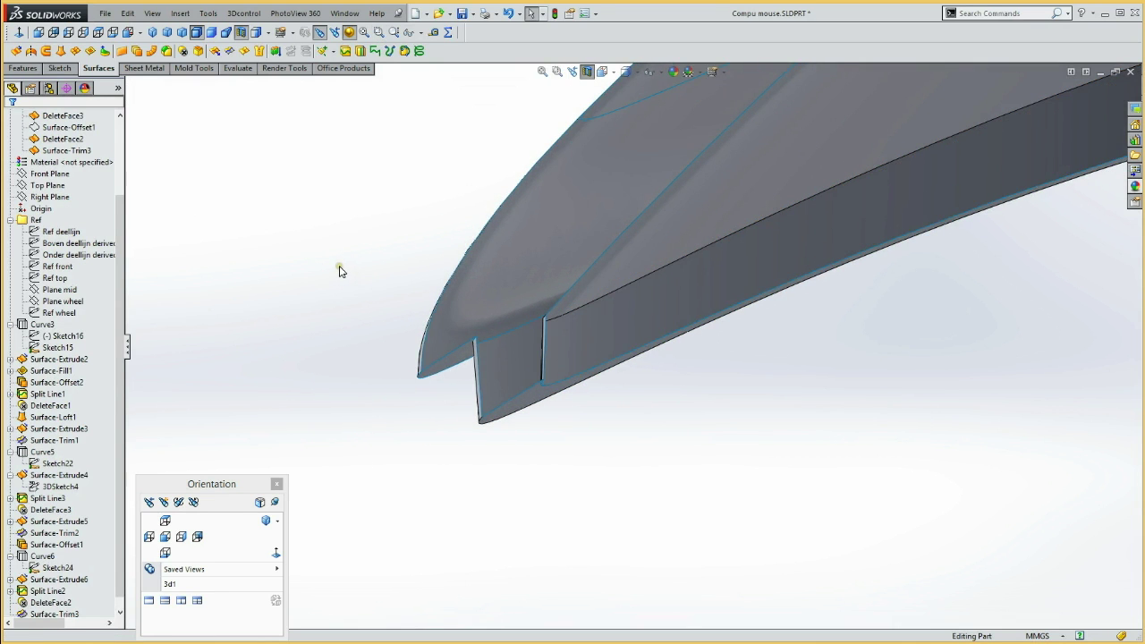
{"action": "mouse_move", "coordinate": [340, 267]}
{"action": "middle_mouse_down"}
{"action": "mouse_move", "coordinate": [323, 240]}
{"action": "mouse_move", "coordinate": [328, 259]}
{"action": "middle_mouse_up"}
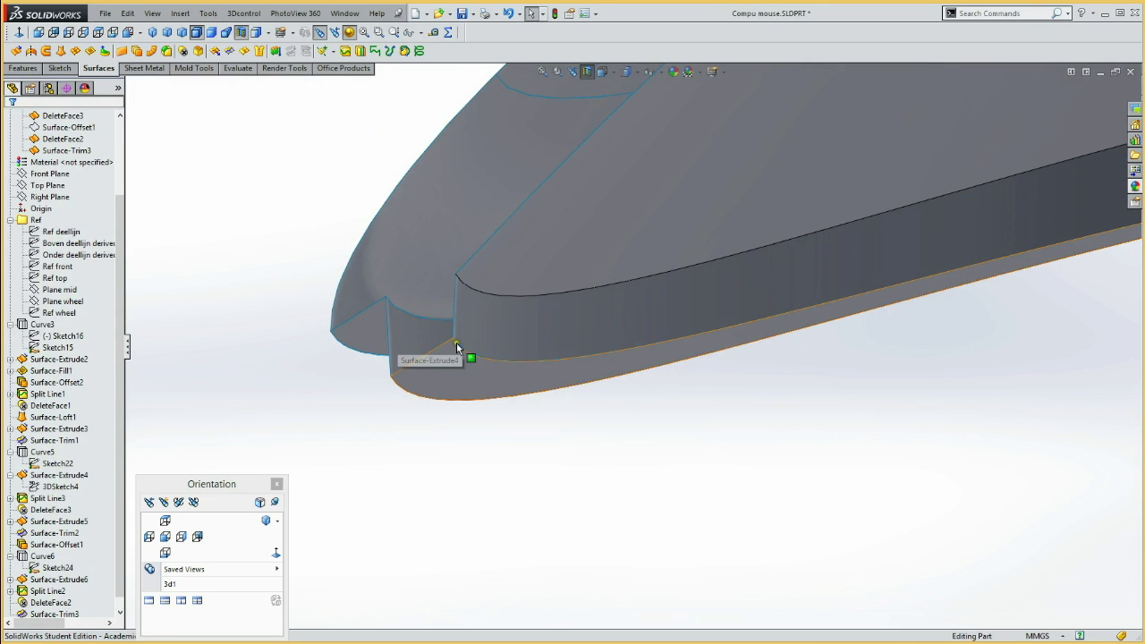
{"action": "left_click", "coordinate": [165, 537]}
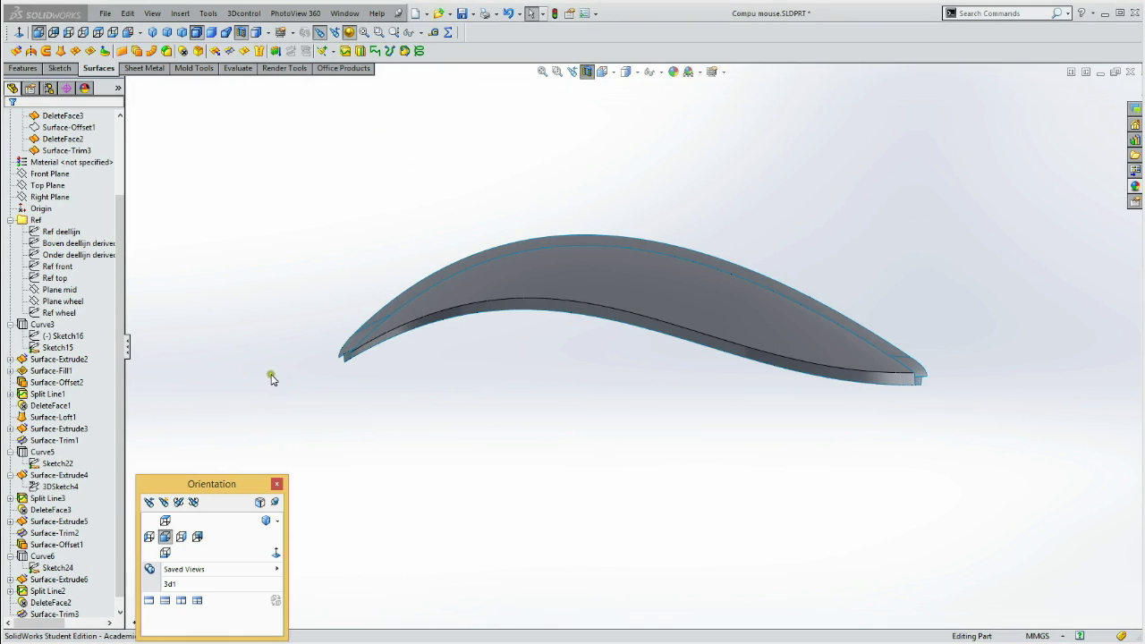
{"action": "left_click_drag", "start_coordinate": [319, 327], "coordinate": [369, 370]}
{"action": "key", "text": "Escape"}
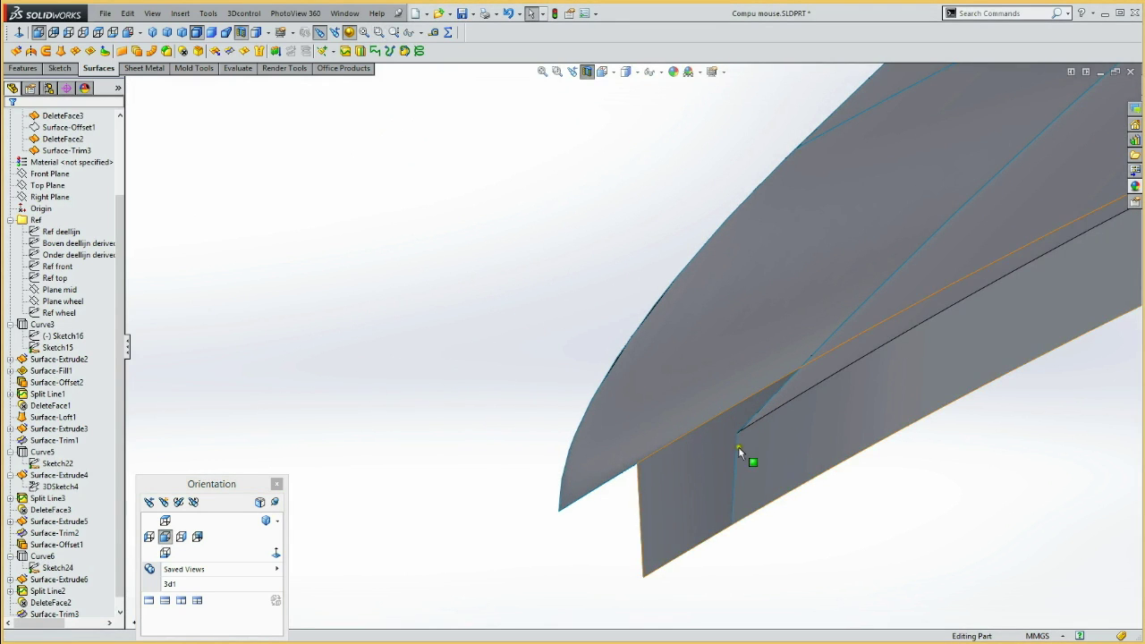
{"action": "left_click", "coordinate": [881, 277]}
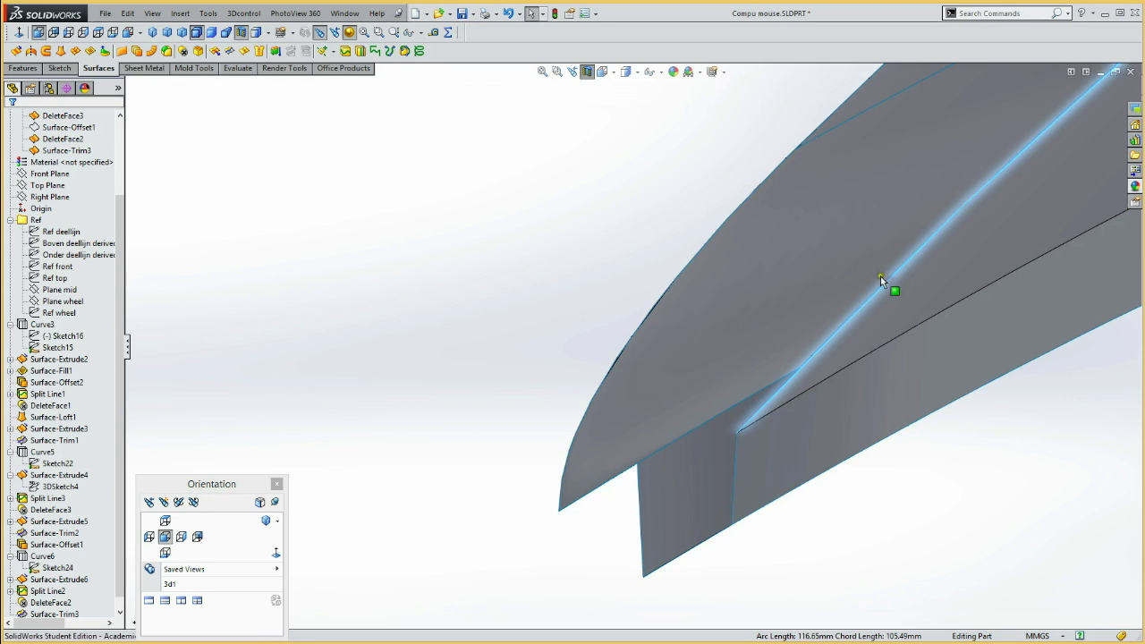
{"action": "left_click", "coordinate": [733, 214]}
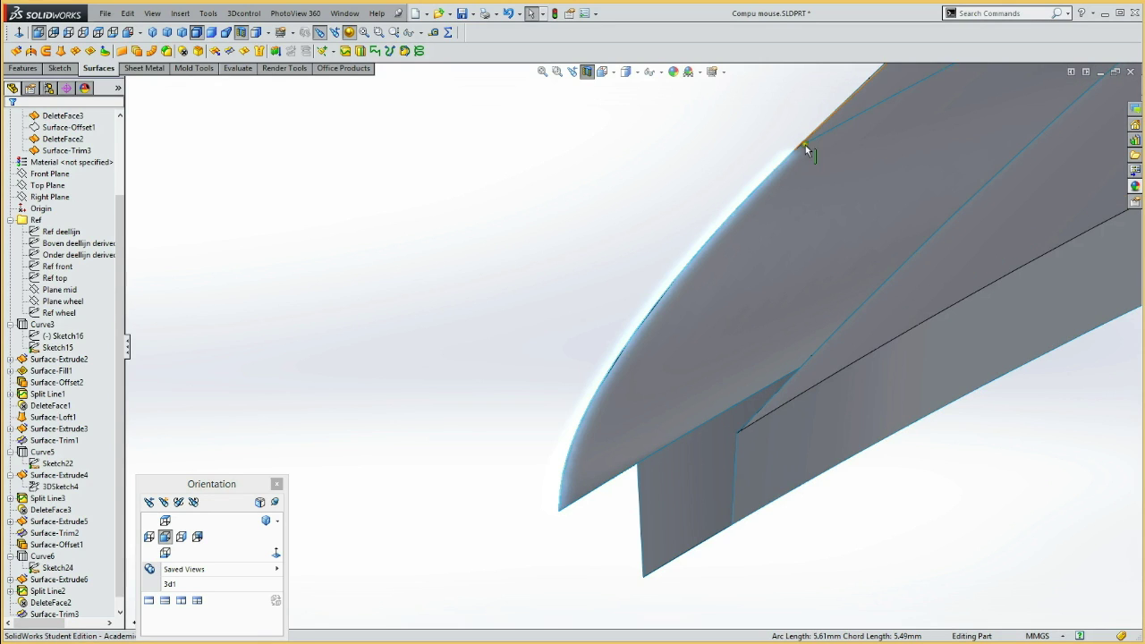
{"action": "scroll", "coordinate": [558, 259], "scroll_direction": "up", "scroll_amount": 1}
{"action": "scroll", "coordinate": [558, 268], "scroll_direction": "up", "scroll_amount": 1}
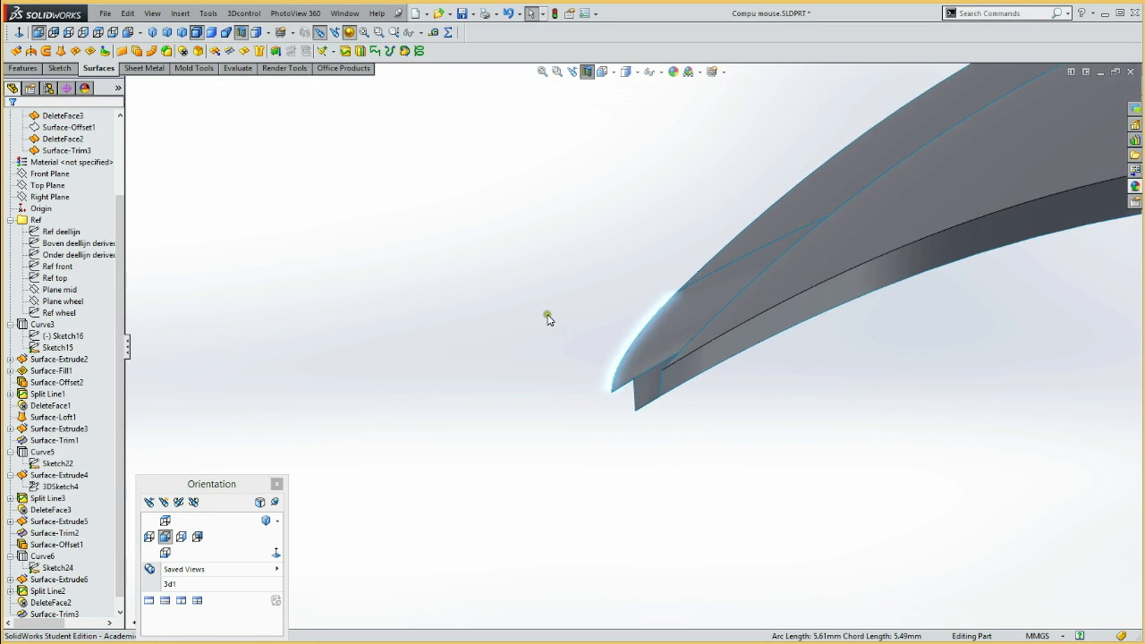
{"action": "scroll", "coordinate": [556, 316], "scroll_direction": "up", "scroll_amount": 2}
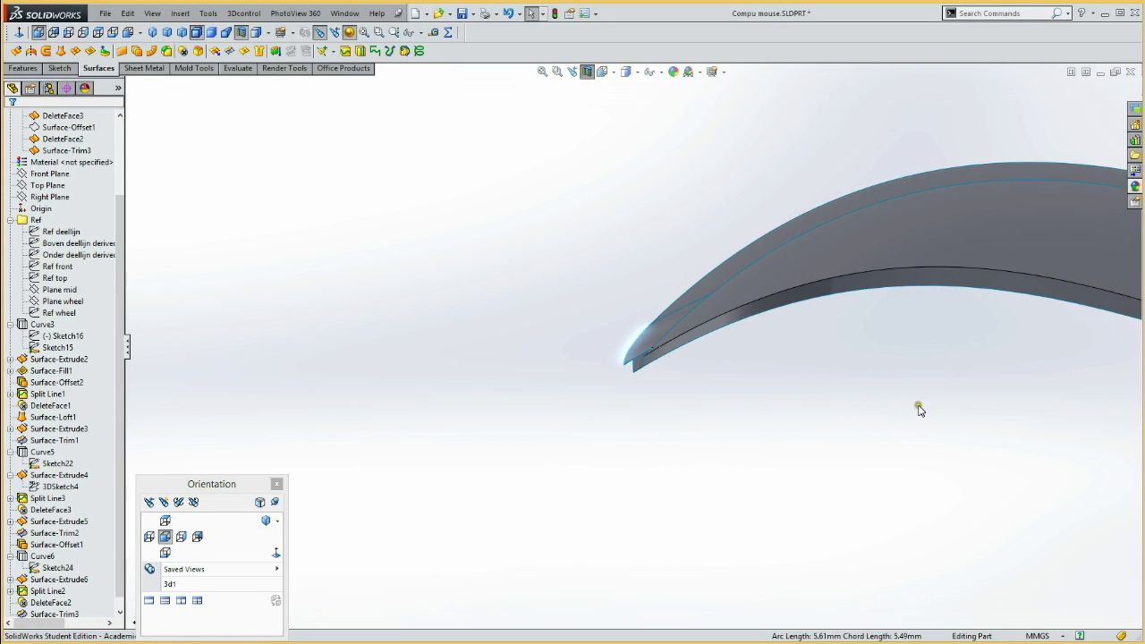
{"action": "middle_click_drag", "start_coordinate": [921, 409], "coordinate": [491, 444]}
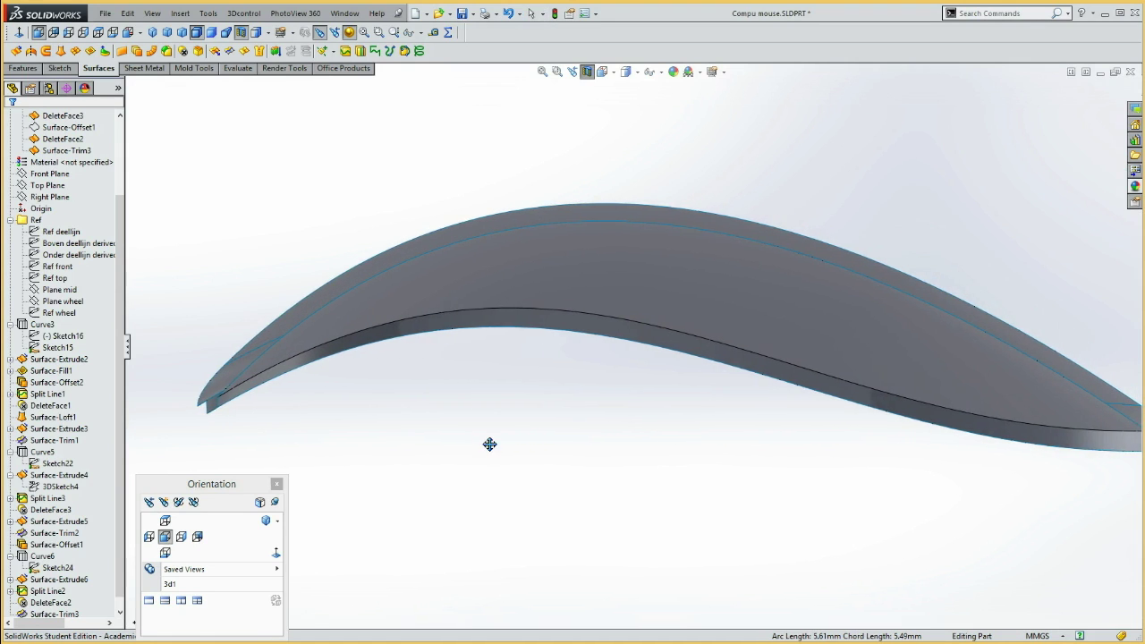
Turn on RealView Graphics, orbit to inspect the interior and rim, then return to a standard view.
{"action": "left_click", "coordinate": [241, 34]}
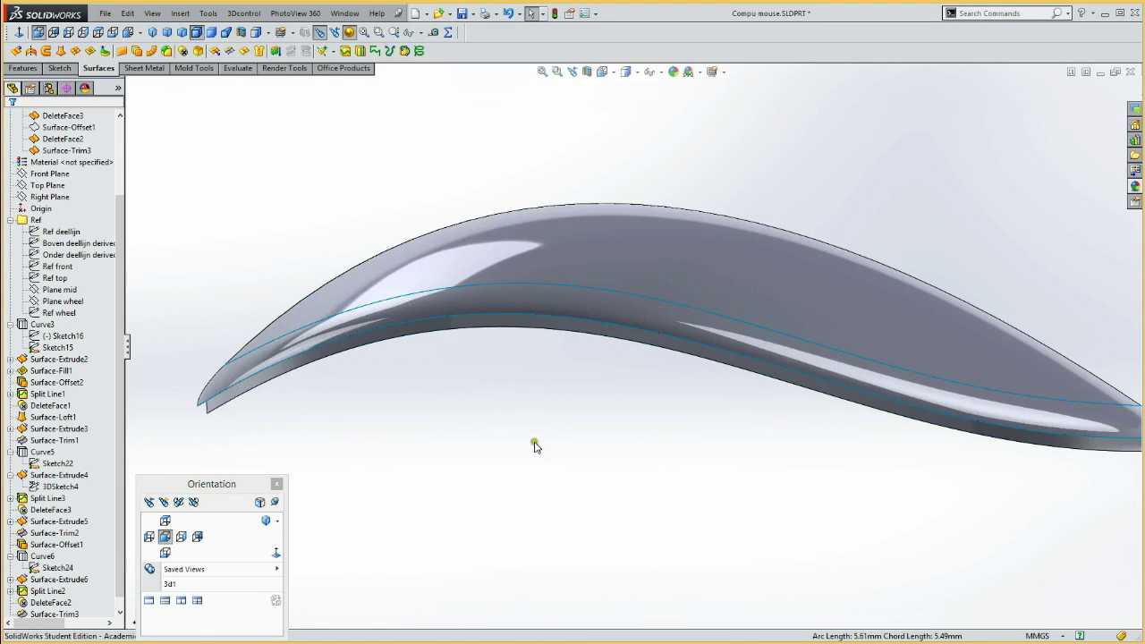
{"action": "mouse_move", "coordinate": [545, 450]}
{"action": "middle_mouse_down"}
{"action": "mouse_move", "coordinate": [563, 294]}
{"action": "mouse_move", "coordinate": [534, 253]}
{"action": "mouse_move", "coordinate": [621, 158]}
{"action": "middle_mouse_up"}
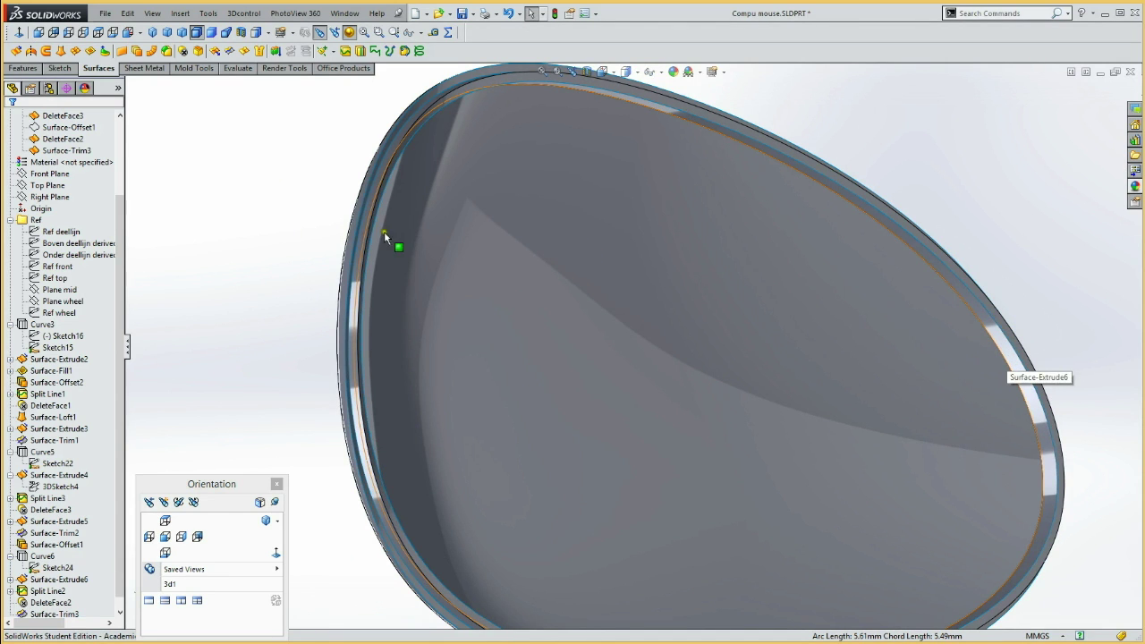
{"action": "mouse_move", "coordinate": [299, 214]}
{"action": "middle_mouse_down"}
{"action": "mouse_move", "coordinate": [253, 330]}
{"action": "mouse_move", "coordinate": [268, 465]}
{"action": "mouse_move", "coordinate": [294, 497]}
{"action": "middle_mouse_up"}
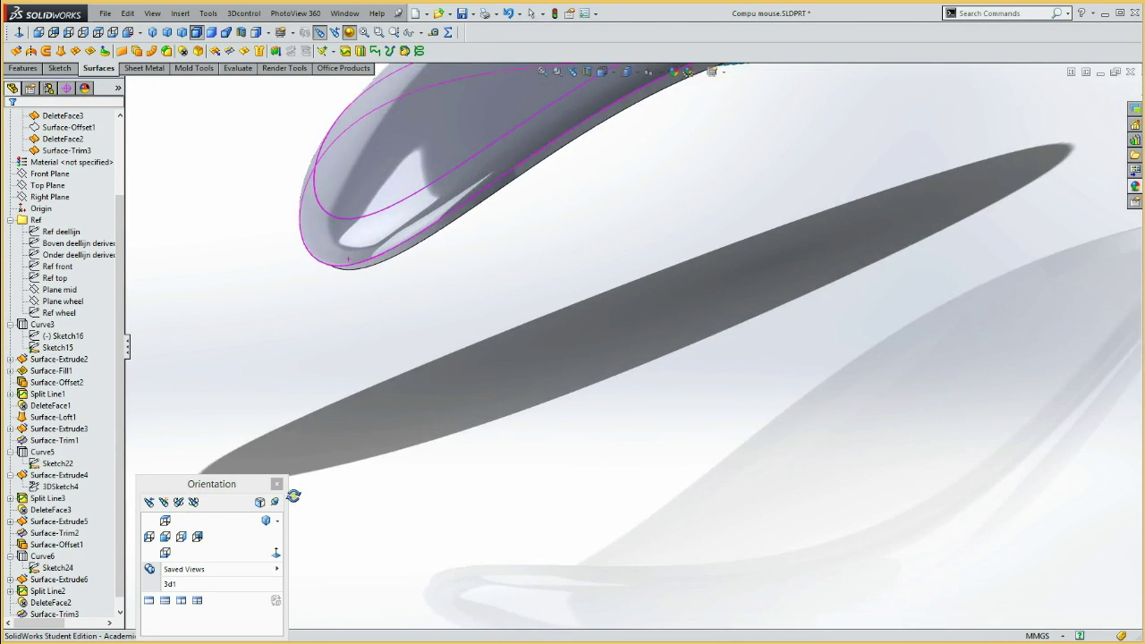
{"action": "left_click", "coordinate": [170, 537]}
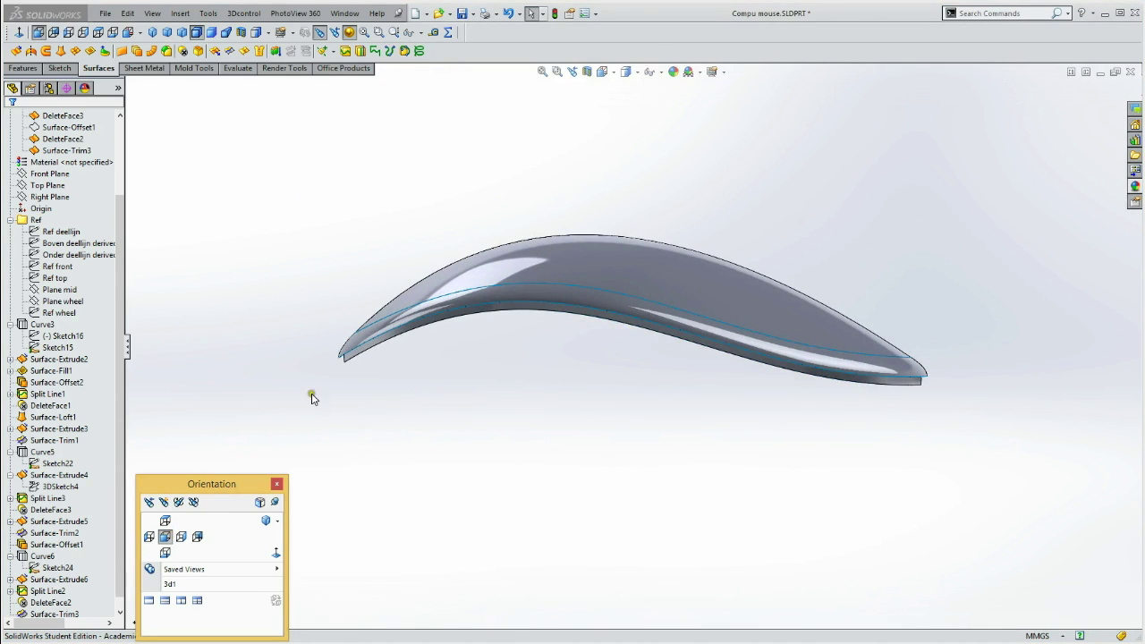